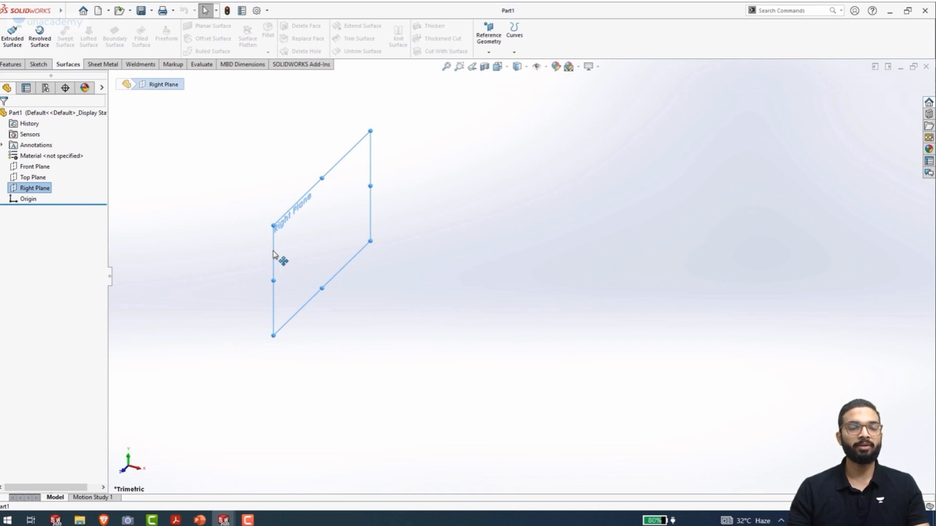
# Create a reference plane parallel to the Right Plane at an offset distance of 75 mm
pyautogui.keyDown('ctrl'); pyautogui.moveTo(273, 252); pyautogui.dragTo(379, 321); pyautogui.keyUp('ctrl')
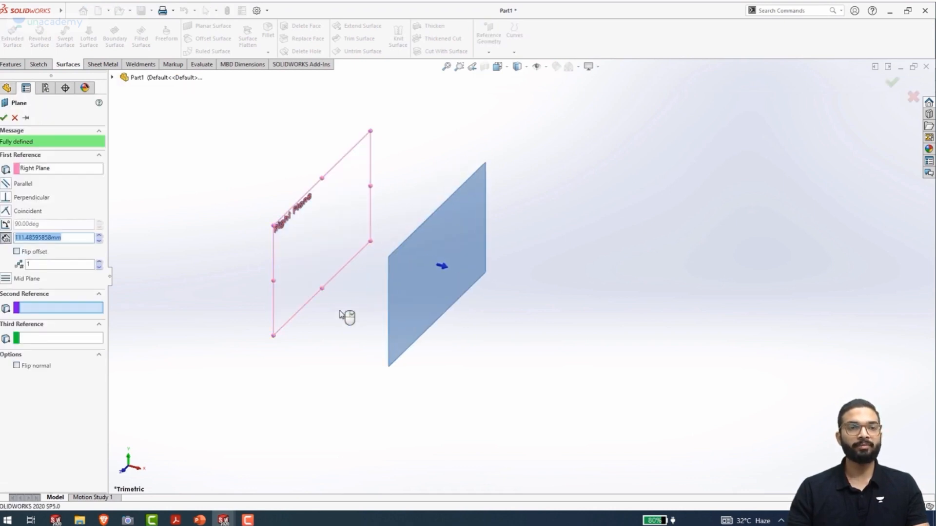
pyautogui.write('75')
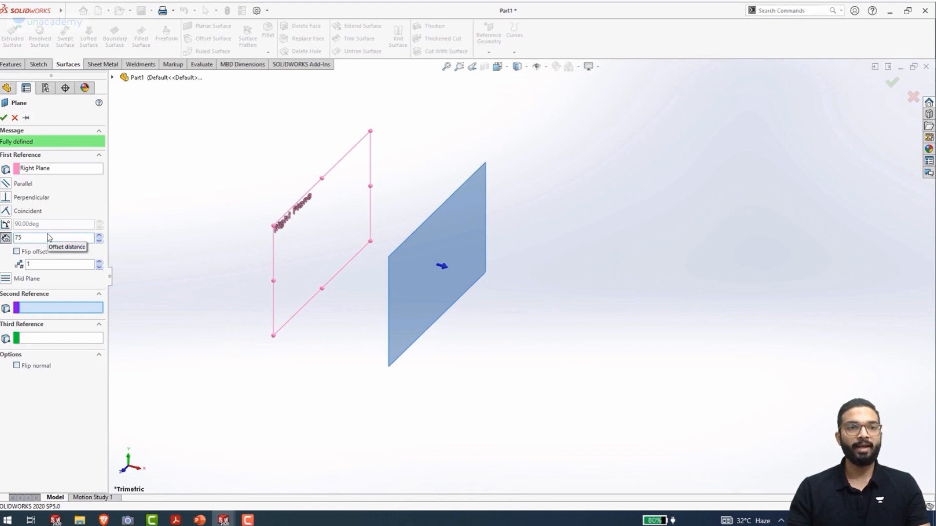
pyautogui.press('Return')
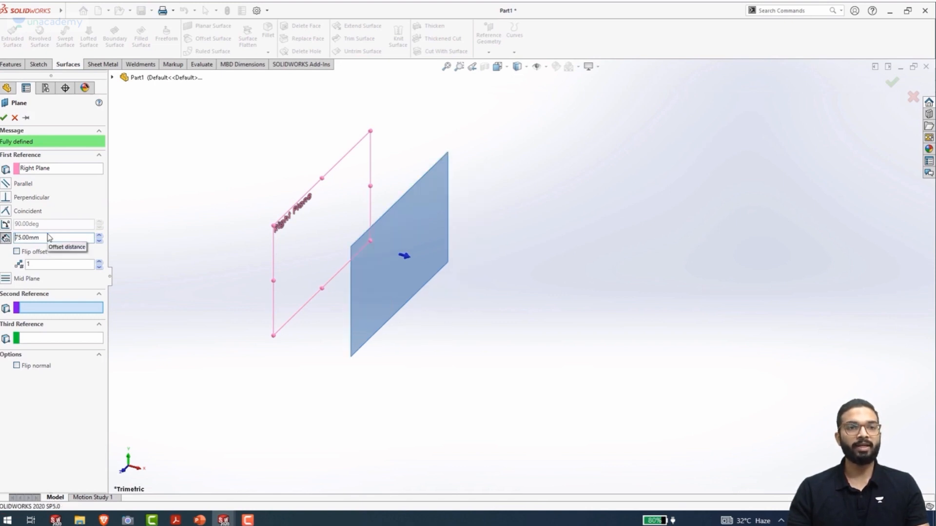
pyautogui.click(4, 118)
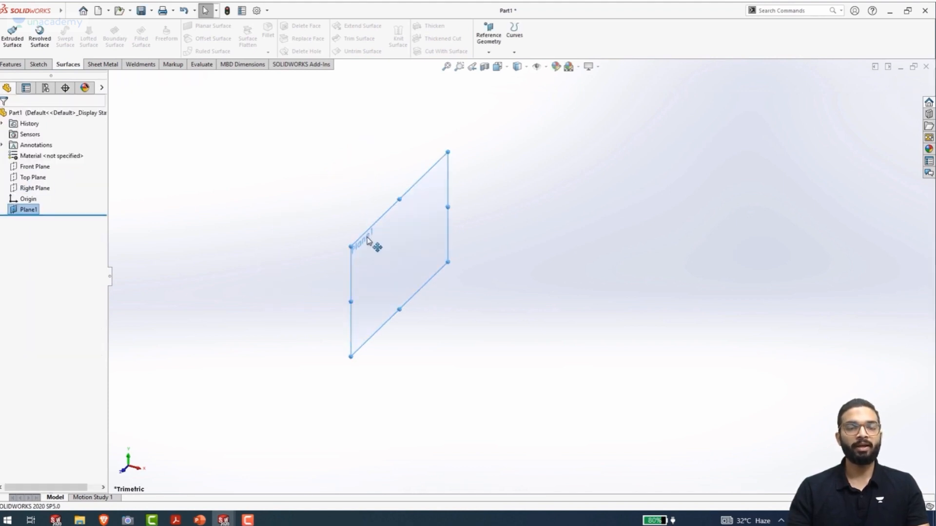
# Create a second reference plane offset 50 mm outward from Plane1
pyautogui.keyDown('ctrl'); pyautogui.moveTo(365, 235); pyautogui.dragTo(485, 308); pyautogui.keyUp('ctrl')
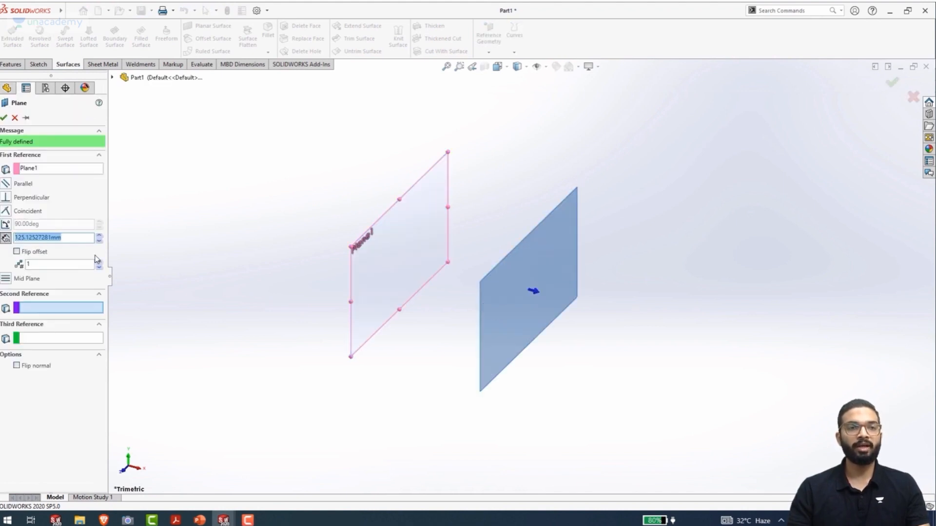
pyautogui.write('50')
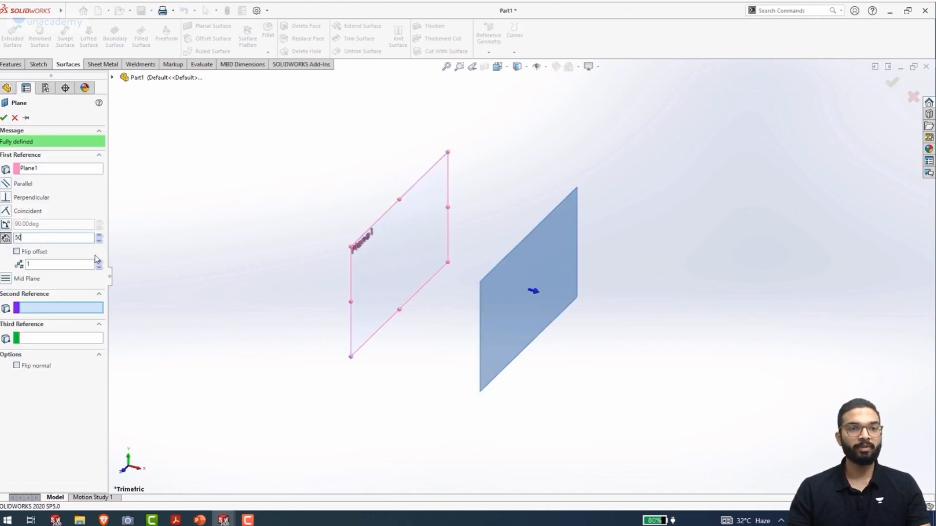
pyautogui.press('Return')
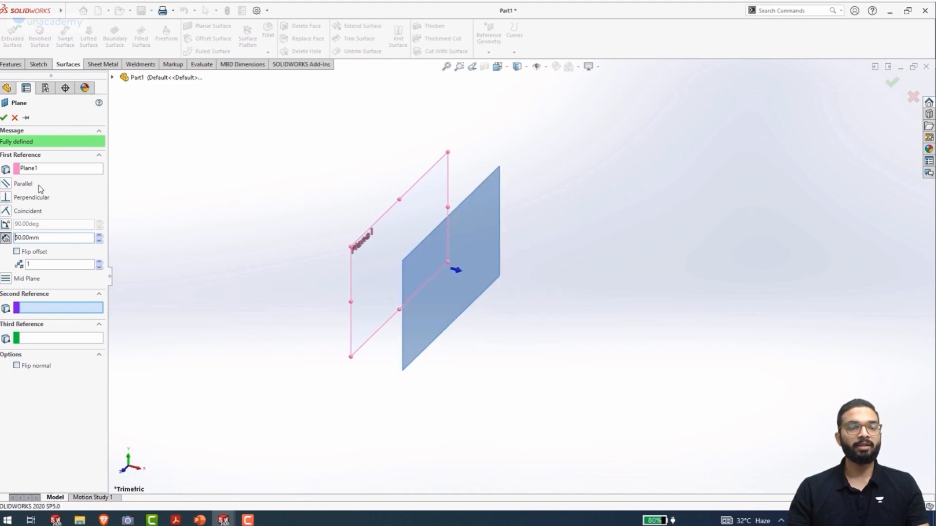
pyautogui.click(4, 118)
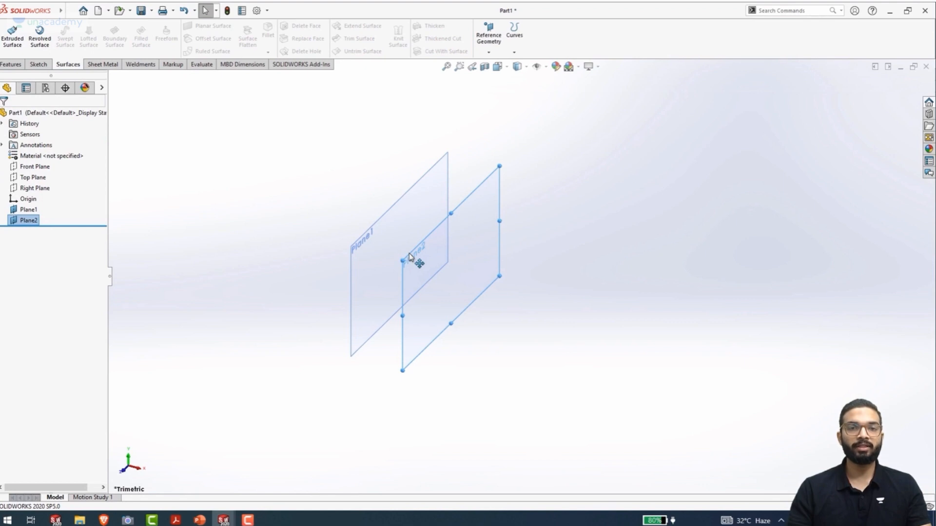
# Create a third reference plane offset 50 mm outward from Plane2, and make the Right Plane visible
pyautogui.keyDown('ctrl'); pyautogui.moveTo(409, 257); pyautogui.dragTo(550, 338); pyautogui.keyUp('ctrl')
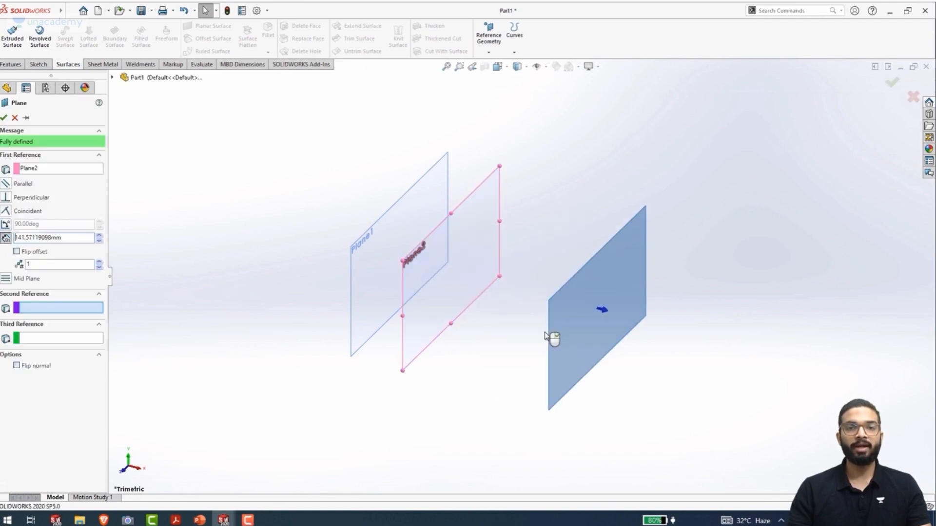
pyautogui.write('5')
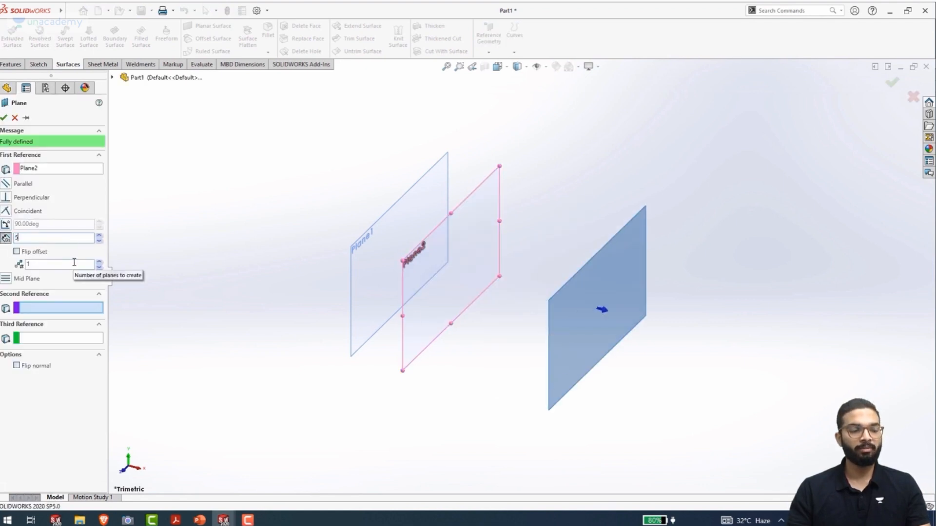
pyautogui.press('Return')
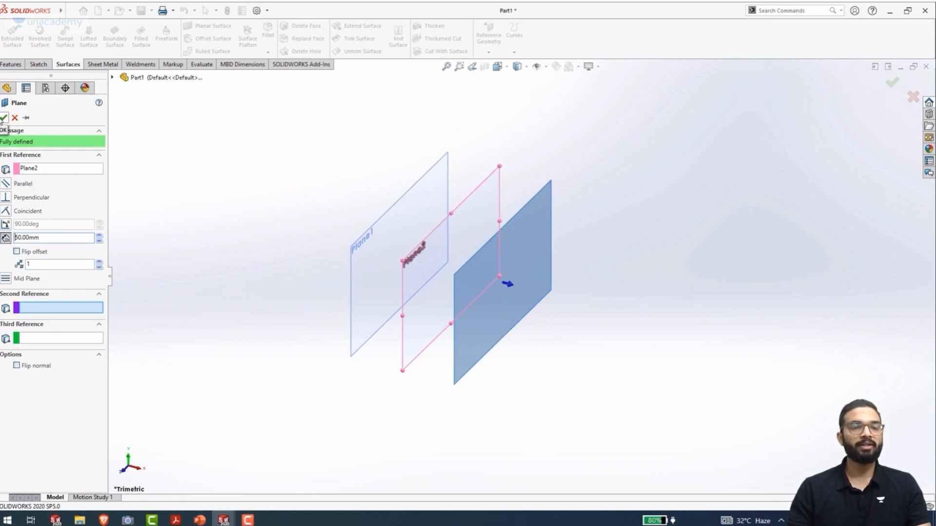
pyautogui.click(4, 118)
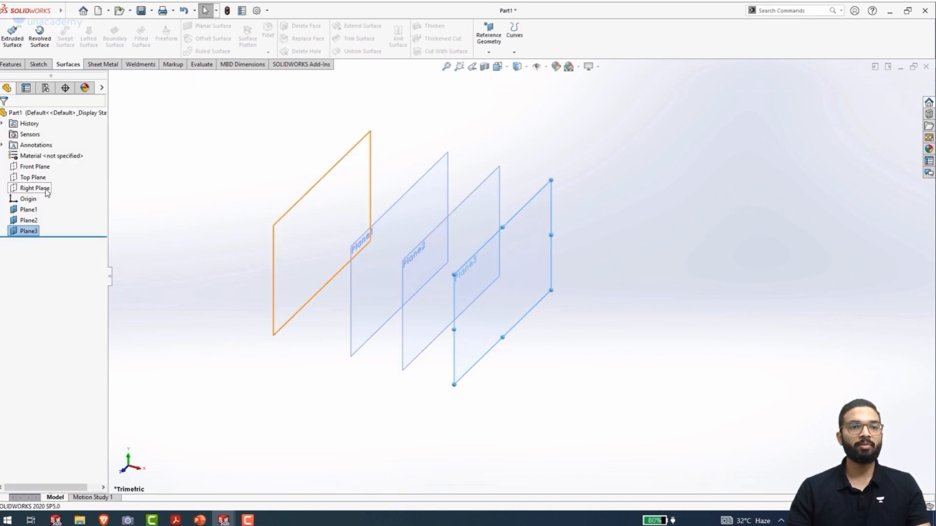
pyautogui.click(47, 190)
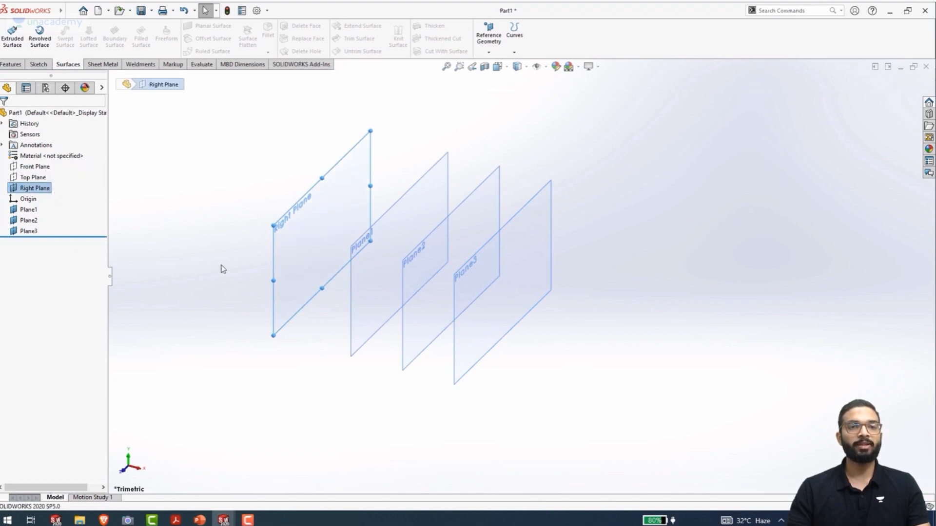
pyautogui.click(210, 245)
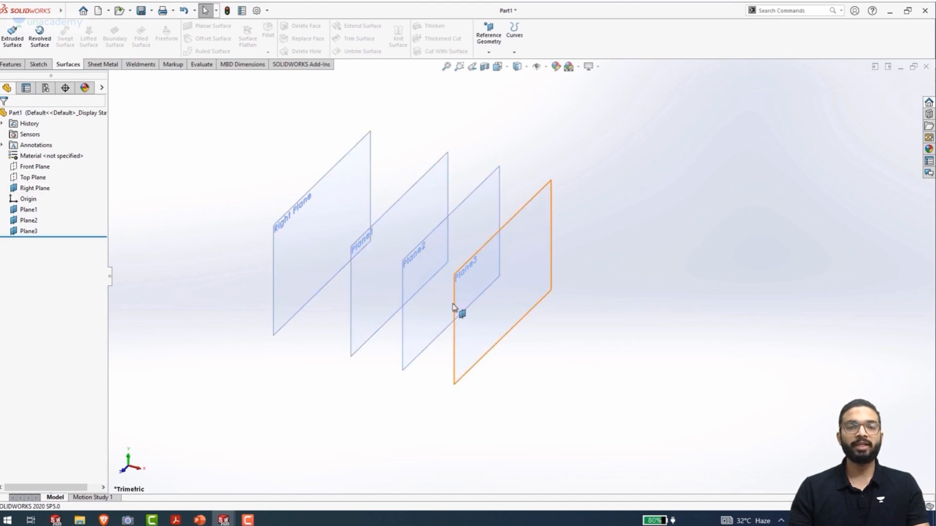
# Start a sketch on Plane3 and draw a horizontal centerline that runs through the origin and extends to both sides of it
pyautogui.click(453, 346)
pyautogui.click(494, 315)
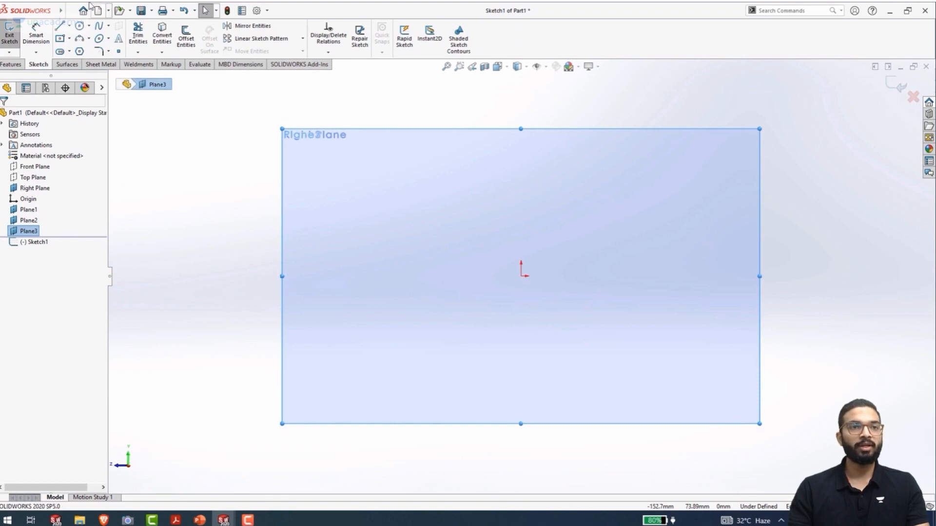
pyautogui.click(70, 11)
pyautogui.click(197, 110)
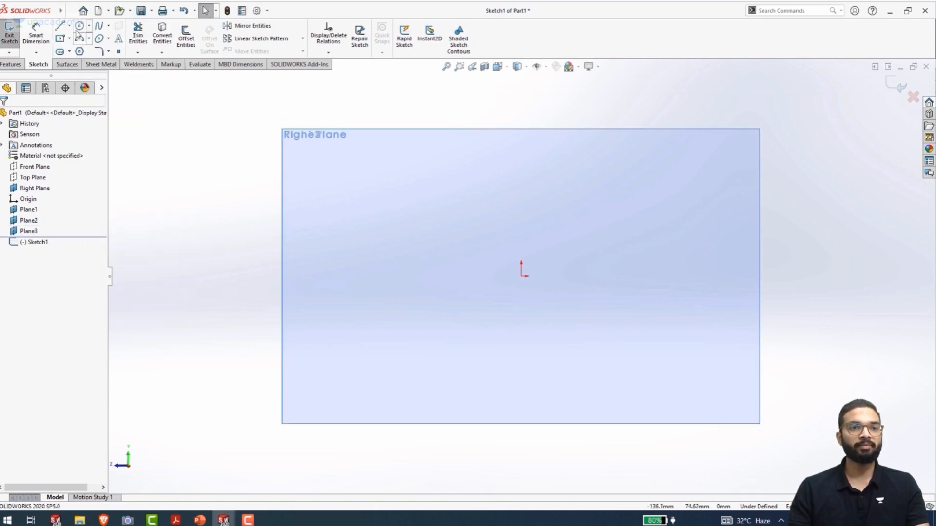
pyautogui.click(69, 26)
pyautogui.click(81, 48)
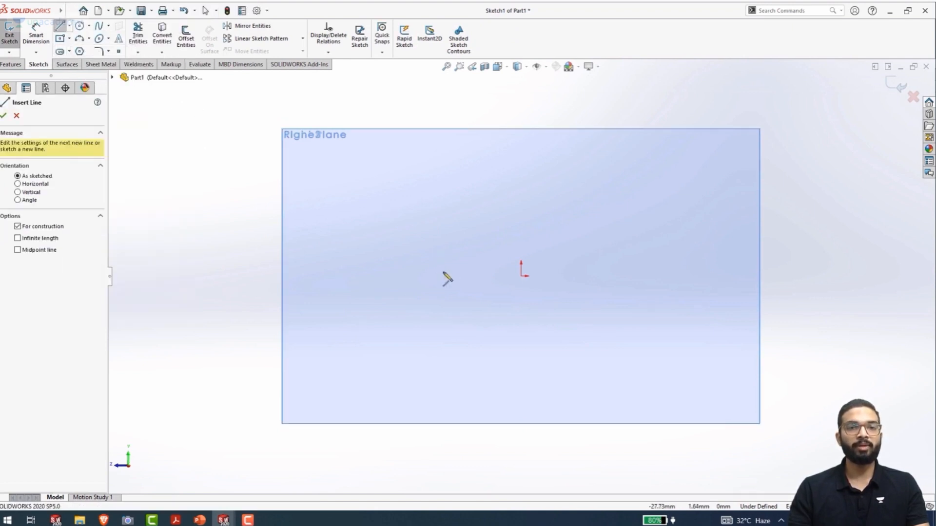
pyautogui.click(418, 276)
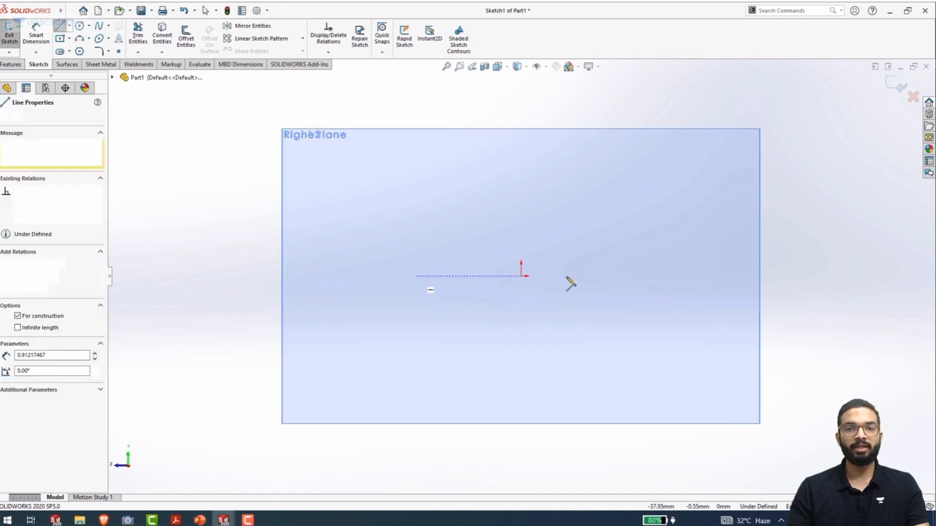
pyautogui.click(619, 290)
pyautogui.press('Escape')
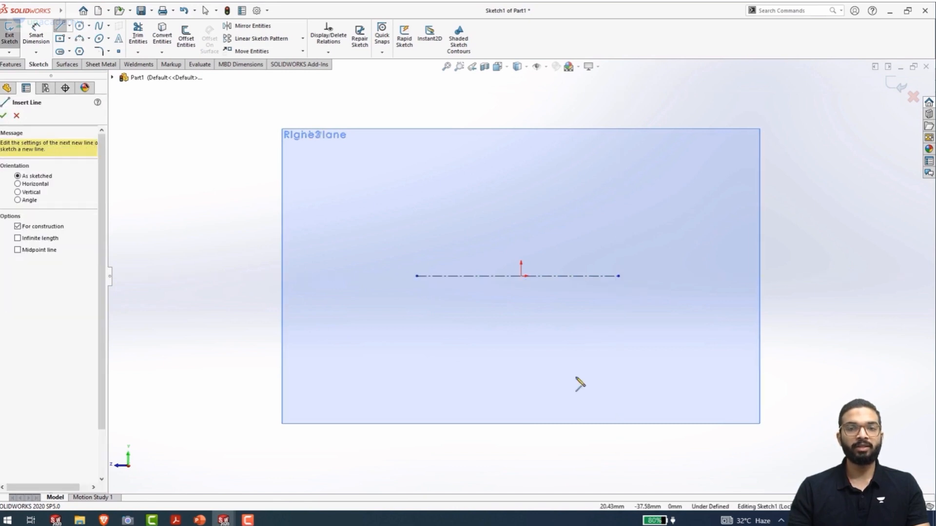
# Draw a centerpoint semicircular arc above the centerline, centred on the origin, with a radius of about 28 mm
pyautogui.click(89, 39)
pyautogui.click(98, 48)
pyautogui.click(521, 276)
pyautogui.click(444, 275)
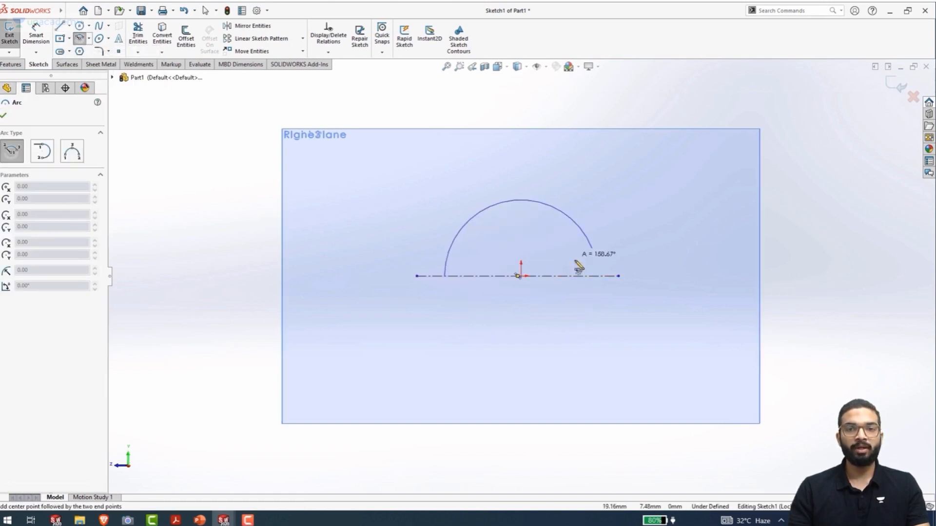
pyautogui.click(599, 278)
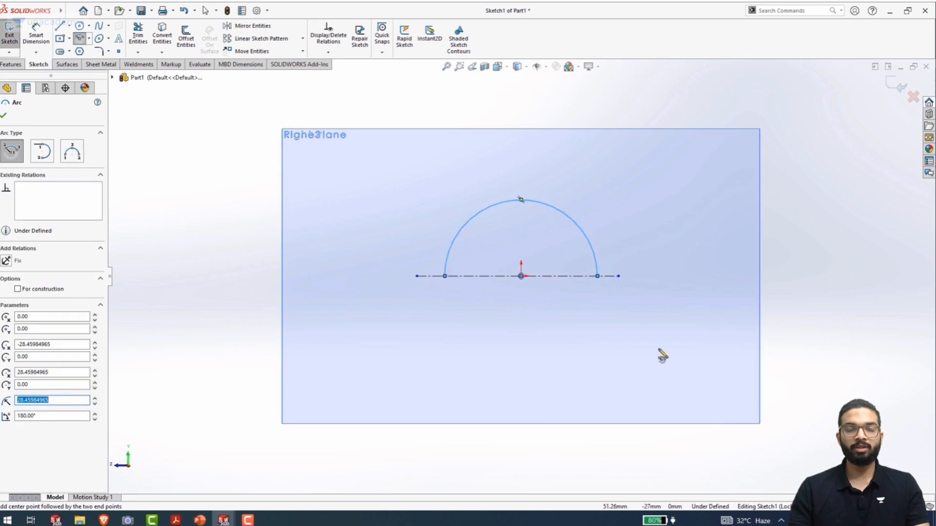
# Dimension the semicircular arc's radius to 20 mm and exit the Plane3 sketch
pyautogui.moveTo(659, 349); pyautogui.dragTo(654, 138, button='right')
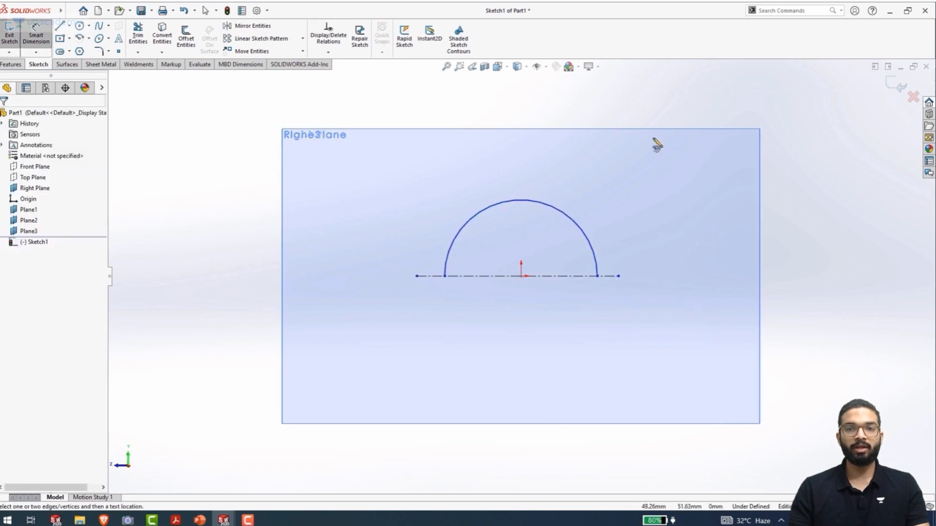
pyautogui.click(571, 219)
pyautogui.click(639, 182)
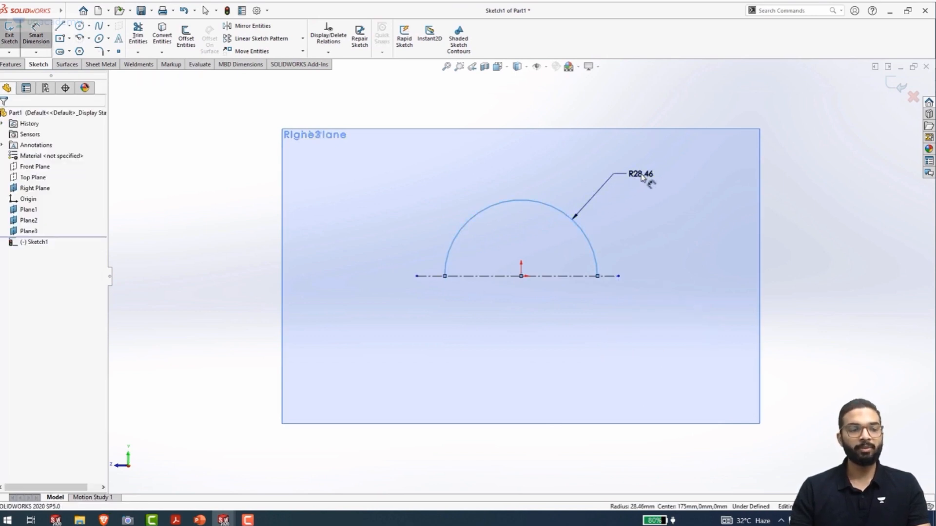
pyautogui.write('20')
pyautogui.press('Return')
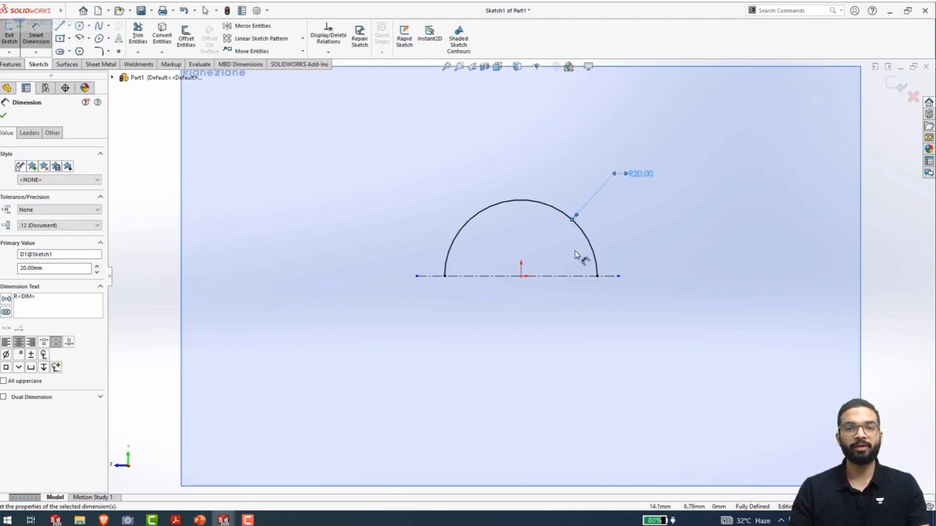
pyautogui.hotkey('ctrl', 'b')
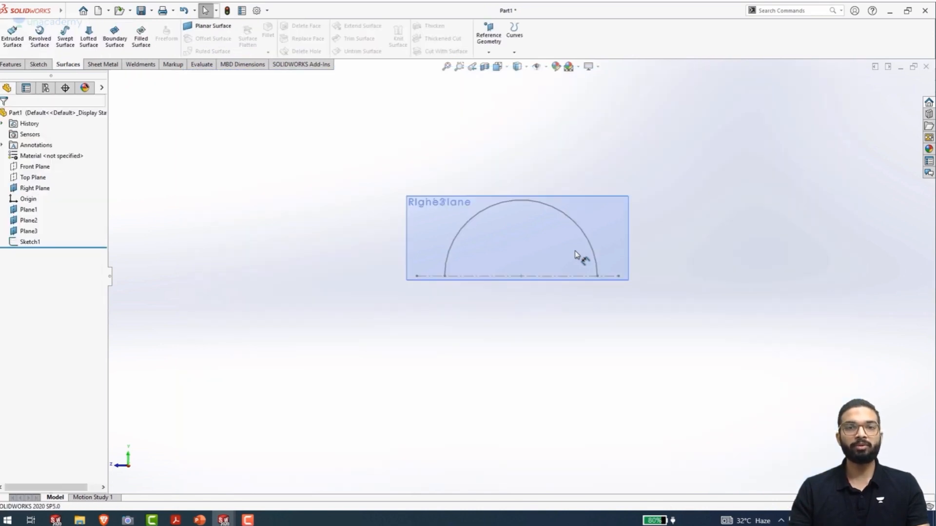
# Start a sketch on Plane2, viewed face-on, and draw a horizontal centerline about 57 mm long through the origin
pyautogui.moveTo(388, 230); pyautogui.dragTo(411, 265, button='middle')
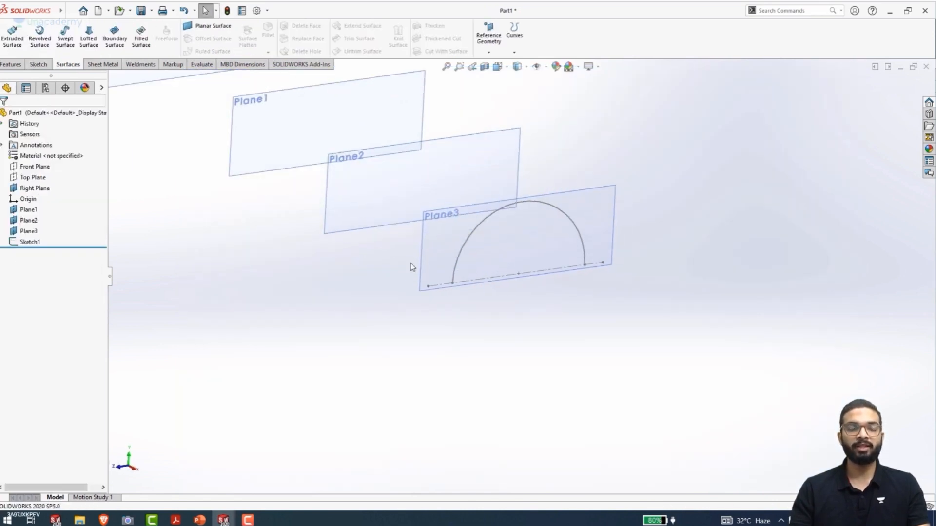
pyautogui.click(326, 204)
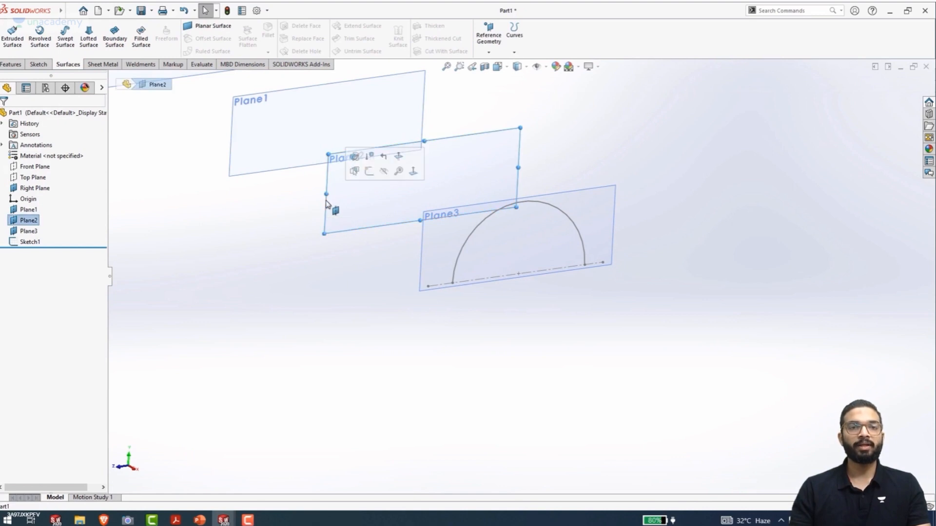
pyautogui.click(372, 178)
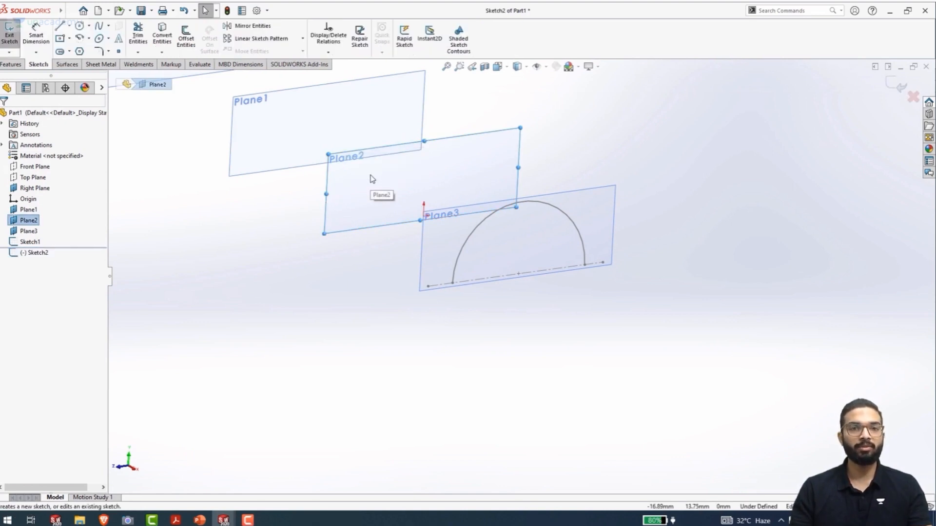
pyautogui.hotkey('ctrl', '8')
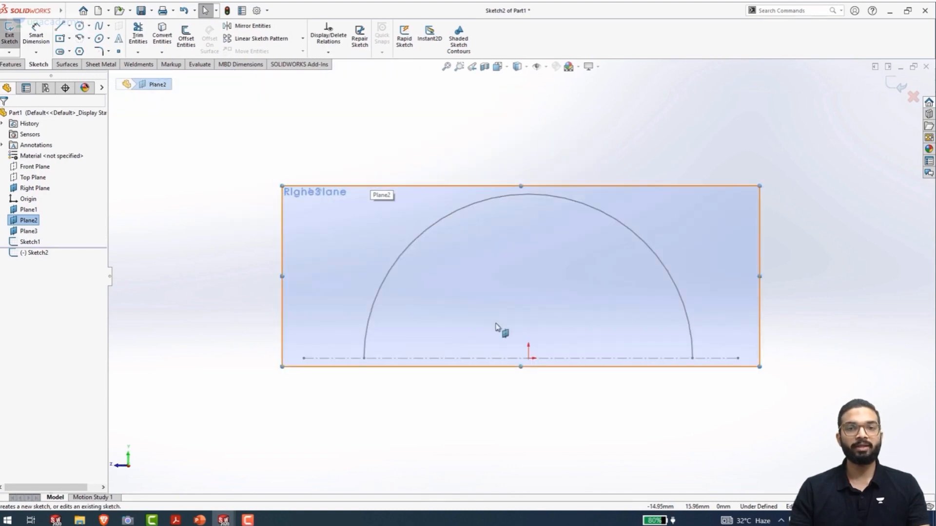
pyautogui.click(69, 26)
pyautogui.click(78, 49)
pyautogui.click(288, 359)
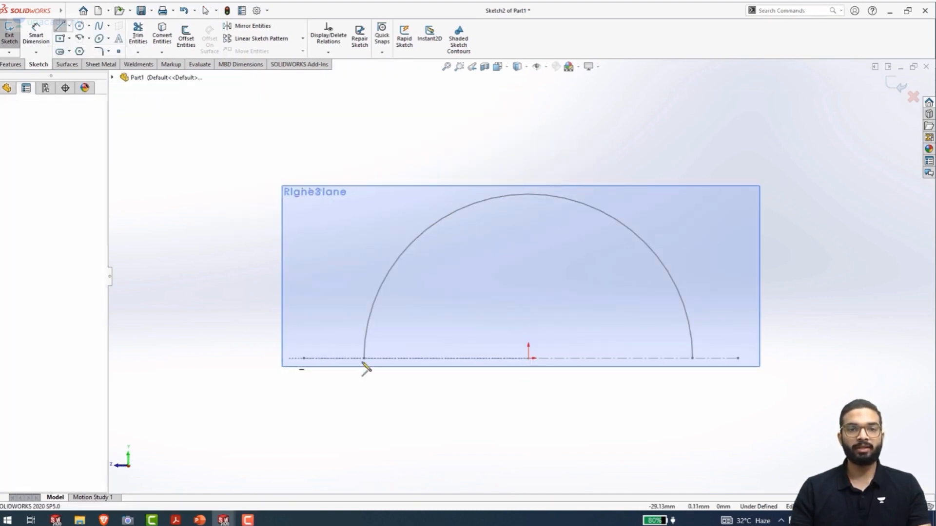
pyautogui.click(755, 359)
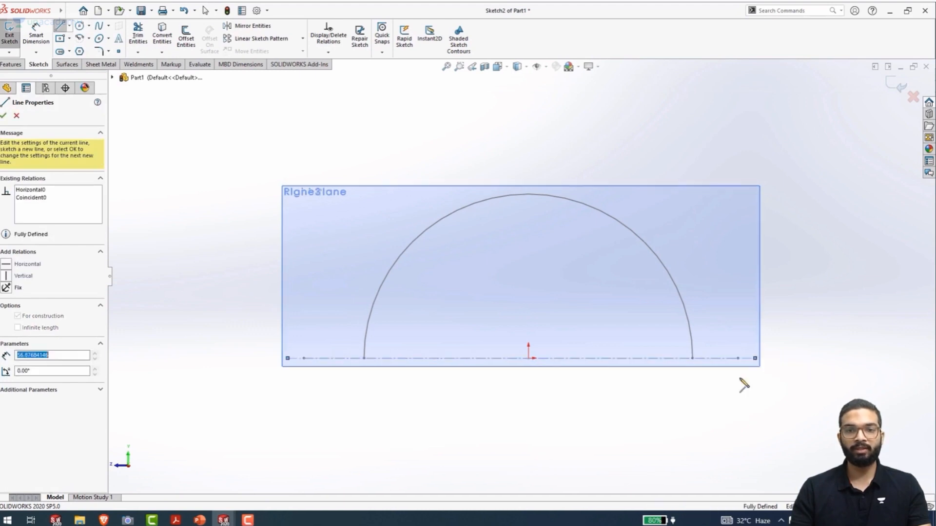
pyautogui.press('Escape')
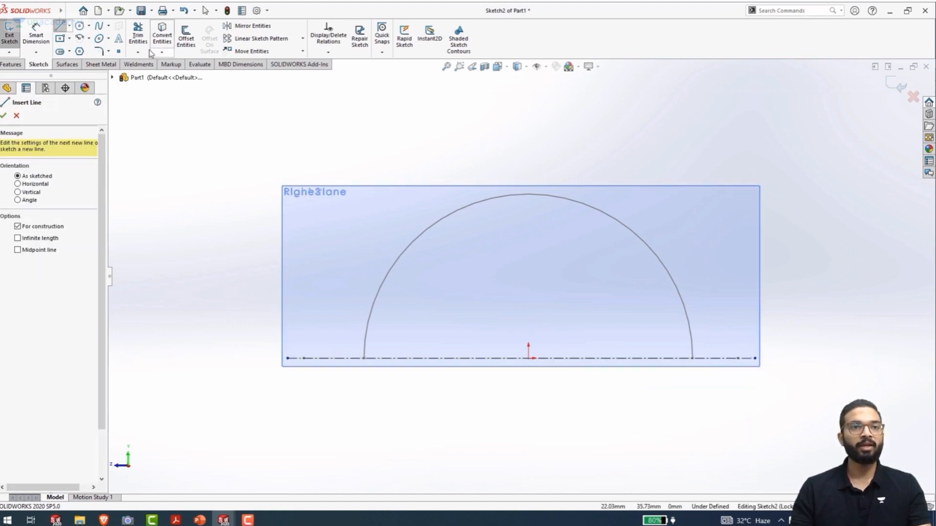
pyautogui.press('Escape')
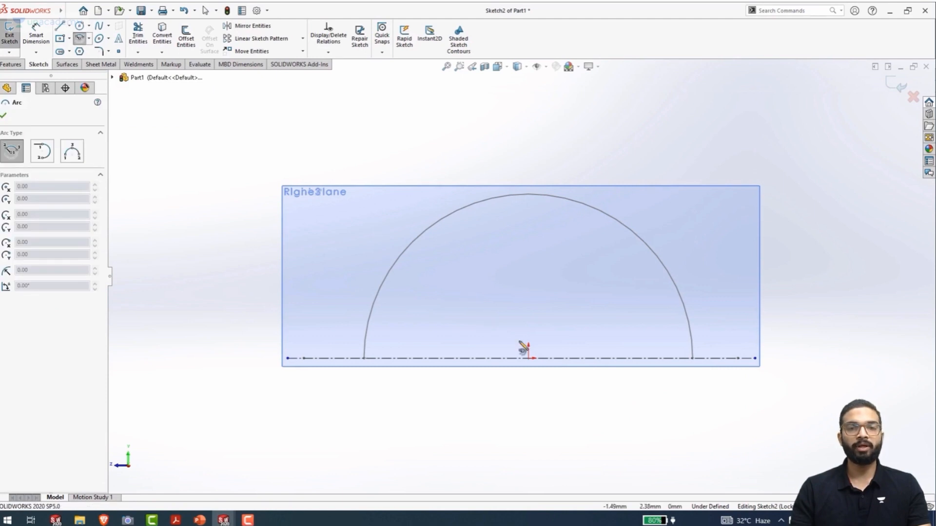
# Draw a centerpoint semicircular arc above the Plane2 centerline, centred on the origin, with a radius of about 26 mm
pyautogui.click(528, 358)
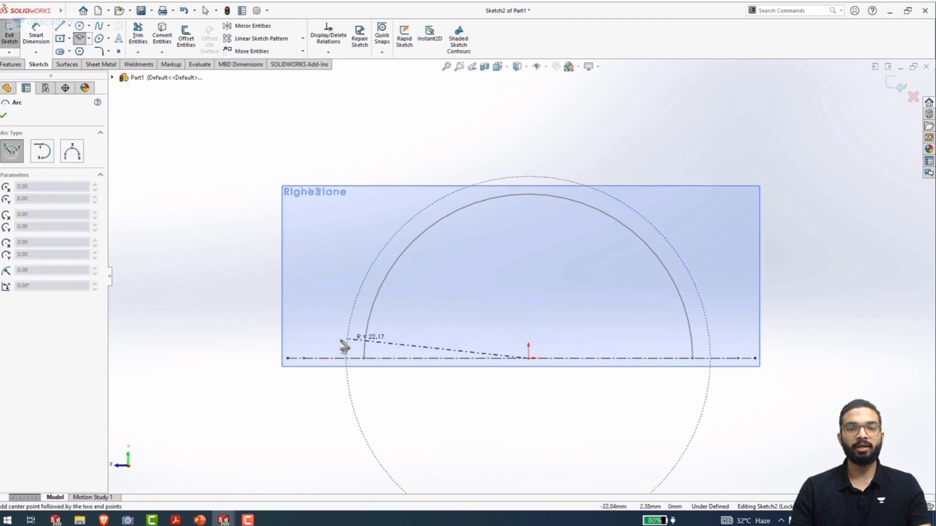
pyautogui.click(312, 360)
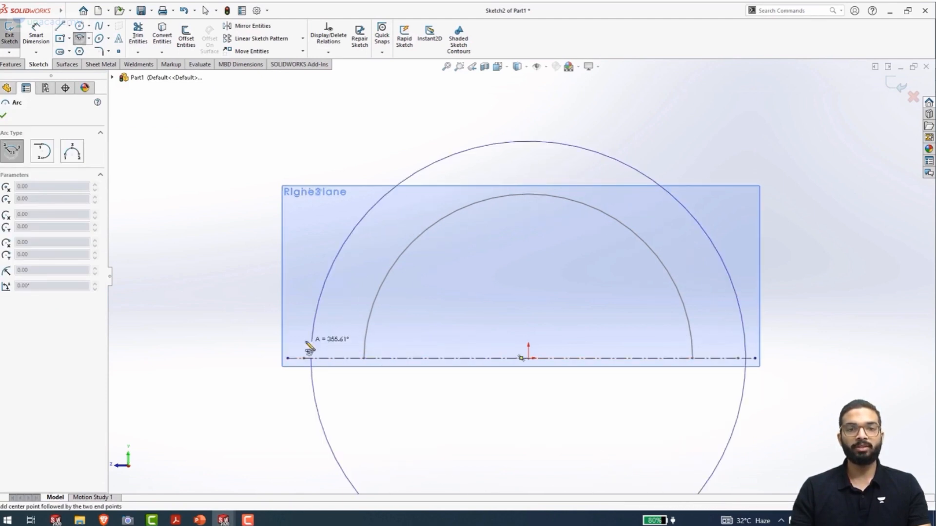
pyautogui.click(749, 364)
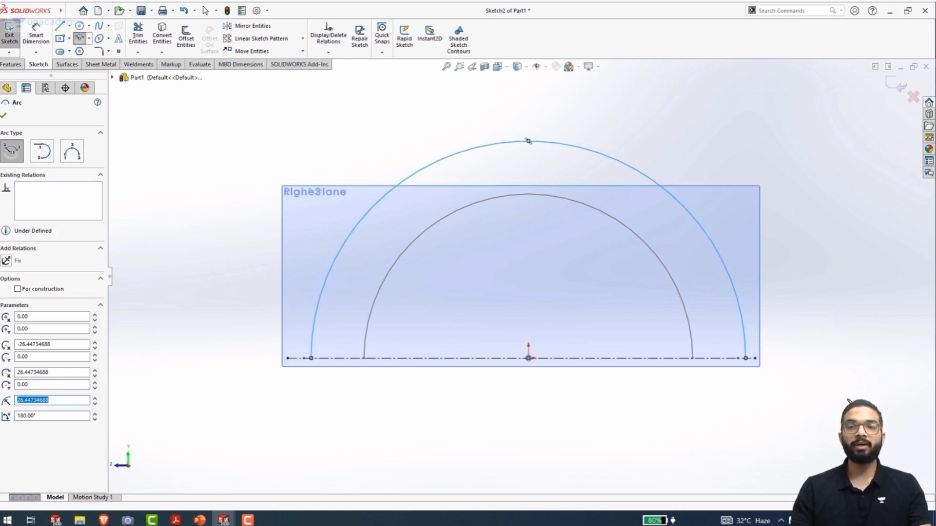
# Dimension the Plane2 arc's radius to 35 mm and exit the sketch
pyautogui.moveTo(807, 264); pyautogui.dragTo(803, 200, button='right')
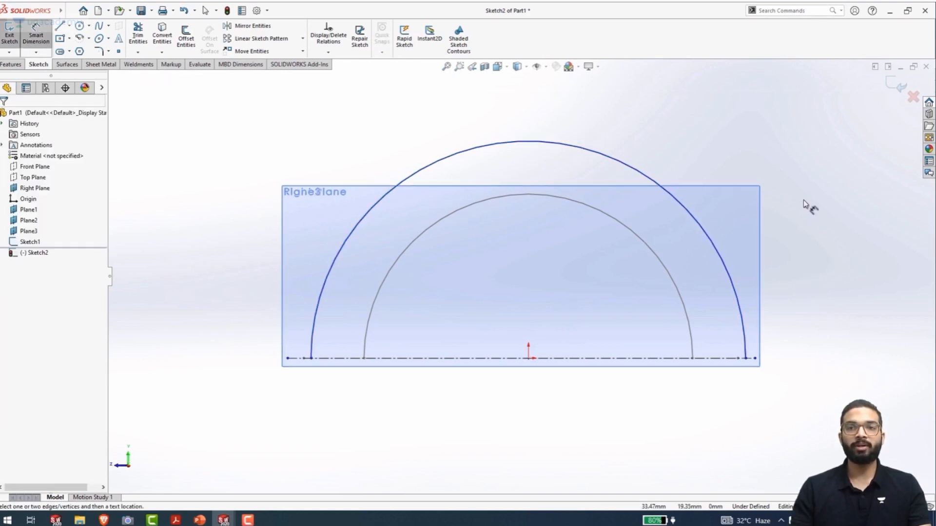
pyautogui.click(620, 163)
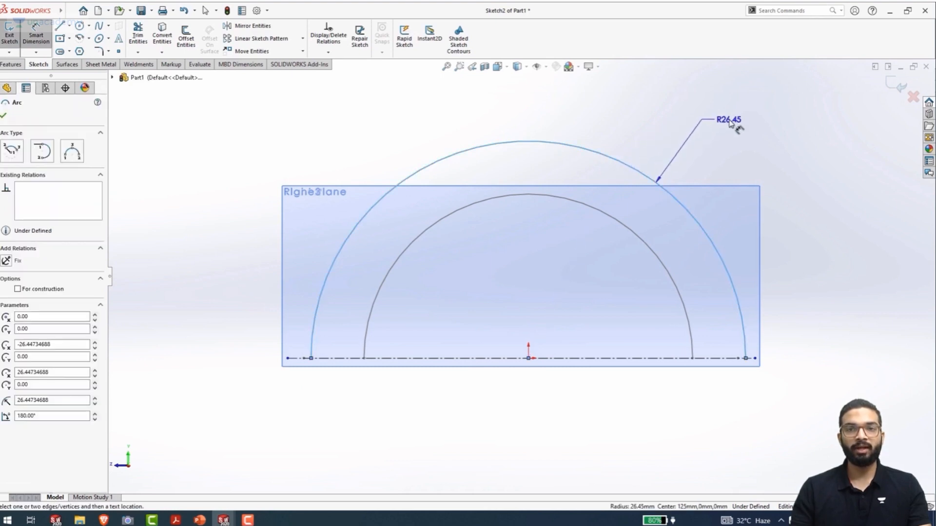
pyautogui.click(729, 124)
pyautogui.write('35')
pyautogui.press('Return')
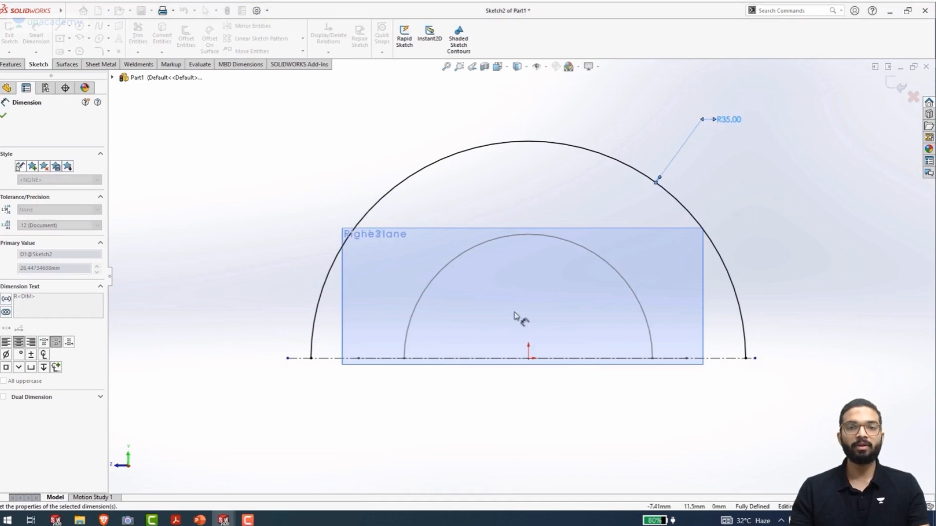
pyautogui.doubleClick(310, 230)
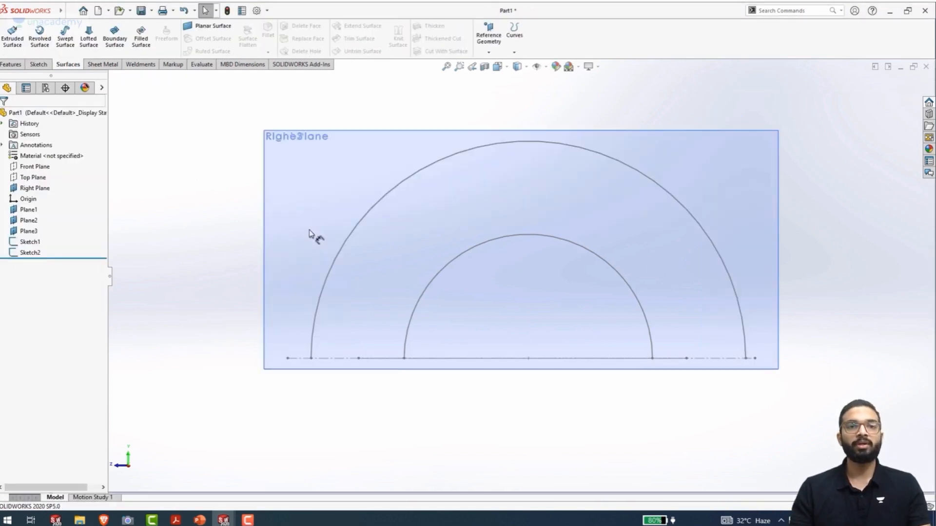
# Start a sketch on Plane1 and draw a horizontal centerline about 80 mm long through the origin
pyautogui.scroll(1, 222, 188)
pyautogui.moveTo(222, 188); pyautogui.dragTo(247, 222, button='middle')
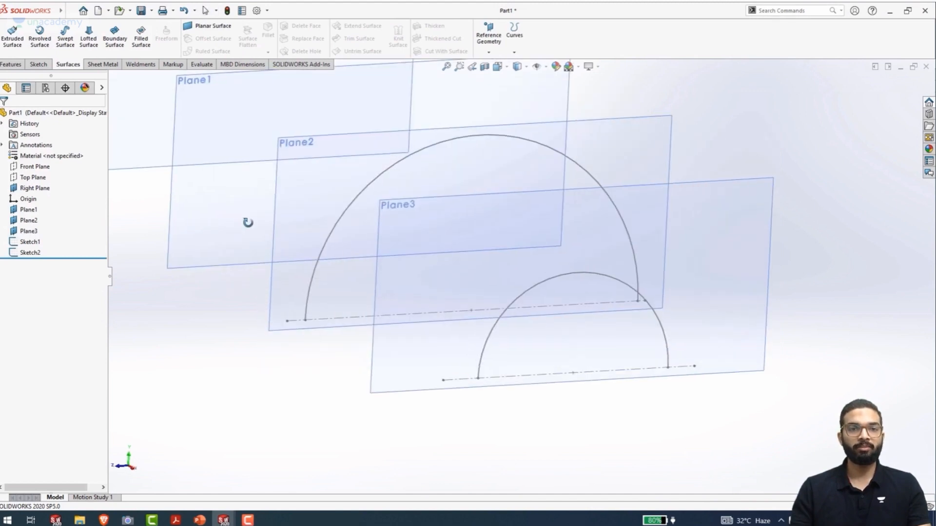
pyautogui.click(212, 265)
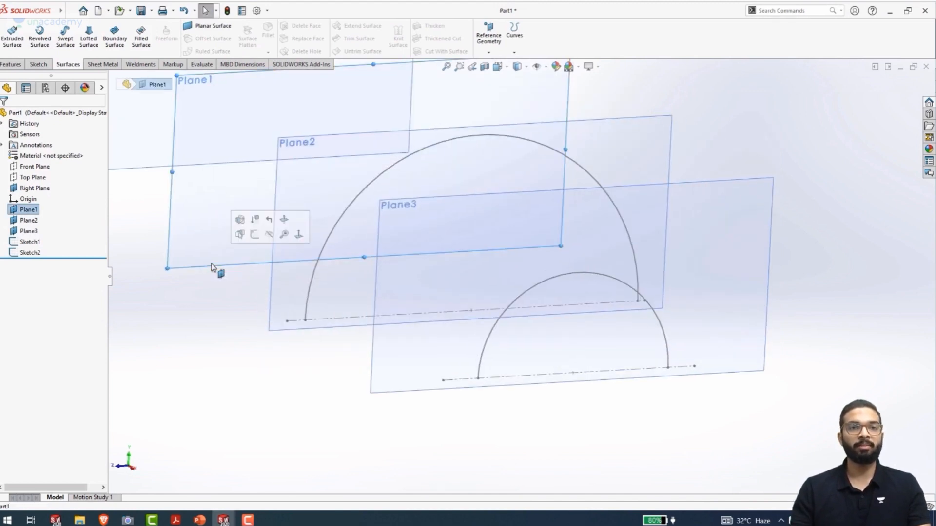
pyautogui.click(258, 237)
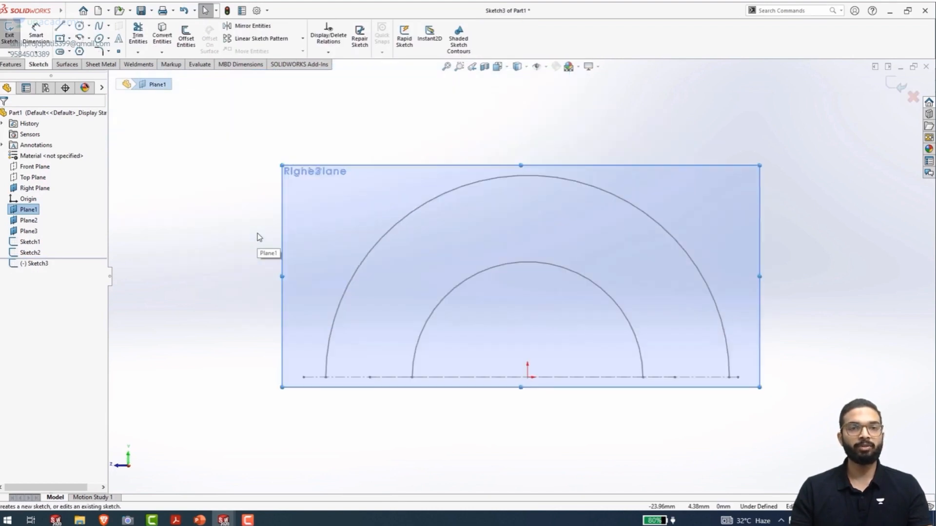
pyautogui.click(69, 26)
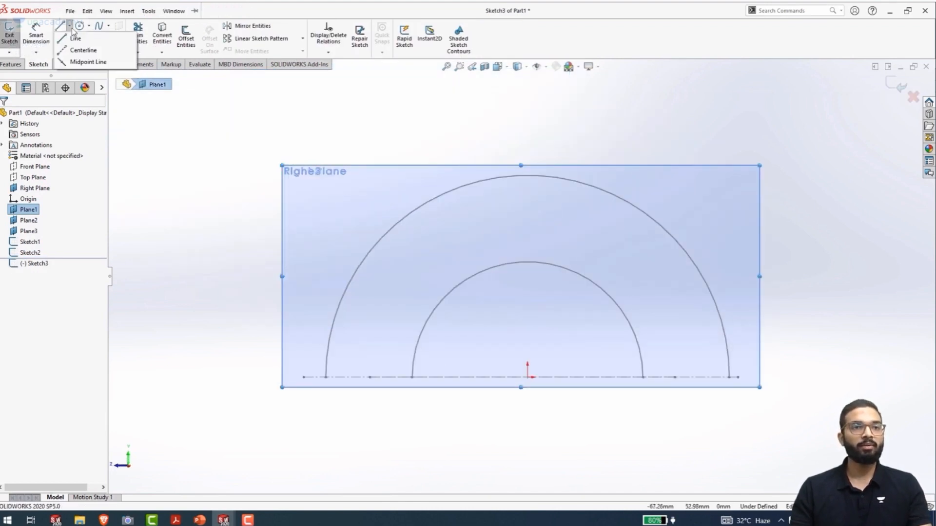
pyautogui.click(82, 52)
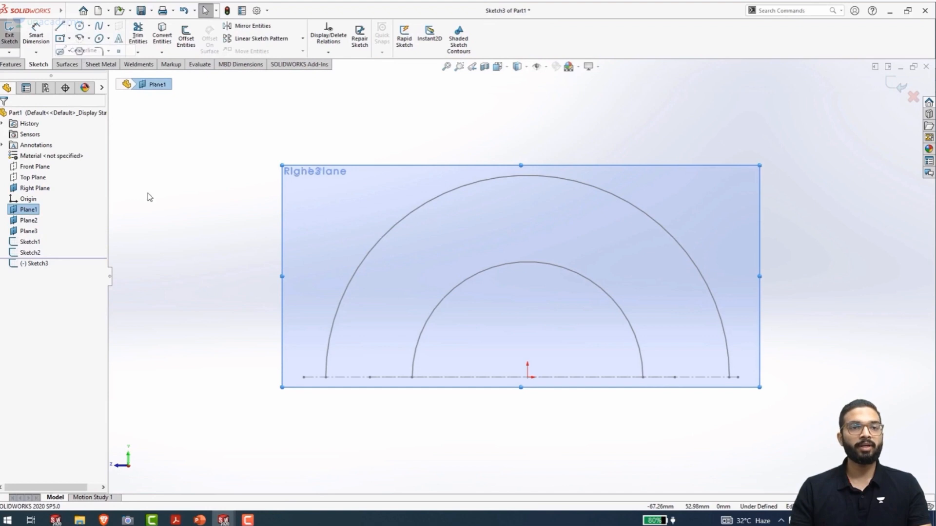
pyautogui.click(291, 377)
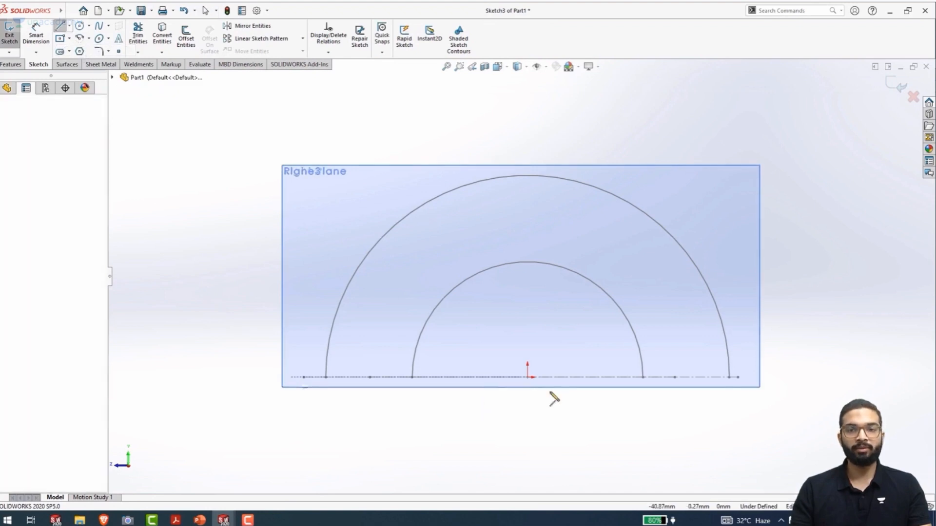
pyautogui.click(750, 378)
pyautogui.press('Escape')
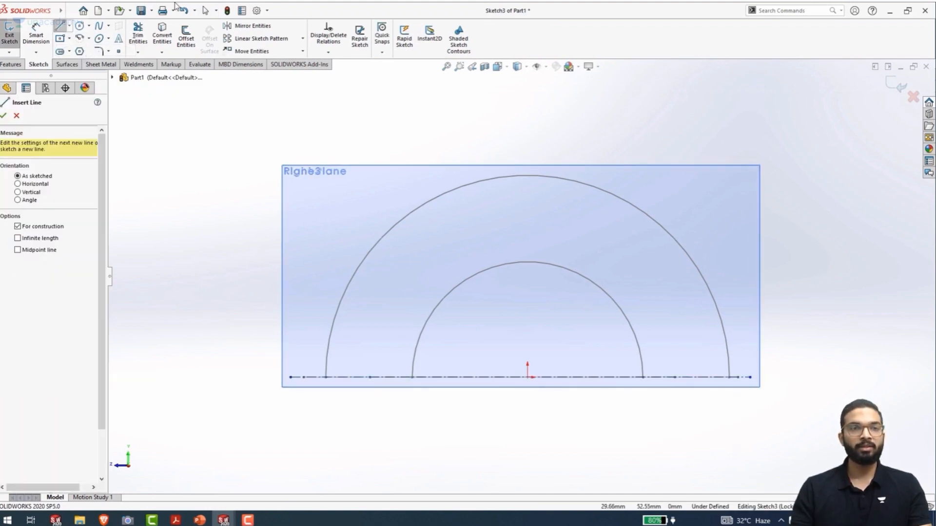
# Draw a centerpoint semicircular arc above the Plane1 centerline, centred on the origin, with a radius of about 40 mm
pyautogui.click(80, 39)
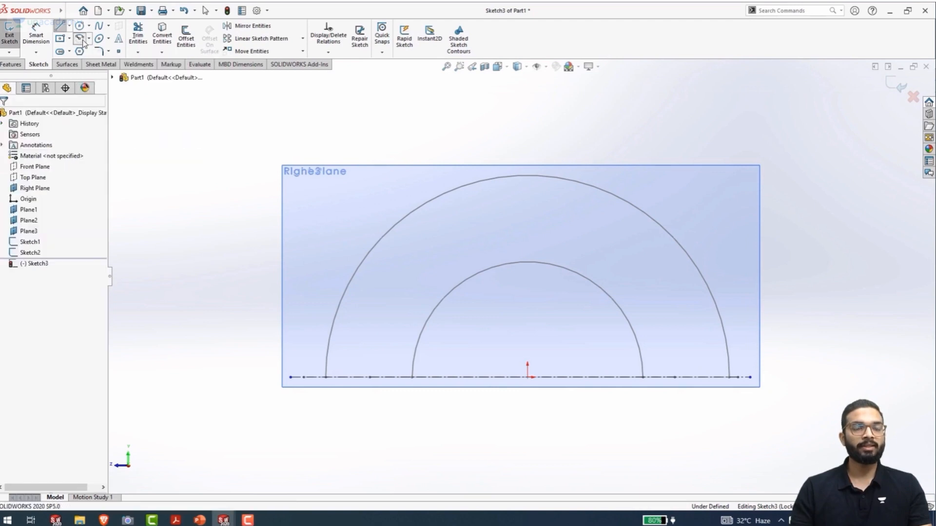
pyautogui.click(527, 377)
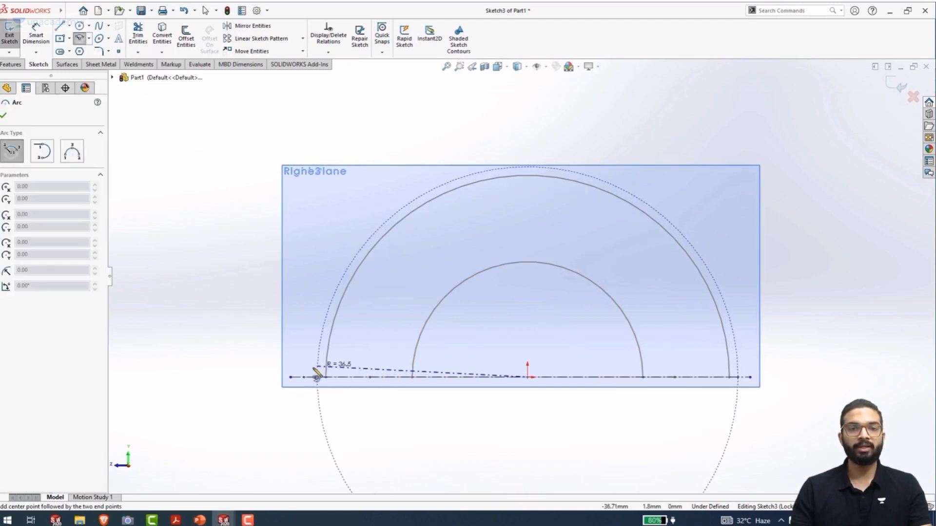
pyautogui.click(295, 377)
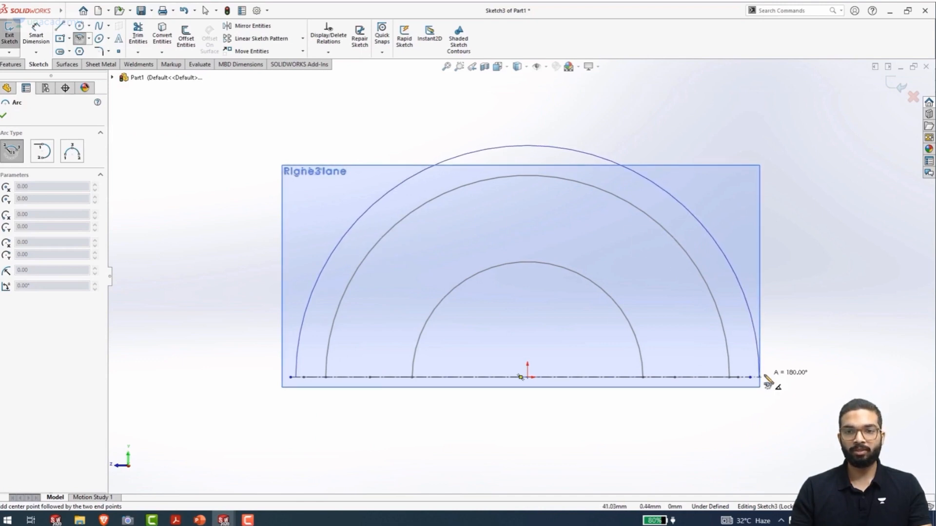
pyautogui.click(763, 377)
# Dimension the Plane1 arc's radius to 30 mm
pyautogui.moveTo(680, 453); pyautogui.dragTo(687, 390, button='right')
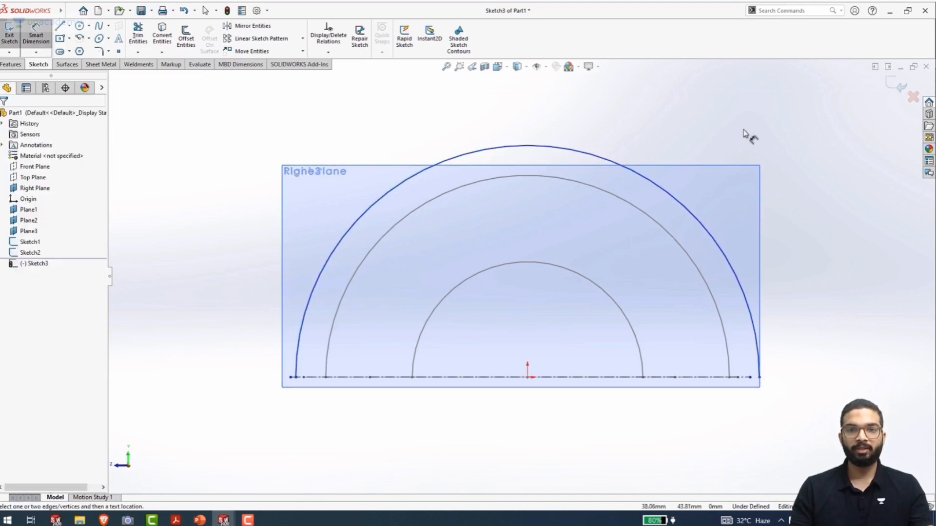
pyautogui.click(670, 197)
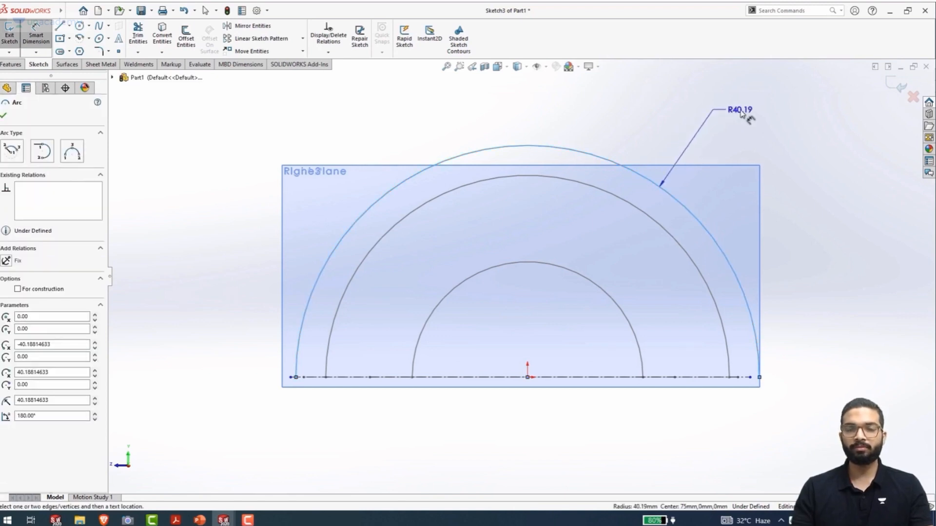
pyautogui.click(743, 115)
pyautogui.write('30')
pyautogui.press('Return')
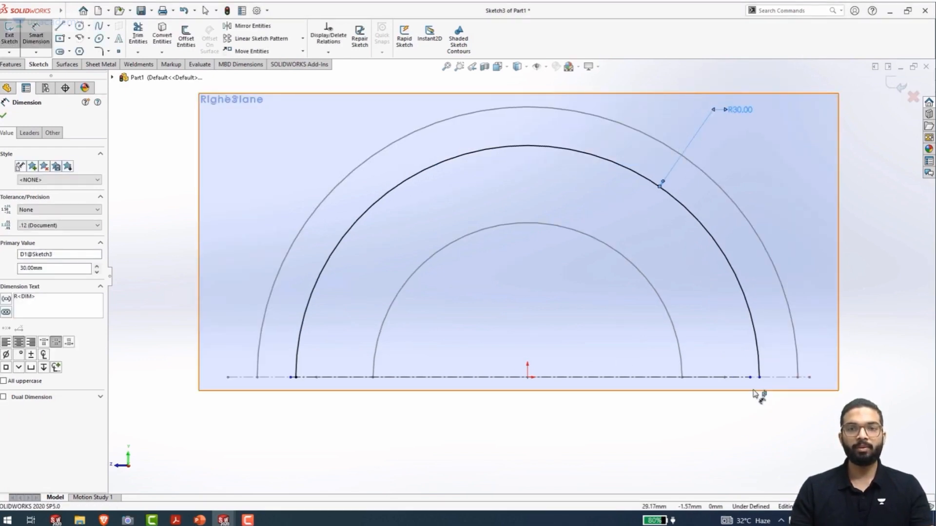
pyautogui.press('Escape')
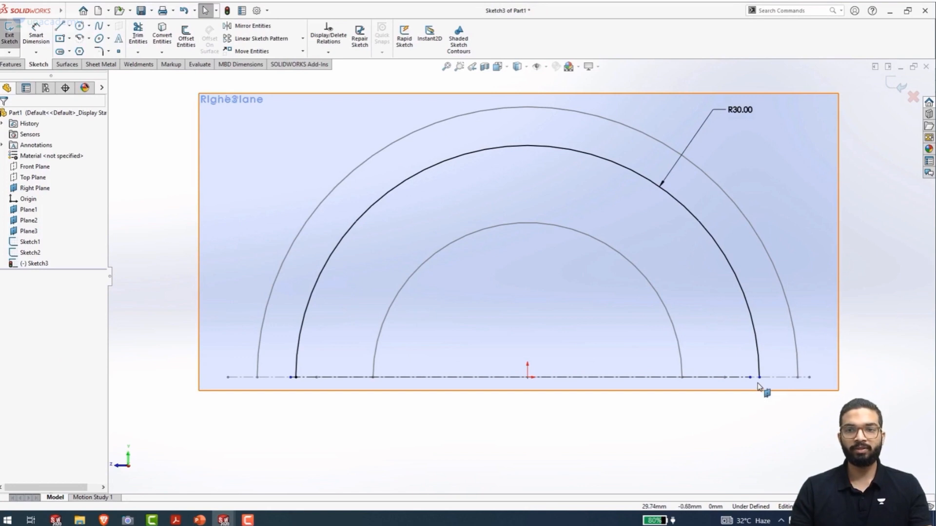
# Stretch the Plane1 centerline's right end past the arc and make the arc's right endpoint coincident with the centerline
pyautogui.click(778, 377)
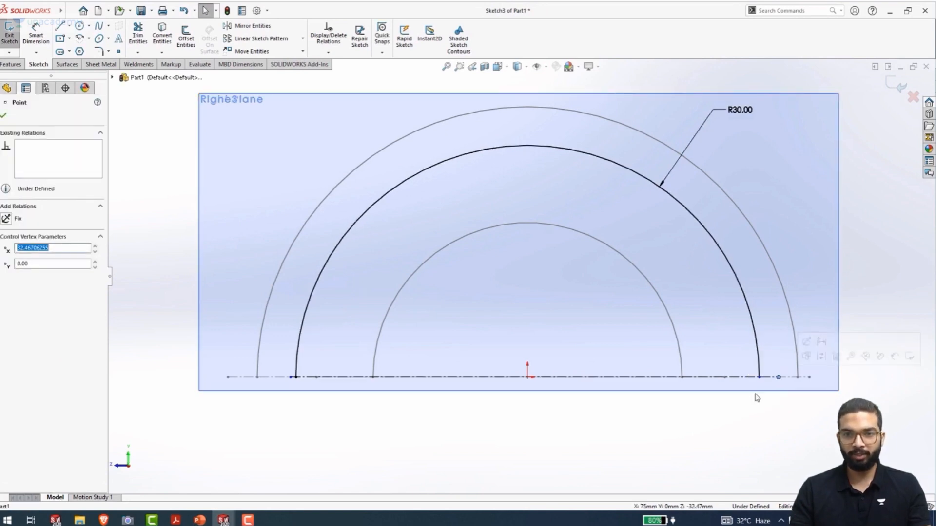
pyautogui.scroll(-5, 757, 397)
pyautogui.moveTo(628, 292)
pyautogui.mouseDown()
pyautogui.moveTo(634, 256)
pyautogui.moveTo(629, 293)
pyautogui.mouseUp()
pyautogui.click(601, 394)
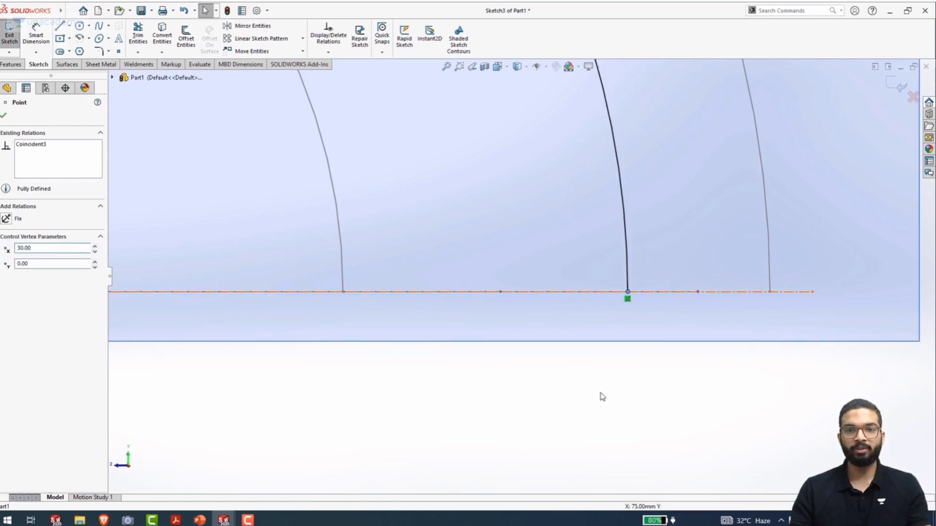
# Check the arc's left endpoint on the centerline and exit the Plane1 sketch
pyautogui.scroll(3, 600, 393)
pyautogui.scroll(5, 492, 353)
pyautogui.scroll(-4, 245, 292)
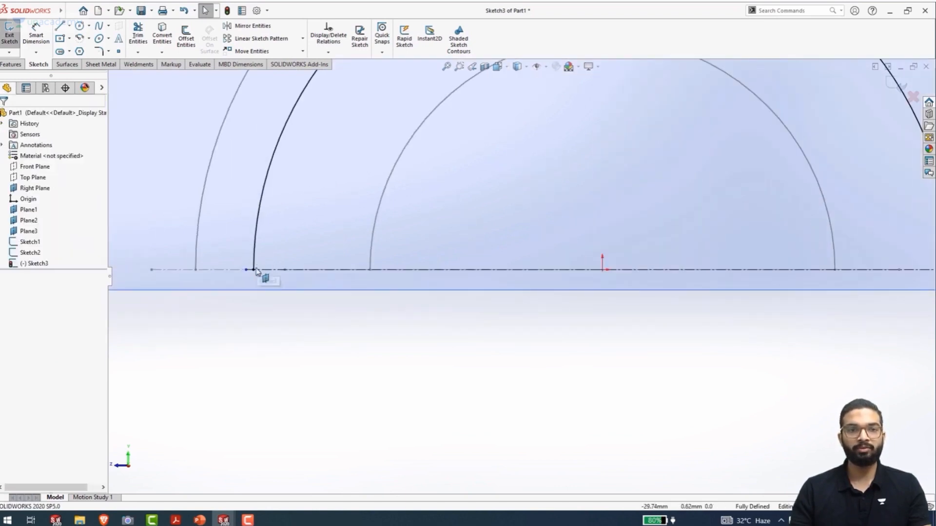
pyautogui.click(253, 270)
pyautogui.click(299, 342)
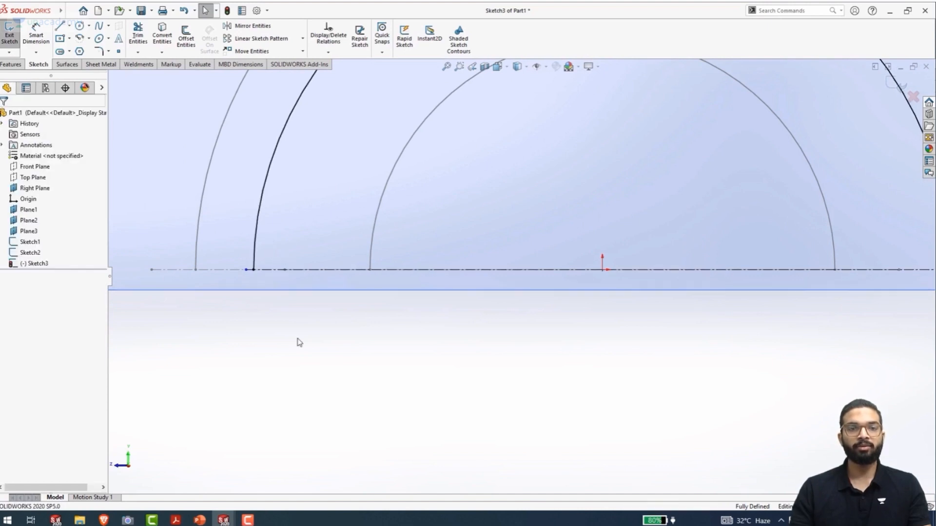
pyautogui.scroll(4, 341, 332)
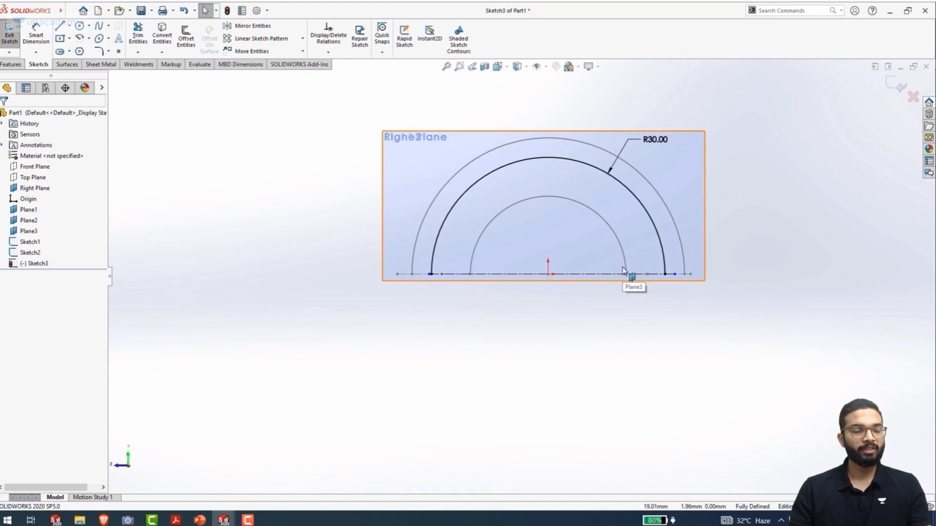
pyautogui.hotkey('ctrl', 'b')
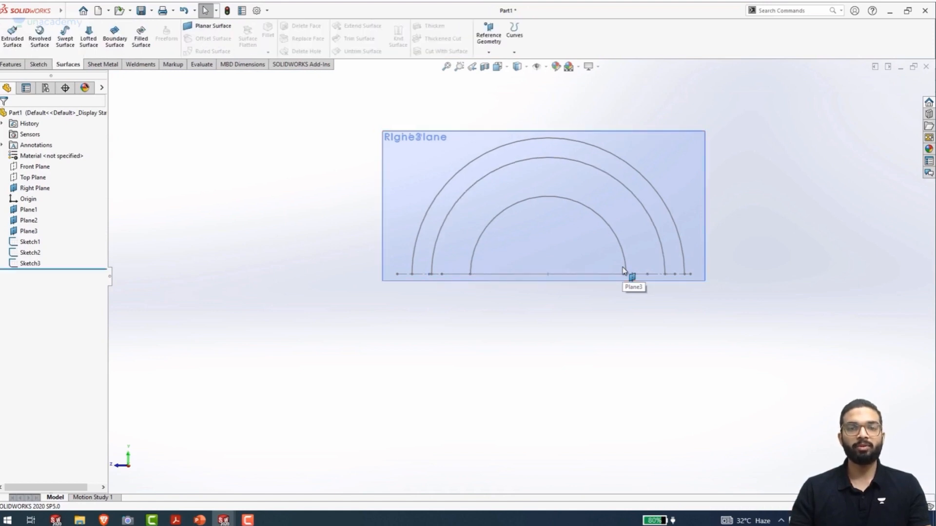
# Create a Right Plane sketch by converting the 20 mm radius arc from the Plane3 sketch, and exit the sketch
pyautogui.moveTo(380, 313); pyautogui.dragTo(414, 336, button='middle')
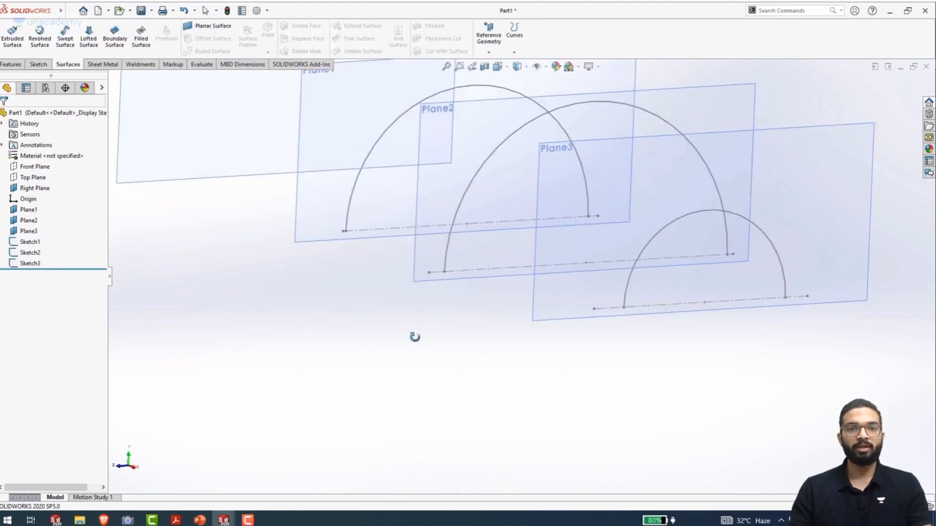
pyautogui.scroll(6, 407, 313)
pyautogui.scroll(-3, 419, 220)
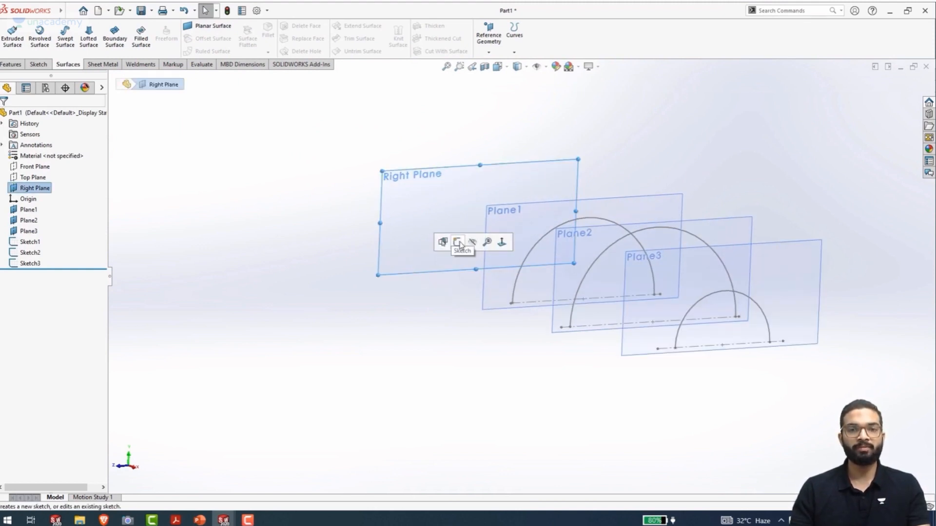
pyautogui.click(458, 242)
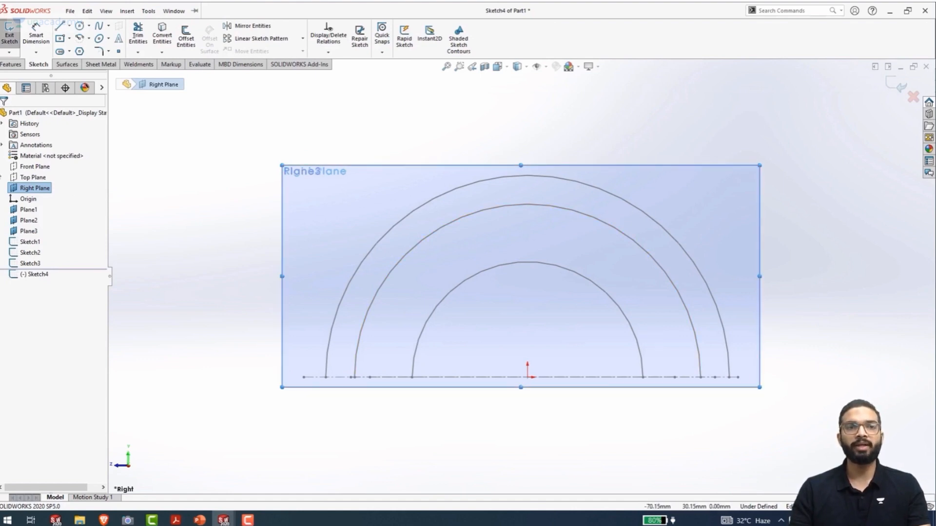
pyautogui.click(127, 11)
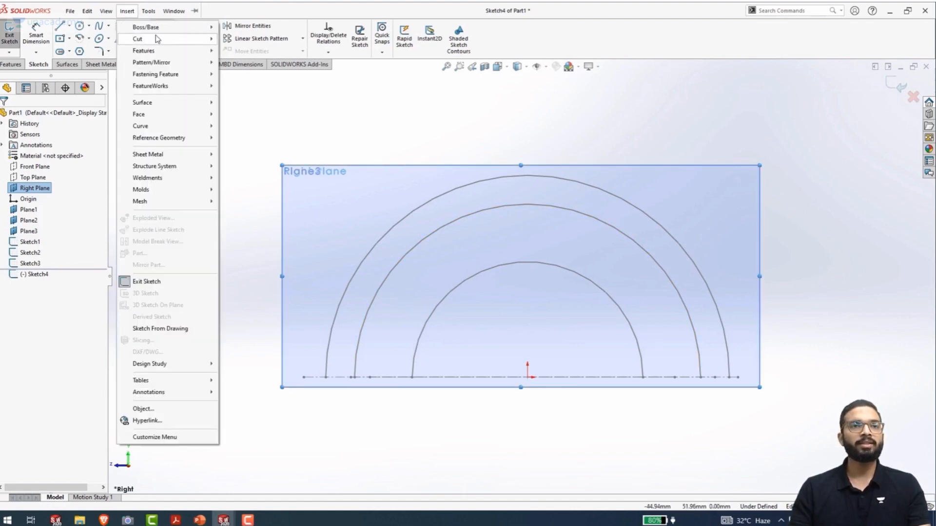
pyautogui.click(264, 93)
pyautogui.click(458, 287)
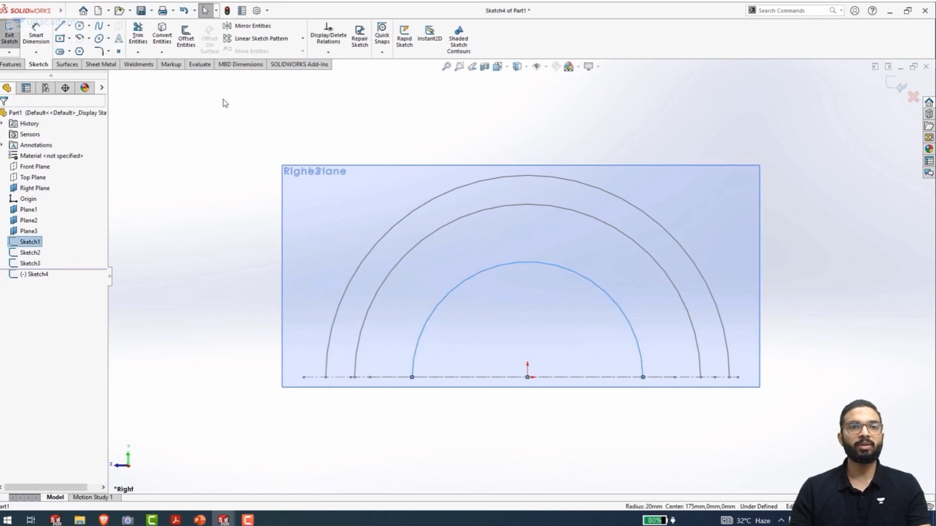
pyautogui.click(162, 36)
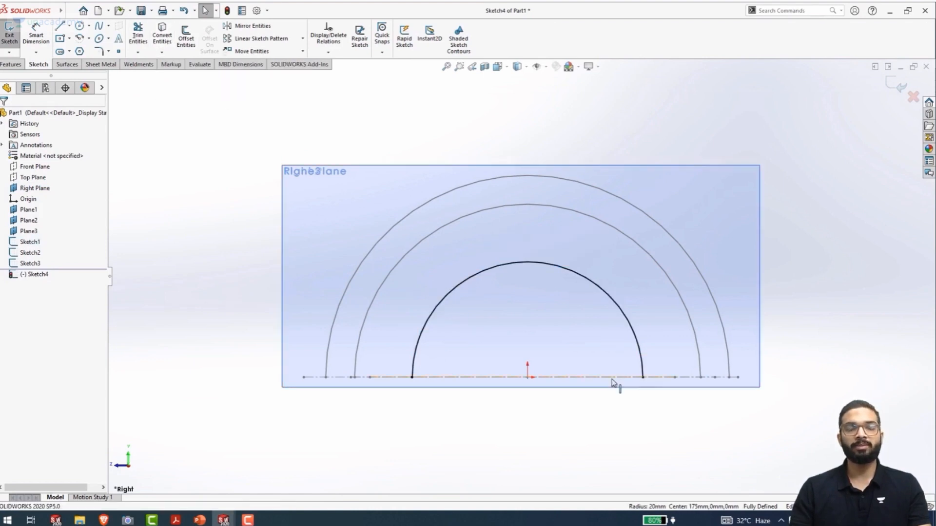
pyautogui.scroll(5, 398, 338)
pyautogui.moveTo(358, 322)
pyautogui.mouseDown(button='middle')
pyautogui.moveTo(380, 341)
pyautogui.moveTo(413, 345)
pyautogui.moveTo(405, 338)
pyautogui.mouseUp(button='middle')
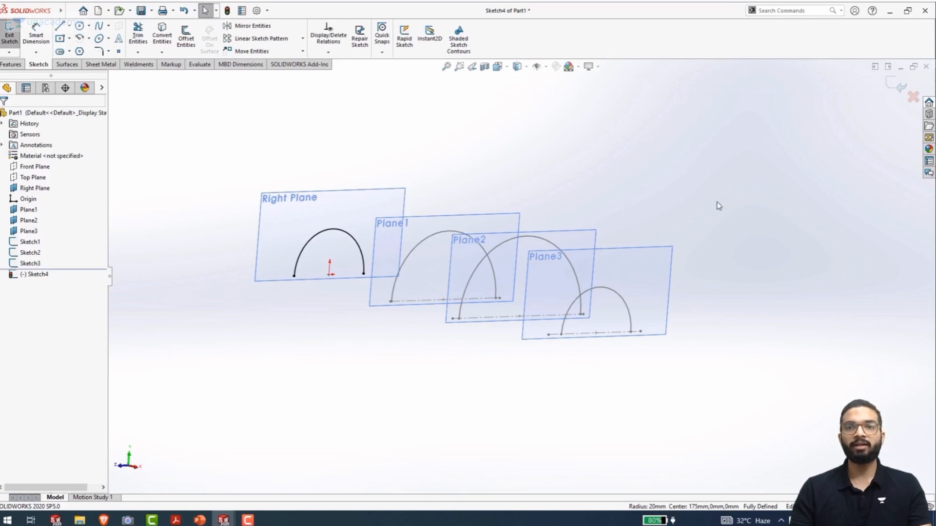
pyautogui.doubleClick(282, 145)
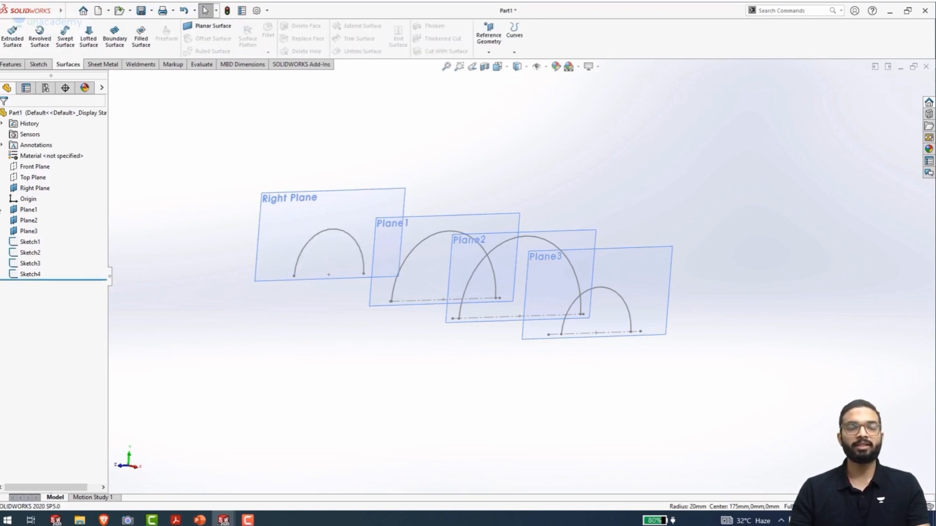
# Start a Top Plane sketch and draw a shallow 3 Point Arc of about 195 mm radius between the Right Plane and Plane1
pyautogui.moveTo(145, 368)
pyautogui.mouseDown(button='middle')
pyautogui.moveTo(146, 326)
pyautogui.moveTo(177, 382)
pyautogui.moveTo(154, 376)
pyautogui.moveTo(167, 383)
pyautogui.moveTo(190, 368)
pyautogui.mouseUp(button='middle')
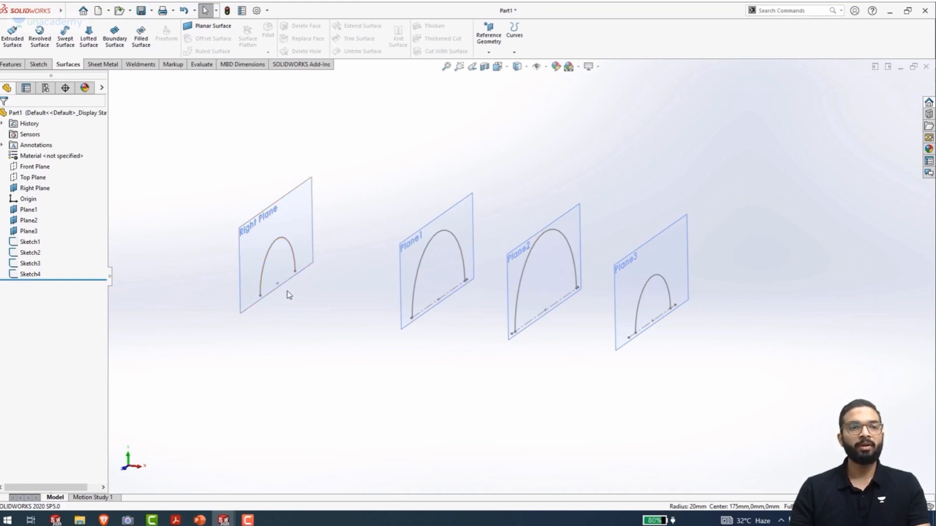
pyautogui.click(41, 179)
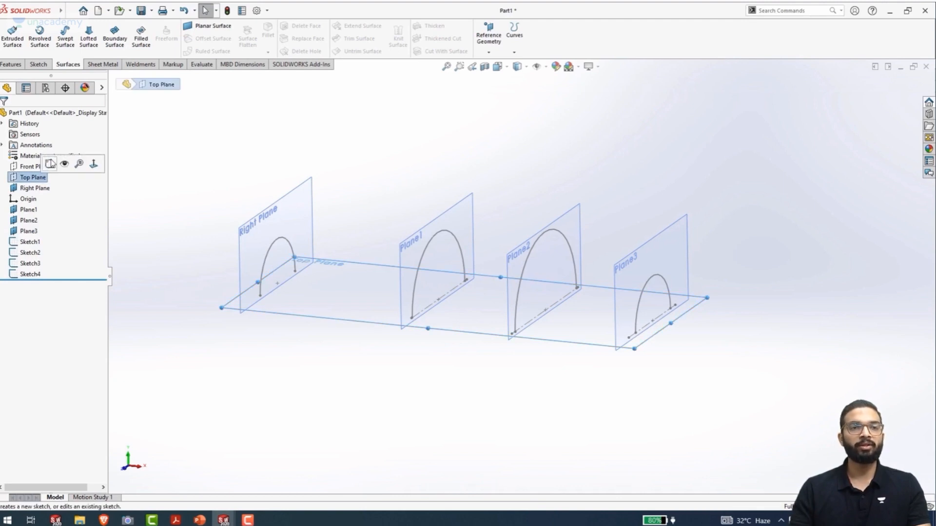
pyautogui.click(50, 165)
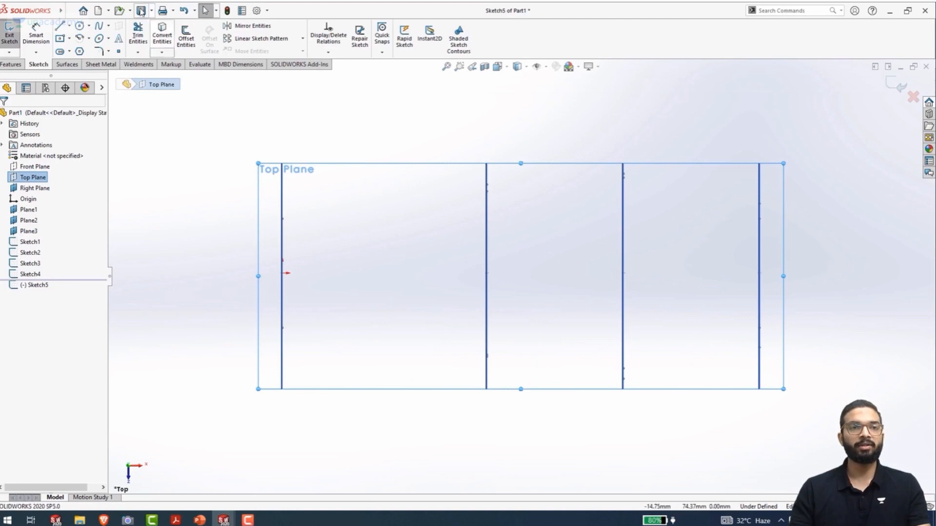
pyautogui.click(108, 39)
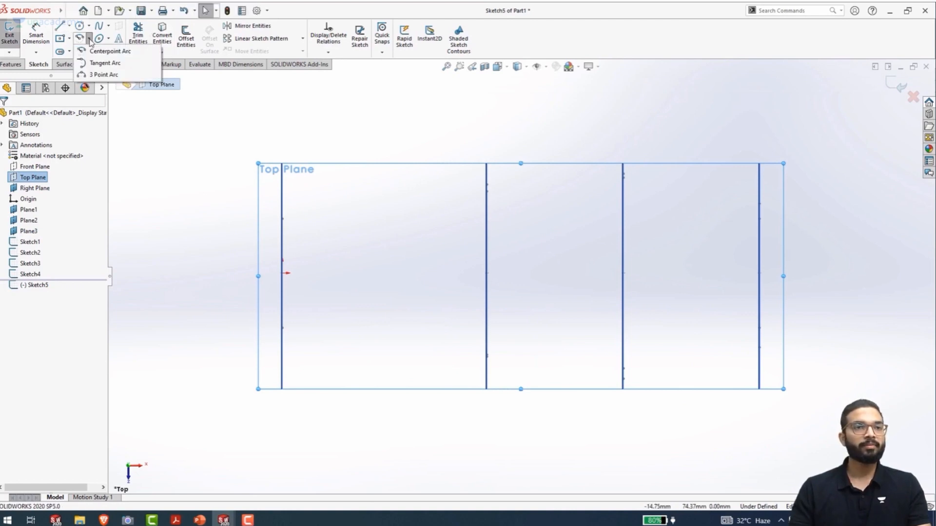
pyautogui.click(107, 73)
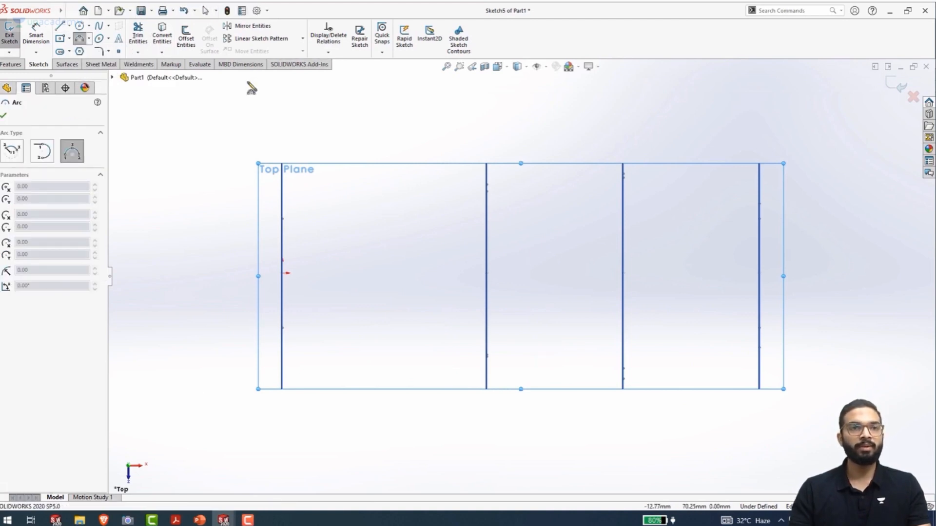
pyautogui.click(281, 152)
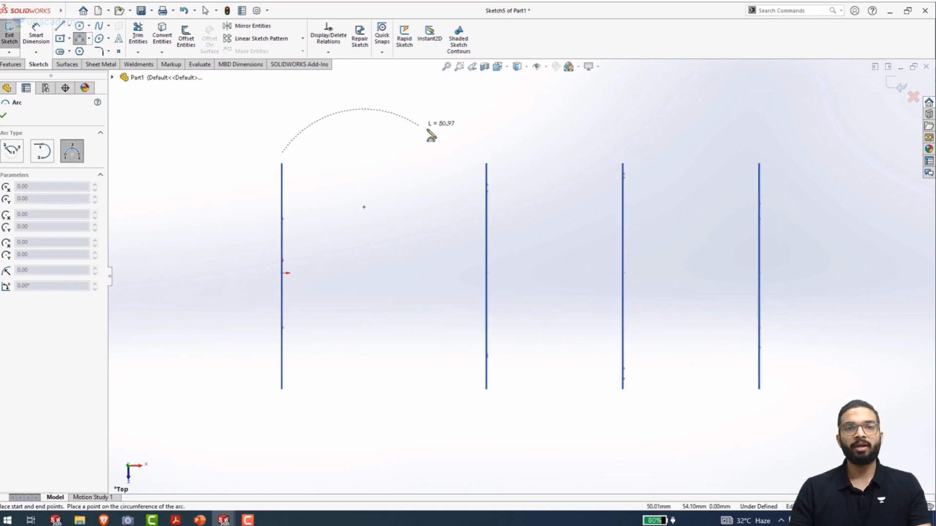
pyautogui.click(475, 152)
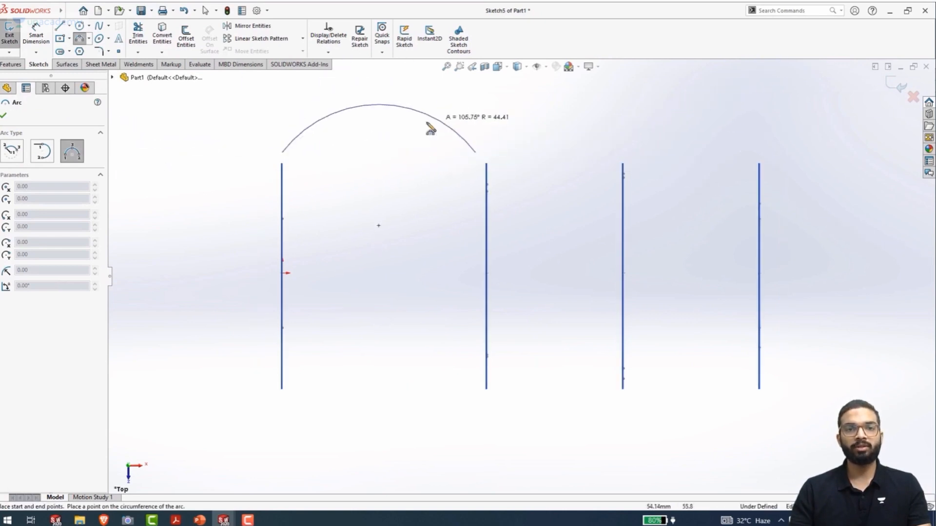
pyautogui.click(380, 143)
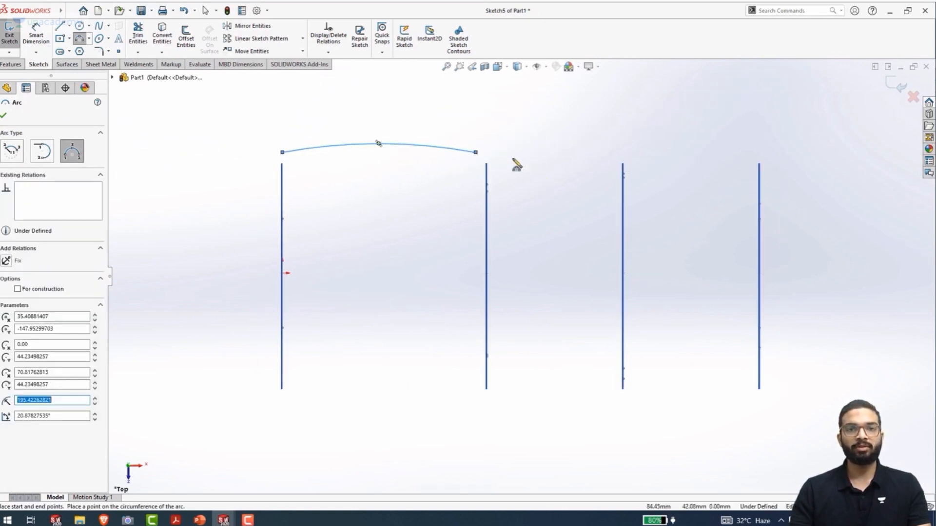
# Draw a second 3 Point Arc of about 133 mm radius from just past Plane1 to just before Plane3
pyautogui.click(504, 152)
pyautogui.click(747, 158)
pyautogui.click(622, 135)
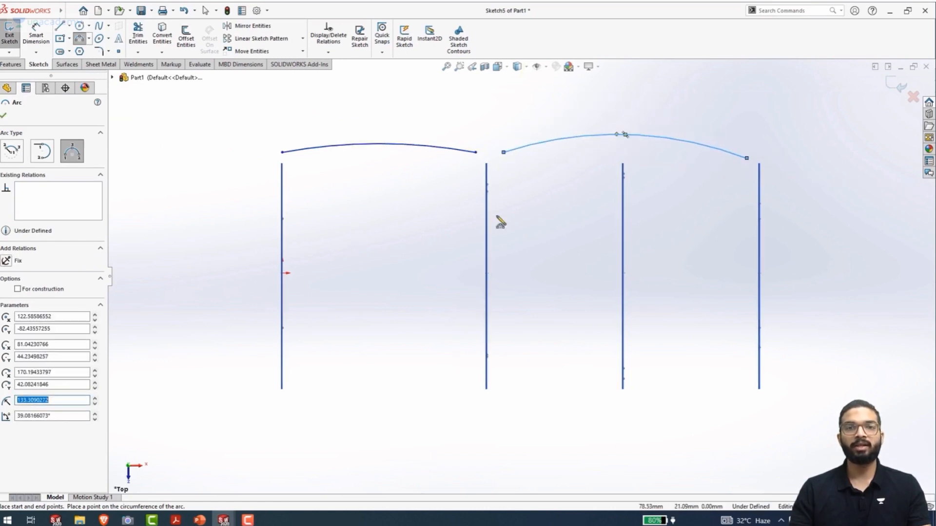
pyautogui.press('Escape')
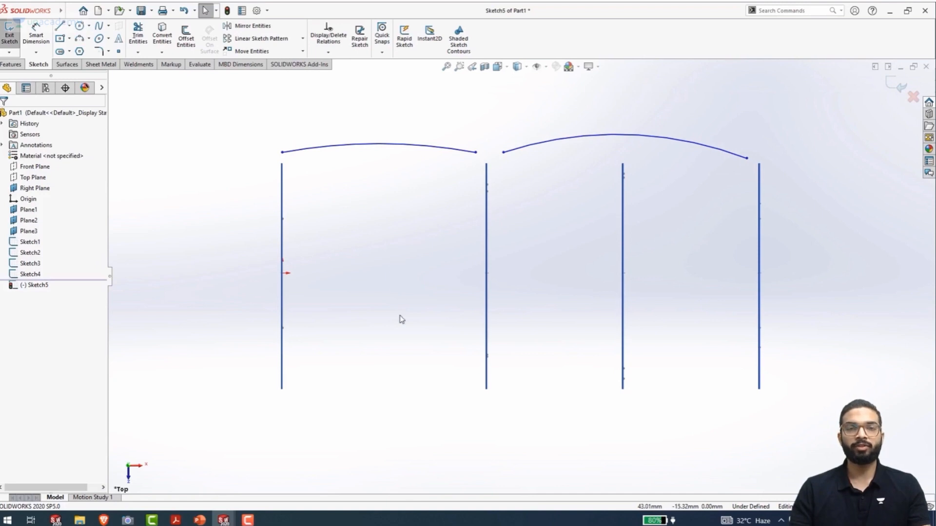
# Dimension the first Top Plane arc's radius to 125 mm
pyautogui.moveTo(406, 419); pyautogui.dragTo(405, 371, button='right')
pyautogui.click(391, 144)
pyautogui.click(383, 214)
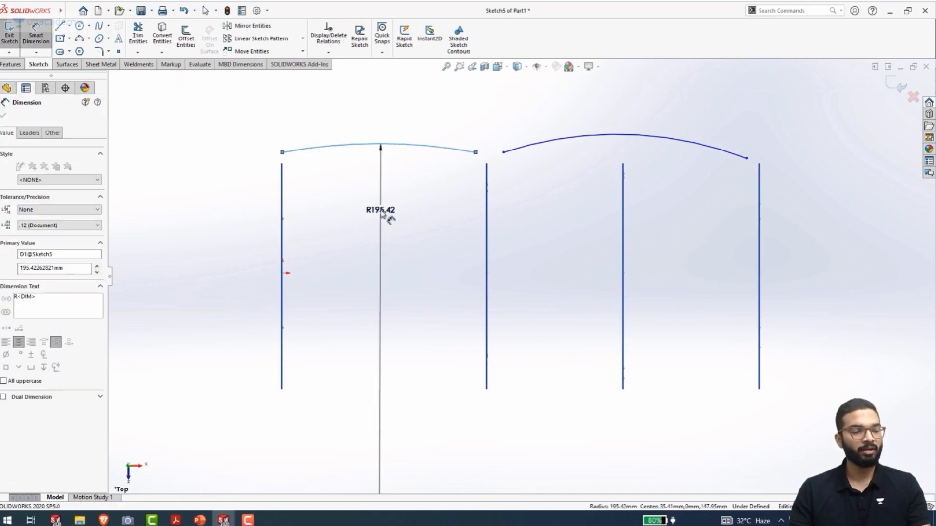
pyautogui.write('125')
pyautogui.press('Return')
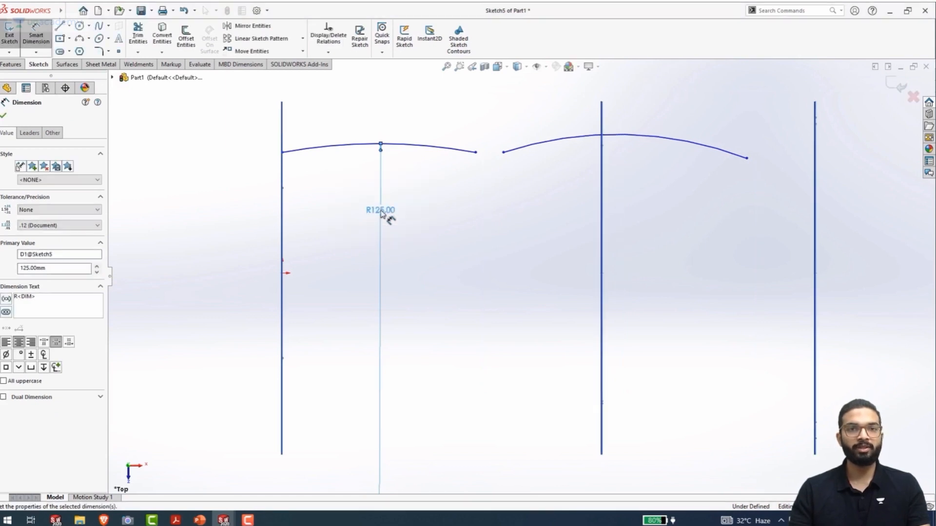
pyautogui.press('f')
pyautogui.moveTo(462, 234)
pyautogui.mouseDown(button='middle')
pyautogui.moveTo(487, 192)
pyautogui.moveTo(492, 219)
pyautogui.moveTo(480, 242)
pyautogui.moveTo(528, 239)
pyautogui.mouseUp(button='middle')
pyautogui.scroll(3, 527, 239)
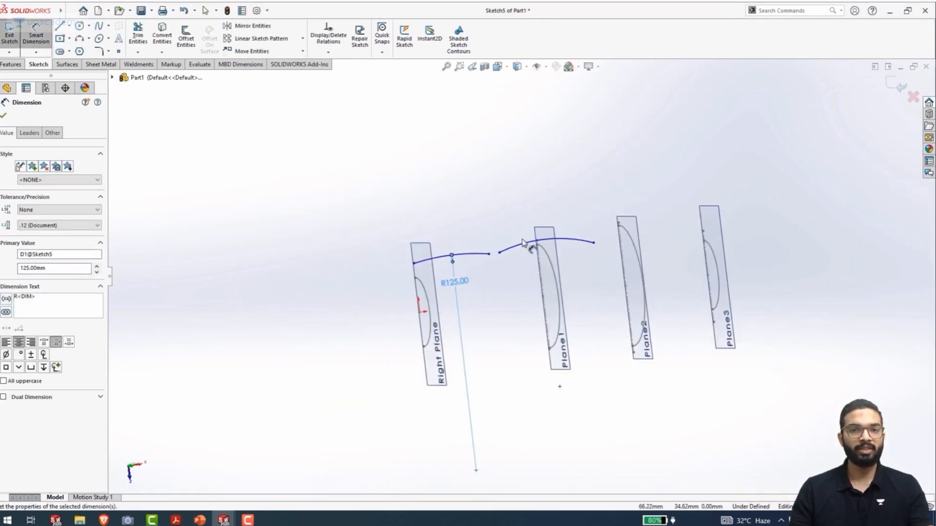
pyautogui.press('Escape')
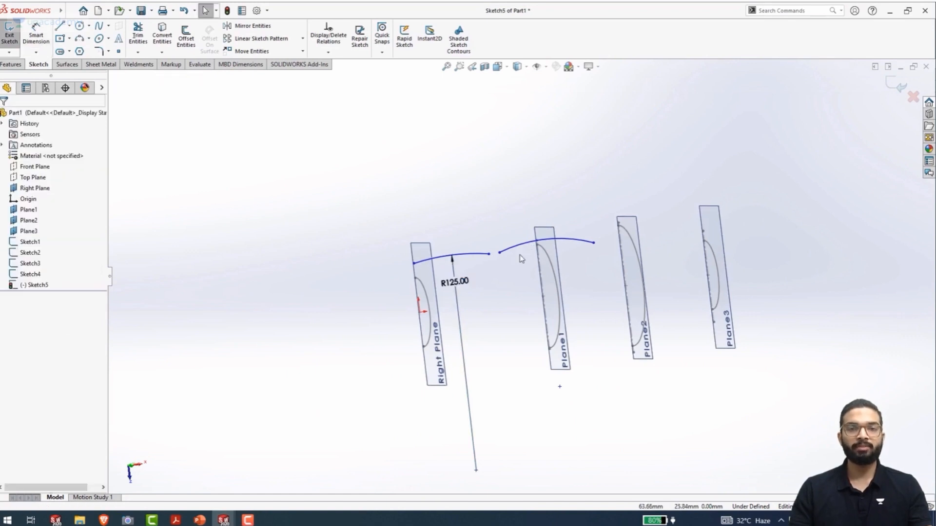
# Reshape the second arc by moving its endpoints so it spans from near Plane1 to near Plane3, beyond the profile arcs
pyautogui.moveTo(525, 242); pyautogui.dragTo(549, 237)
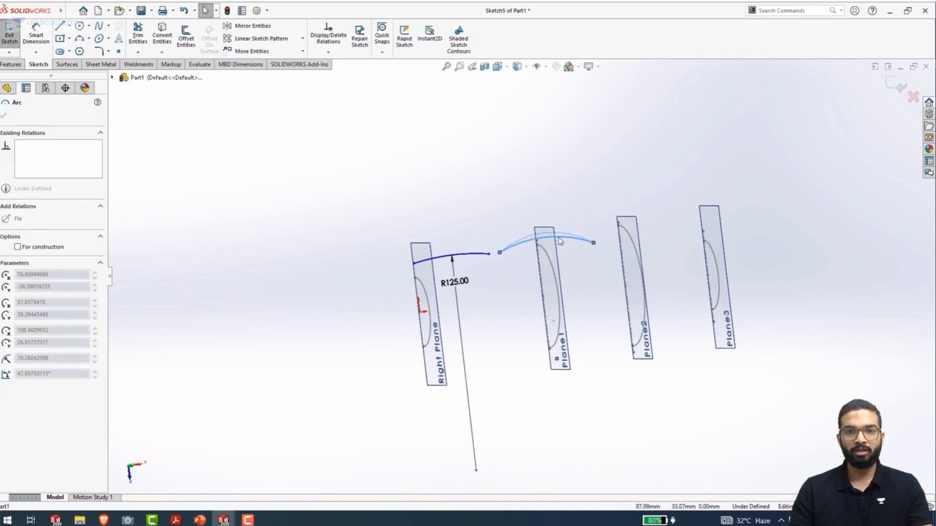
pyautogui.moveTo(500, 260); pyautogui.dragTo(528, 200)
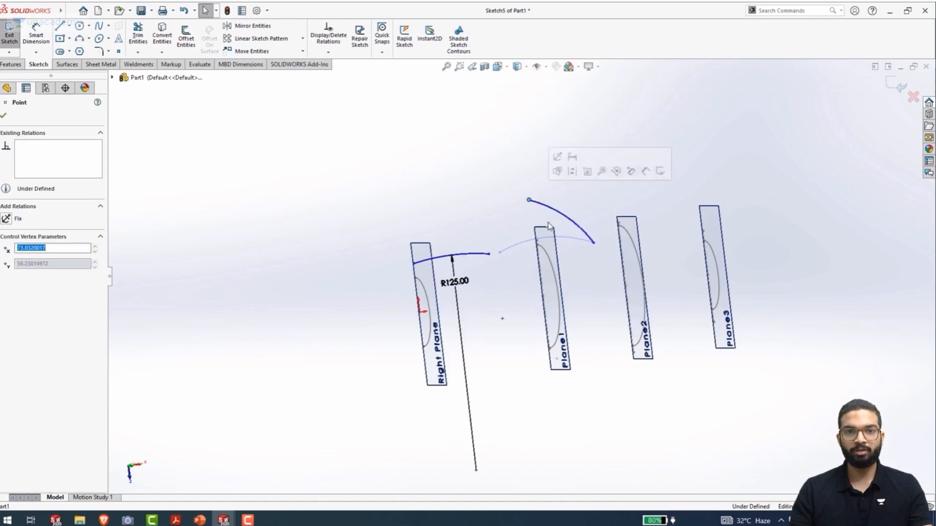
pyautogui.moveTo(593, 243); pyautogui.dragTo(690, 199)
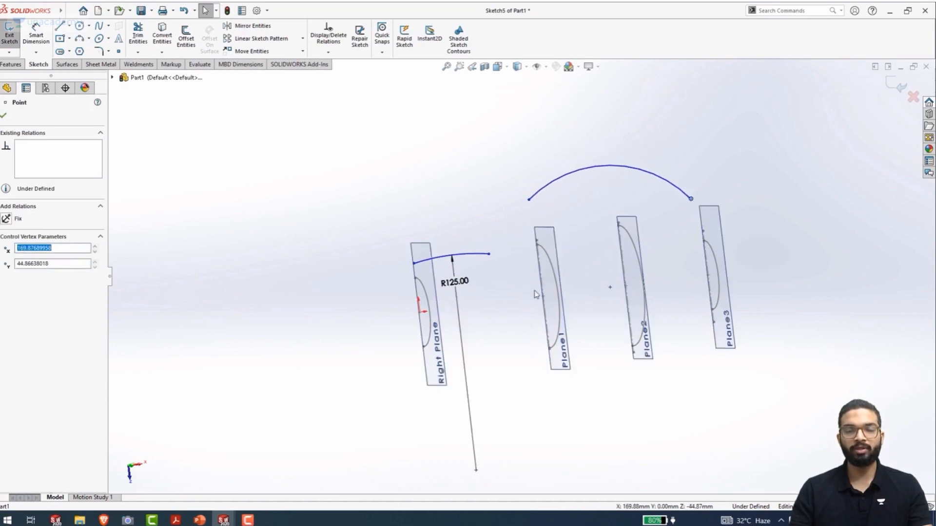
pyautogui.click(509, 307)
# Add a Pierce relation between the first arc's start point and the Right Plane profile arc
pyautogui.moveTo(463, 288); pyautogui.dragTo(485, 239, button='middle')
pyautogui.keyDown('ctrl'); pyautogui.moveTo(470, 279); pyautogui.dragTo(455, 217, button='middle'); pyautogui.keyUp('ctrl')
pyautogui.scroll(-5, 413, 213)
pyautogui.scroll(1, 518, 229)
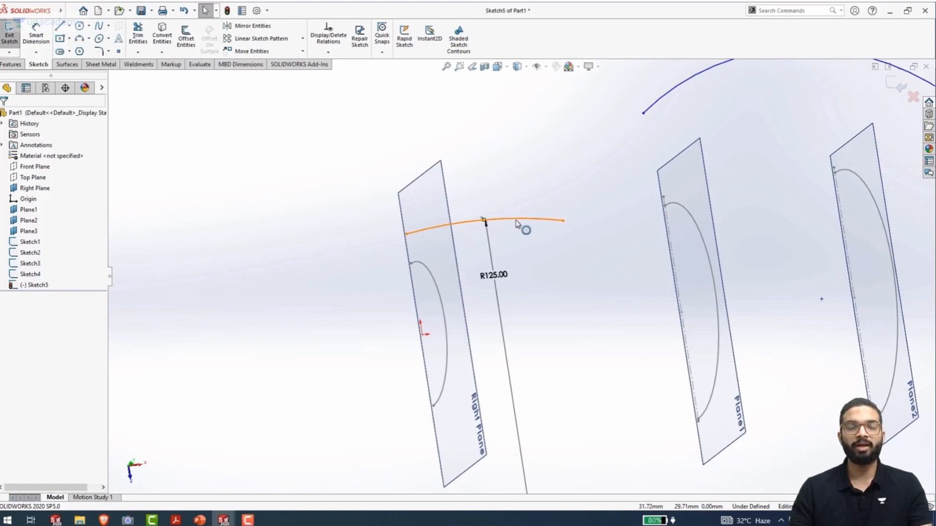
pyautogui.click(407, 235)
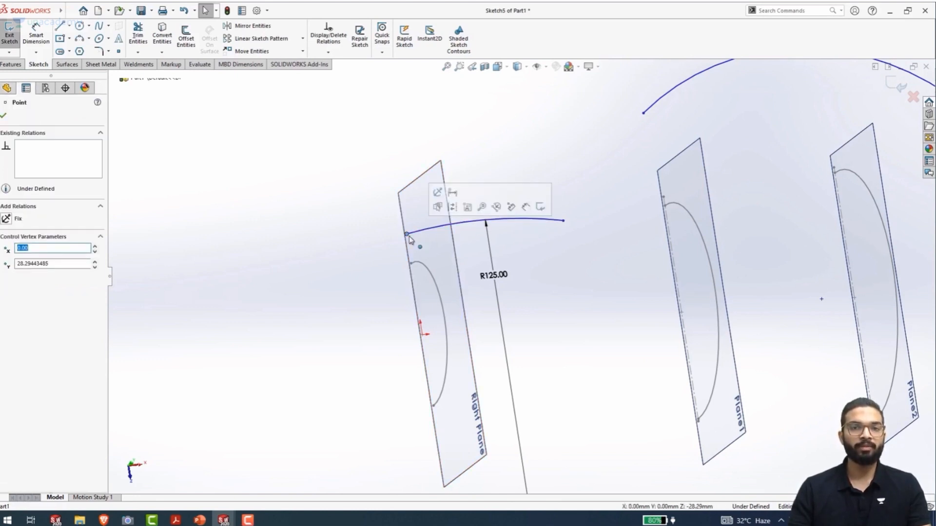
pyautogui.keyDown('ctrl'); pyautogui.click(431, 276); pyautogui.keyUp('ctrl')
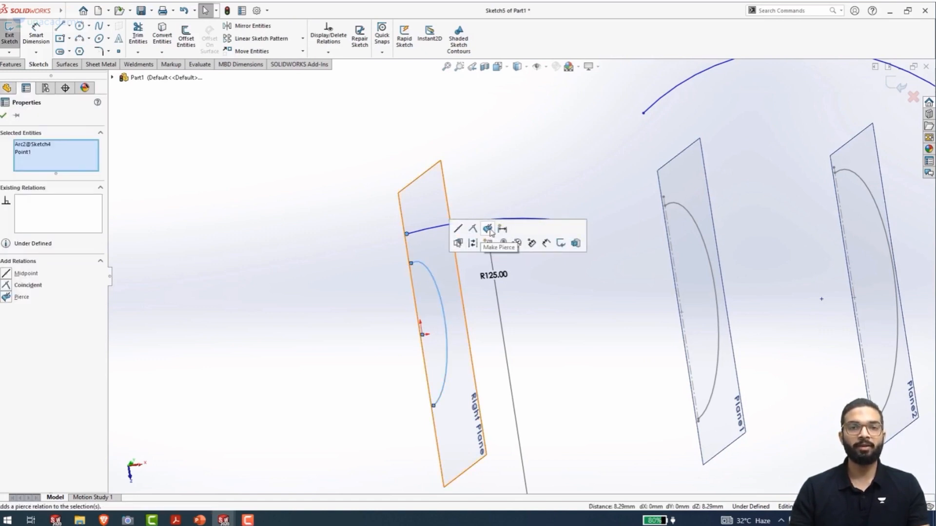
pyautogui.click(487, 229)
pyautogui.moveTo(619, 288); pyautogui.dragTo(627, 311, button='middle')
pyautogui.scroll(-3, 437, 273)
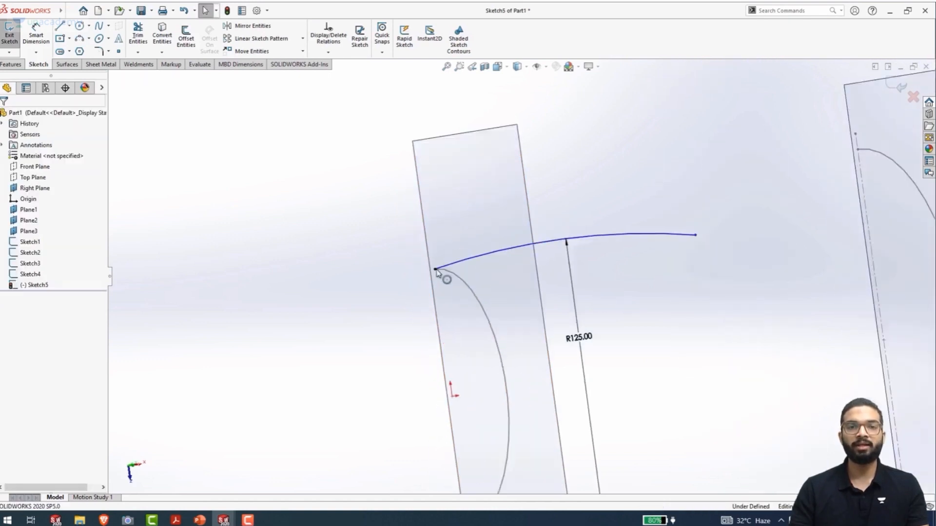
pyautogui.scroll(-3, 437, 273)
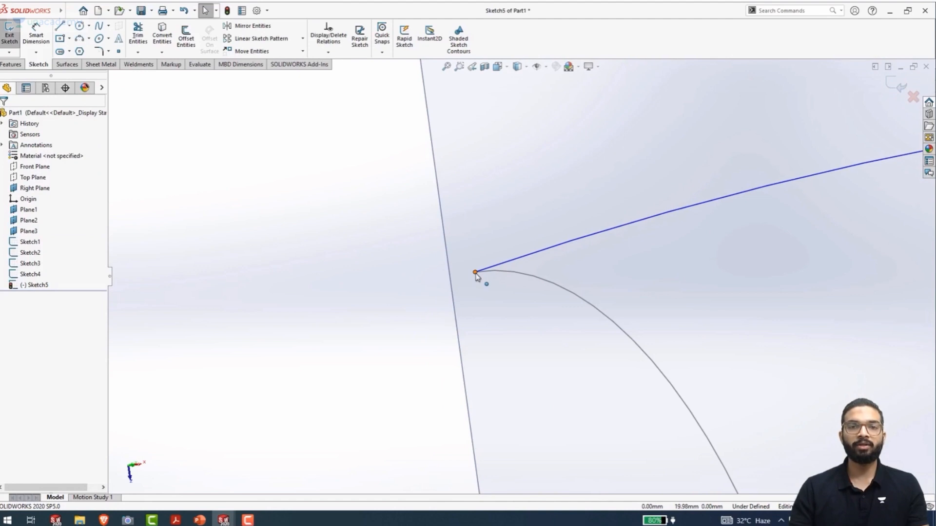
# Add a Pierce relation between the first arc's free endpoint and the Plane1 profile arc
pyautogui.scroll(5, 610, 288)
pyautogui.scroll(-5, 642, 269)
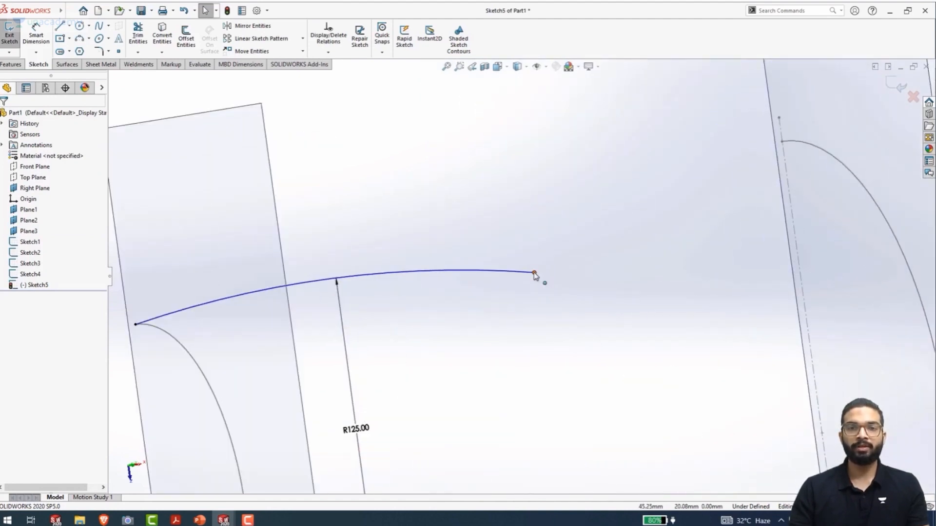
pyautogui.click(535, 274)
pyautogui.keyDown('ctrl'); pyautogui.click(833, 155); pyautogui.keyUp('ctrl')
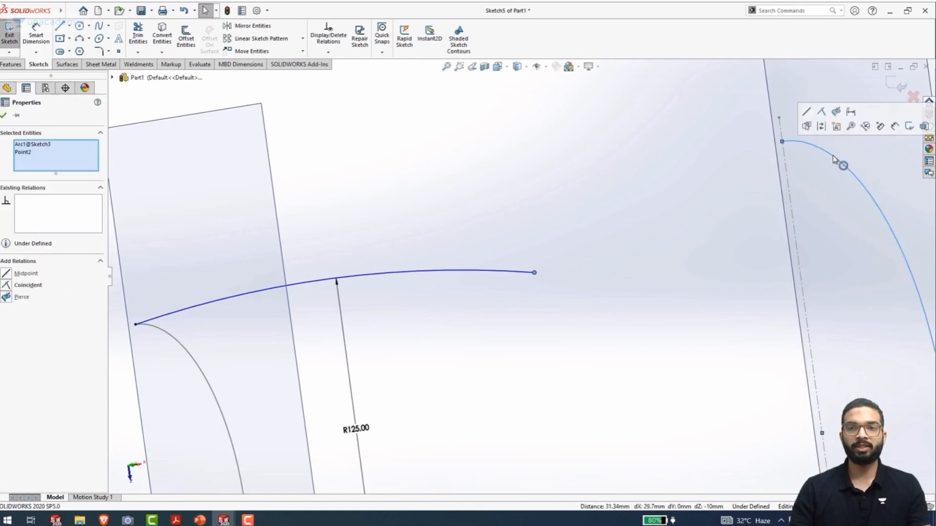
pyautogui.click(836, 112)
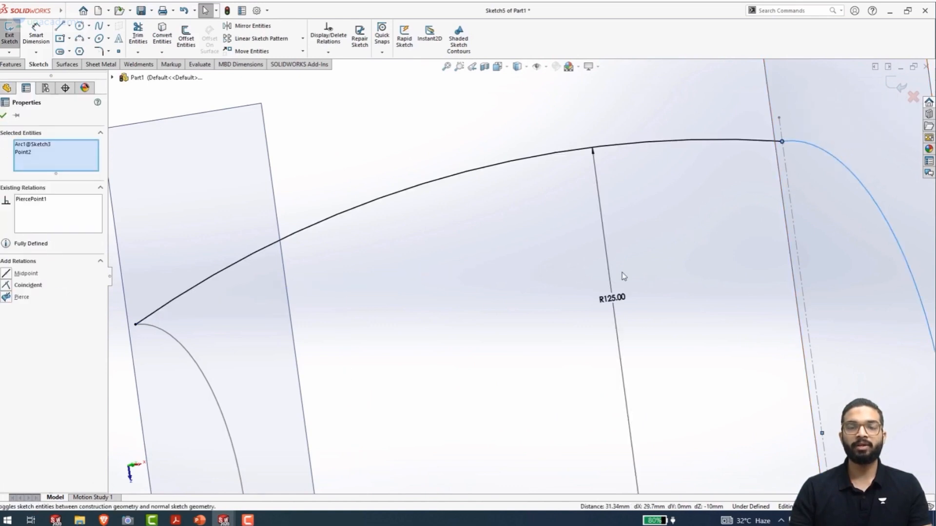
# Add a Pierce relation between the second arc's start point and the Plane1 profile arc
pyautogui.scroll(3, 624, 277)
pyautogui.moveTo(574, 283); pyautogui.dragTo(304, 325, button='middle')
pyautogui.scroll(3, 562, 297)
pyautogui.moveTo(419, 306); pyautogui.dragTo(407, 291, button='middle')
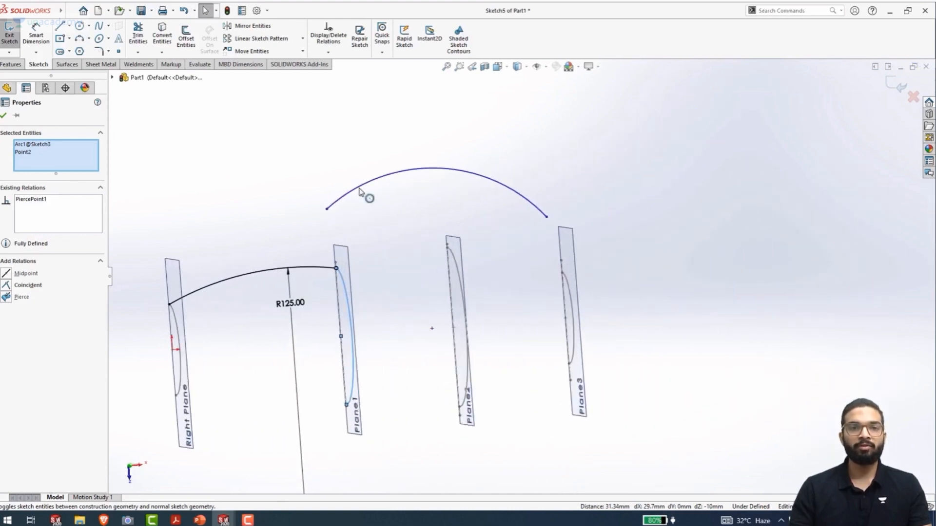
pyautogui.click(328, 210)
pyautogui.scroll(-1, 338, 282)
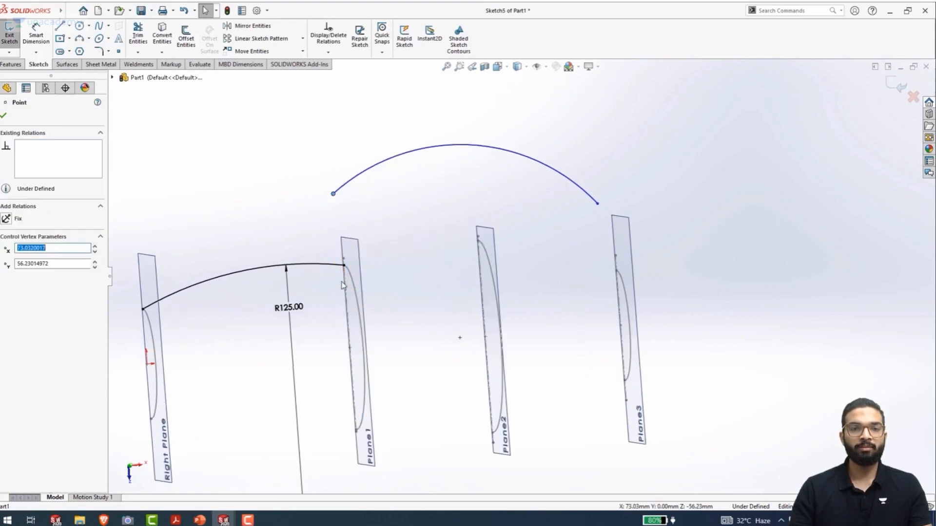
pyautogui.keyDown('ctrl'); pyautogui.click(363, 301); pyautogui.keyUp('ctrl')
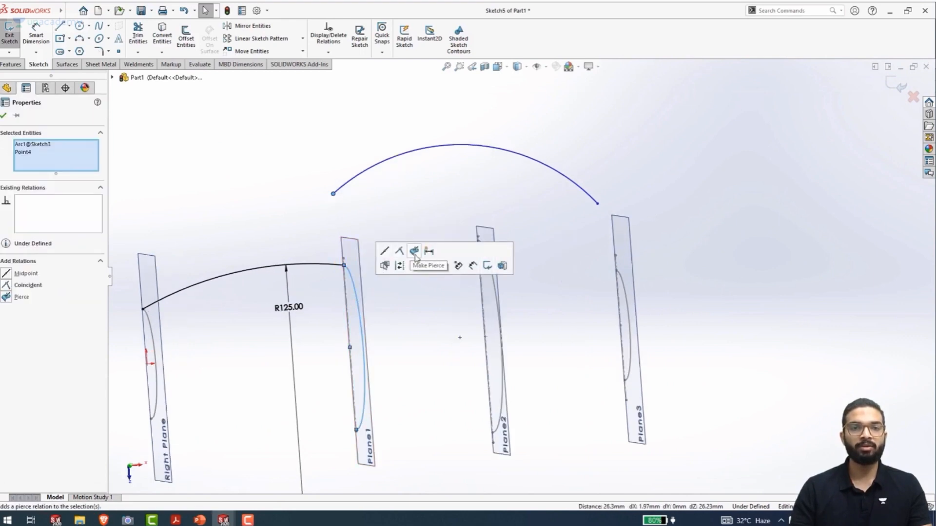
pyautogui.click(414, 253)
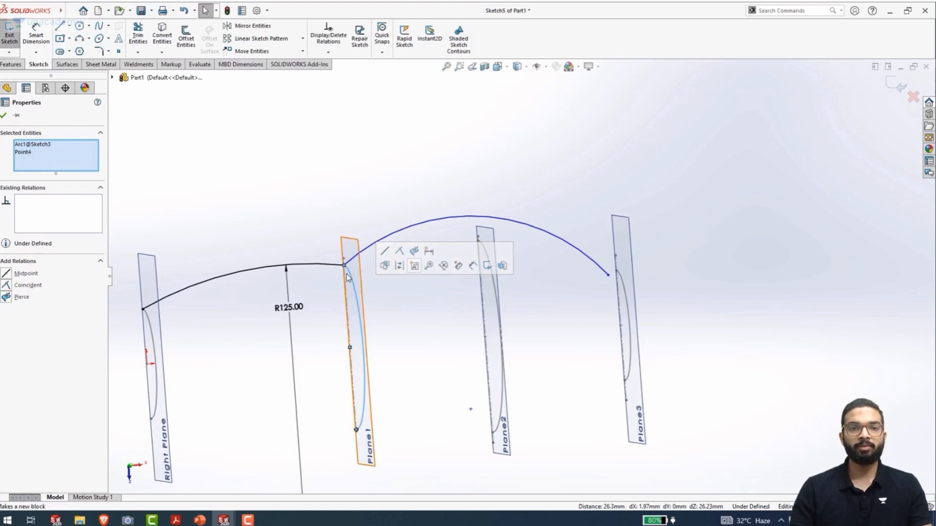
# Add a Pierce relation between the second arc's far endpoint and the Plane3 profile arc
pyautogui.click(627, 302)
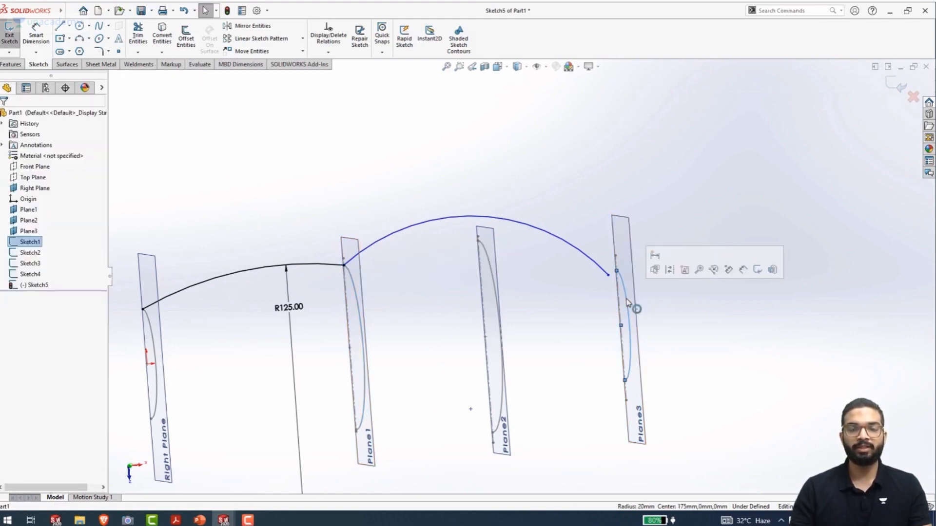
pyautogui.keyDown('ctrl'); pyautogui.click(609, 276); pyautogui.keyUp('ctrl')
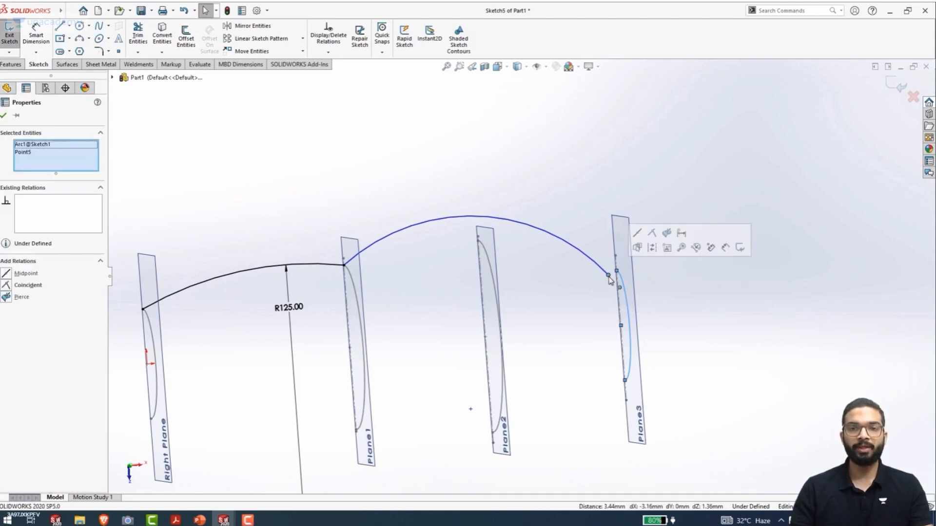
pyautogui.click(666, 233)
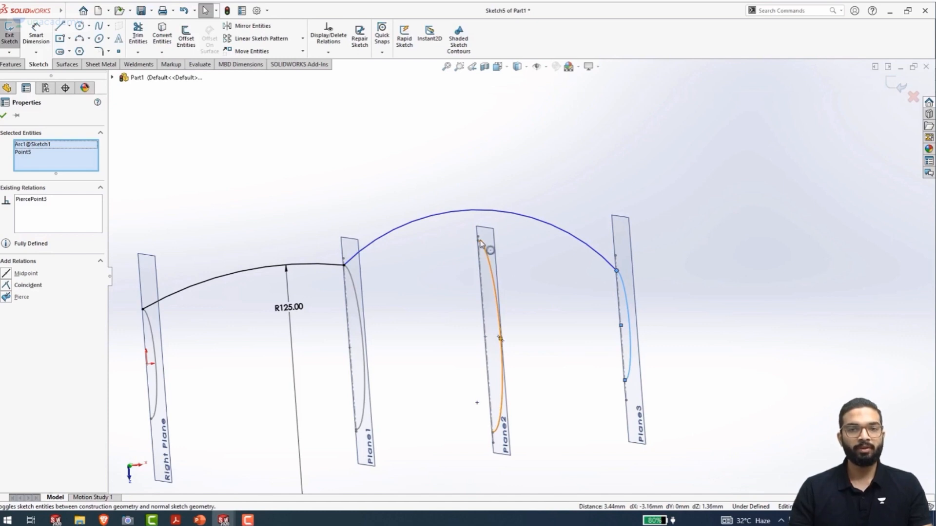
# Add a Coincident relation between the second guide arc and the upper endpoint of the Plane2 profile arc
pyautogui.moveTo(458, 256); pyautogui.dragTo(465, 248, button='middle')
pyautogui.scroll(-5, 466, 246)
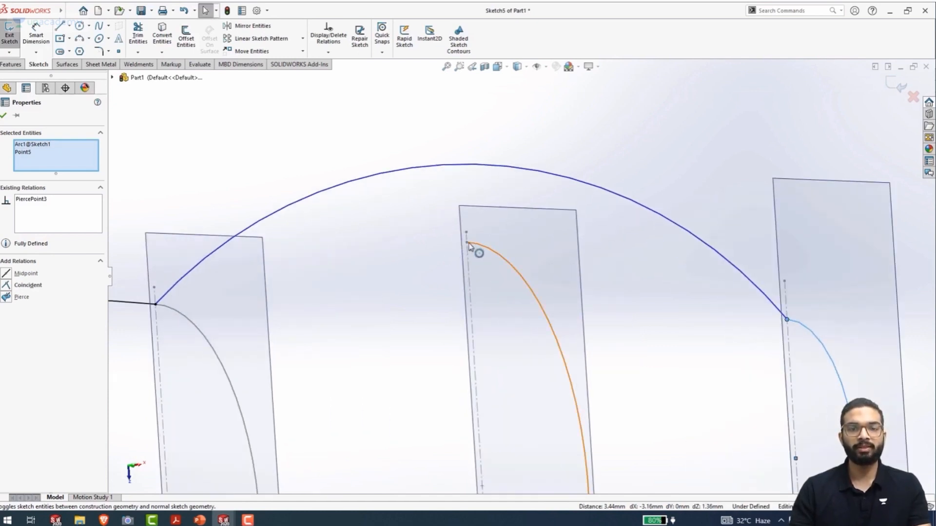
pyautogui.click(469, 246)
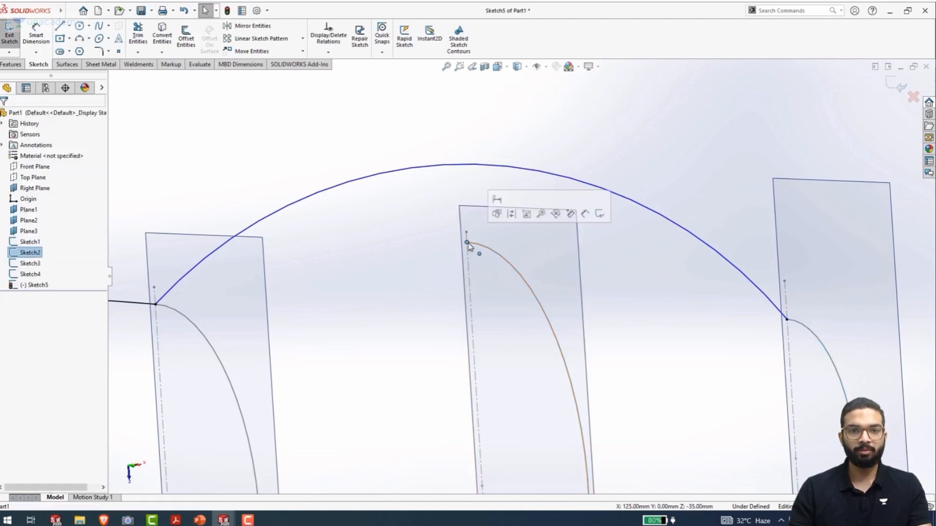
pyautogui.click(454, 169)
pyautogui.keyDown('ctrl'); pyautogui.click(467, 242); pyautogui.keyUp('ctrl')
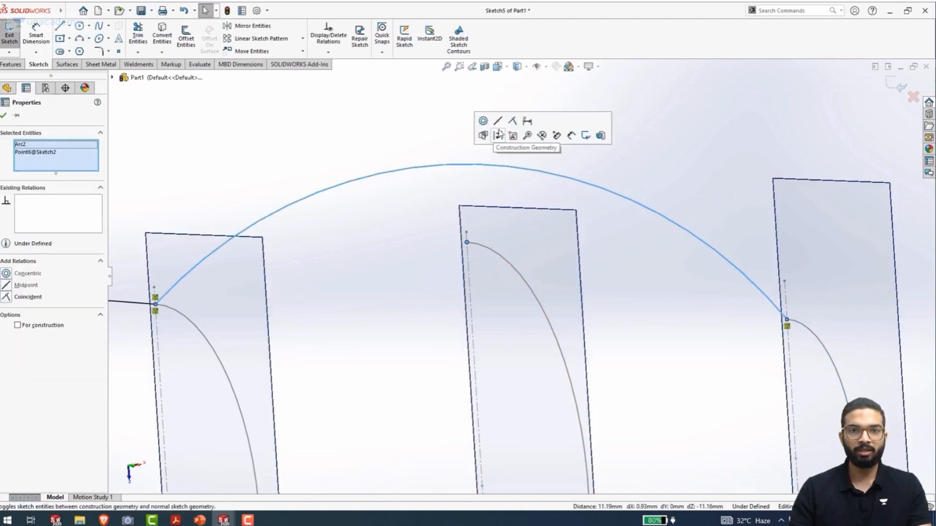
pyautogui.click(512, 121)
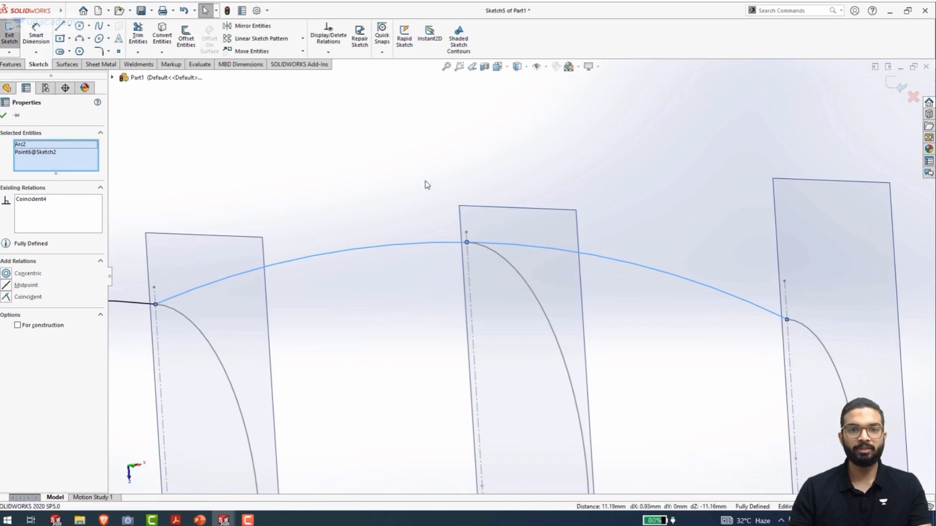
pyautogui.click(435, 265)
# In the Top view, sketch a horizontal centerline through the origin, extending past both outer profile planes
pyautogui.moveTo(439, 299); pyautogui.dragTo(422, 320, button='middle')
pyautogui.press('space')
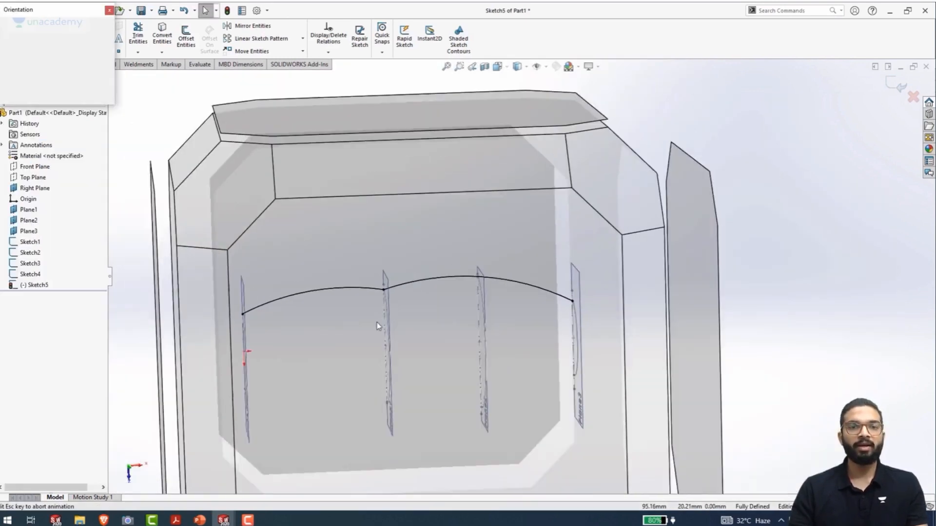
pyautogui.click(373, 341)
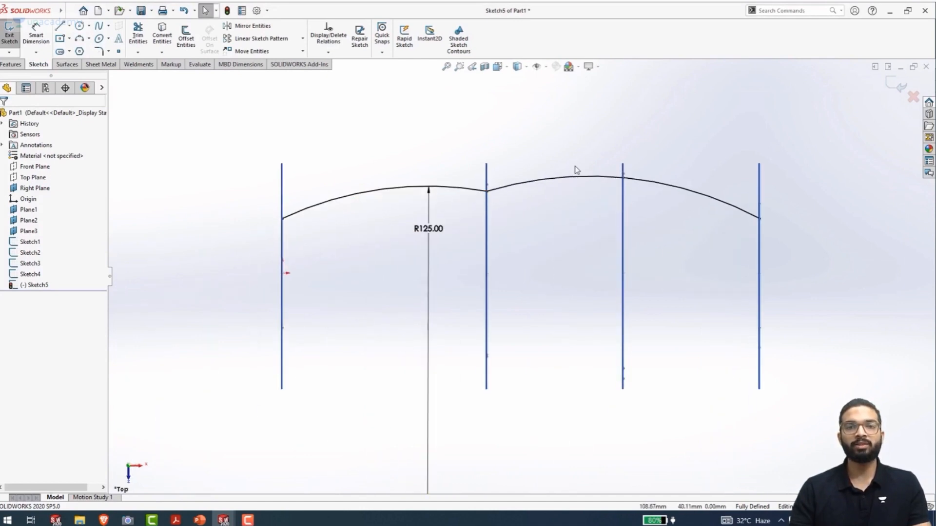
pyautogui.click(70, 26)
pyautogui.click(77, 46)
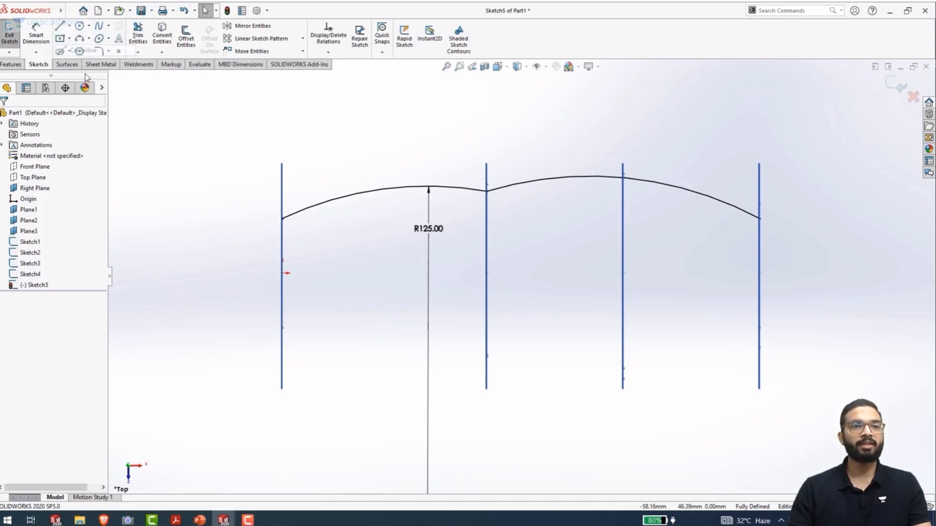
pyautogui.click(235, 273)
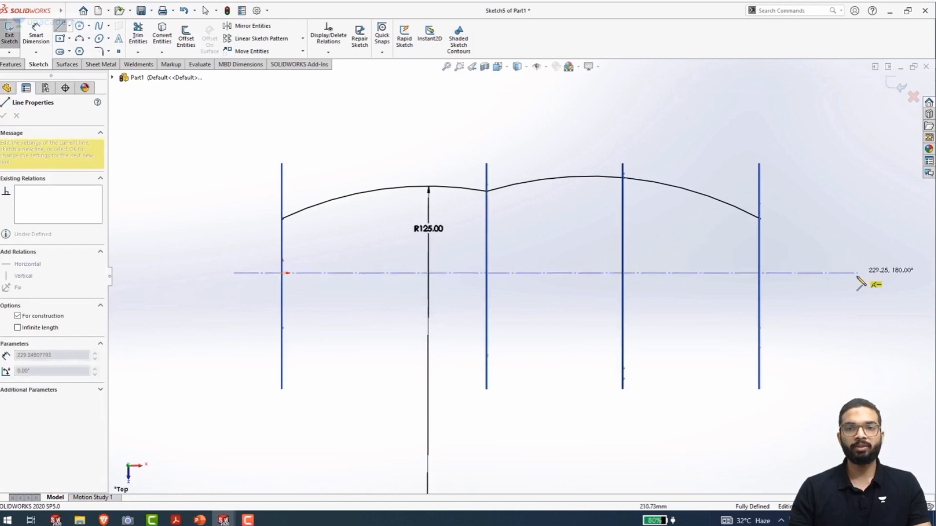
pyautogui.doubleClick(829, 273)
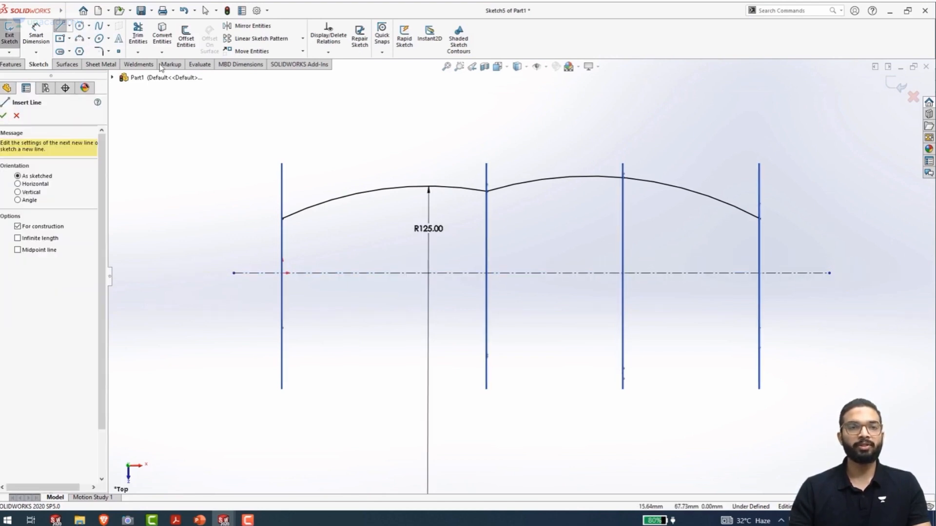
# Mirror both guide arcs about the horizontal centerline, keeping the originals
pyautogui.click(242, 27)
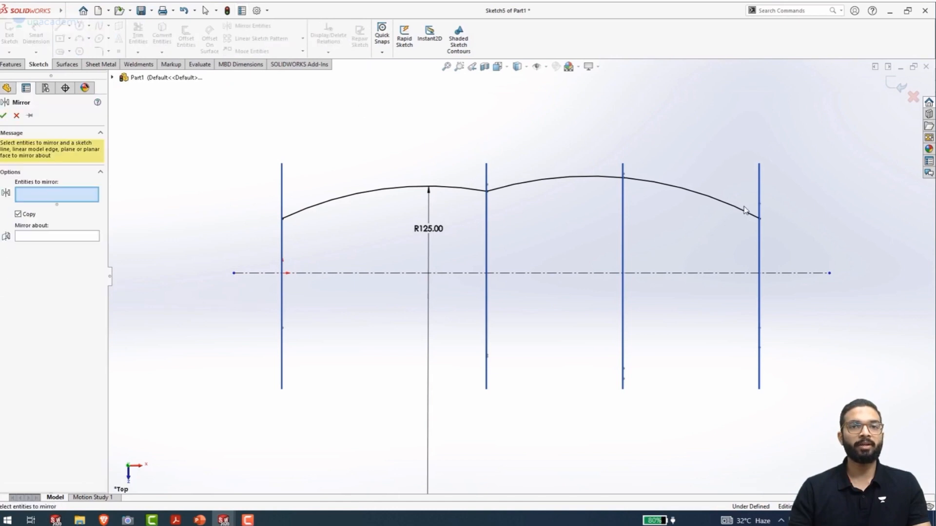
pyautogui.moveTo(797, 234); pyautogui.dragTo(245, 164)
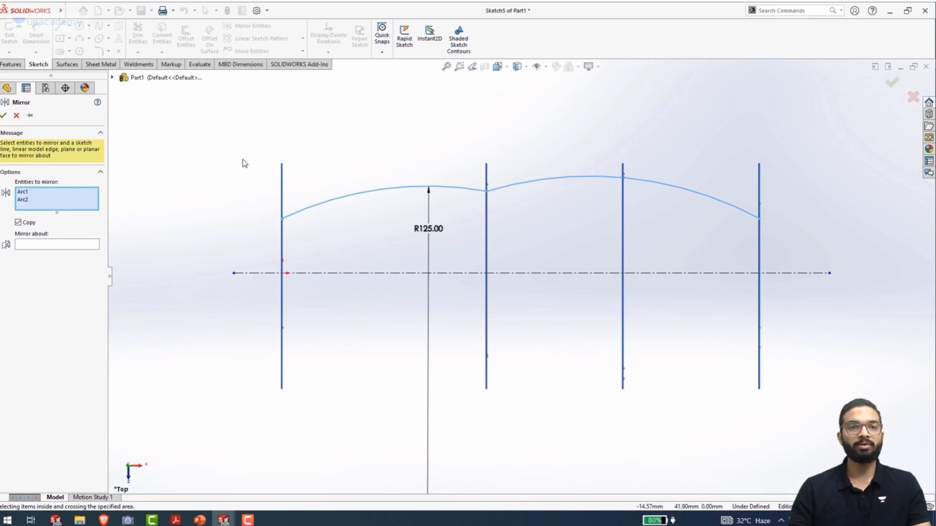
pyautogui.rightClick(245, 163)
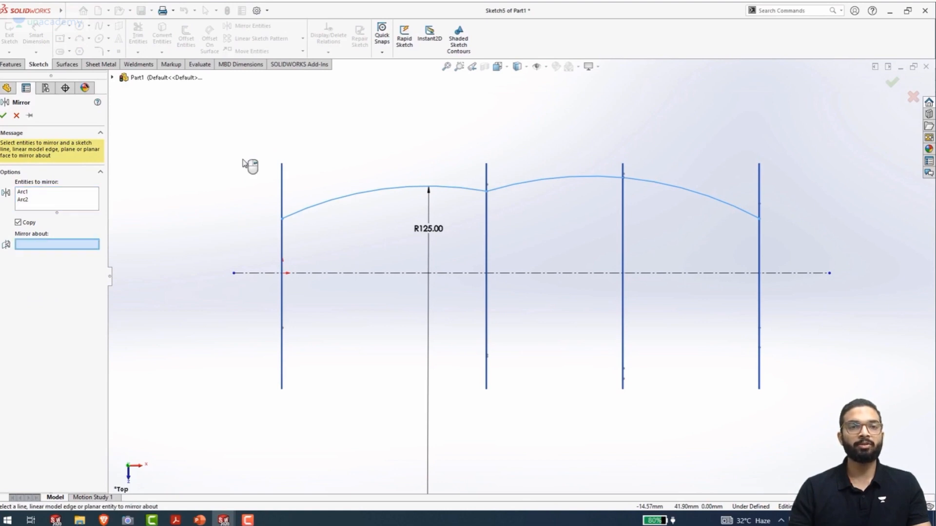
pyautogui.click(331, 274)
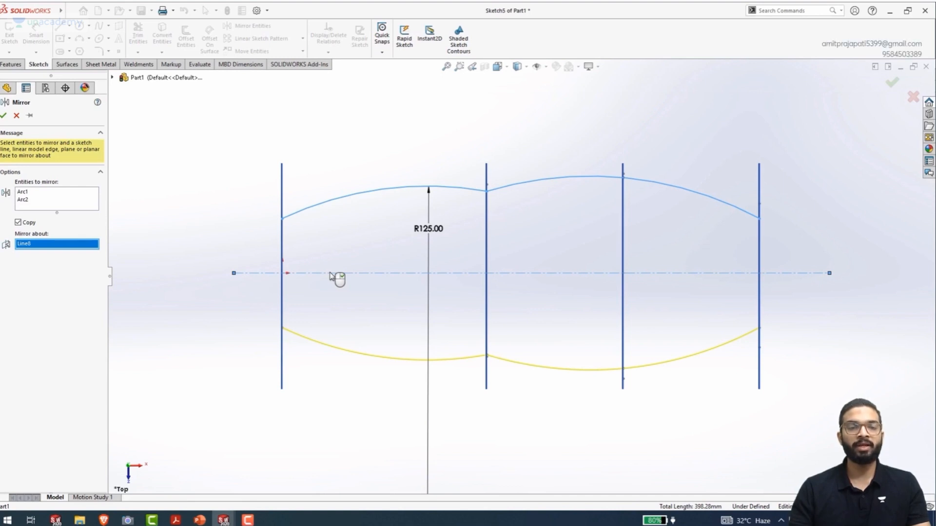
pyautogui.press('Return')
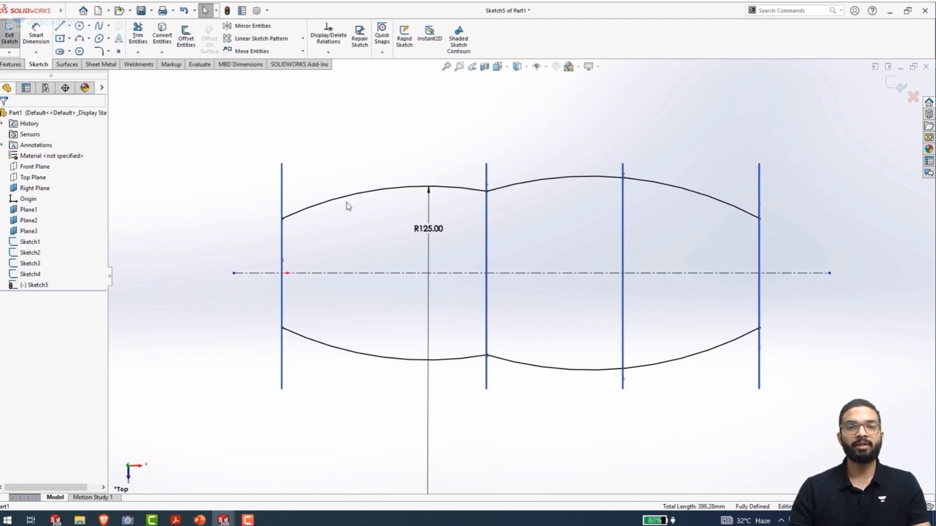
# Hide the Right Plane, Plane1, Plane2 and Plane3
pyautogui.moveTo(432, 401)
pyautogui.mouseDown(button='middle')
pyautogui.moveTo(399, 347)
pyautogui.moveTo(381, 246)
pyautogui.moveTo(308, 260)
pyautogui.moveTo(362, 268)
pyautogui.moveTo(359, 255)
pyautogui.mouseUp(button='middle')
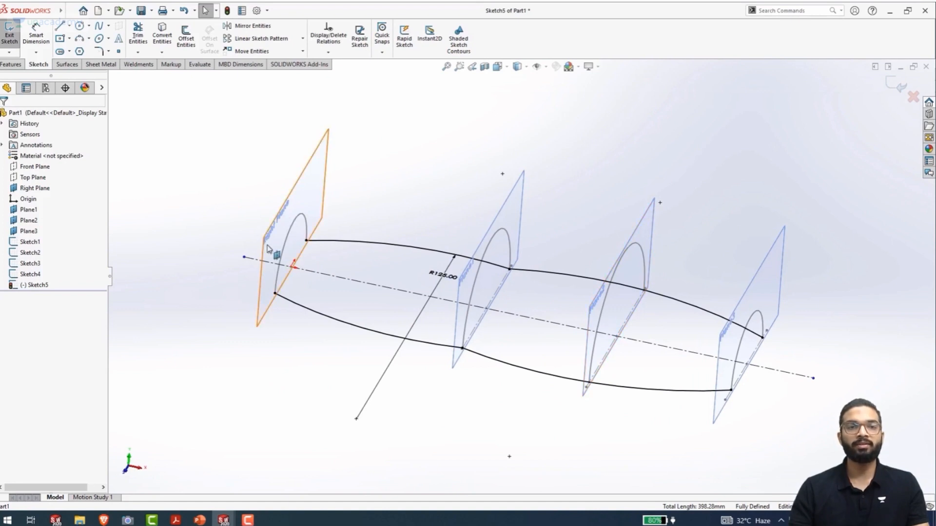
pyautogui.click(312, 237)
pyautogui.keyDown('ctrl'); pyautogui.click(524, 204); pyautogui.keyUp('ctrl')
pyautogui.keyDown('ctrl'); pyautogui.click(651, 229); pyautogui.keyUp('ctrl')
pyautogui.keyDown('ctrl'); pyautogui.click(781, 243); pyautogui.keyUp('ctrl')
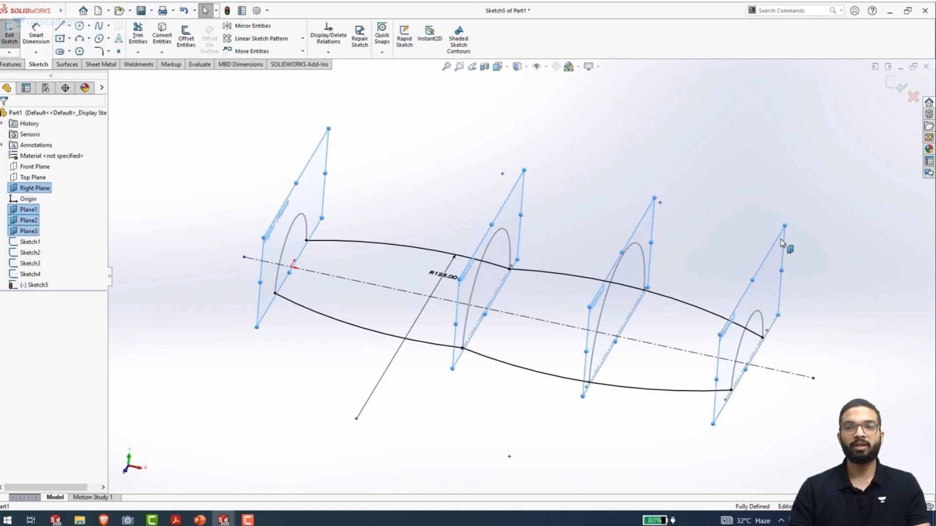
pyautogui.rightClick(29, 225)
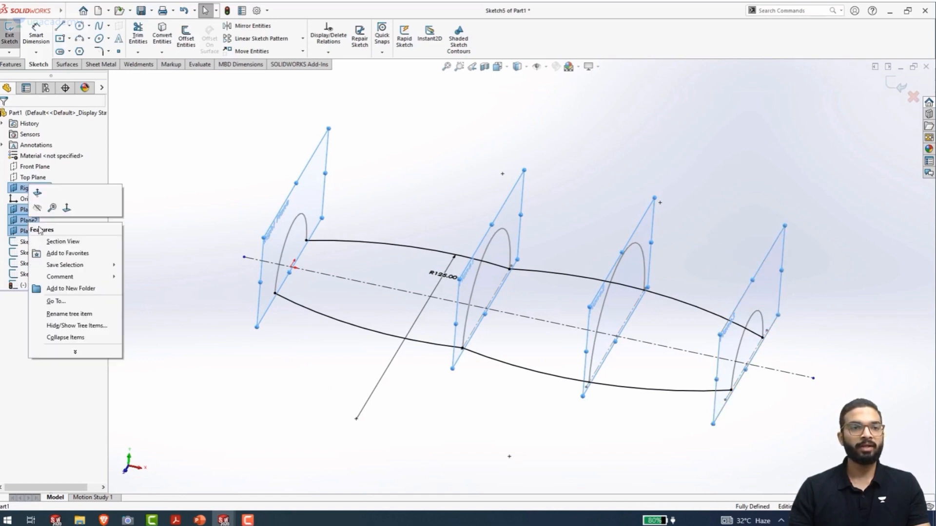
pyautogui.click(37, 209)
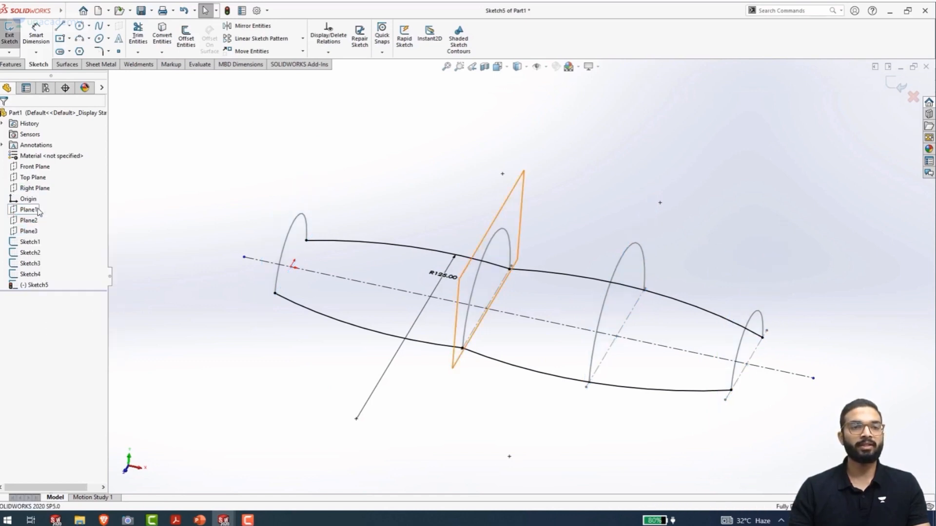
pyautogui.moveTo(225, 331)
pyautogui.mouseDown(button='middle')
pyautogui.moveTo(195, 265)
pyautogui.moveTo(221, 303)
pyautogui.mouseUp(button='middle')
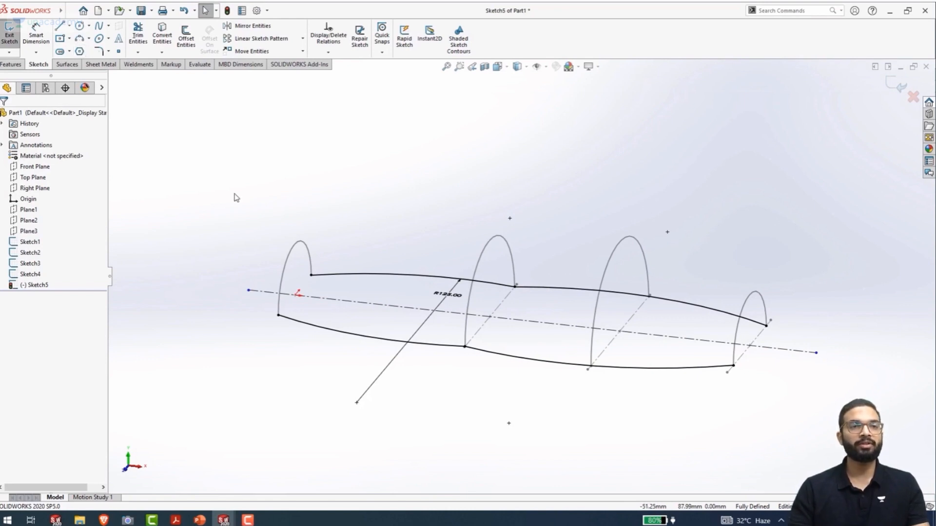
# Exit the guide sketch and set up a Lofted Surface through the four semicircular profiles, in order from the Right Plane to Plane3
pyautogui.click(67, 65)
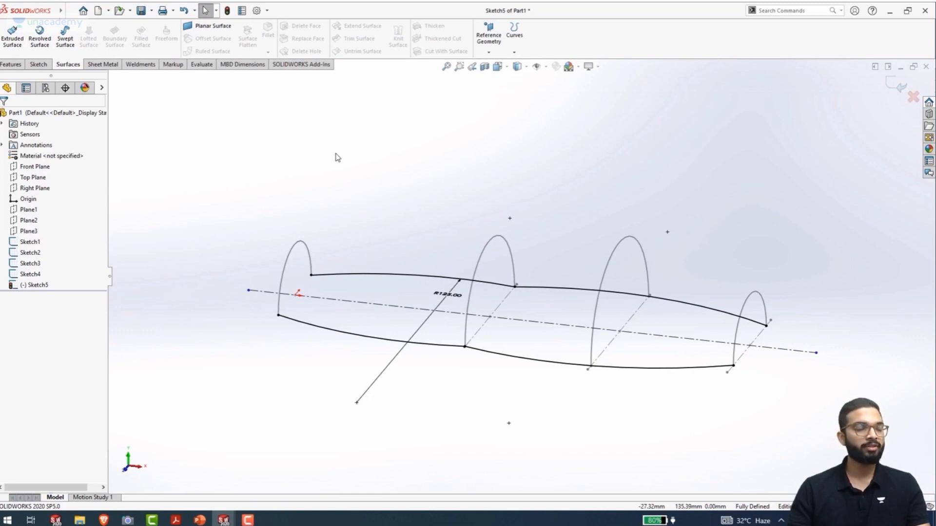
pyautogui.doubleClick(585, 129)
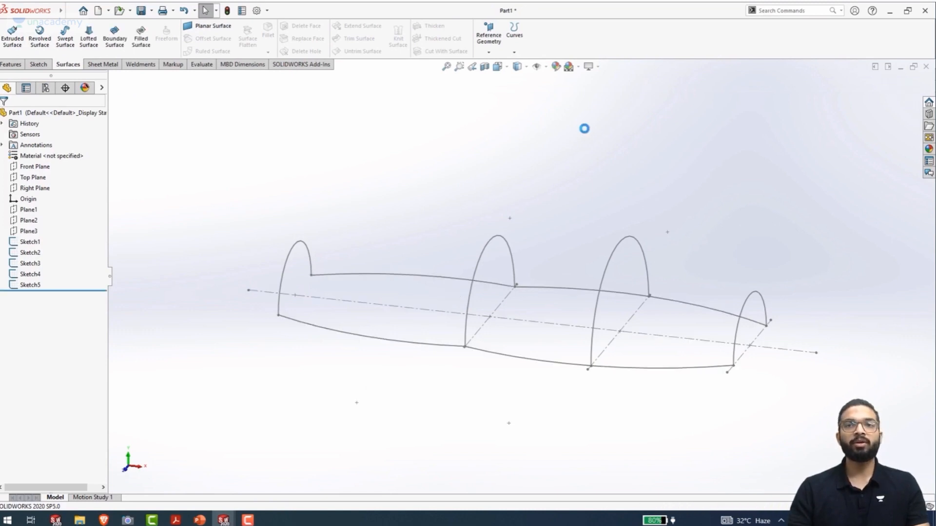
pyautogui.click(89, 39)
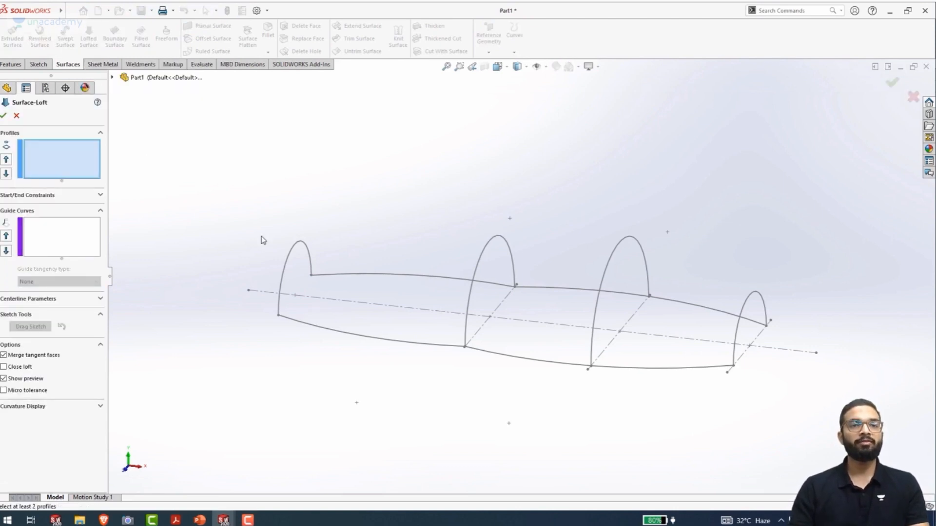
pyautogui.click(289, 274)
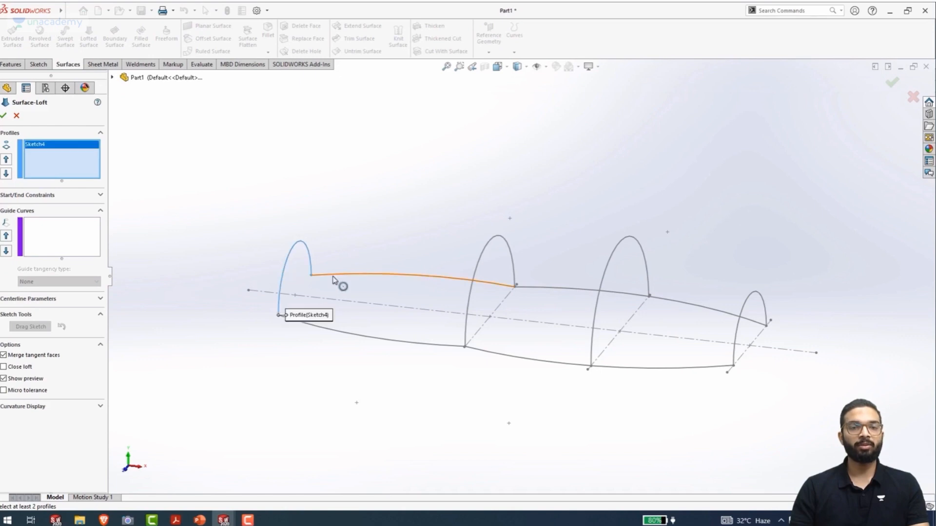
pyautogui.click(471, 289)
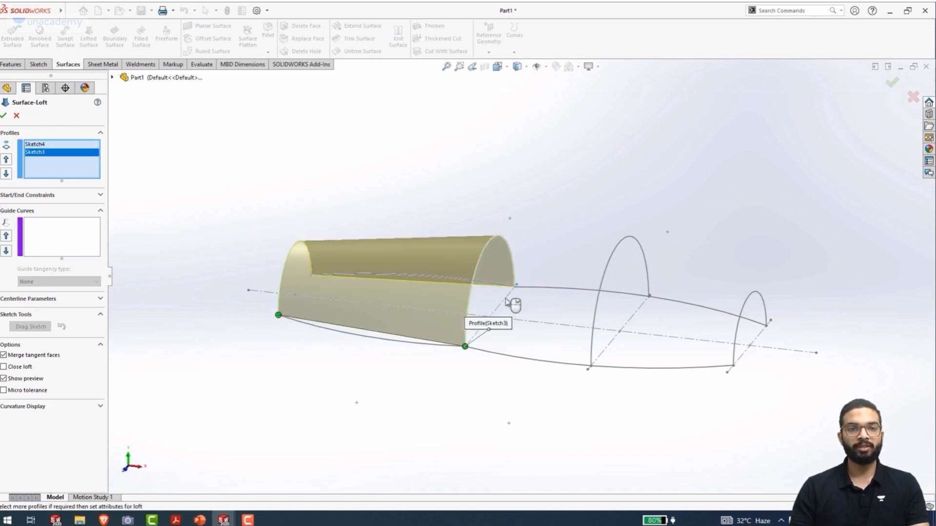
pyautogui.click(596, 314)
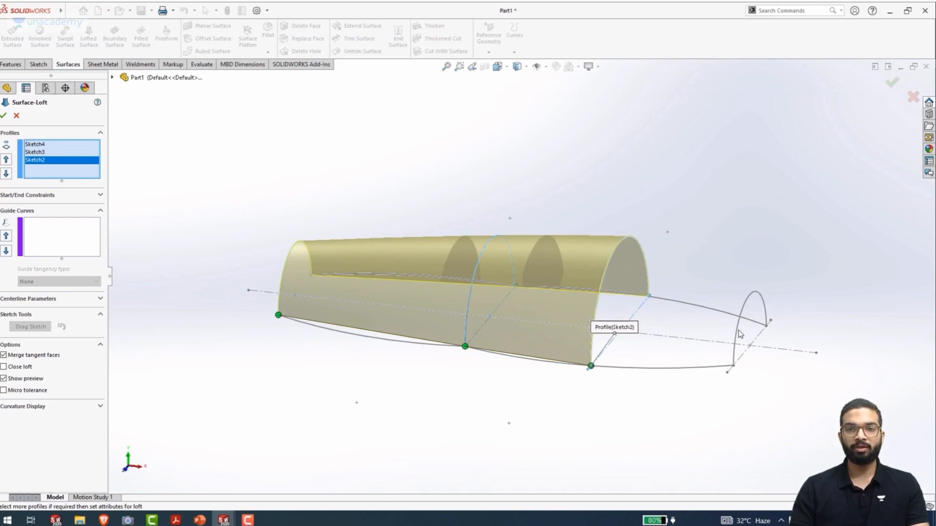
pyautogui.click(737, 326)
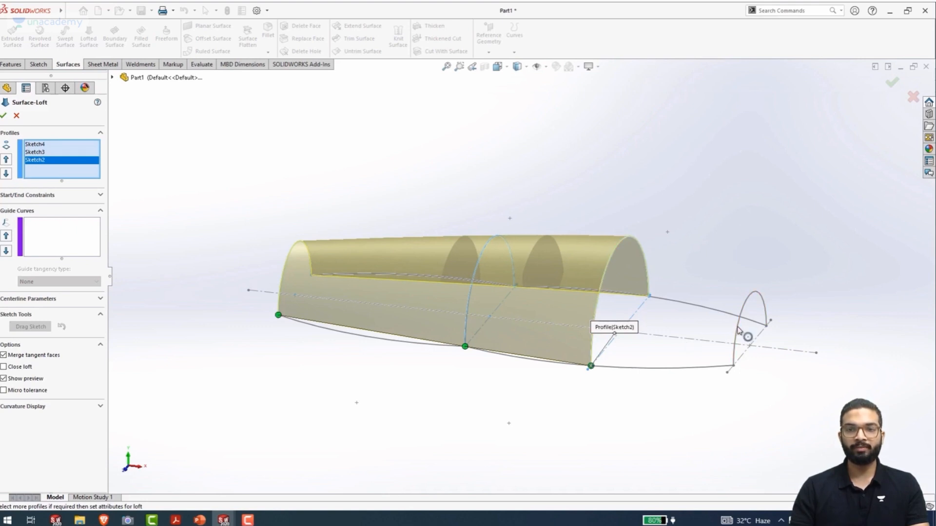
pyautogui.moveTo(741, 334)
pyautogui.mouseDown(button='middle')
pyautogui.moveTo(458, 357)
pyautogui.moveTo(449, 387)
pyautogui.moveTo(469, 472)
pyautogui.mouseUp(button='middle')
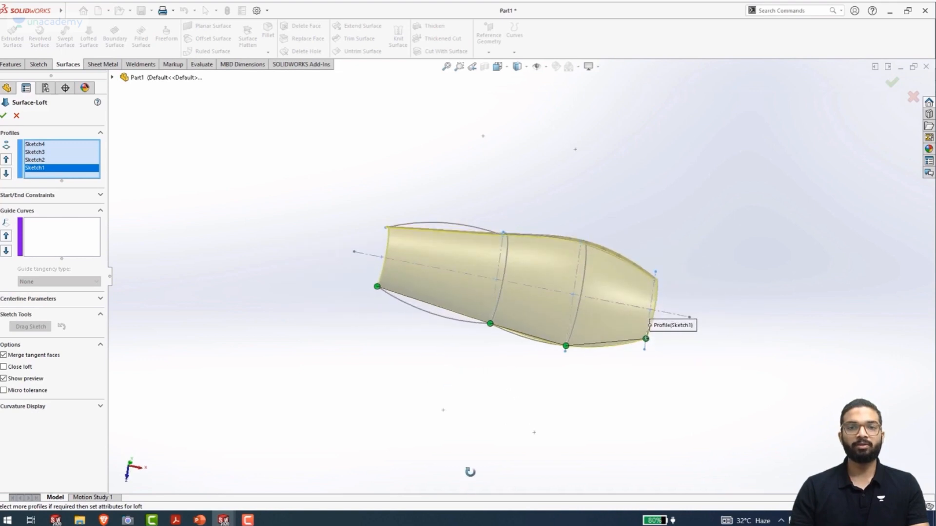
pyautogui.scroll(-4, 503, 268)
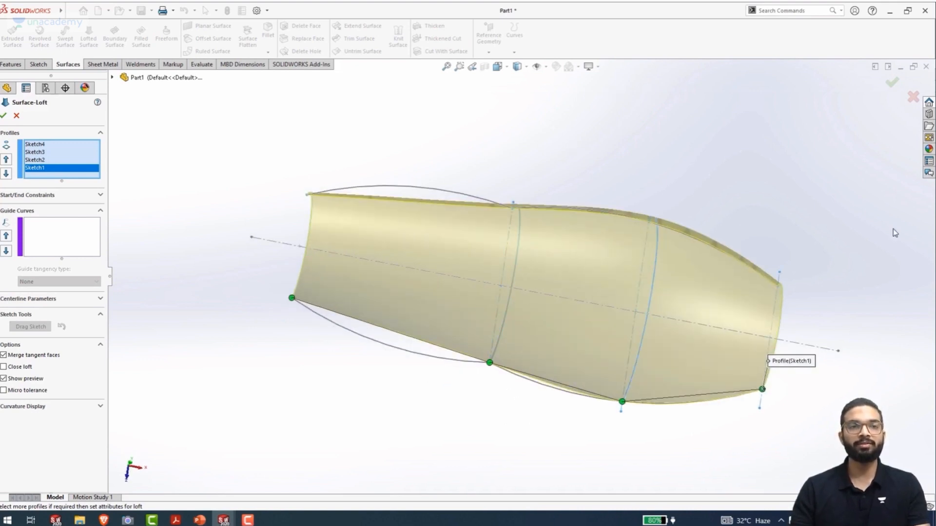
# Add the mirrored arc chain and the original arc chain as two open-loop guide curves of the lofted surface
pyautogui.click(73, 242)
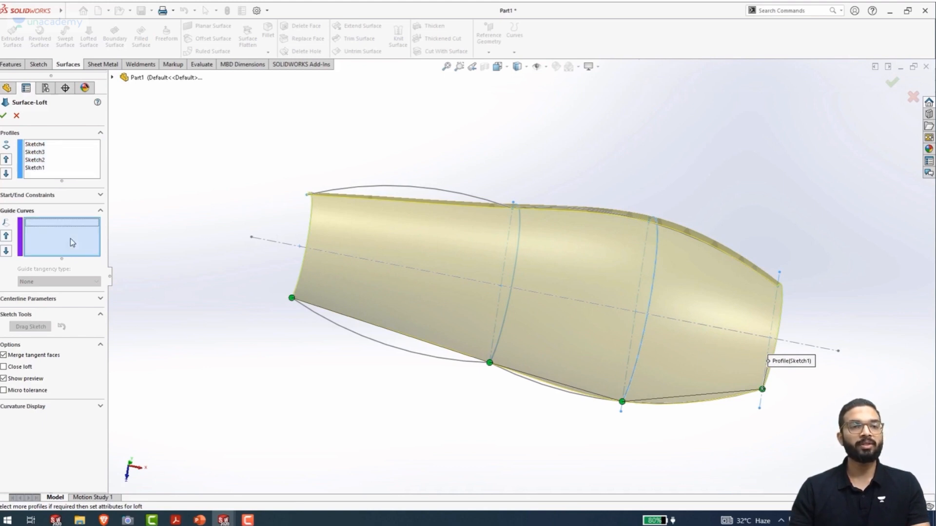
pyautogui.click(415, 359)
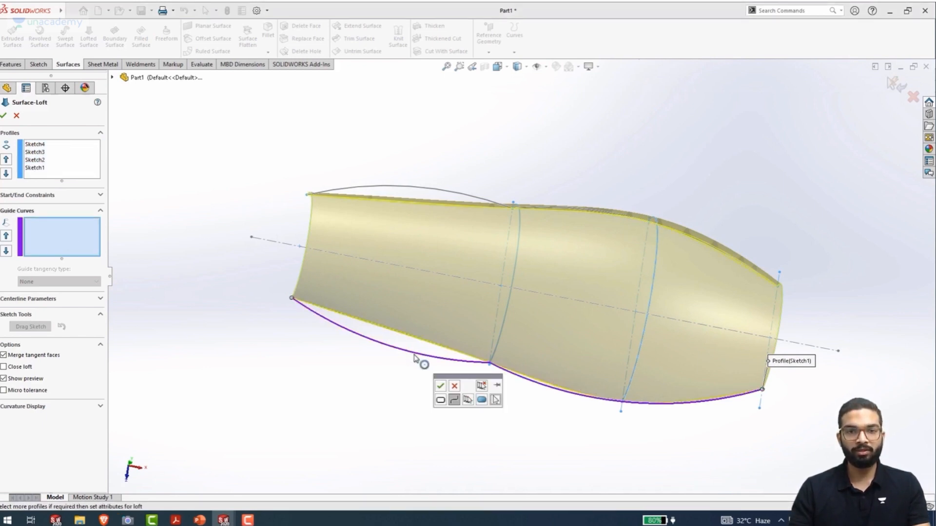
pyautogui.click(442, 386)
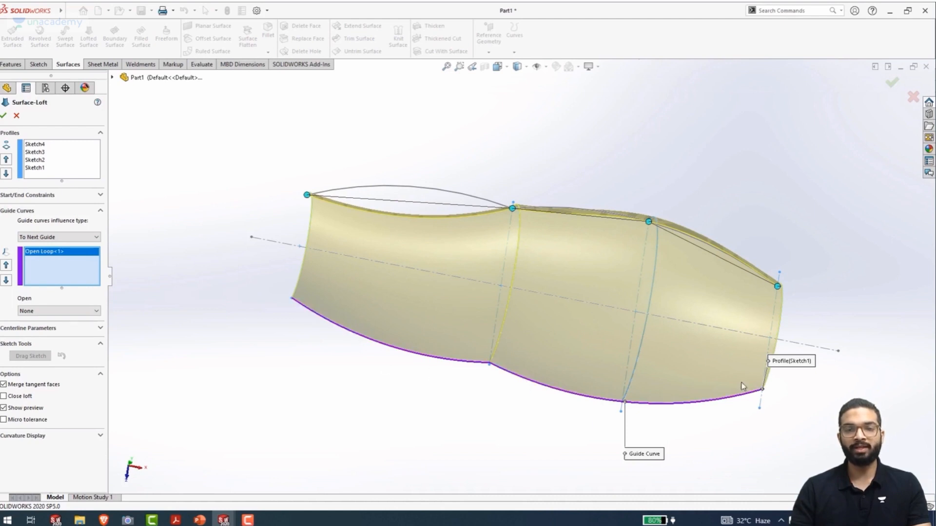
pyautogui.click(424, 188)
pyautogui.click(445, 146)
pyautogui.moveTo(397, 163); pyautogui.dragTo(295, 231, button='middle')
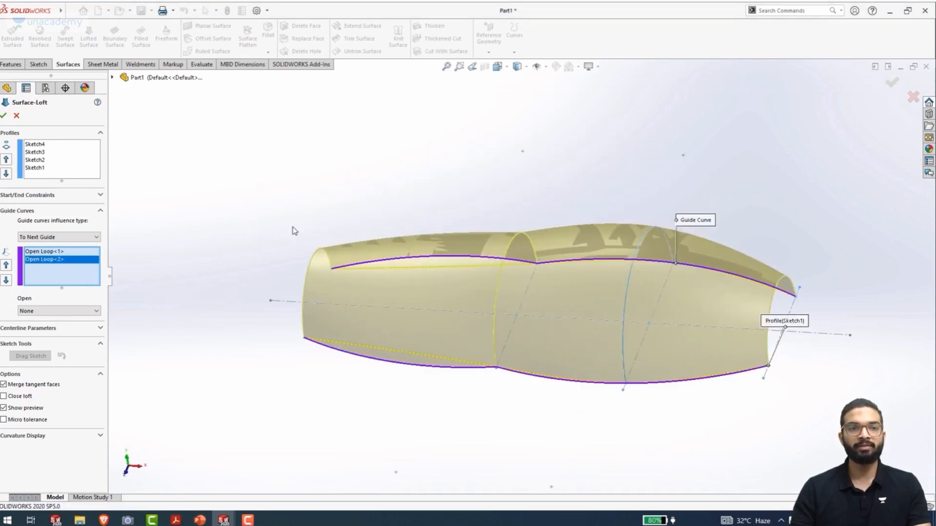
pyautogui.click(34, 252)
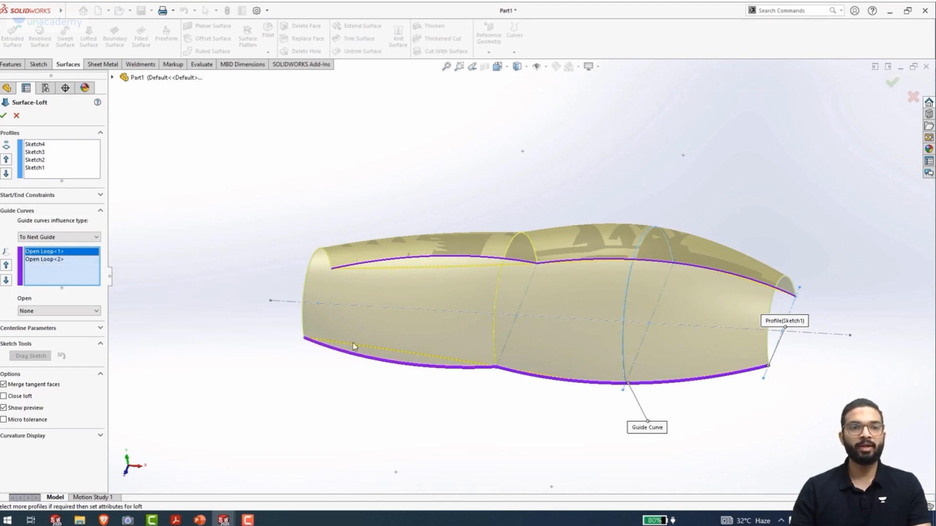
pyautogui.click(34, 259)
pyautogui.moveTo(142, 277); pyautogui.dragTo(162, 327, button='middle')
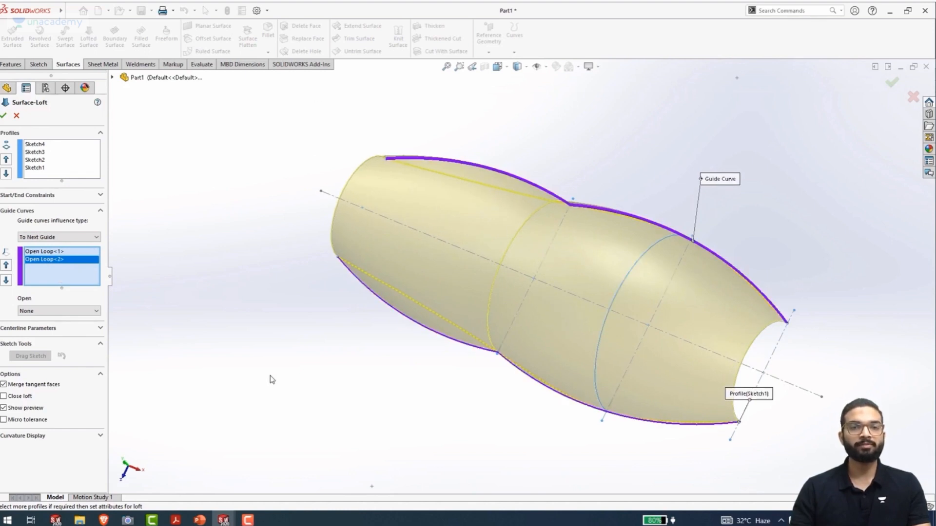
pyautogui.hotkey('ctrl', '7')
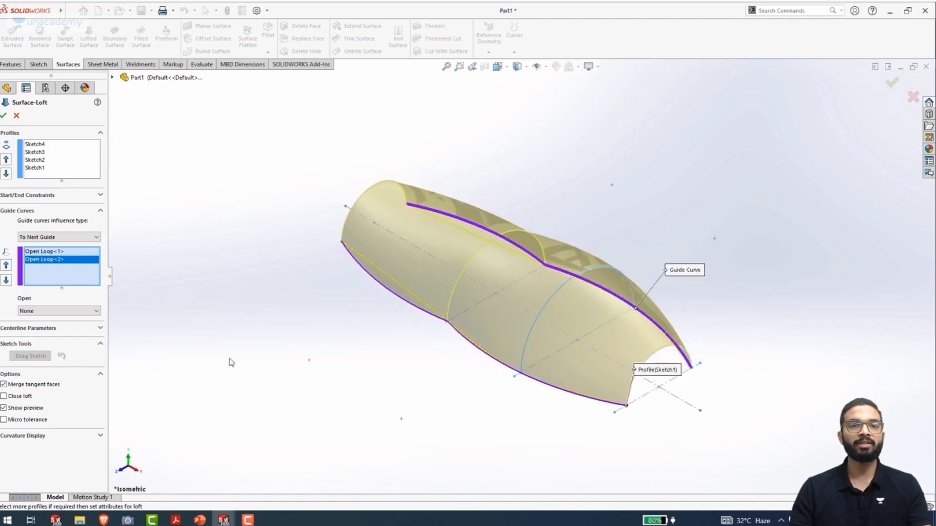
# Finish the lofted surface and create a reference plane offset 100 mm from the Front Plane, on the viewer's side of the loft
pyautogui.click(5, 116)
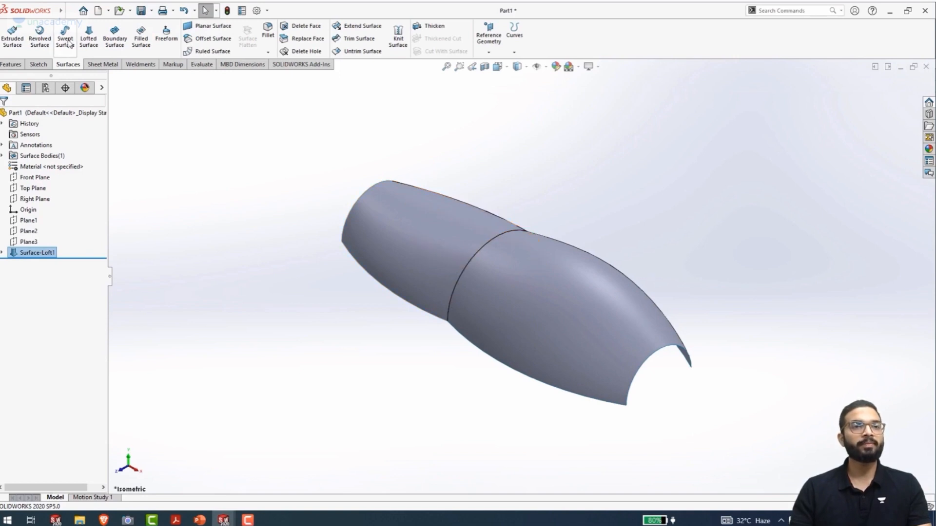
pyautogui.click(32, 179)
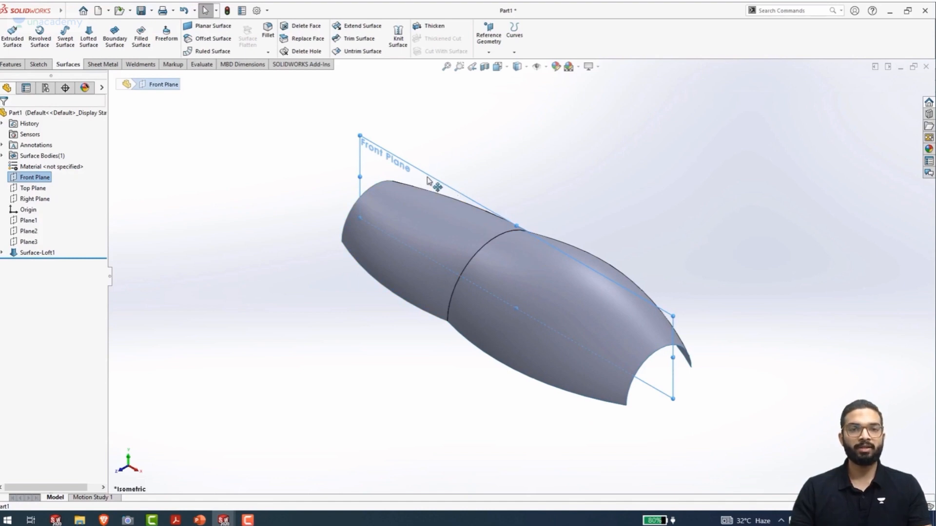
pyautogui.keyDown('ctrl'); pyautogui.moveTo(435, 181); pyautogui.dragTo(242, 299); pyautogui.keyUp('ctrl')
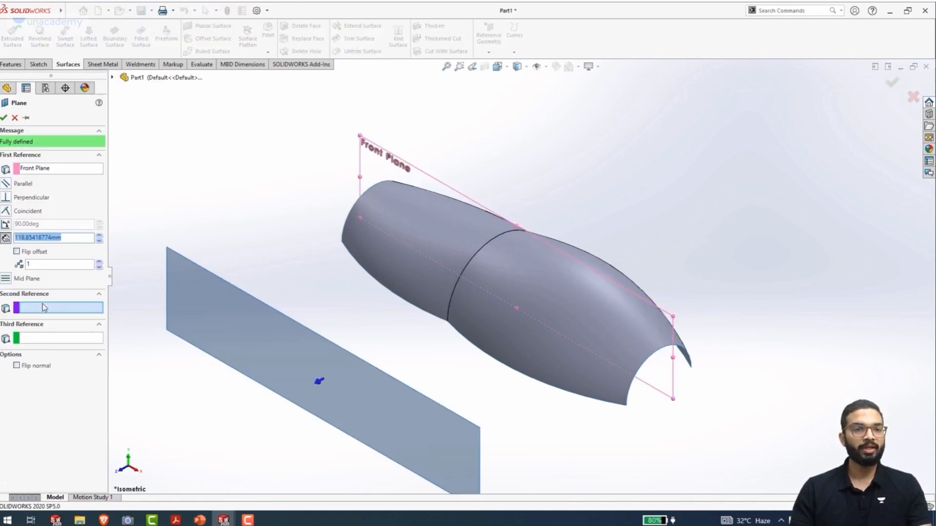
pyautogui.write('1')
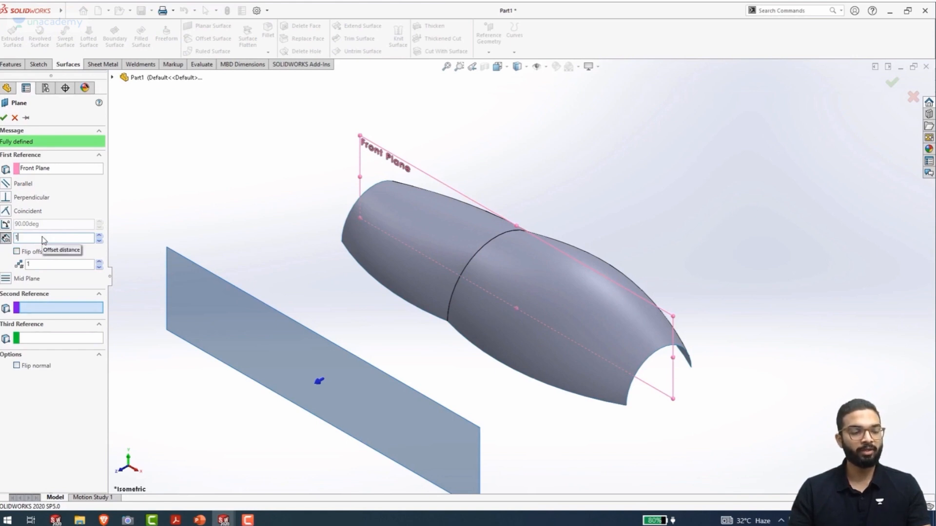
pyautogui.press('Return')
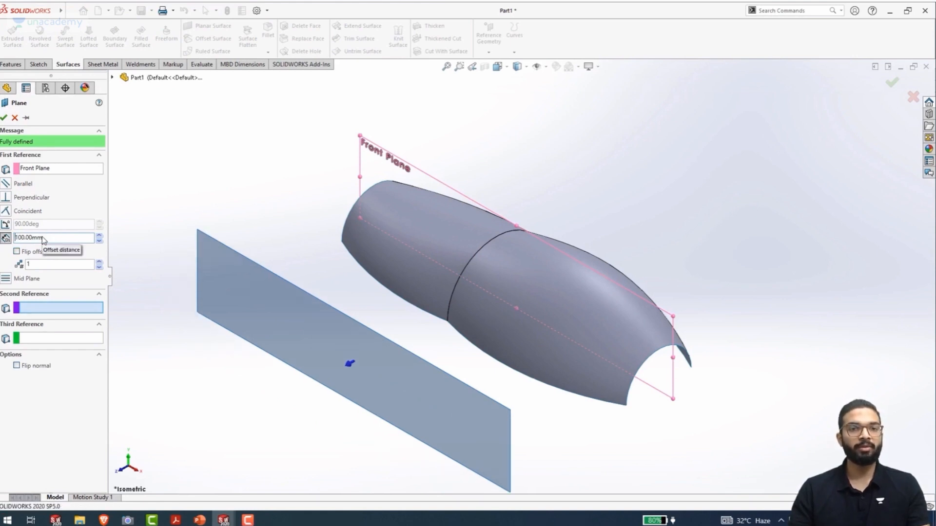
pyautogui.click(4, 118)
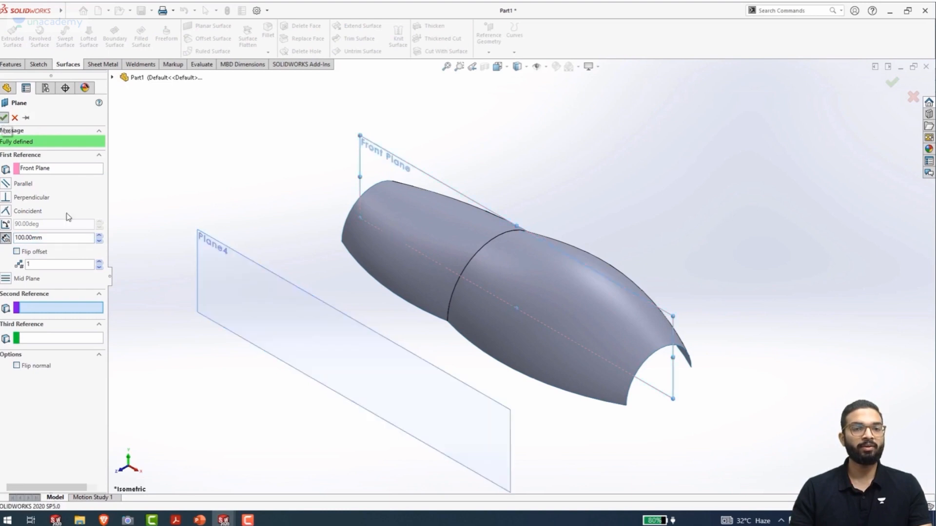
# Sketch on Plane4 a horizontal line about 11 mm long, joined to a slanted line about 12 mm long down to the loft's lower edge
pyautogui.click(421, 447)
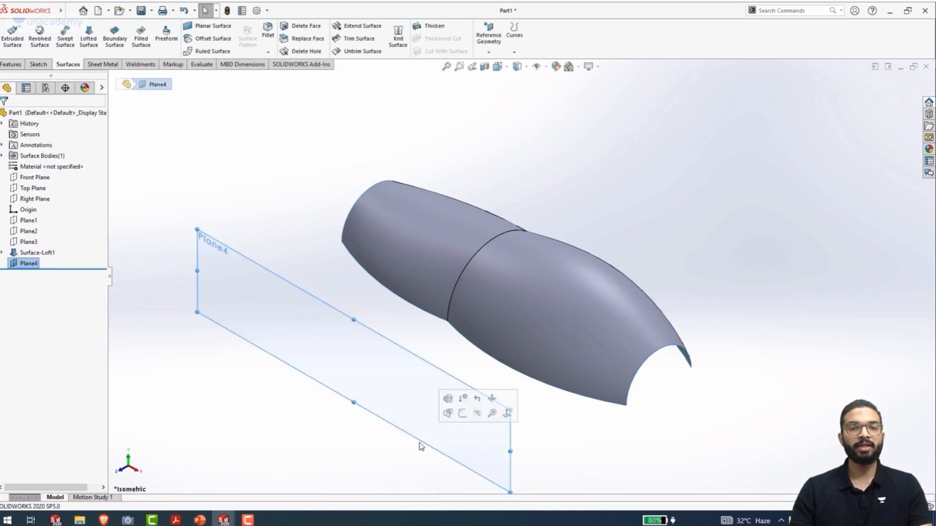
pyautogui.click(469, 420)
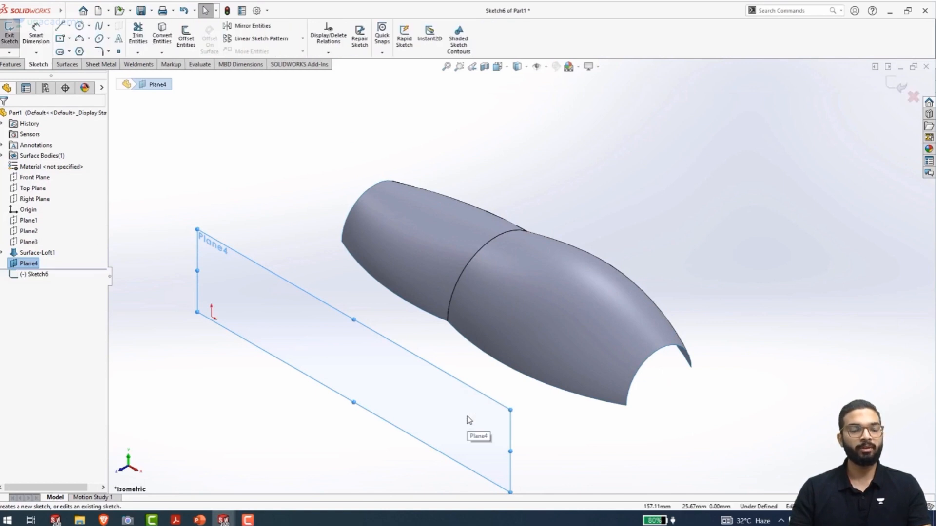
pyautogui.hotkey('ctrl', '8')
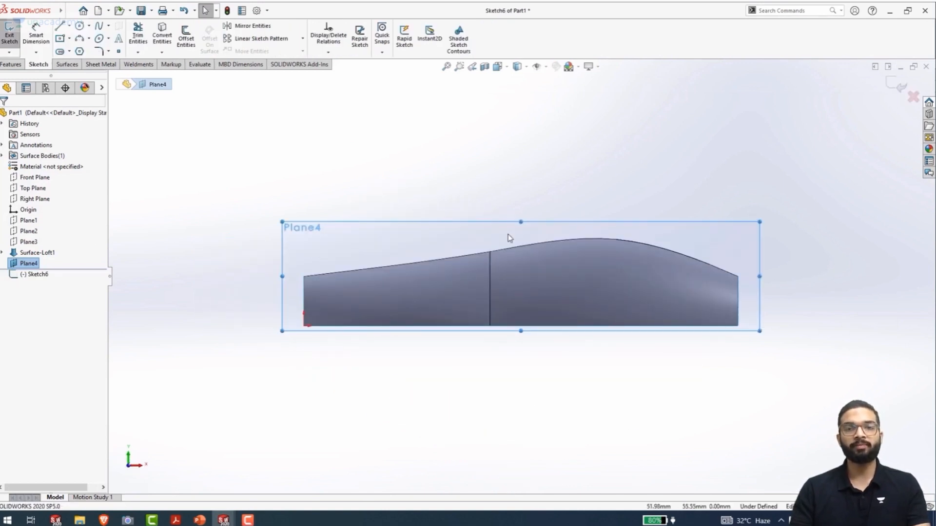
pyautogui.scroll(-3, 707, 282)
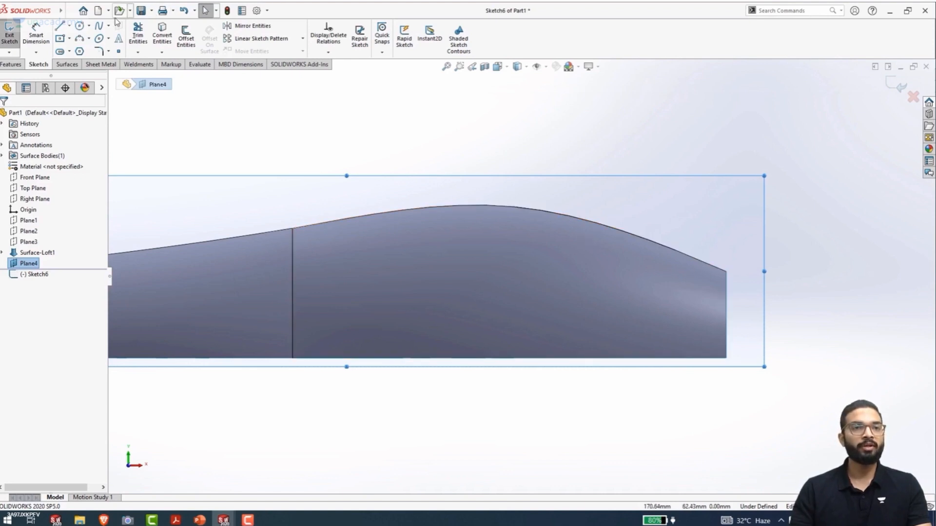
pyautogui.click(59, 26)
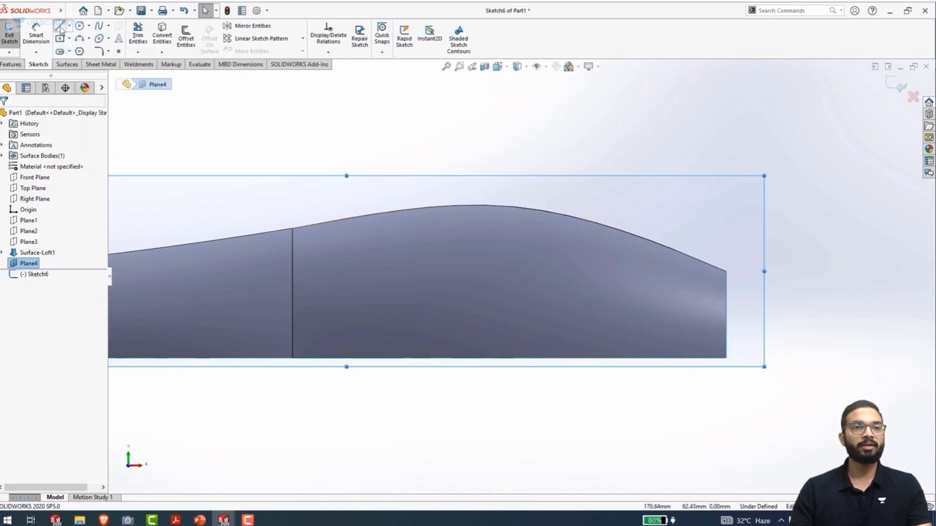
pyautogui.click(569, 305)
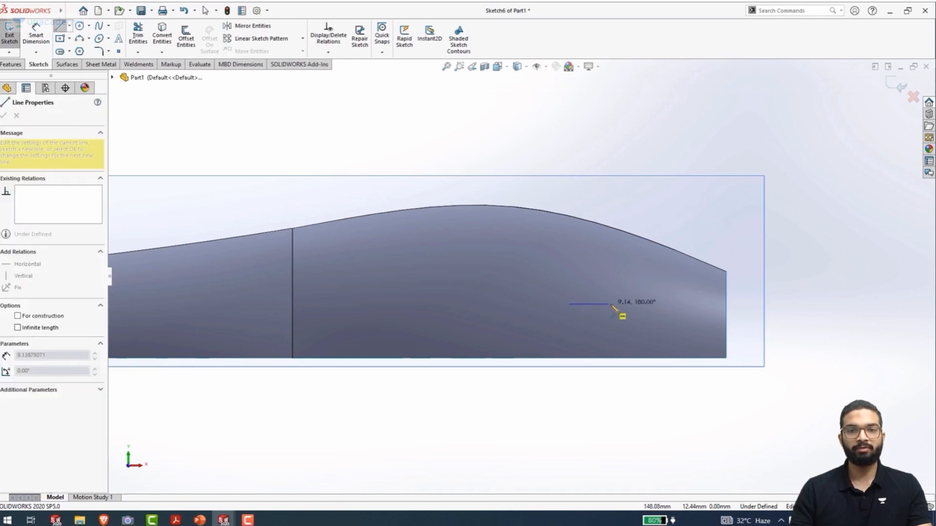
pyautogui.click(617, 304)
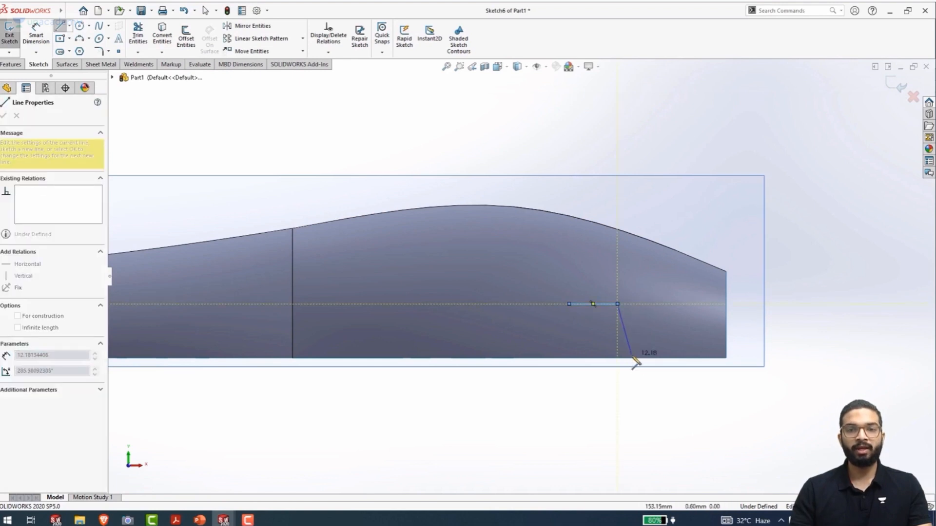
pyautogui.click(631, 358)
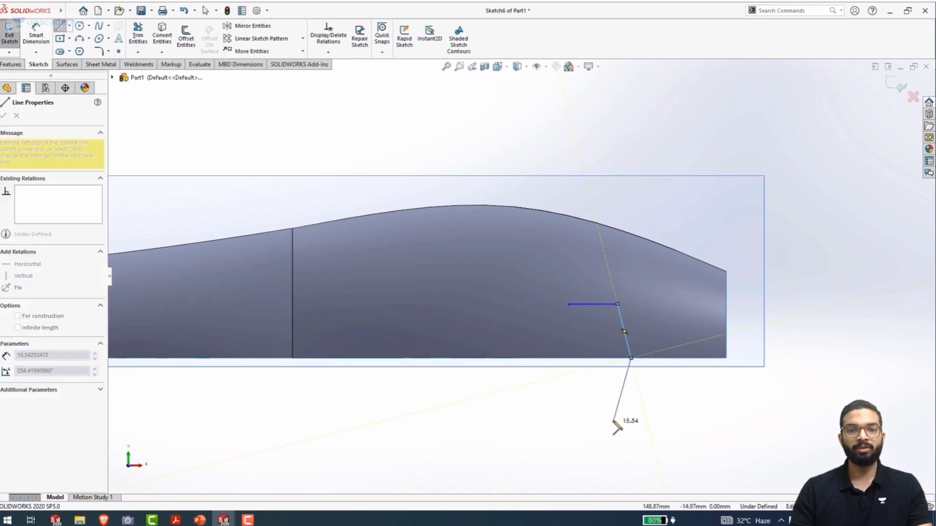
pyautogui.press('Escape')
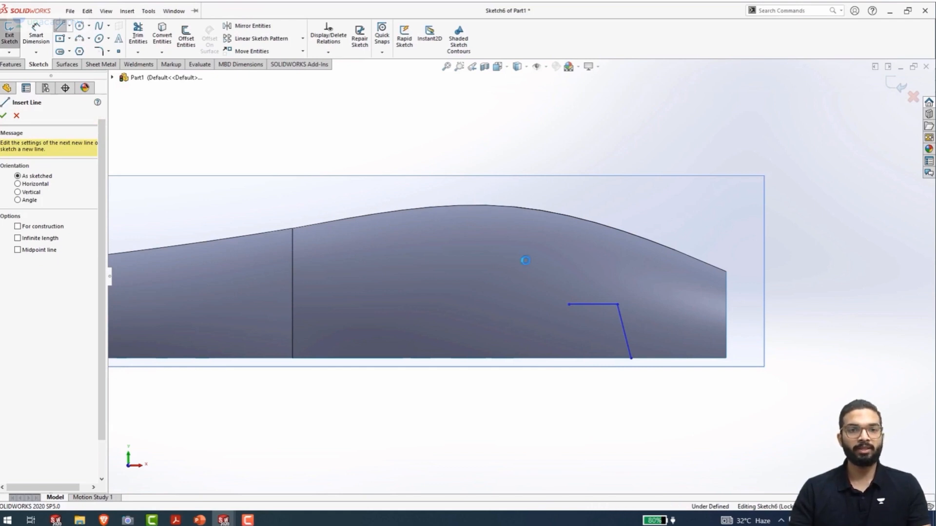
pyautogui.press('Escape')
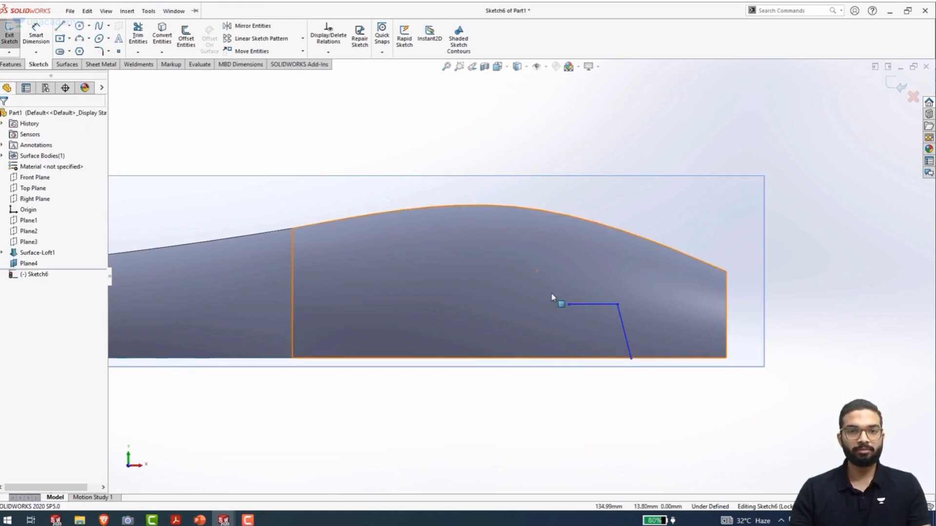
# Draw a vertical line about 13 mm long through the horizontal line's free end and convert it to construction geometry
pyautogui.press('l')
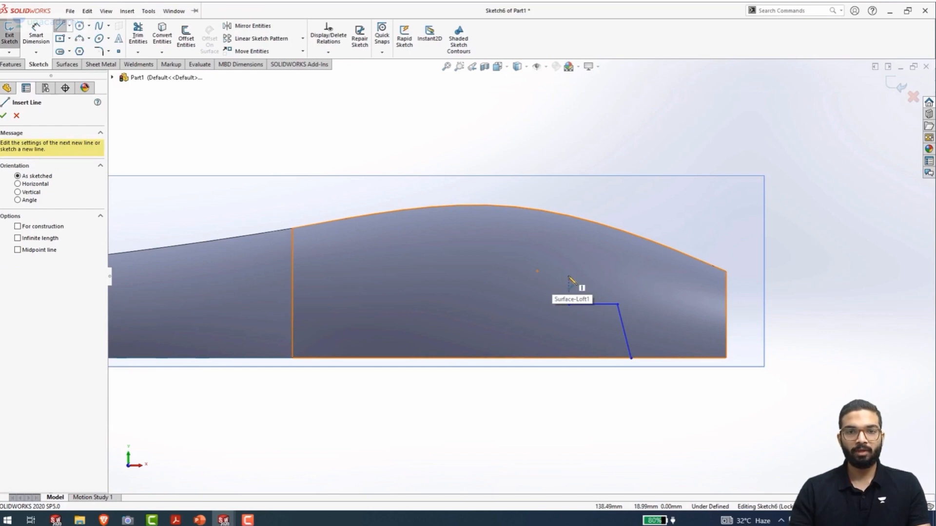
pyautogui.click(568, 277)
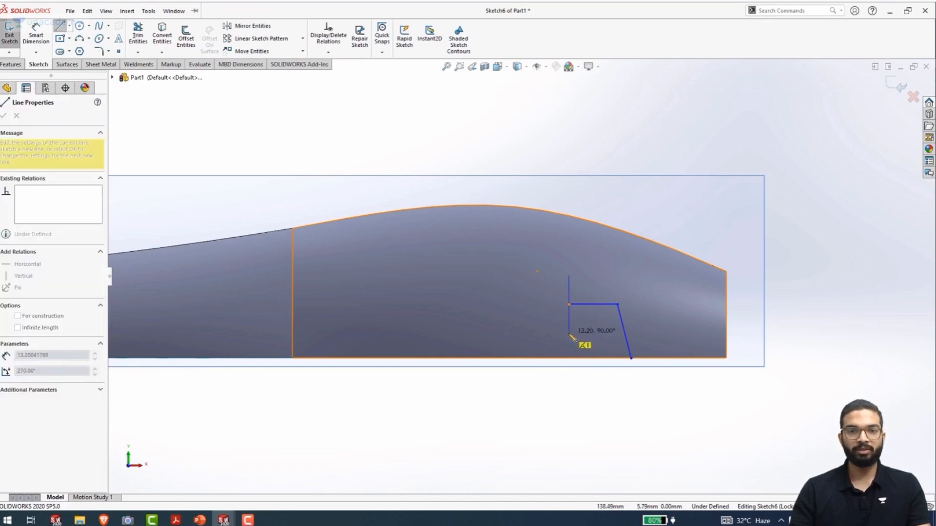
pyautogui.click(569, 334)
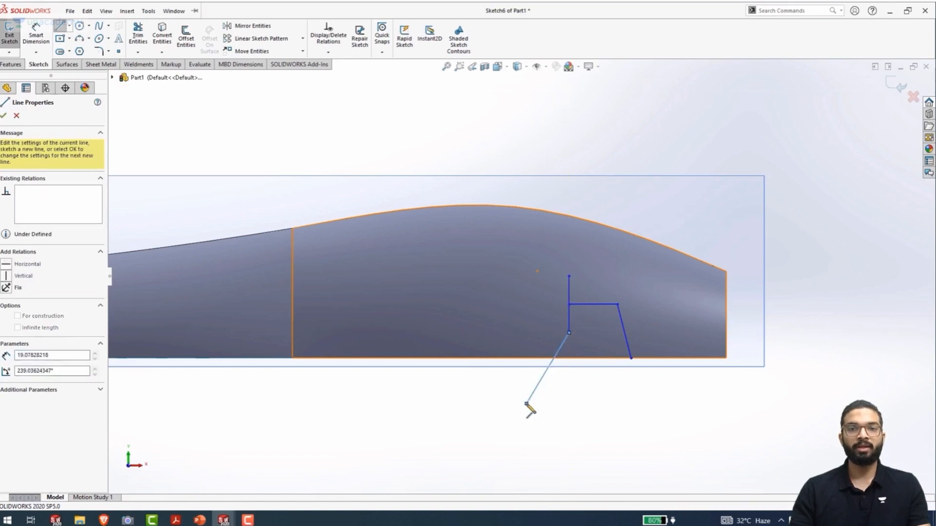
pyautogui.press('Escape')
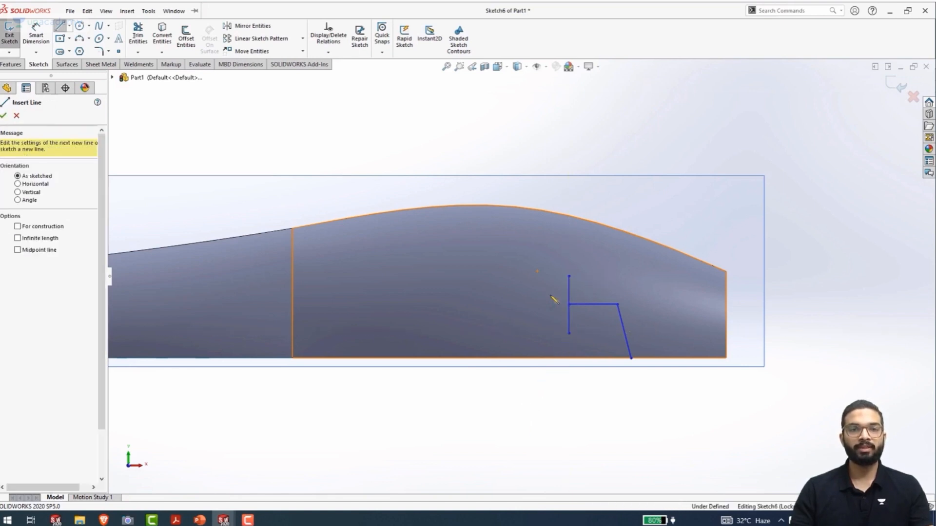
pyautogui.press('Escape')
pyautogui.click(569, 297)
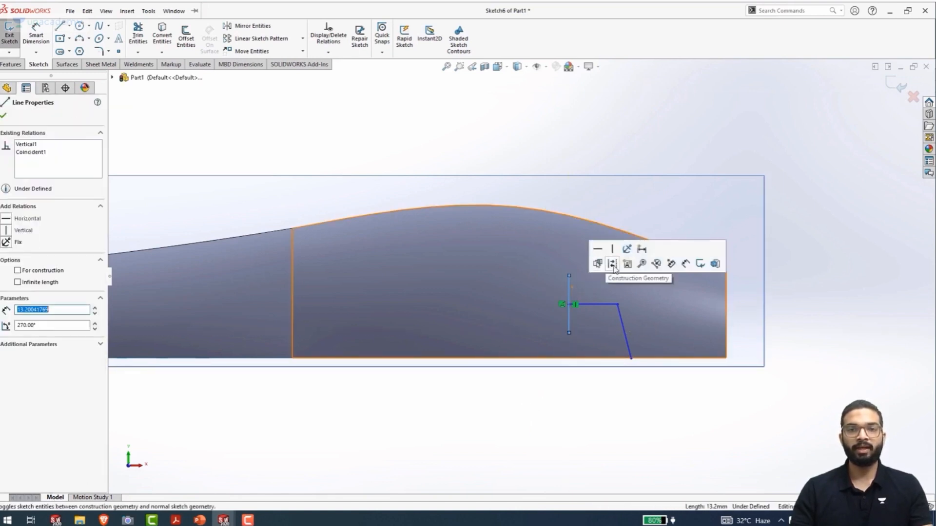
pyautogui.click(594, 370)
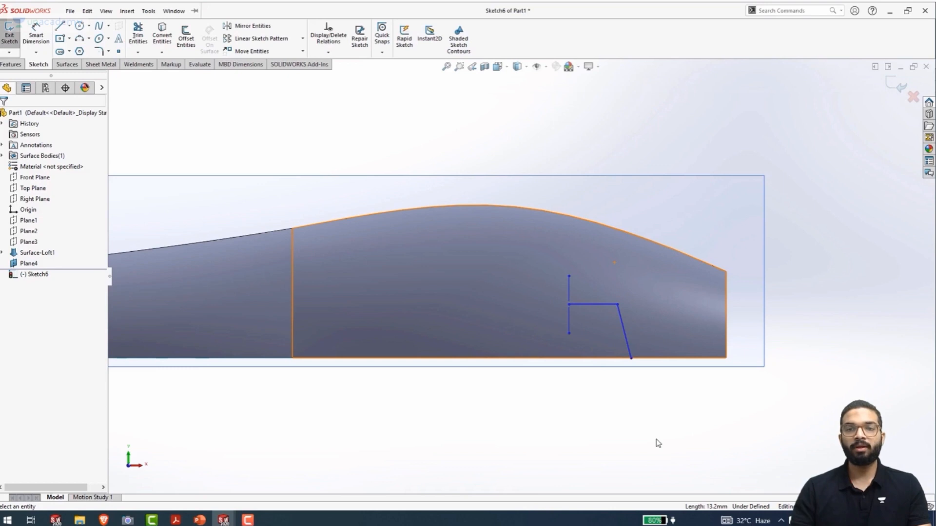
# Dimension the horizontal line 10 mm above the loft's lower edge
pyautogui.moveTo(655, 279); pyautogui.dragTo(657, 233, button='right')
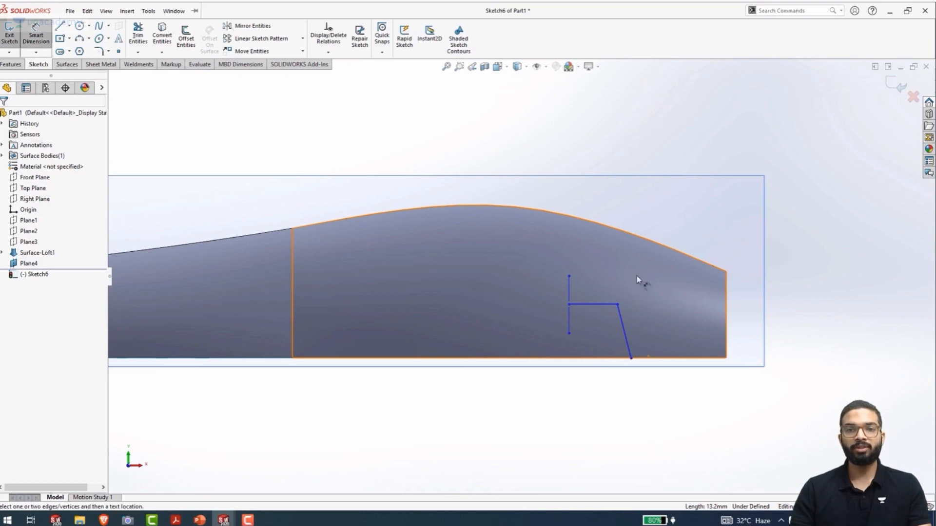
pyautogui.click(604, 306)
pyautogui.click(606, 359)
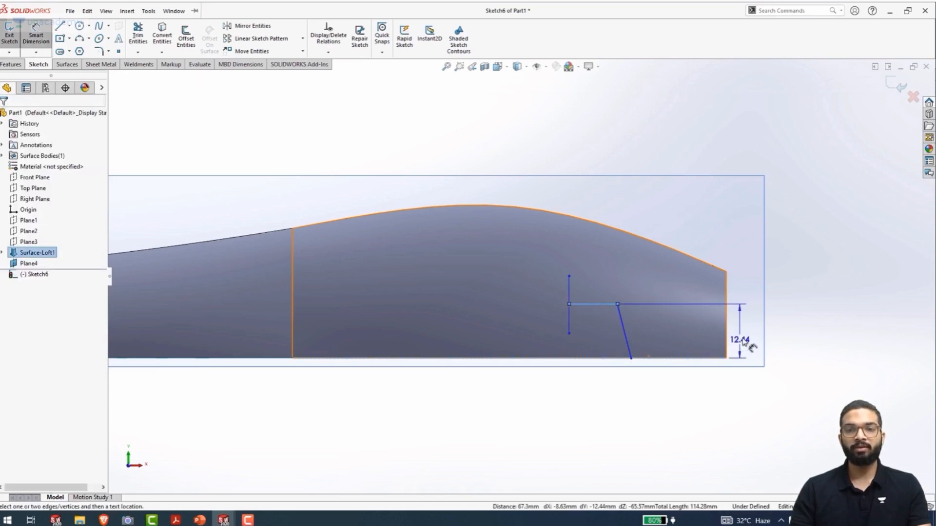
pyautogui.click(753, 341)
pyautogui.write('10')
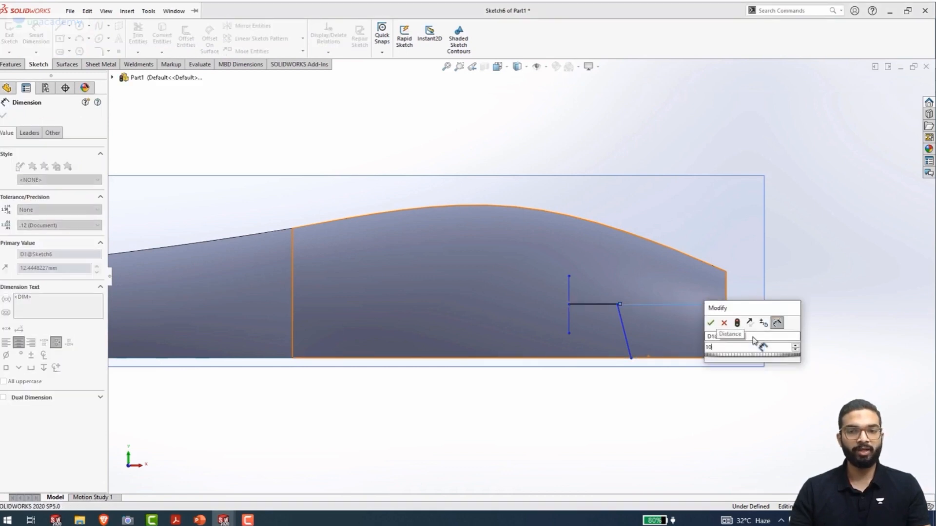
pyautogui.press('Return')
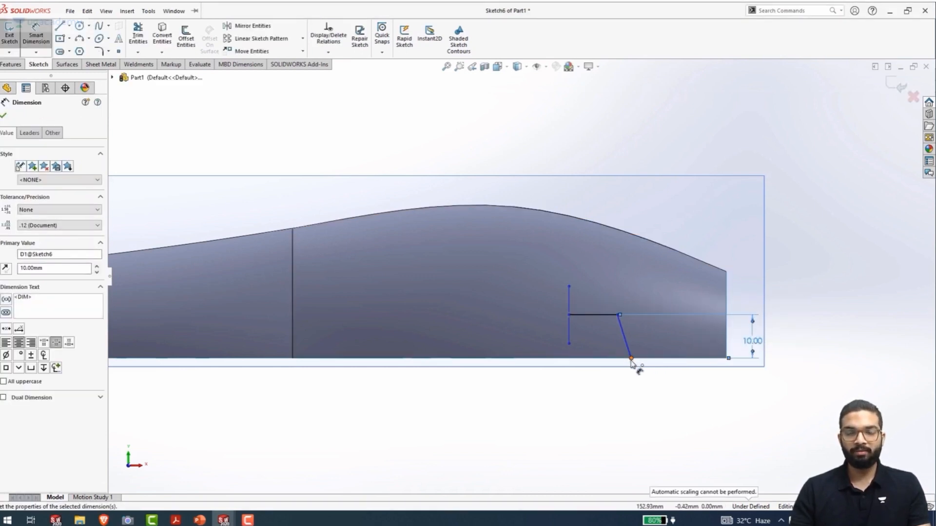
# Dimension the slanted line's lower endpoint 15 mm from the loft's vertical end edge
pyautogui.click(631, 358)
pyautogui.click(728, 345)
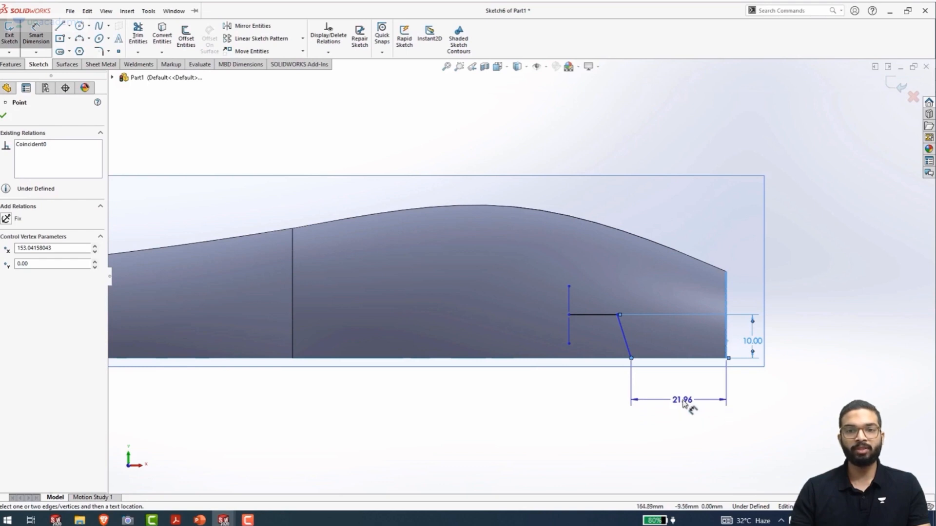
pyautogui.click(682, 404)
pyautogui.write('15')
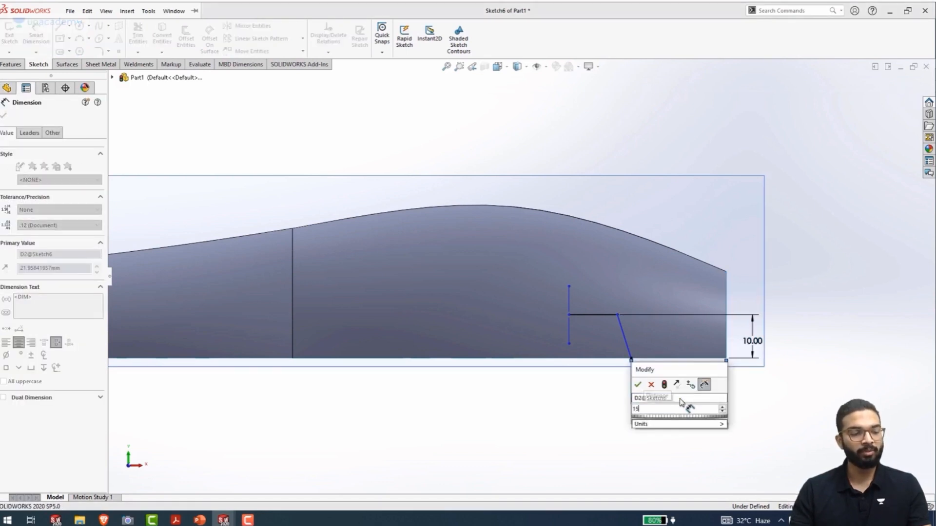
pyautogui.press('Return')
# Add a 25 mm doubled dimension from the slanted line's lower endpoint across the vertical centerline
pyautogui.scroll(-3, 650, 370)
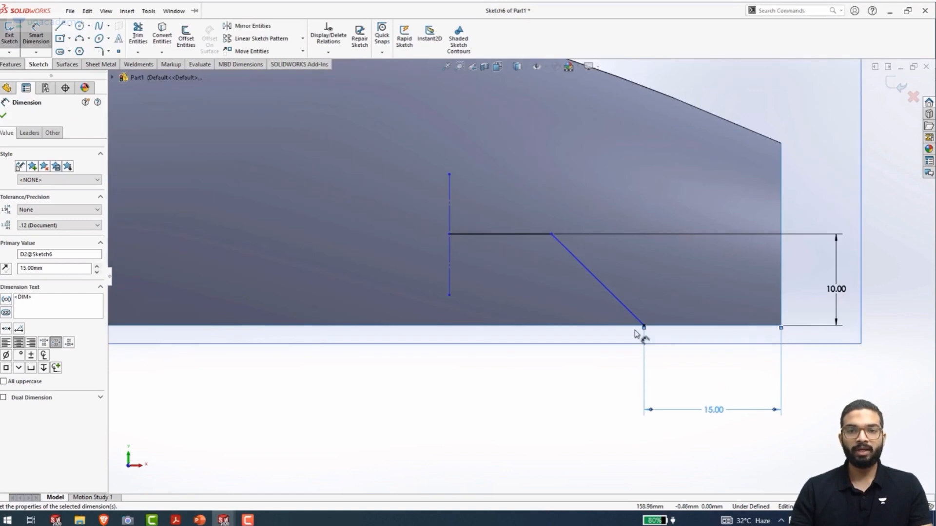
pyautogui.click(644, 327)
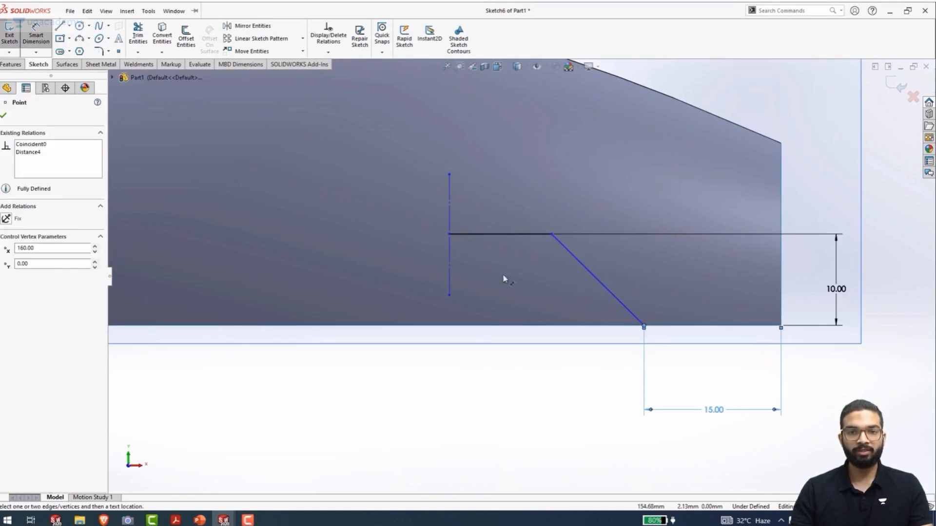
pyautogui.click(449, 266)
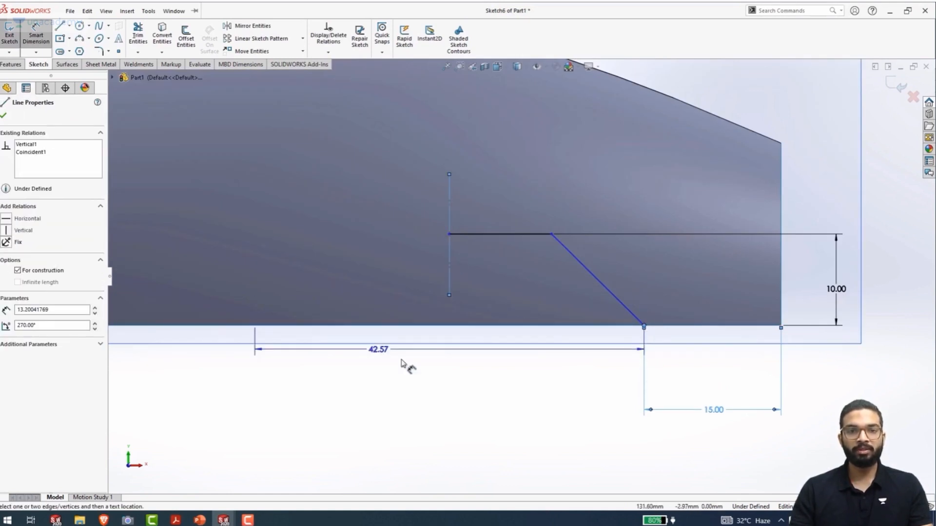
pyautogui.click(442, 390)
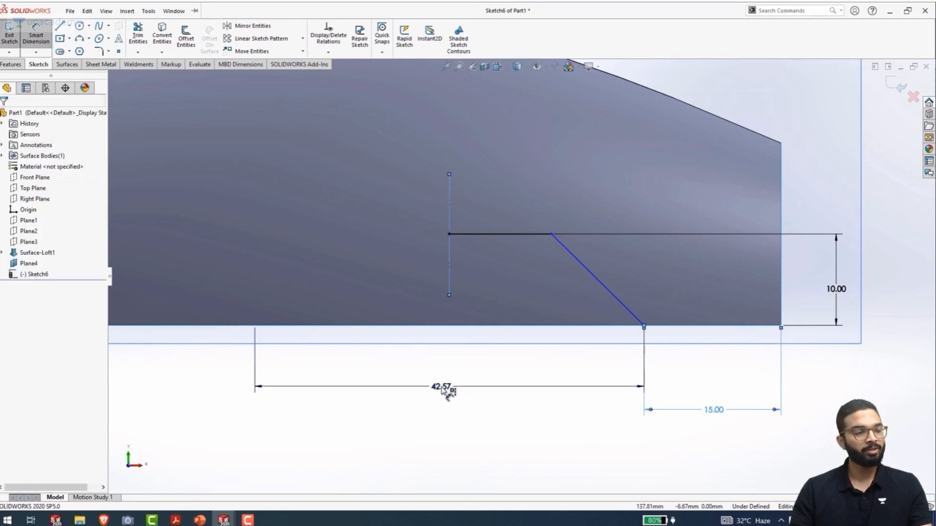
pyautogui.write('25')
pyautogui.press('Return')
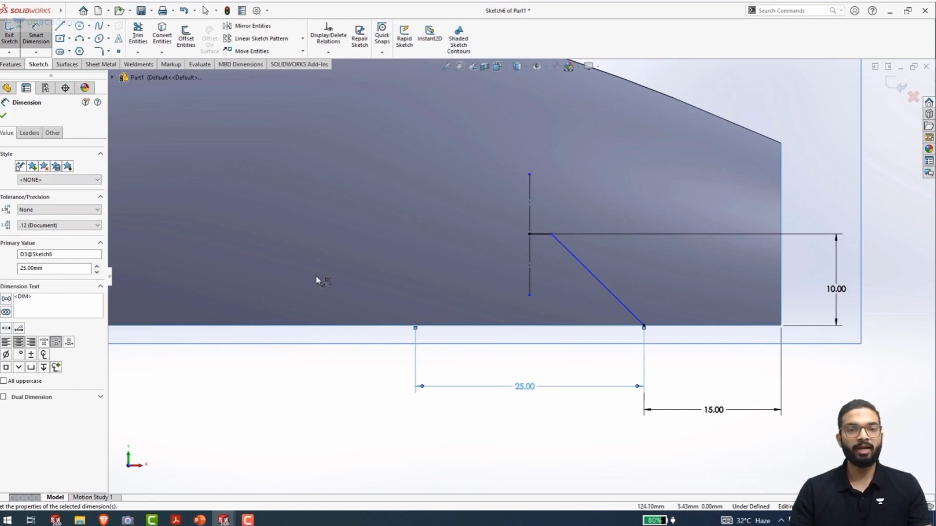
# Draw a vertical line about 16.5 mm long up from the slanted line's lower endpoint and convert it to construction geometry
pyautogui.press('l')
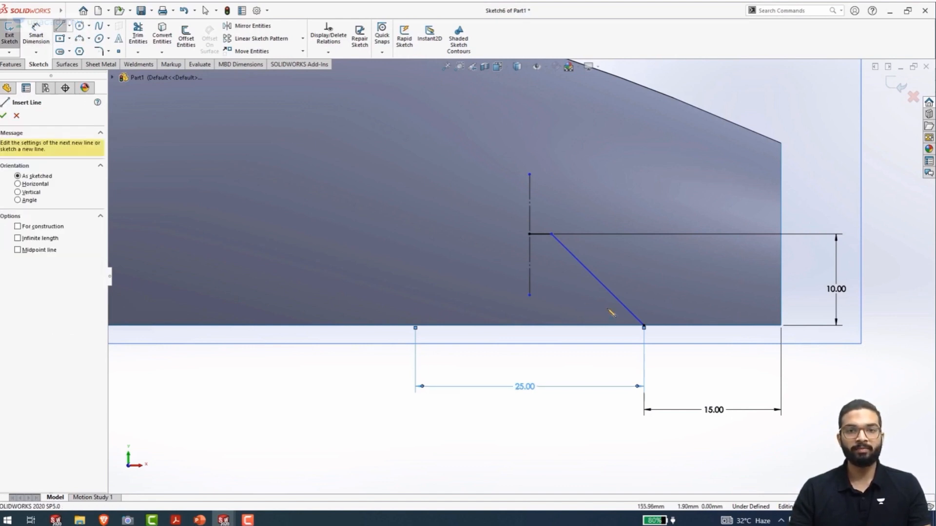
pyautogui.moveTo(643, 326); pyautogui.dragTo(644, 314)
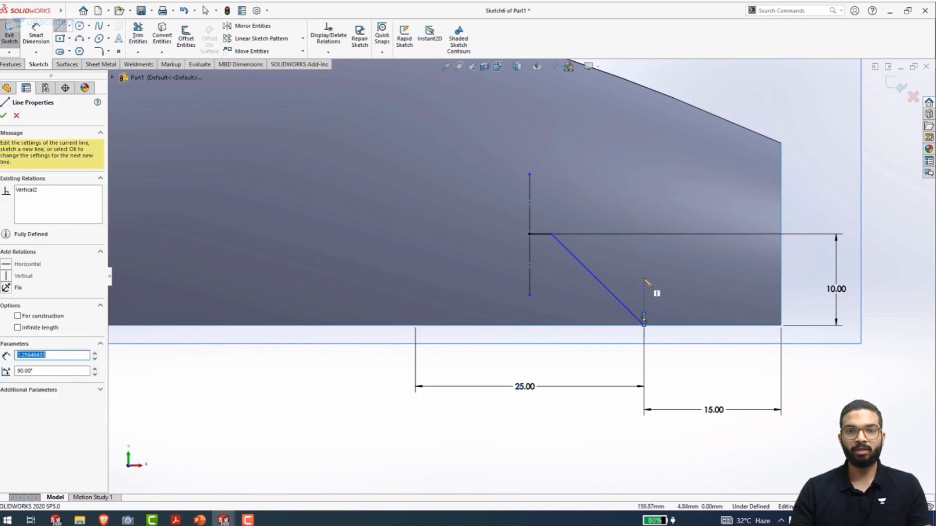
pyautogui.click(661, 309)
pyautogui.press('Escape')
pyautogui.moveTo(644, 315); pyautogui.dragTo(642, 178)
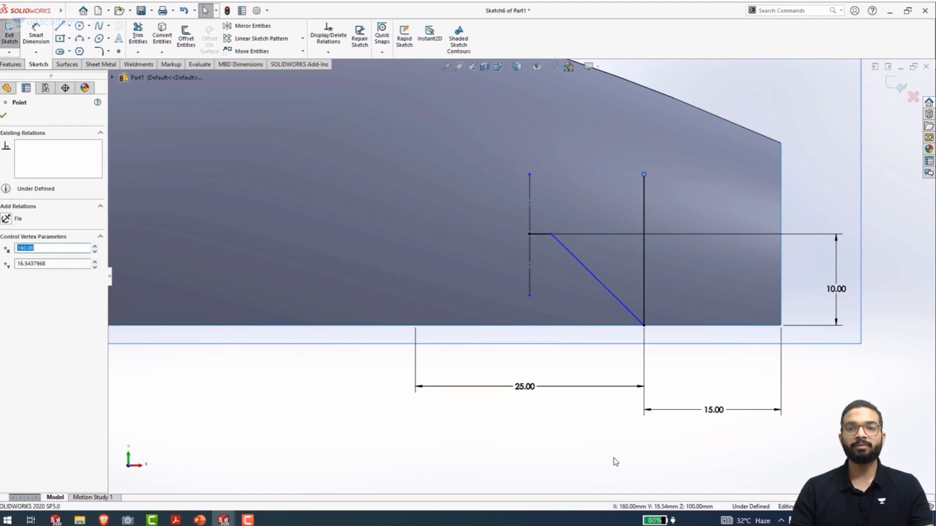
pyautogui.click(644, 263)
pyautogui.click(686, 232)
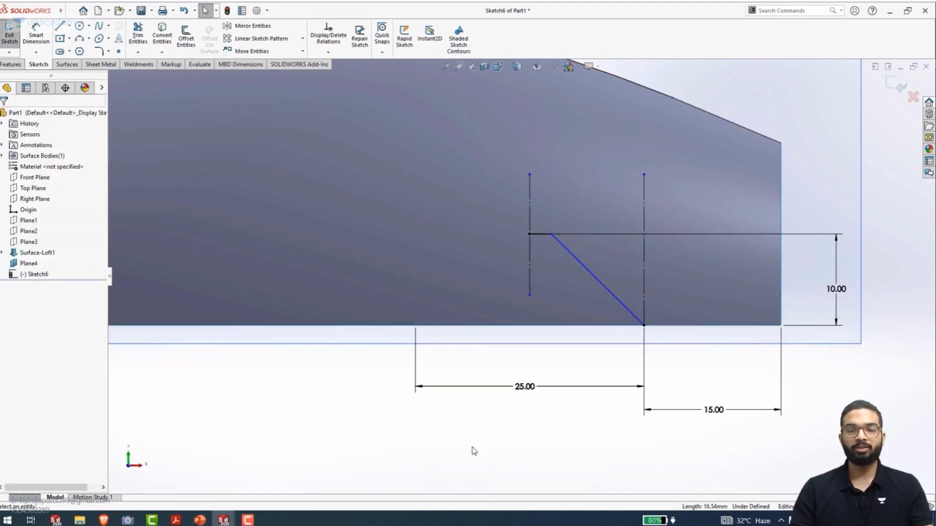
# Dimension the angle between the slanted line and the adjacent vertical construction line as 5 degrees
pyautogui.click(613, 294)
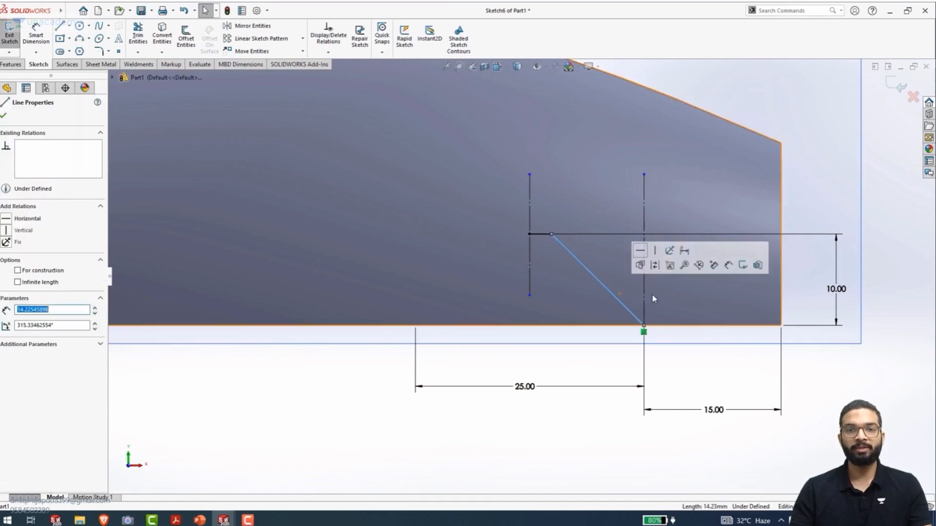
pyautogui.keyDown('ctrl'); pyautogui.click(644, 296); pyautogui.keyUp('ctrl')
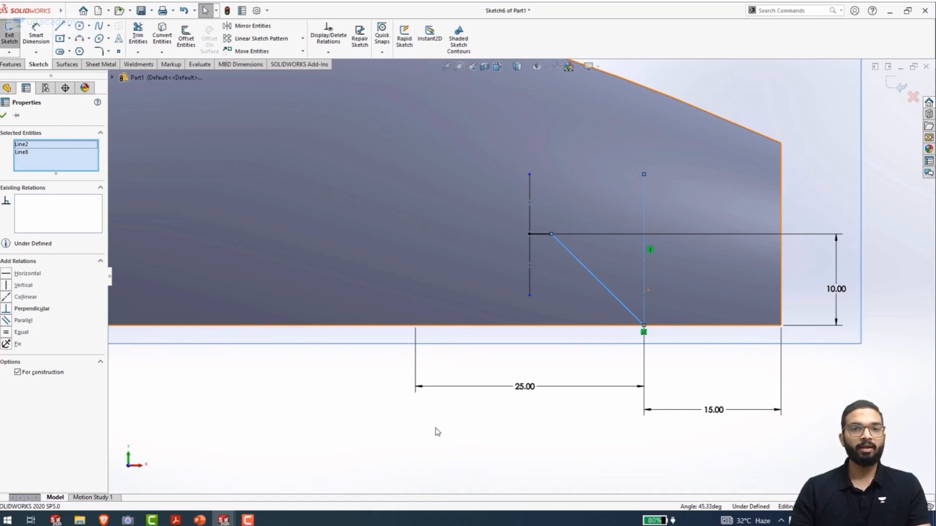
pyautogui.moveTo(399, 193); pyautogui.dragTo(421, 126, button='right')
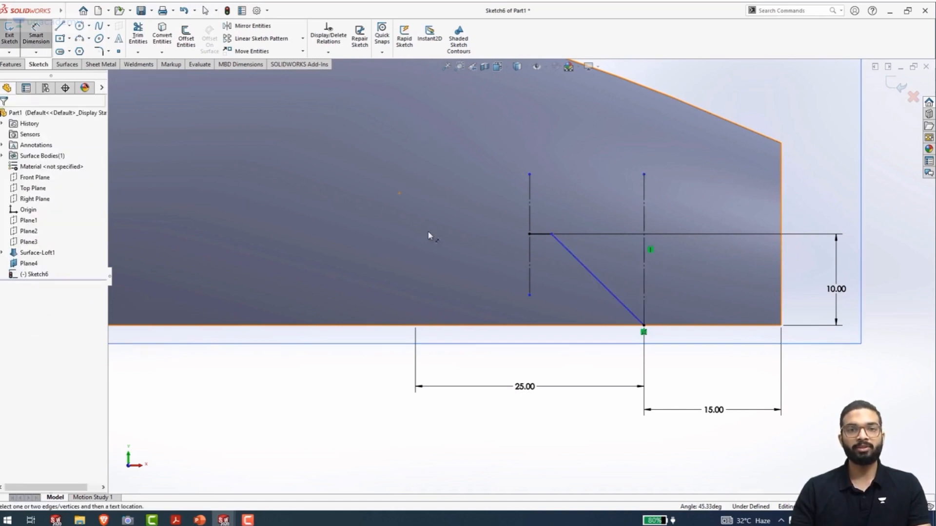
pyautogui.click(606, 287)
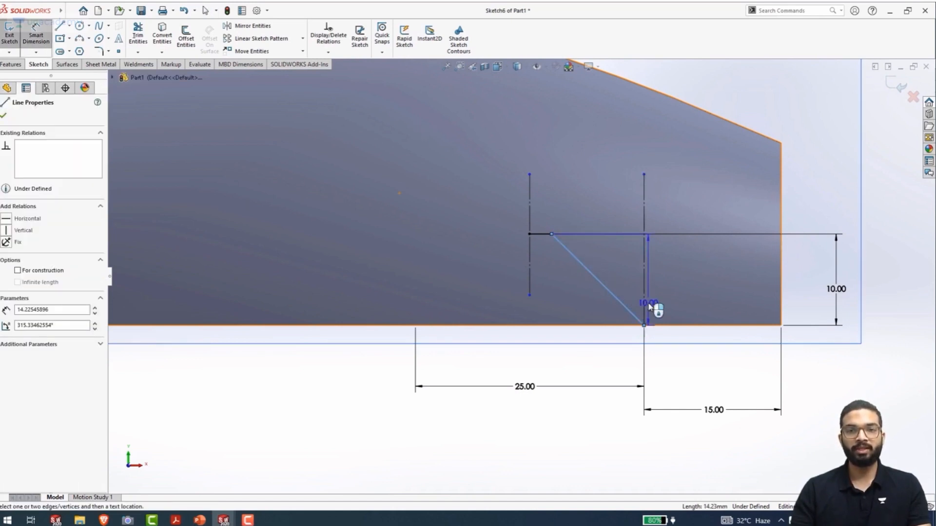
pyautogui.click(645, 295)
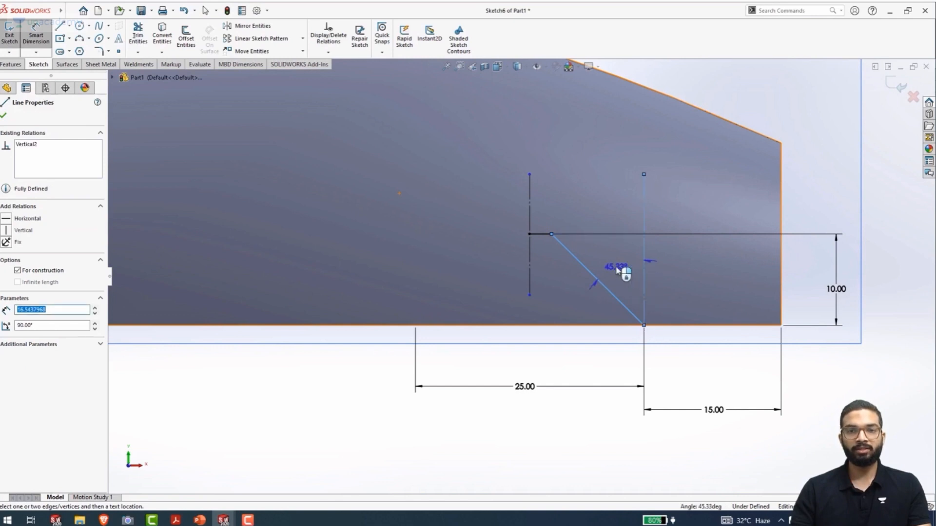
pyautogui.click(622, 273)
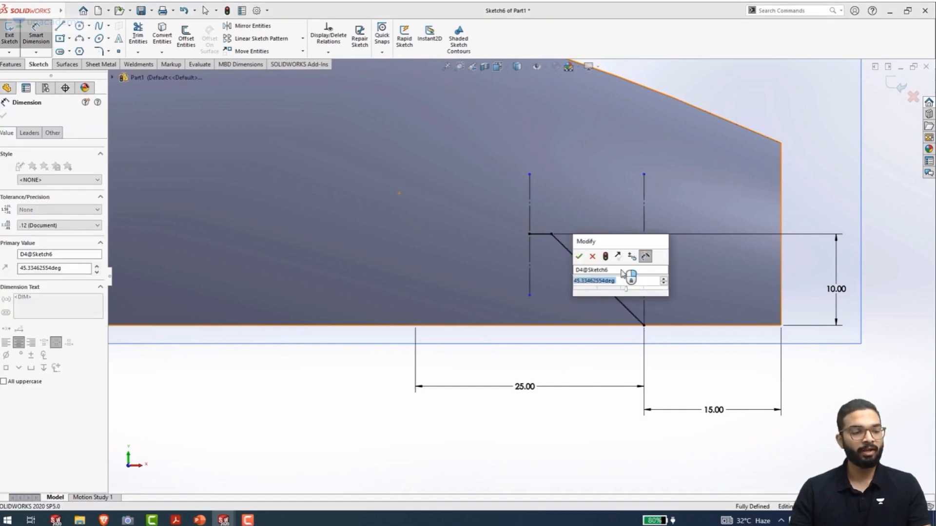
pyautogui.write('5')
pyautogui.press('Return')
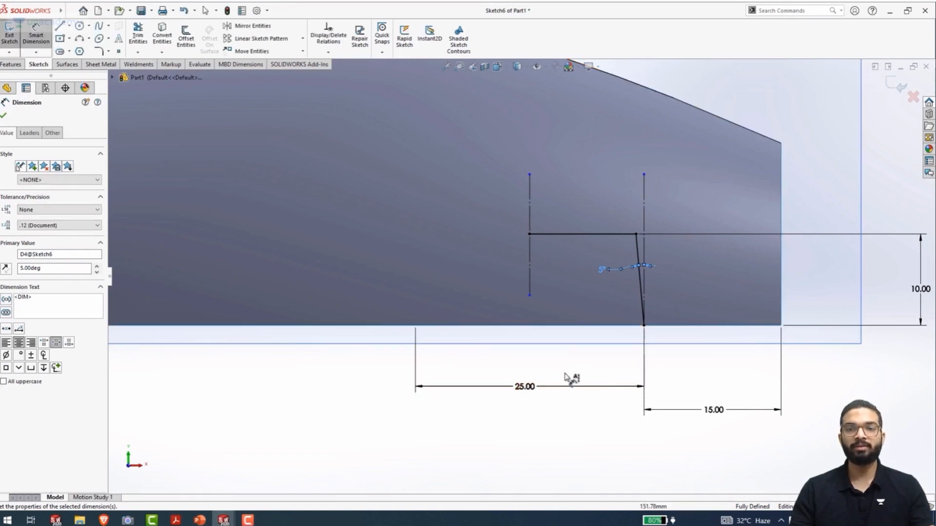
pyautogui.click(541, 410)
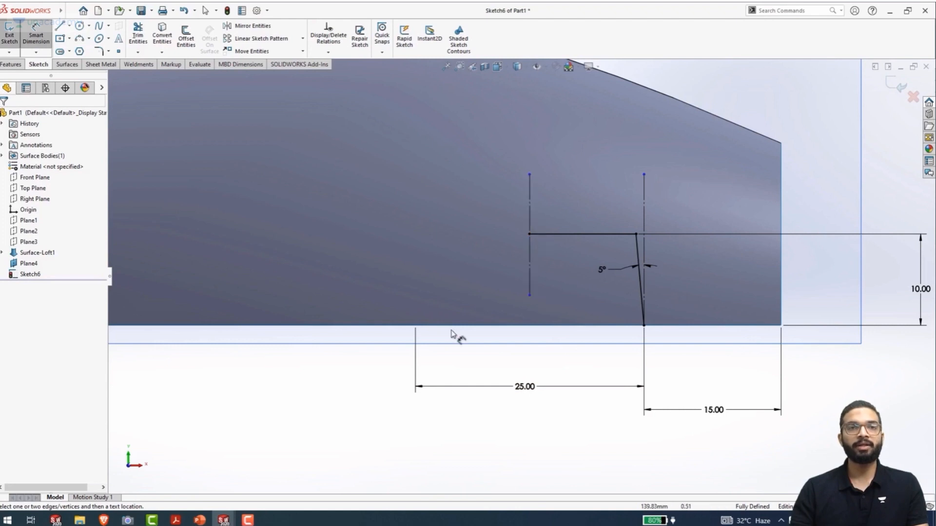
# Mirror the horizontal and slanted lines about the vertical centerline at the horizontal line's free end, leaving out the other construction line
pyautogui.click(253, 30)
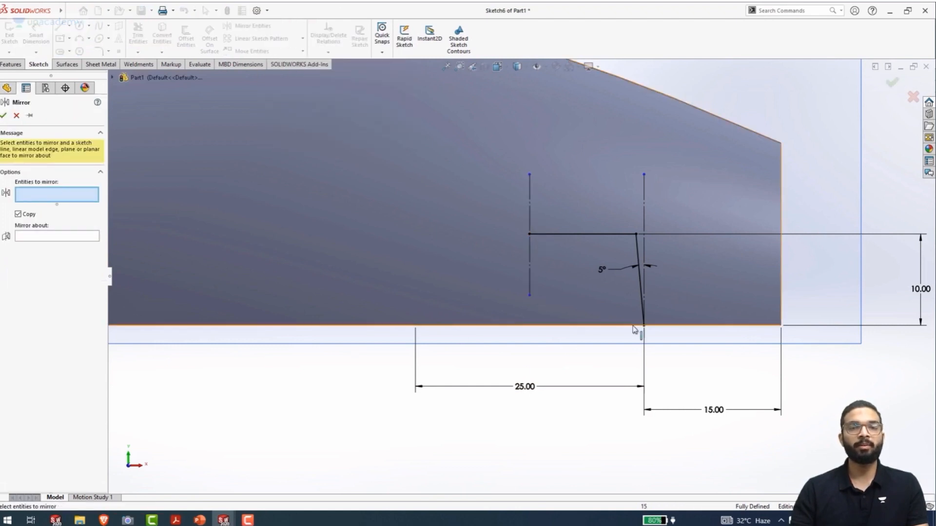
pyautogui.moveTo(664, 331); pyautogui.dragTo(581, 223)
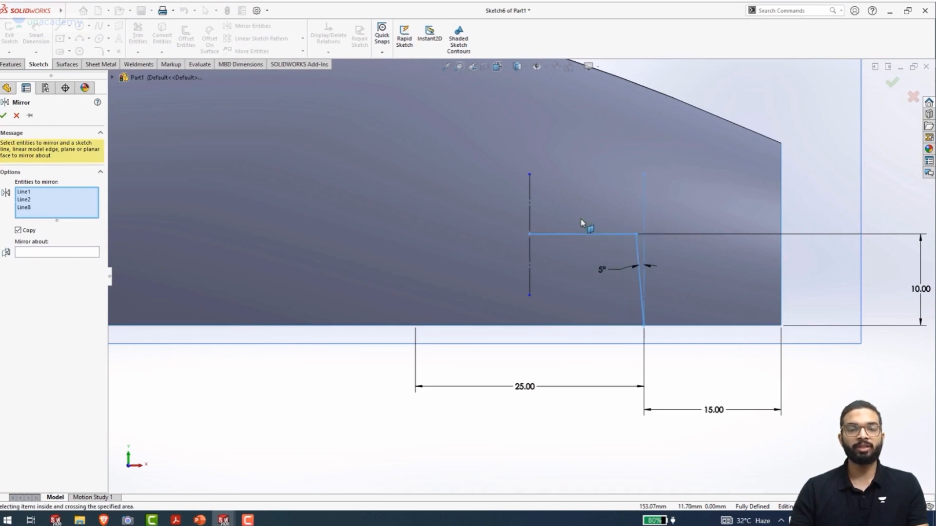
pyautogui.click(645, 218)
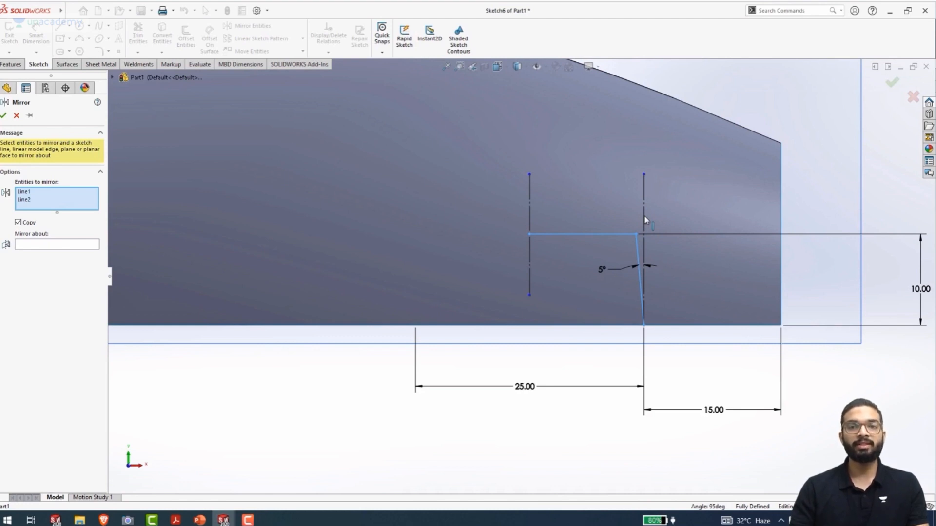
pyautogui.rightClick(645, 219)
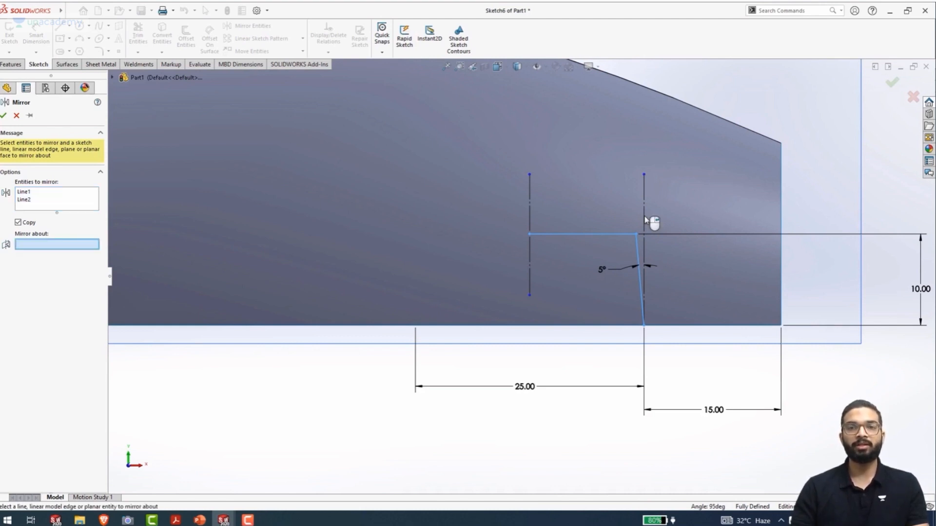
pyautogui.click(530, 223)
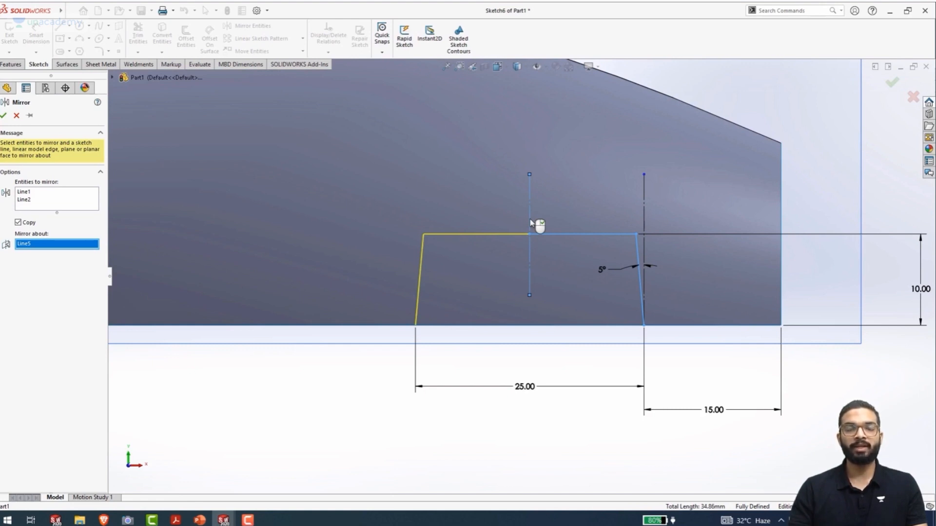
pyautogui.rightClick(531, 223)
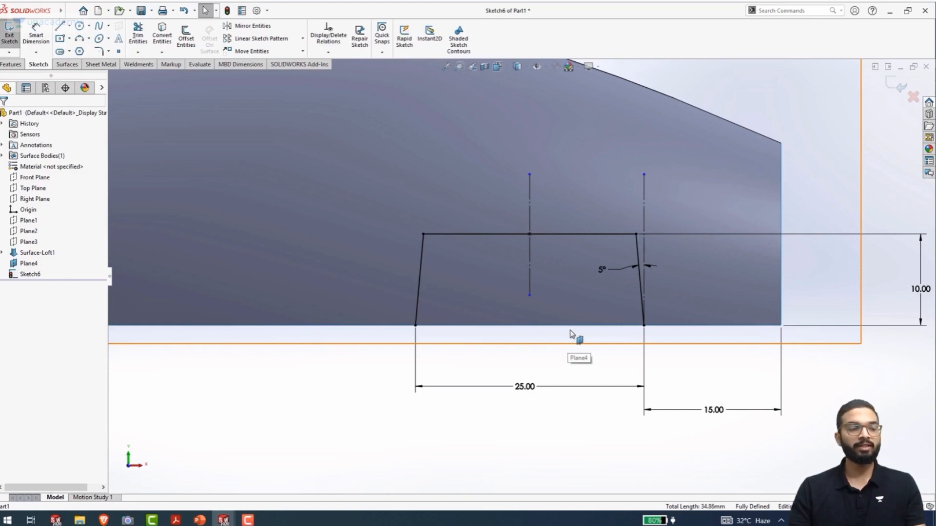
# Exit the finished profile sketch and start a new sketch on the Front Plane, viewed face-on
pyautogui.hotkey('ctrl', 'b')
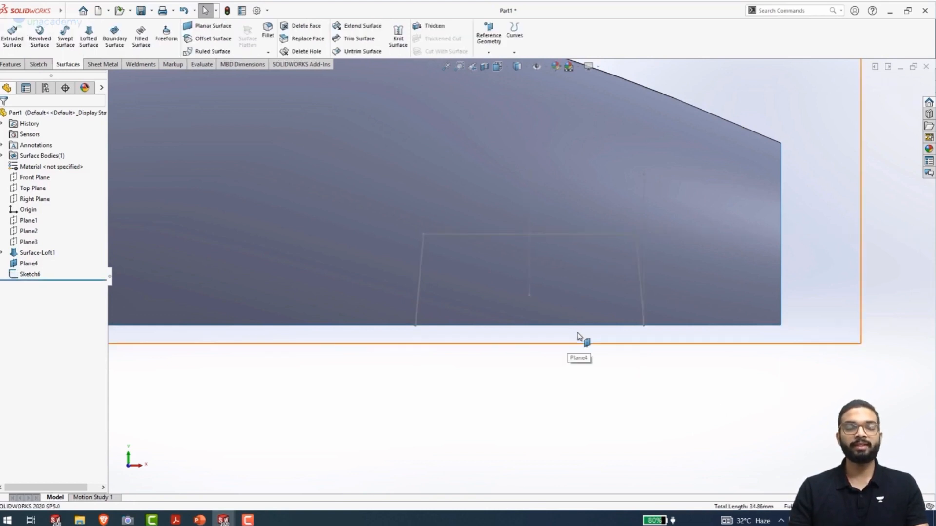
pyautogui.scroll(6, 579, 335)
pyautogui.moveTo(565, 325); pyautogui.dragTo(517, 348, button='middle')
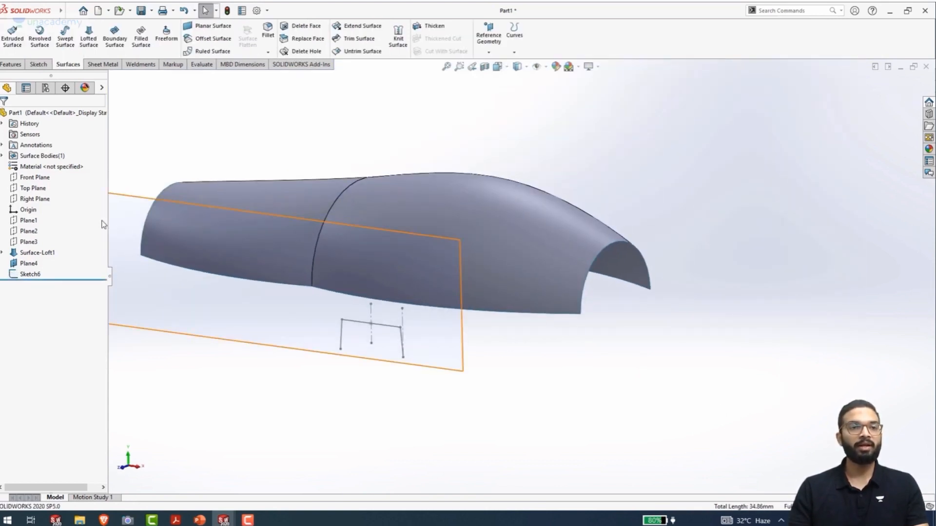
pyautogui.click(42, 179)
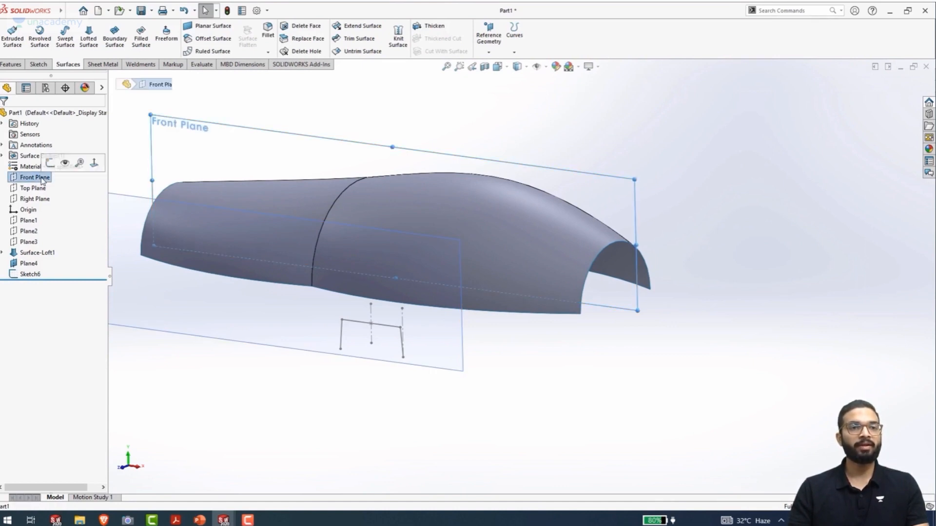
pyautogui.click(50, 164)
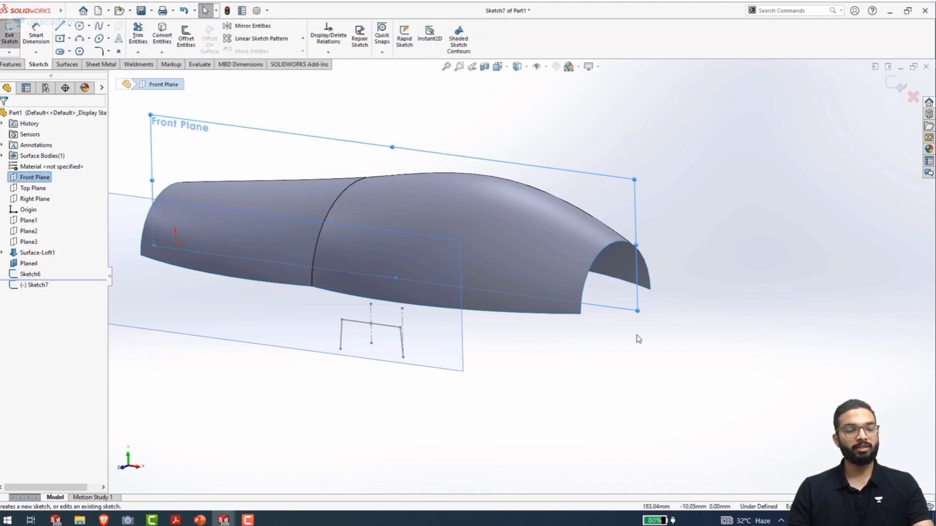
pyautogui.hotkey('ctrl', '8')
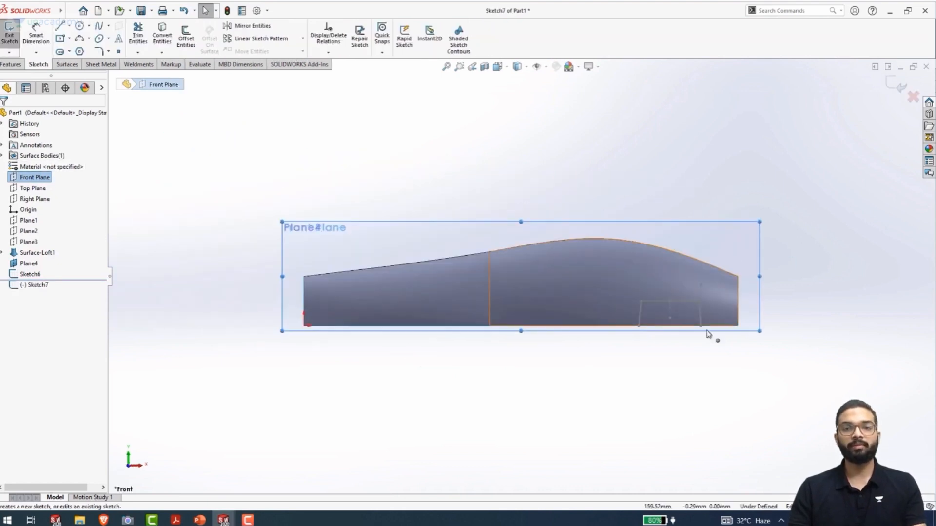
# Sketch an open three-sided rectangle about 34 mm wide and 20 mm high on the loft's lower edge, around the existing trapezoidal profile
pyautogui.scroll(-5, 721, 322)
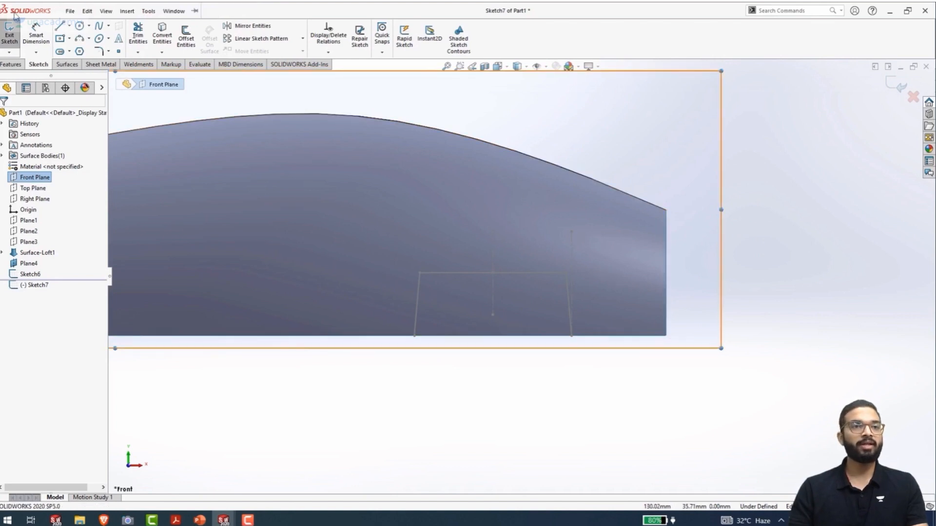
pyautogui.click(60, 25)
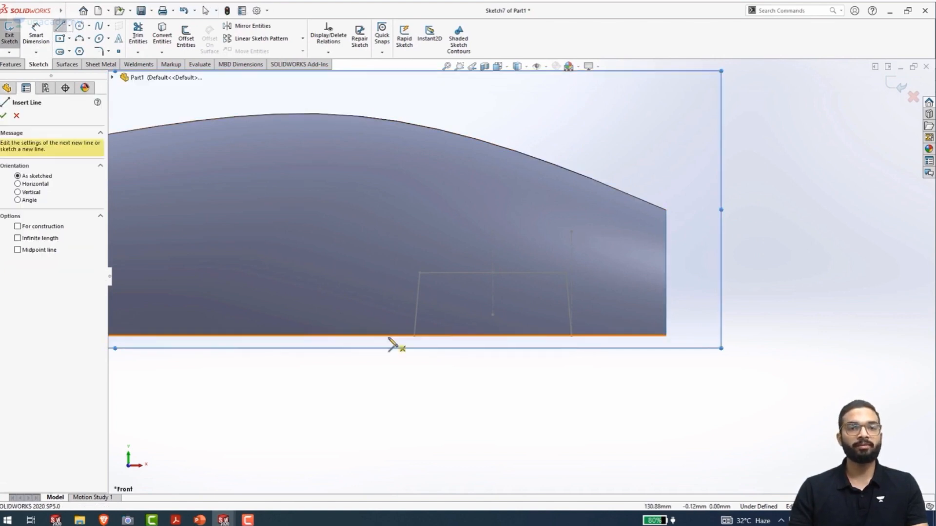
pyautogui.click(402, 347)
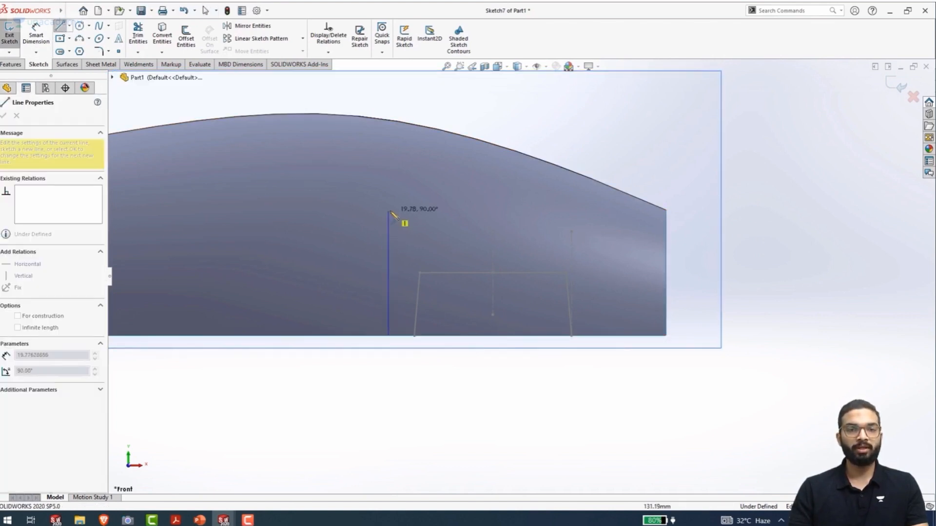
pyautogui.click(388, 208)
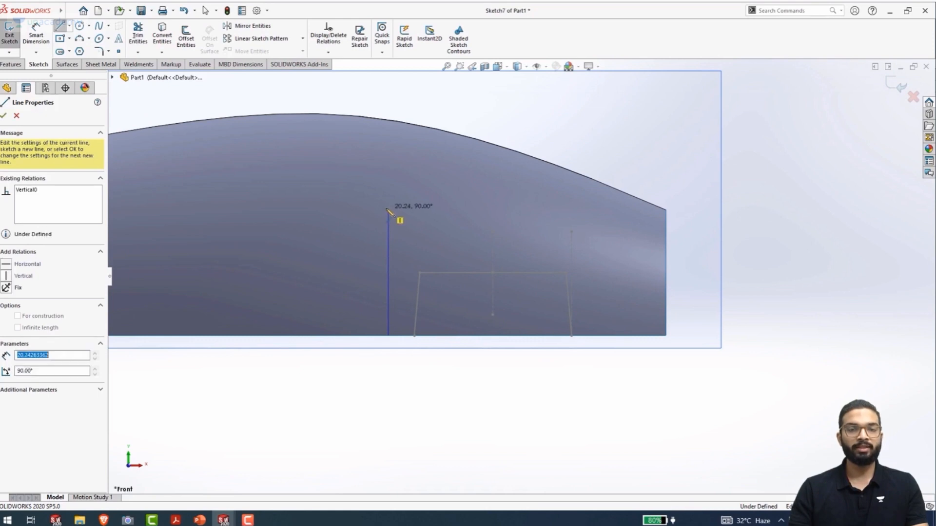
pyautogui.click(603, 208)
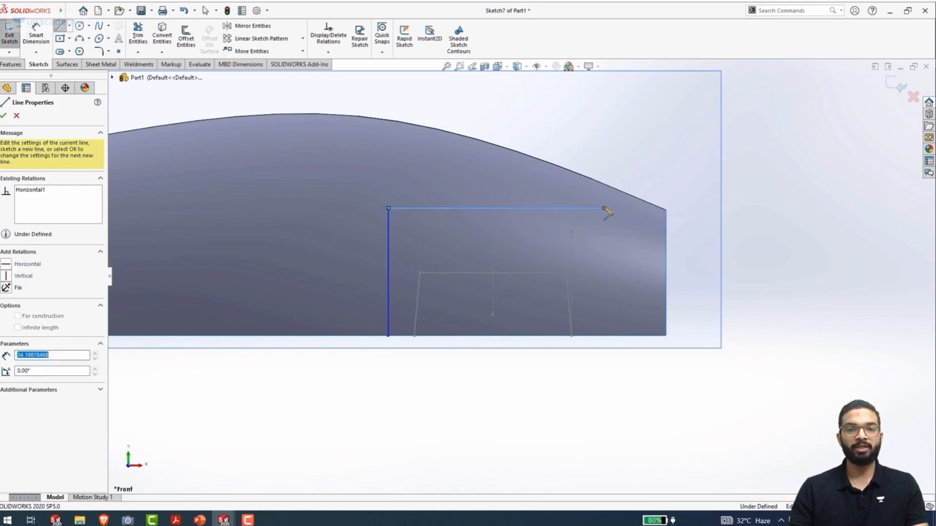
pyautogui.click(604, 335)
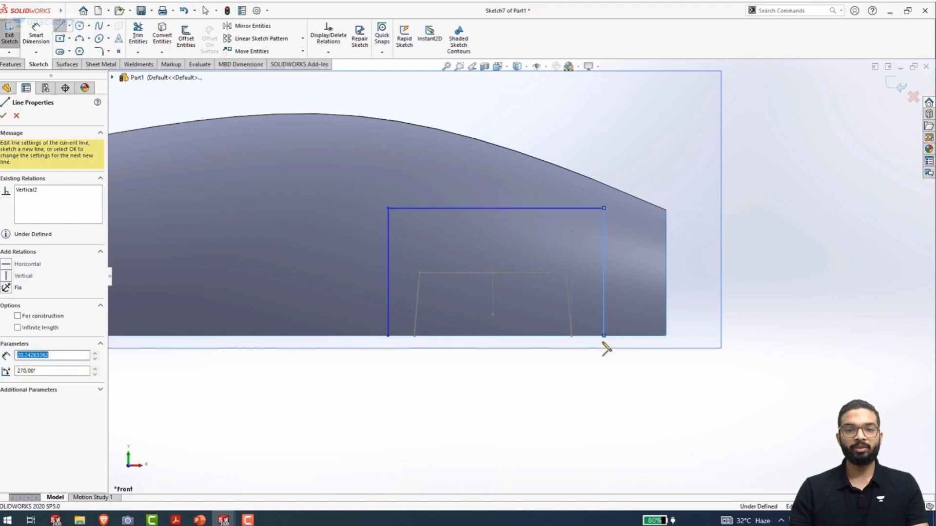
pyautogui.press('Escape')
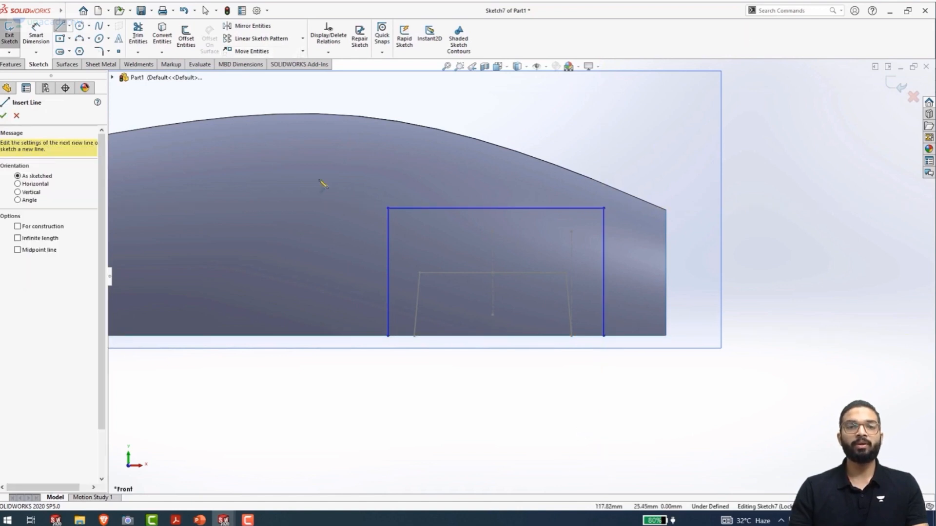
# Dimension the height of the vertical line nearest the loft's end edge as 17 mm
pyautogui.moveTo(745, 434); pyautogui.dragTo(715, 139, button='right')
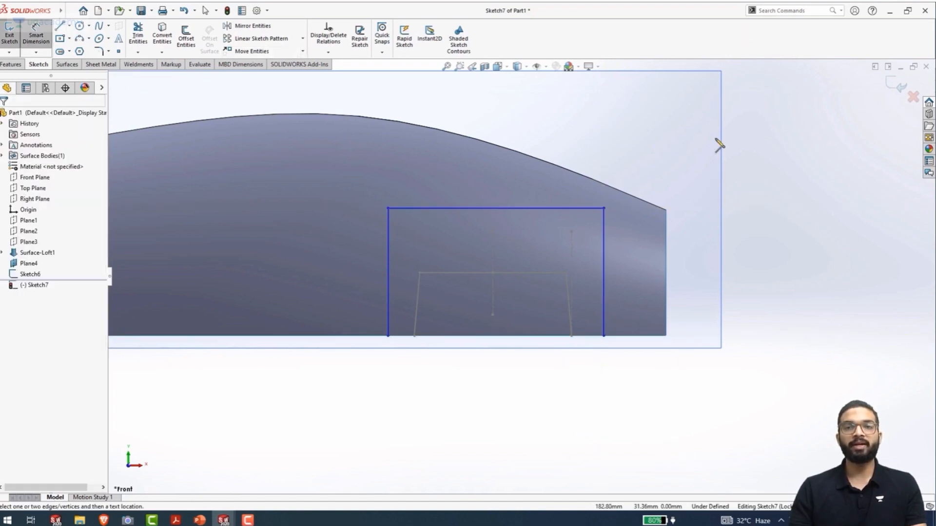
pyautogui.click(604, 275)
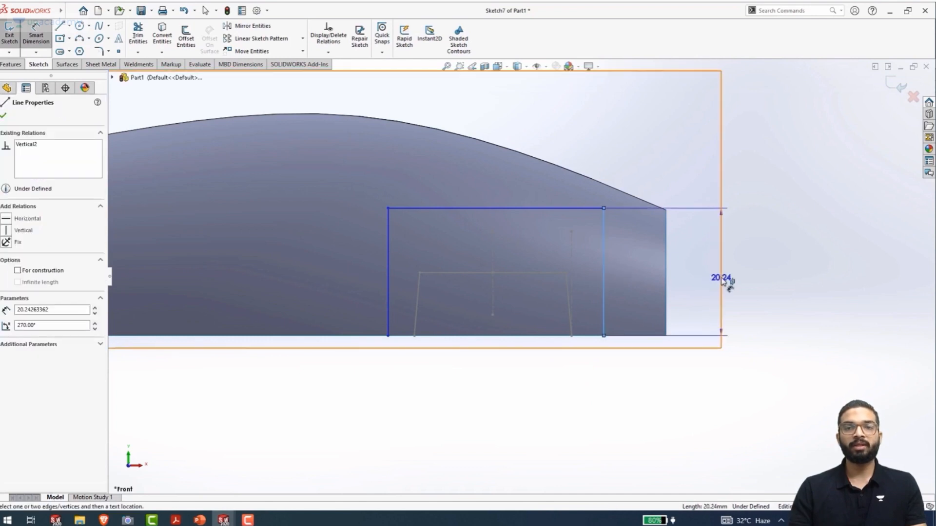
pyautogui.click(711, 275)
pyautogui.write('17')
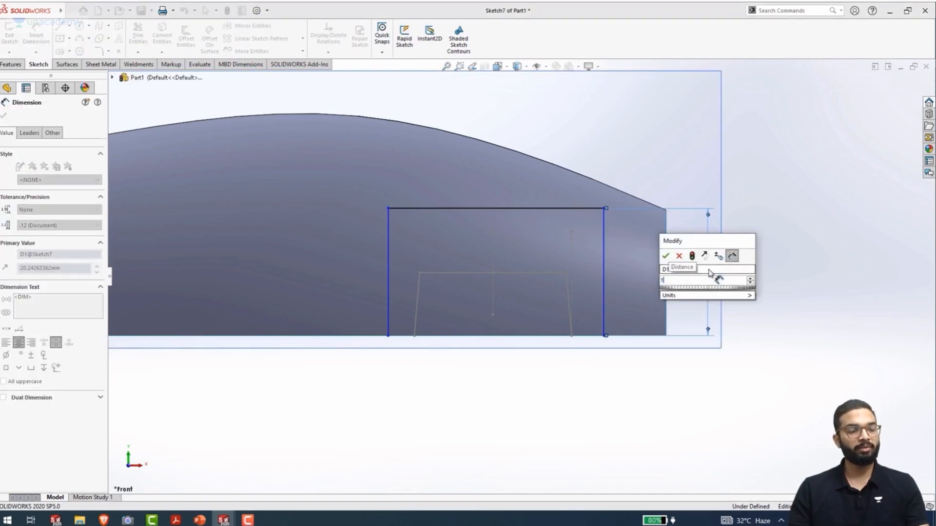
pyautogui.press('Return')
# Dimension the horizontal gap between the lower corners of the rectangle and trapezoid nearest the loft's end edge as 8.5 mm
pyautogui.scroll(-4, 595, 339)
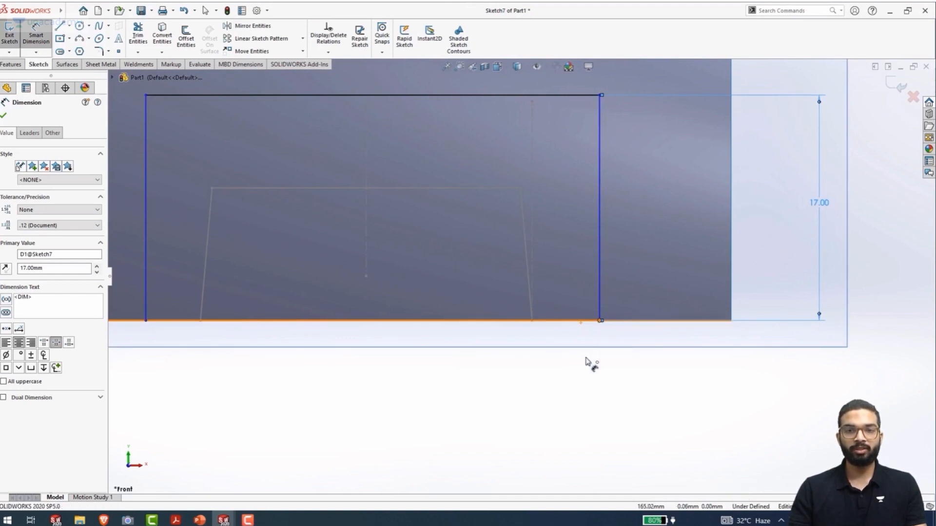
pyautogui.click(600, 321)
pyautogui.scroll(-4, 598, 332)
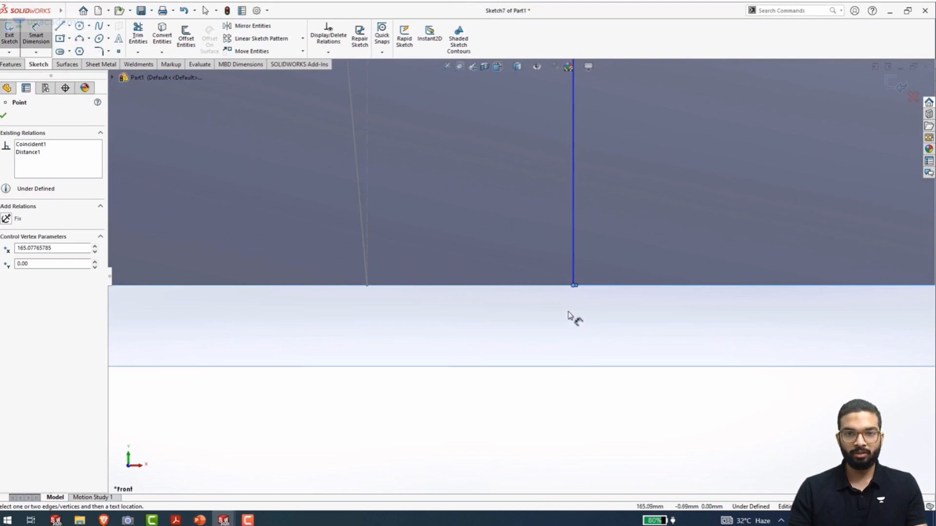
pyautogui.click(367, 286)
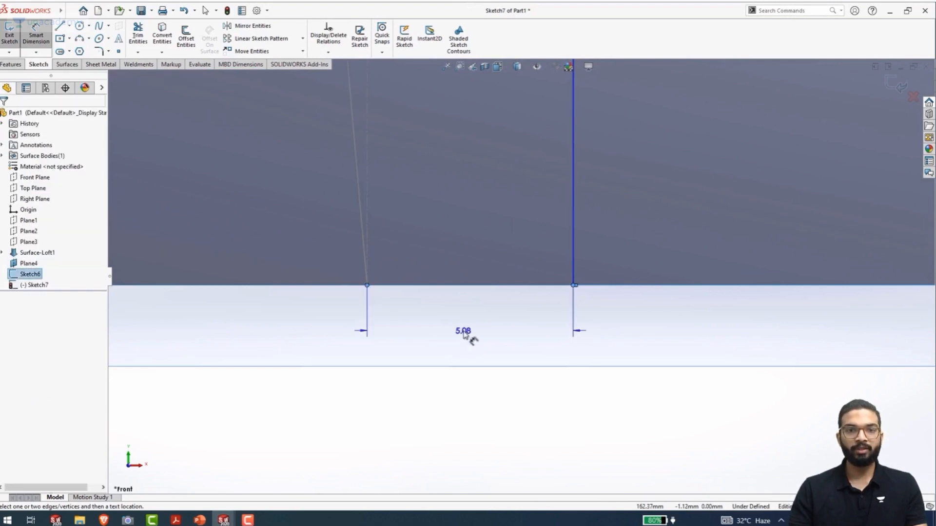
pyautogui.click(470, 337)
pyautogui.write('8.5')
pyautogui.press('Return')
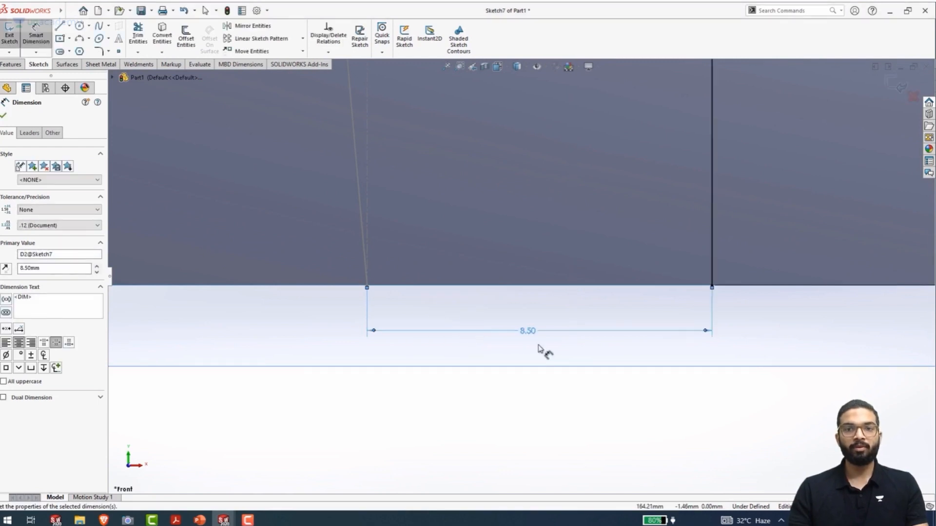
# Dimension the gap between the rectangle's and trapezoid's lower corners on the opposite side as 3.5 mm and exit the sketch
pyautogui.scroll(5, 537, 348)
pyautogui.scroll(2, 432, 292)
pyautogui.scroll(-4, 358, 272)
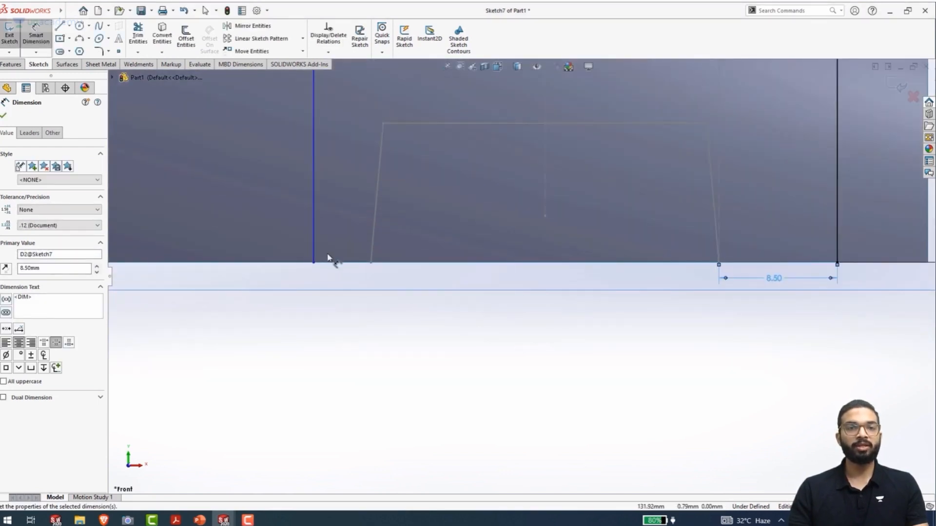
pyautogui.click(314, 263)
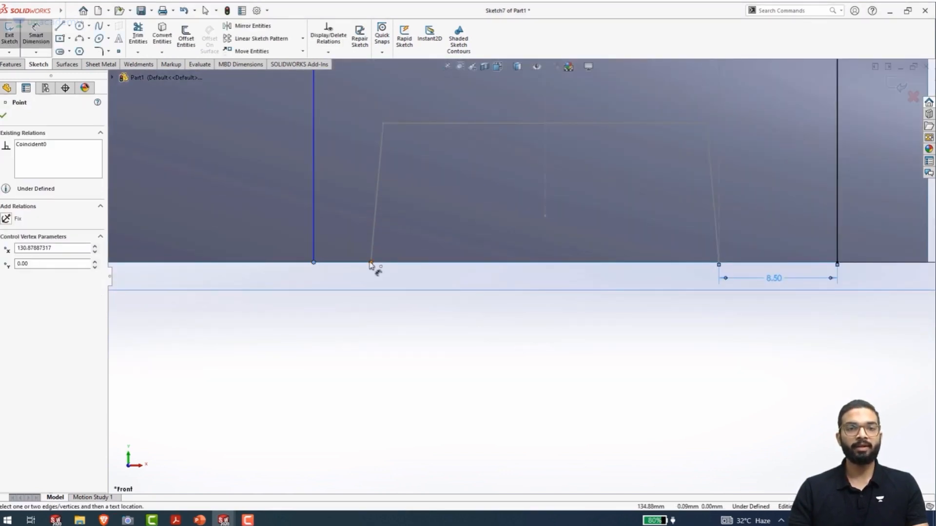
pyautogui.click(371, 263)
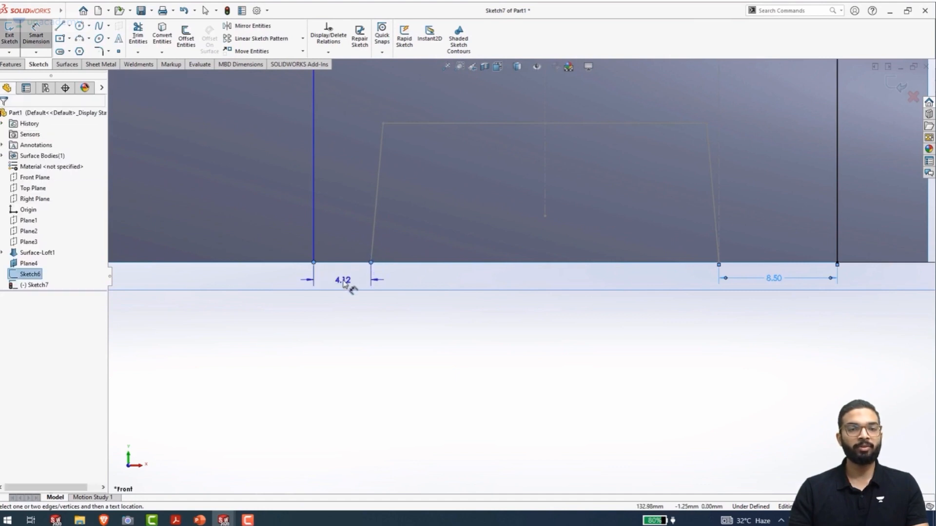
pyautogui.click(343, 283)
pyautogui.write('3.5')
pyautogui.press('Return')
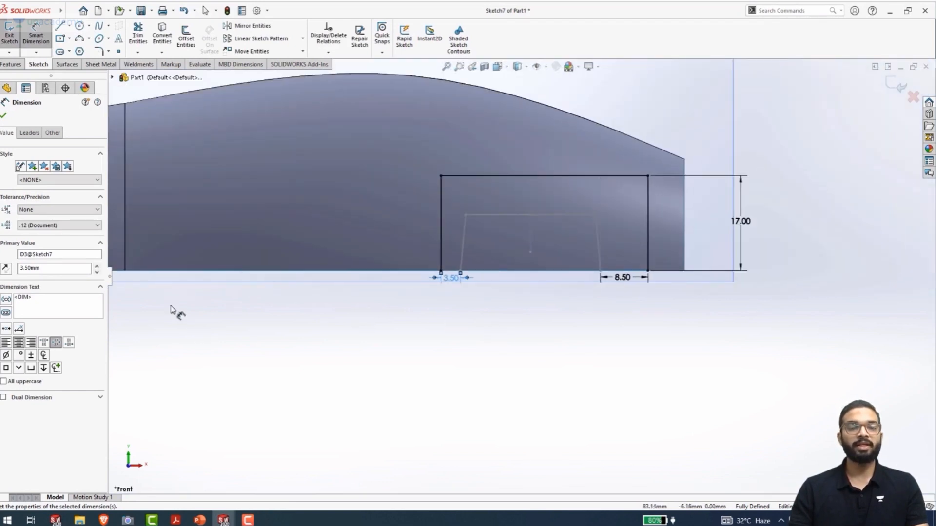
pyautogui.hotkey('ctrl', 'b')
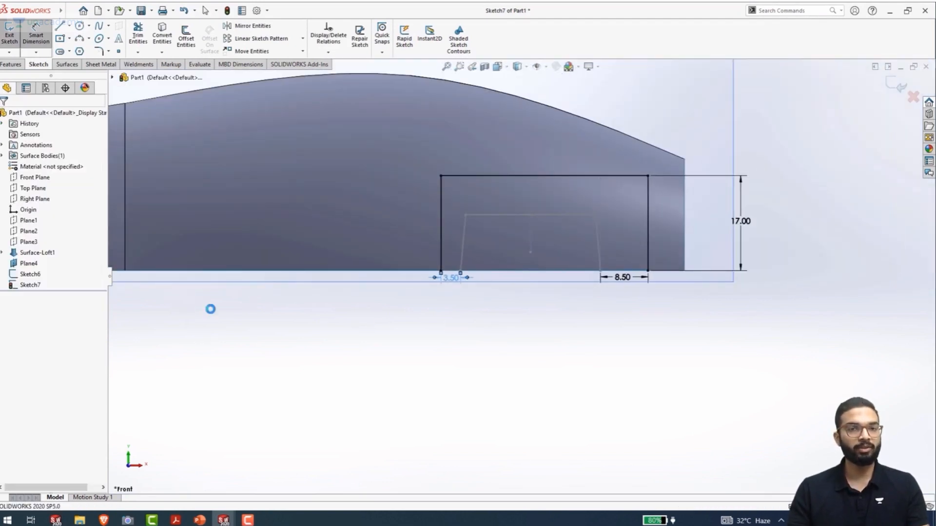
# Start a lofted surface using the three-sided rectangle on the Front Plane and the trapezoidal sketch on Plane4 as profiles
pyautogui.moveTo(465, 317); pyautogui.dragTo(384, 376, button='middle')
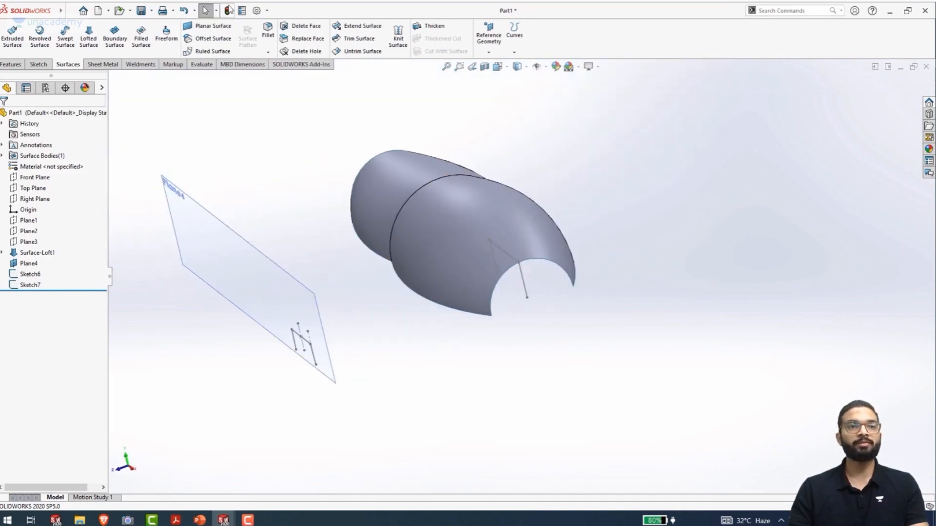
pyautogui.click(85, 43)
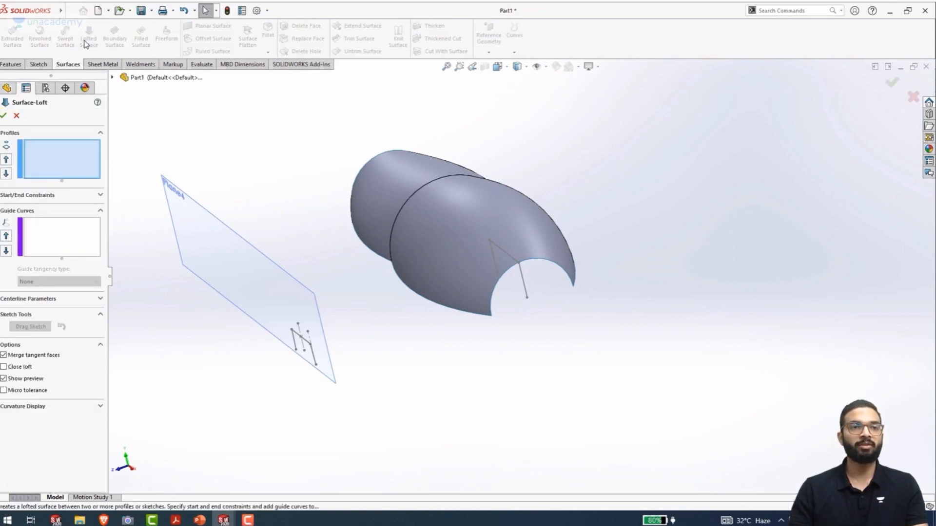
pyautogui.click(526, 291)
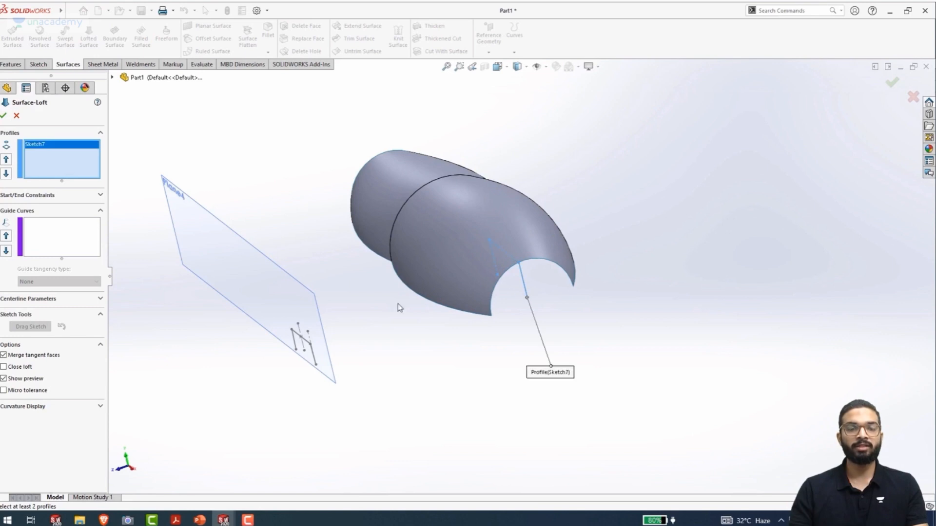
pyautogui.moveTo(316, 365); pyautogui.dragTo(354, 362, button='middle')
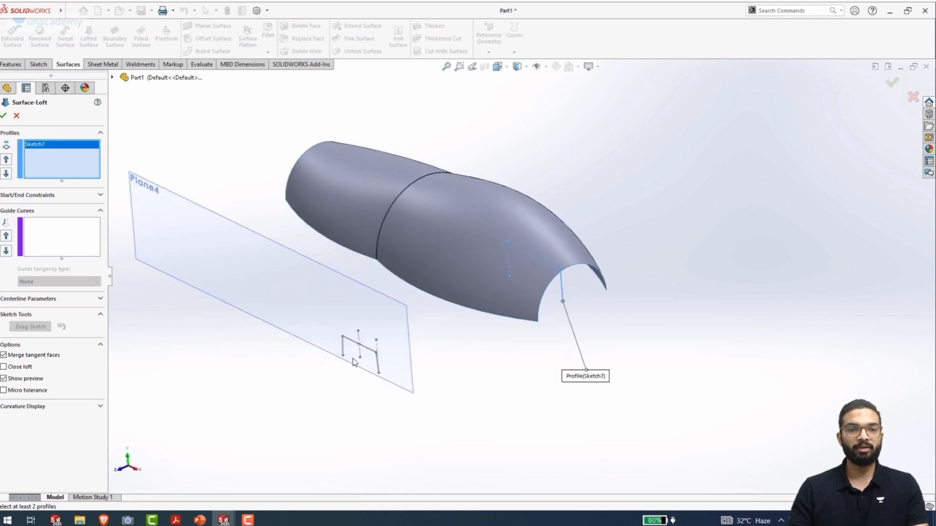
pyautogui.click(352, 346)
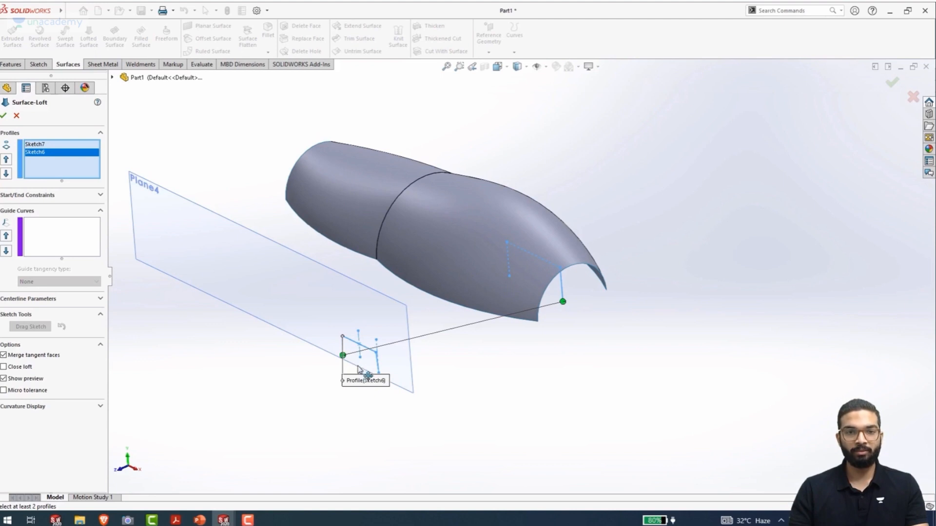
# Align the loft connector with the matching lower corners of both profiles and create the lofted surface
pyautogui.scroll(3, 367, 389)
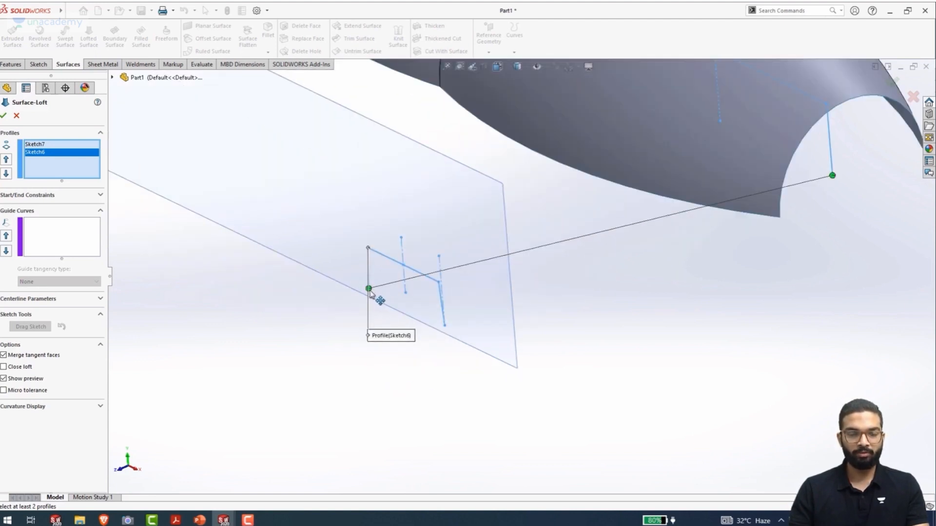
pyautogui.moveTo(369, 302); pyautogui.dragTo(392, 311, button='middle')
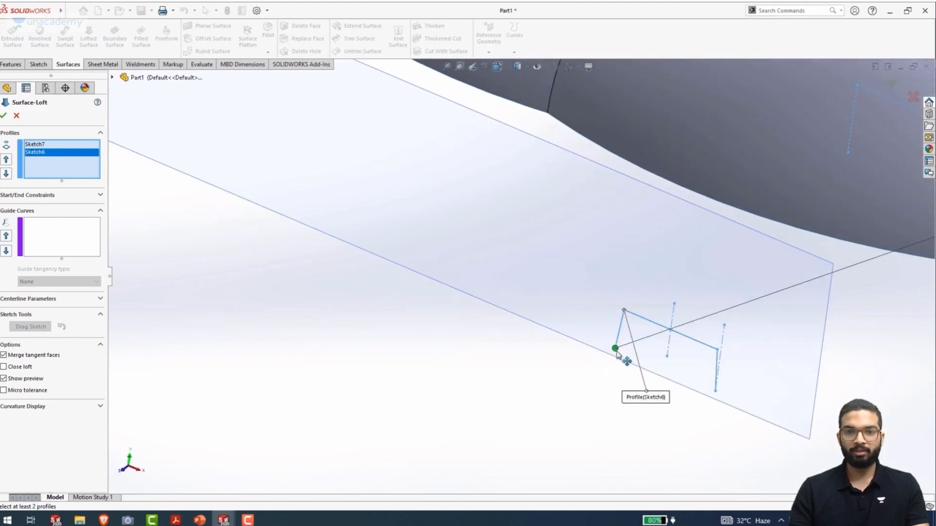
pyautogui.moveTo(613, 350); pyautogui.dragTo(553, 329, button='middle')
pyautogui.scroll(5, 731, 362)
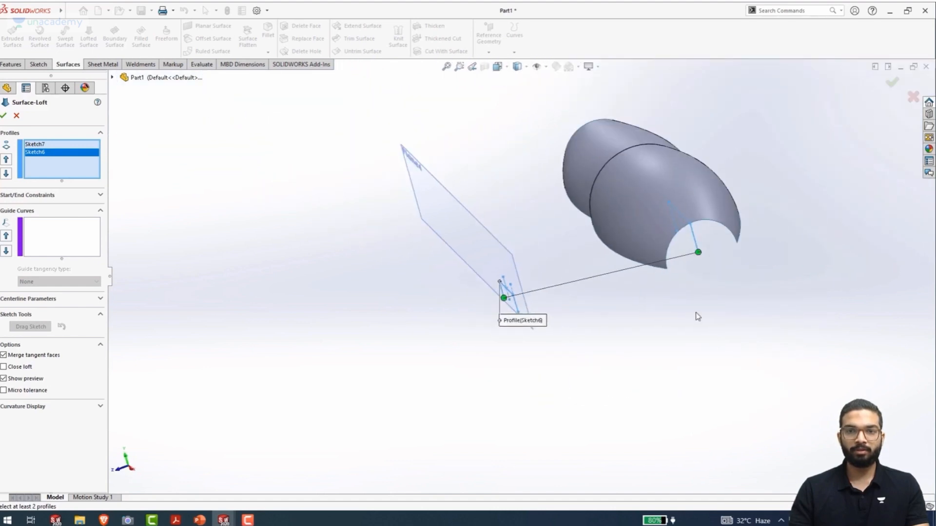
pyautogui.moveTo(700, 254); pyautogui.dragTo(674, 231)
pyautogui.moveTo(638, 319)
pyautogui.mouseDown(button='middle')
pyautogui.moveTo(660, 324)
pyautogui.moveTo(633, 325)
pyautogui.mouseUp(button='middle')
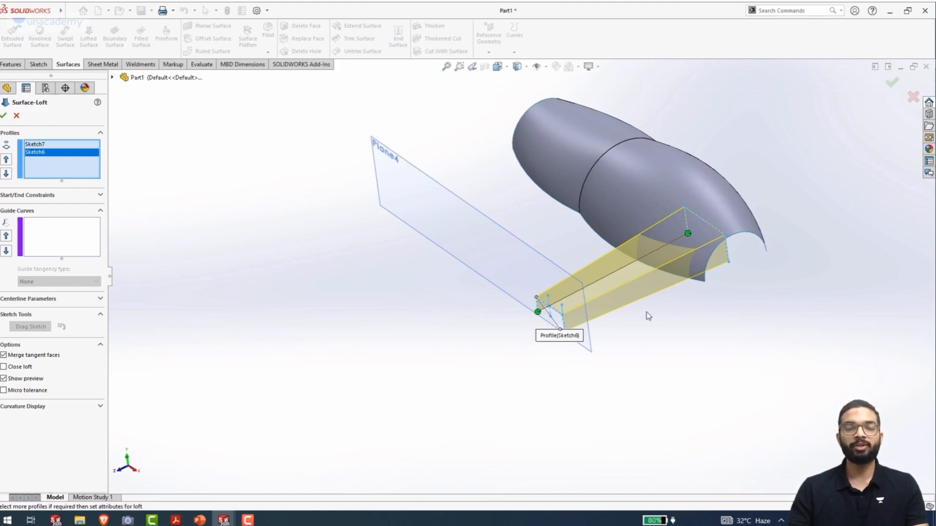
pyautogui.click(3, 116)
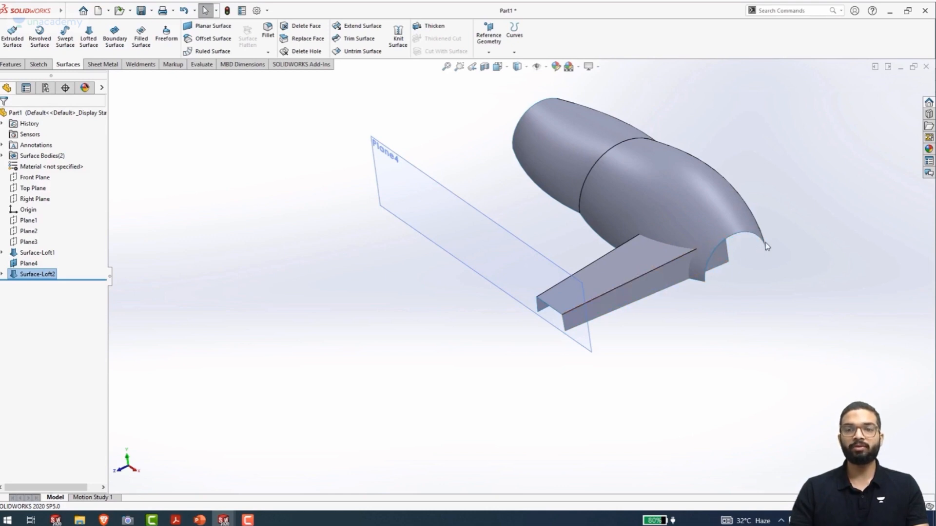
# Start a sketch on Plane4 and convert the three open-end edges of the tapered loft into sketch lines
pyautogui.click(464, 204)
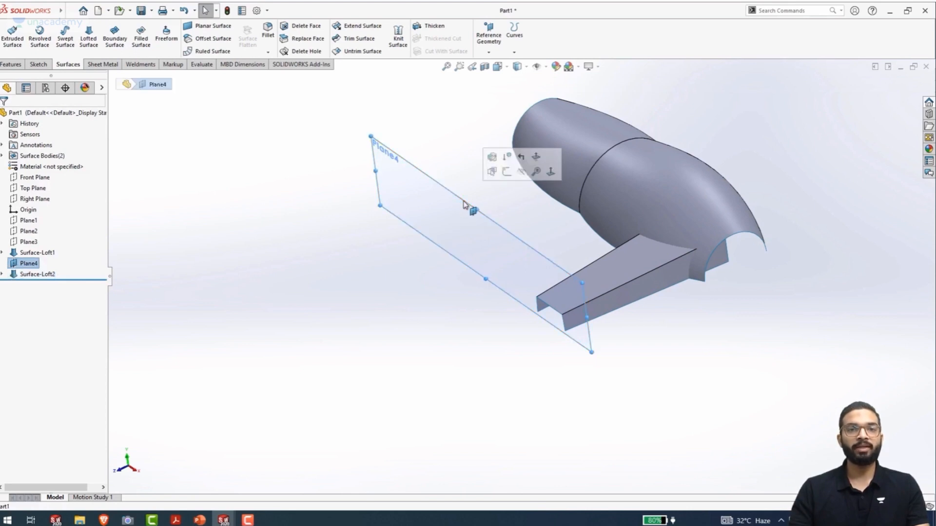
pyautogui.click(507, 171)
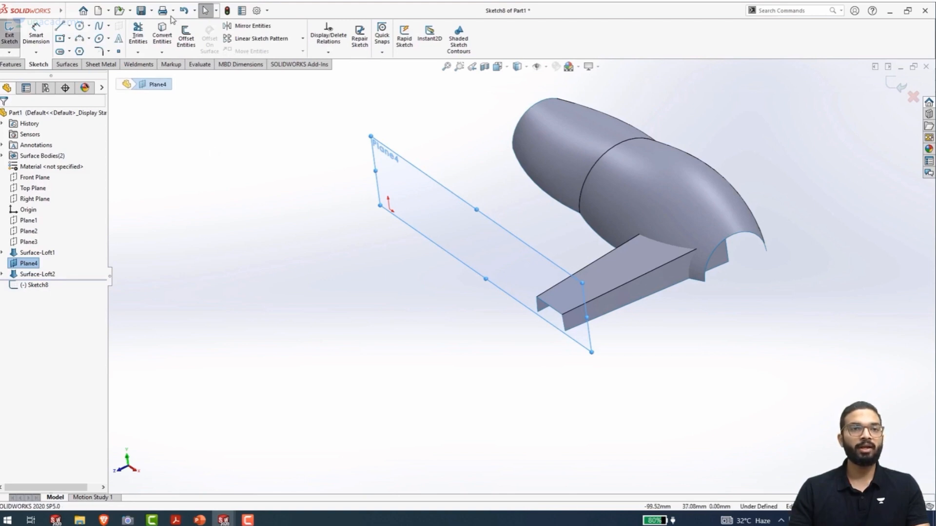
pyautogui.scroll(-4, 552, 331)
pyautogui.moveTo(560, 313); pyautogui.dragTo(524, 312, button='middle')
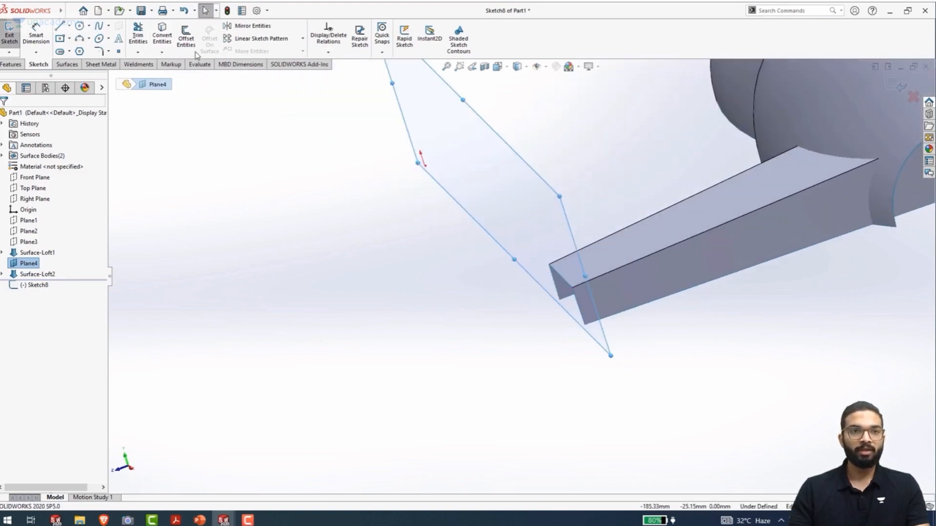
pyautogui.click(163, 41)
pyautogui.moveTo(554, 275); pyautogui.dragTo(315, 267, button='middle')
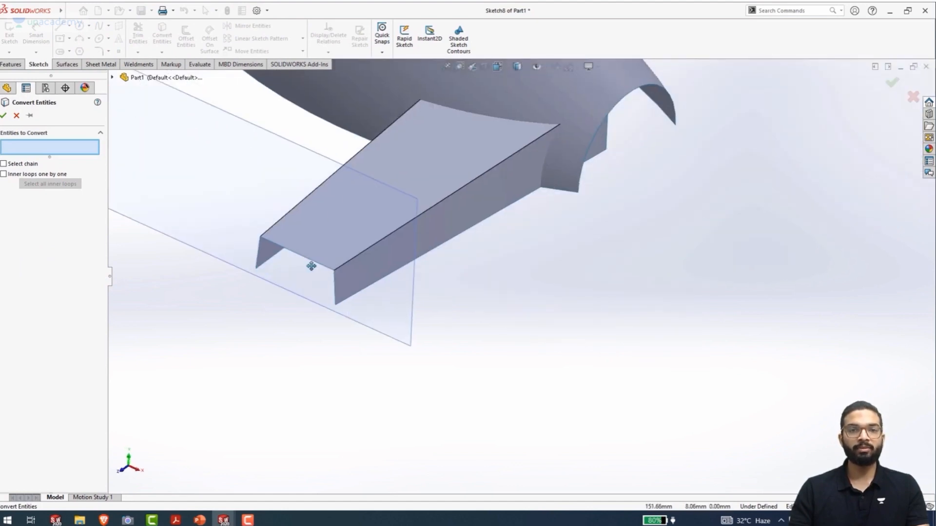
pyautogui.click(262, 267)
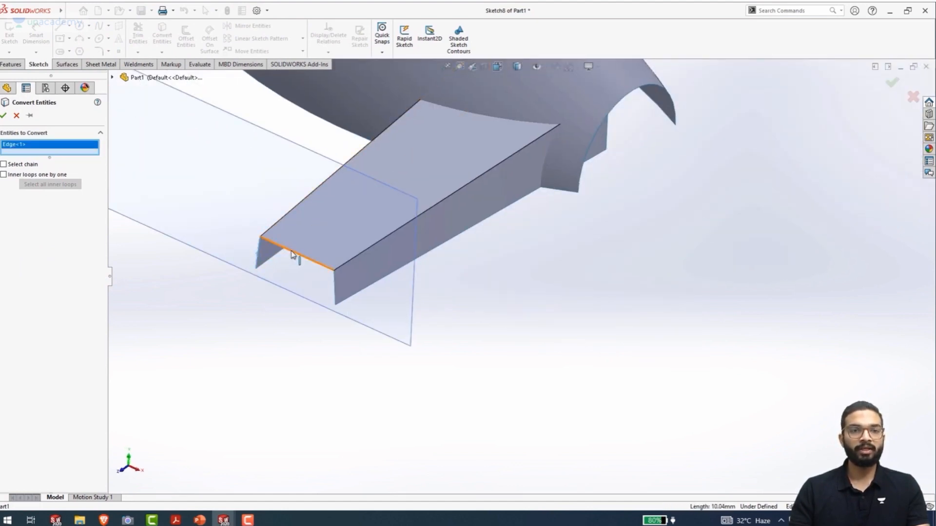
pyautogui.click(297, 259)
pyautogui.click(335, 292)
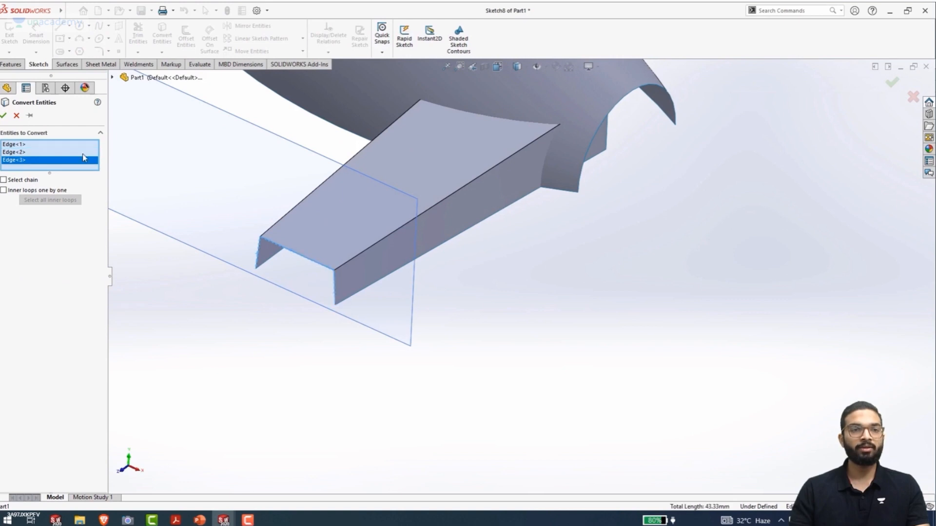
pyautogui.click(4, 116)
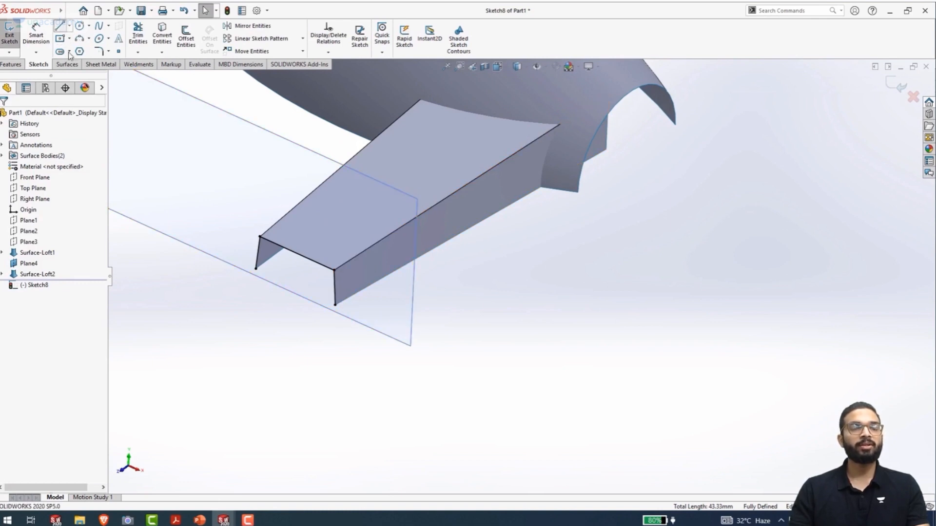
# Close the converted profile with a horizontal line between its two lower endpoints and exit the sketch
pyautogui.click(60, 25)
pyautogui.click(255, 268)
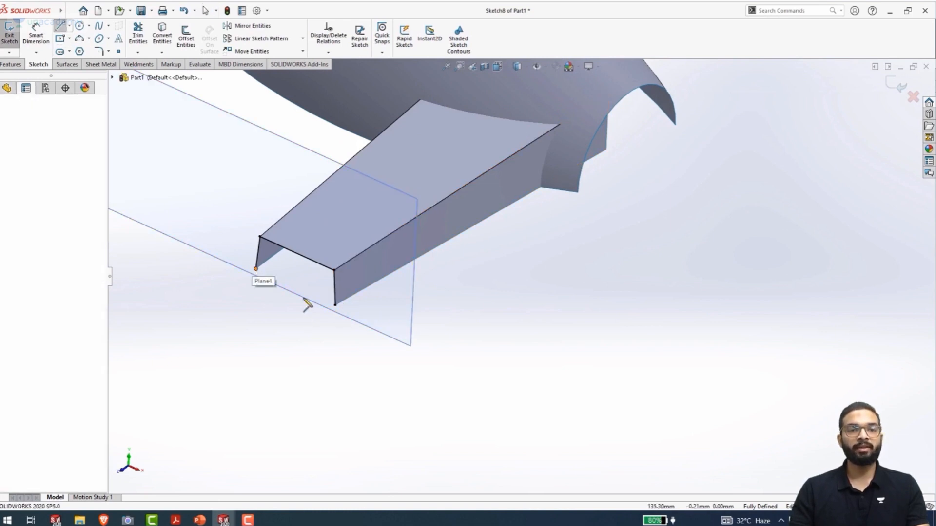
pyautogui.click(335, 305)
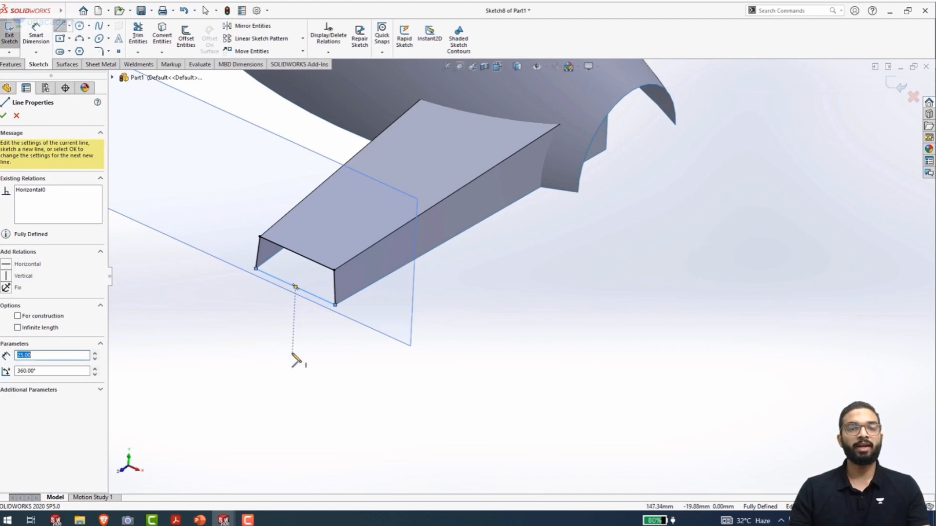
pyautogui.press('Escape')
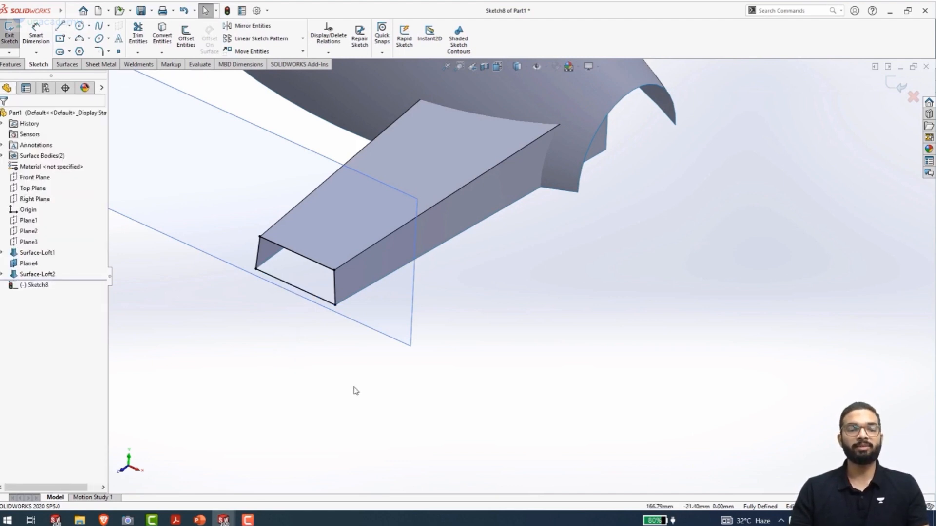
pyautogui.hotkey('ctrl', 'b')
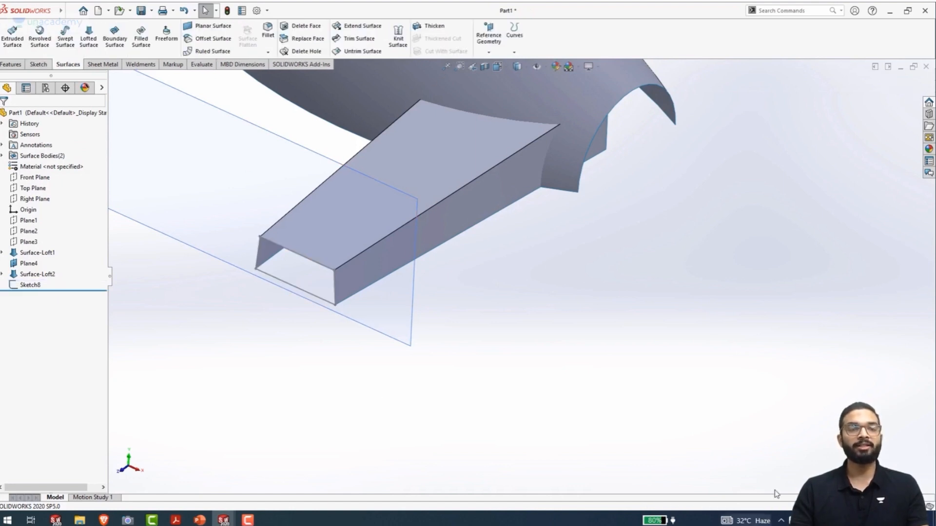
# Create a planar surface from the closed trapezoidal sketch to cap the outer end of the tapered loft
pyautogui.click(213, 27)
pyautogui.click(299, 293)
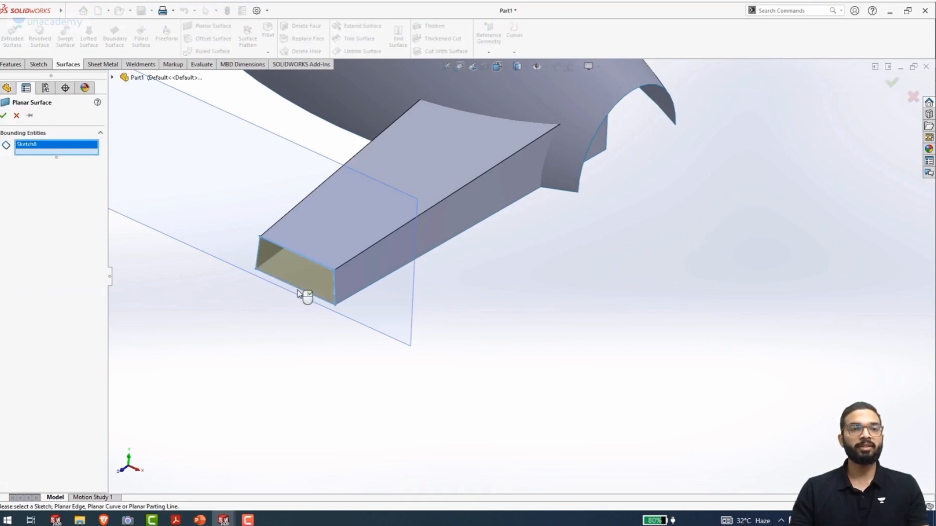
pyautogui.click(4, 116)
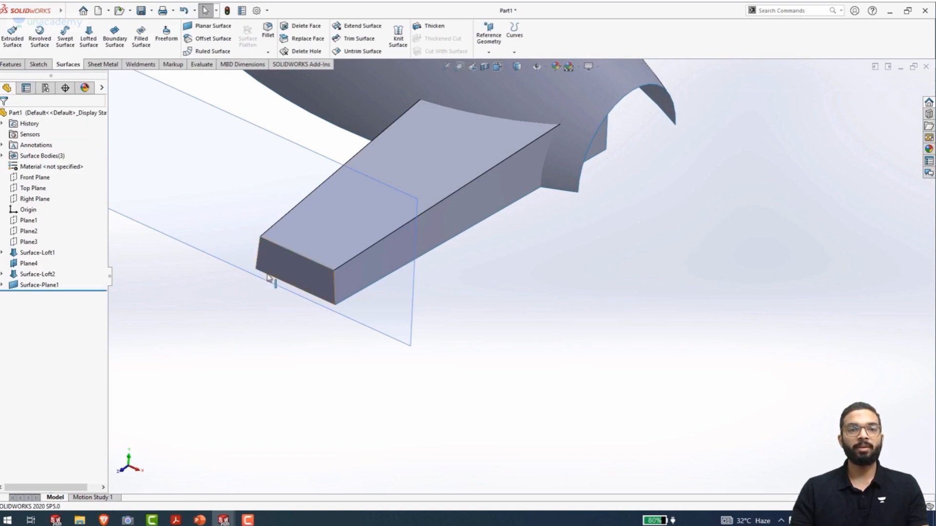
# Start a mutual surface trim between the tapered arm loft and the main lofted body
pyautogui.moveTo(382, 315); pyautogui.dragTo(366, 326, button='middle')
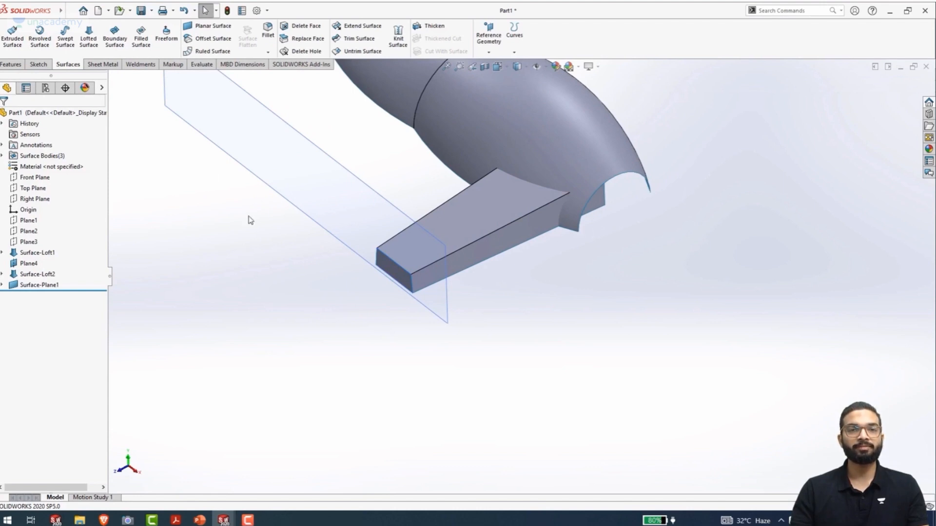
pyautogui.moveTo(429, 254); pyautogui.dragTo(300, 245, button='middle')
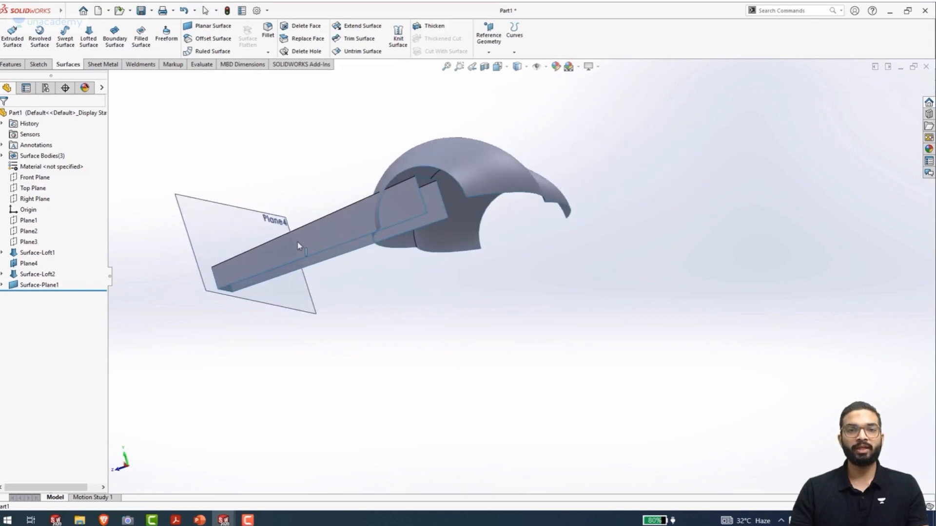
pyautogui.click(357, 42)
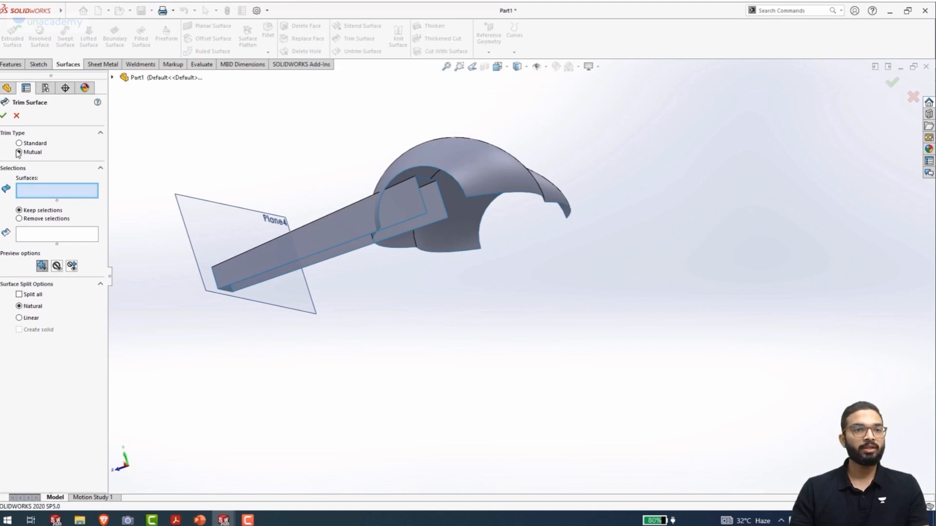
pyautogui.click(19, 152)
pyautogui.click(359, 226)
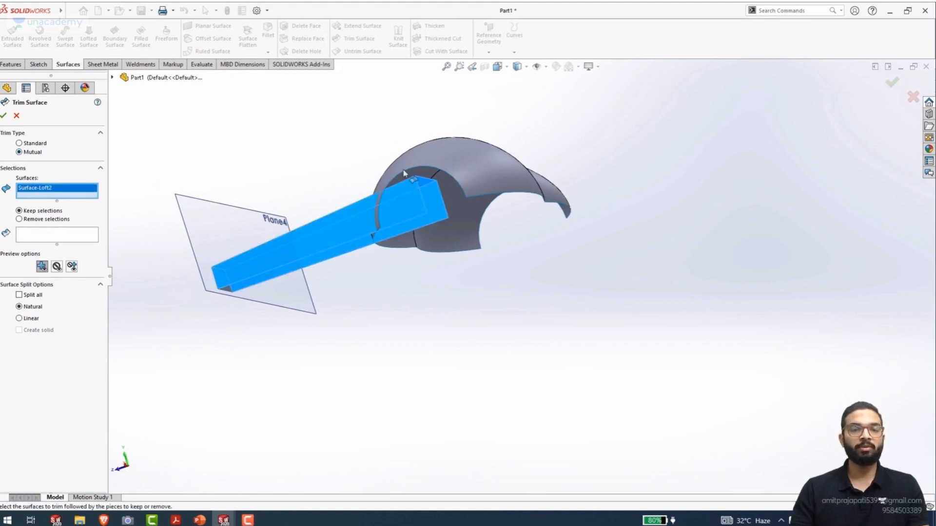
pyautogui.click(368, 229)
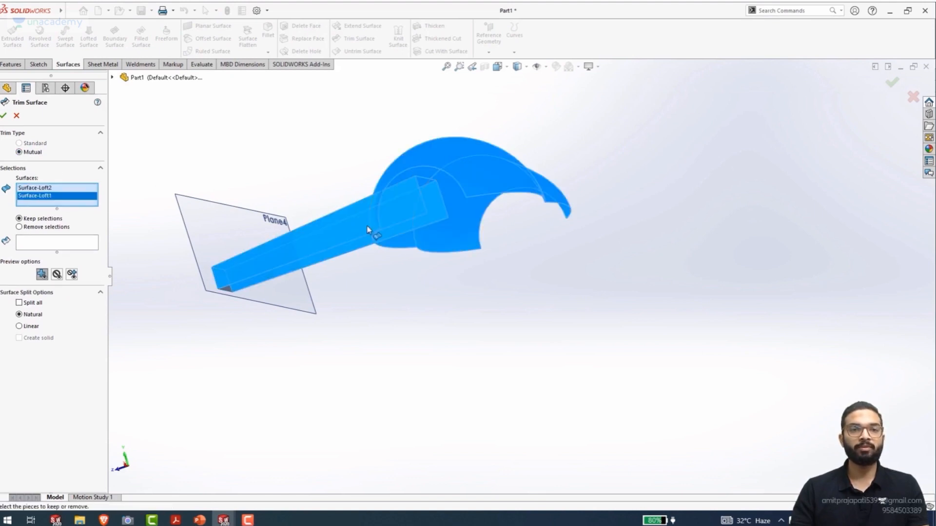
# Remove the arm piece inside the body and the body patch enclosed by the arm, and complete the mutual trim
pyautogui.click(56, 248)
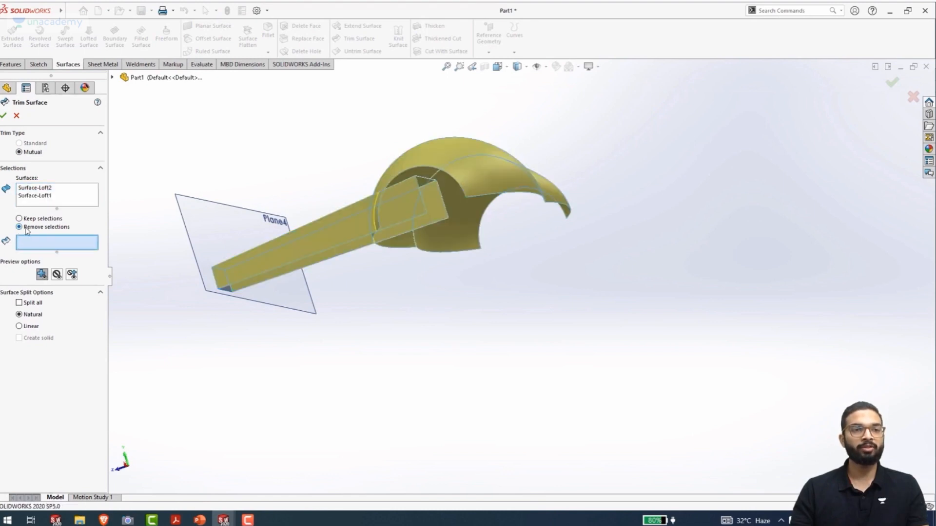
pyautogui.click(408, 208)
pyautogui.moveTo(416, 324); pyautogui.dragTo(331, 229, button='middle')
pyautogui.click(332, 229)
pyautogui.moveTo(324, 287); pyautogui.dragTo(359, 308, button='middle')
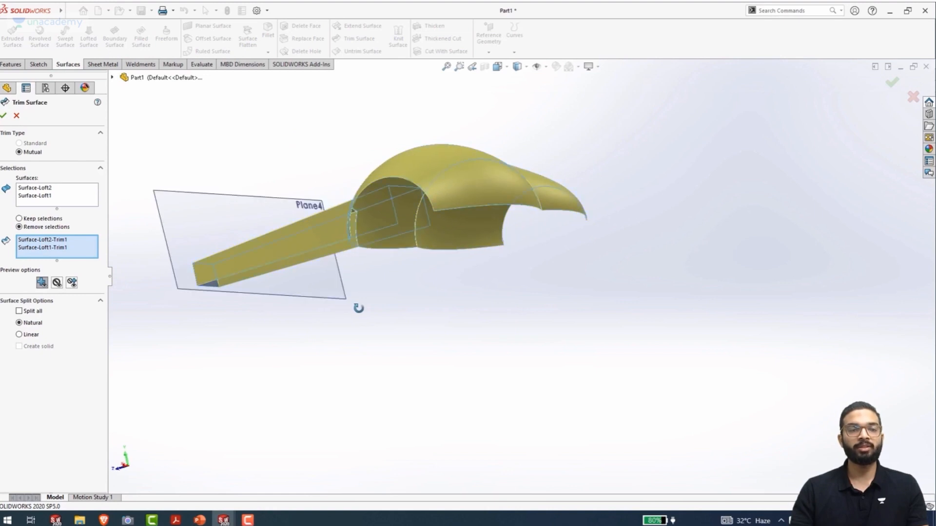
pyautogui.click(4, 116)
# Hide Plane4 at the outer end of the arm
pyautogui.moveTo(294, 229)
pyautogui.mouseDown(button='middle')
pyautogui.moveTo(250, 237)
pyautogui.moveTo(292, 233)
pyautogui.mouseUp(button='middle')
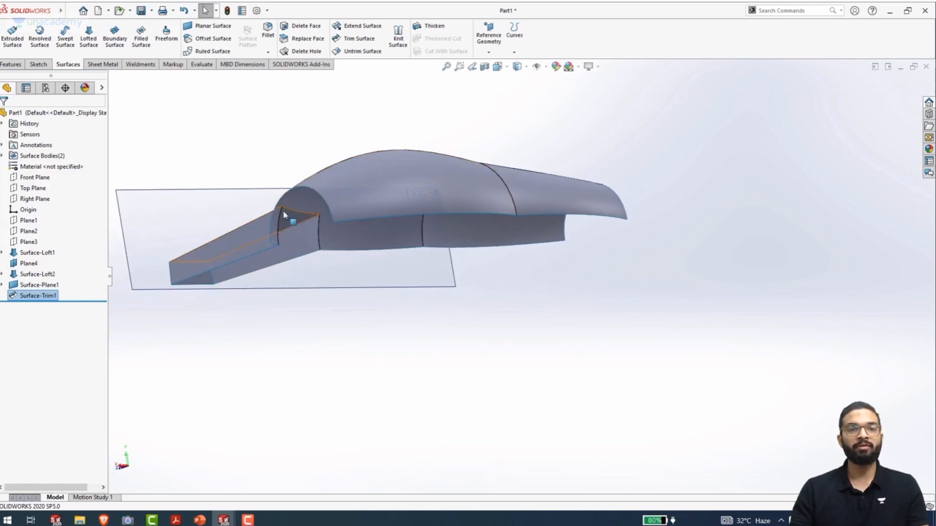
pyautogui.moveTo(236, 244); pyautogui.dragTo(303, 185, button='middle')
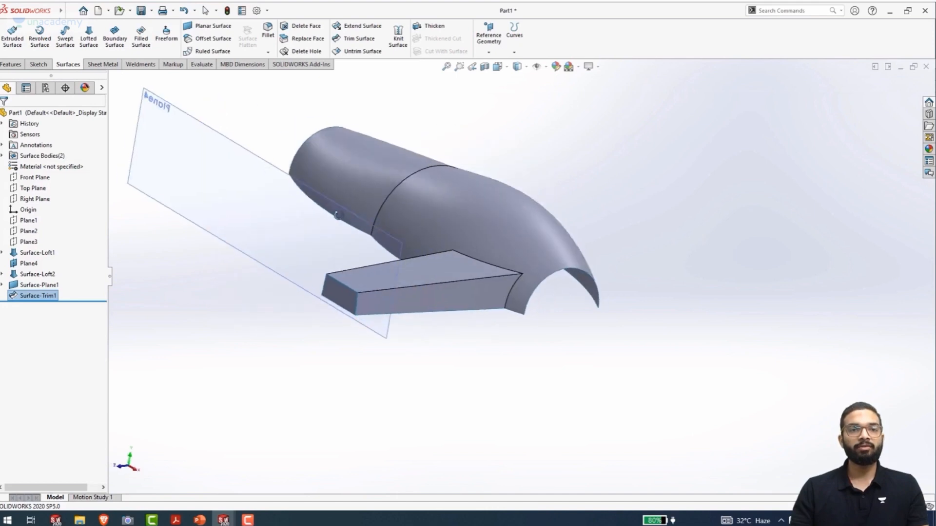
pyautogui.click(303, 188)
pyautogui.click(354, 155)
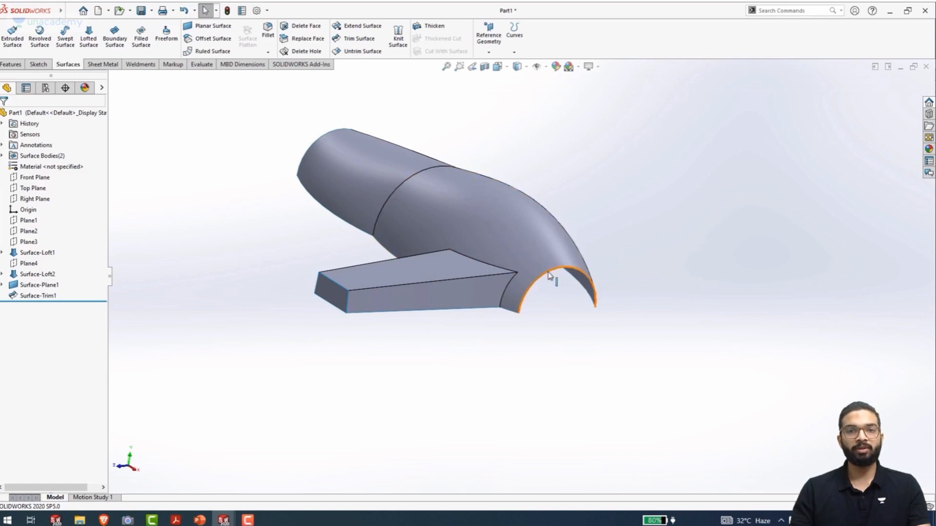
# Start a sketch on Plane3 and convert the main body's curved open-end edge into a sketch arc
pyautogui.click(29, 242)
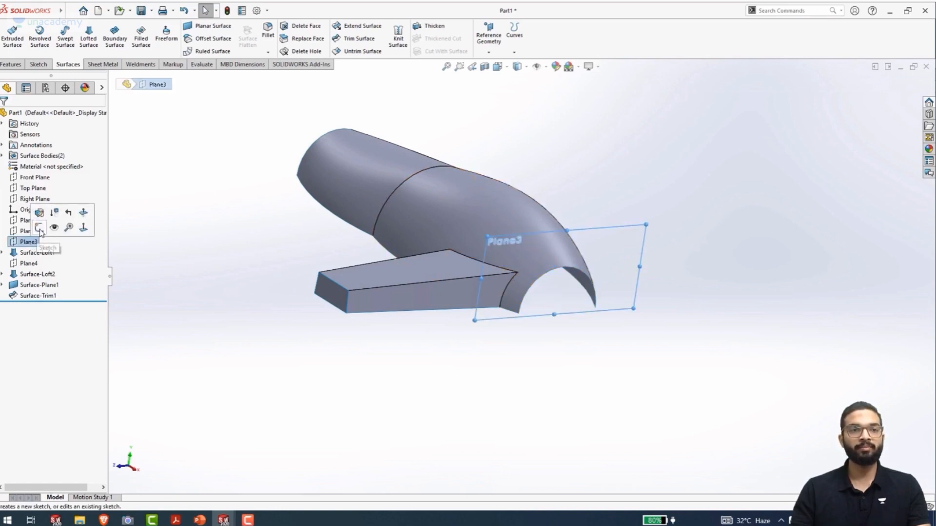
pyautogui.click(40, 227)
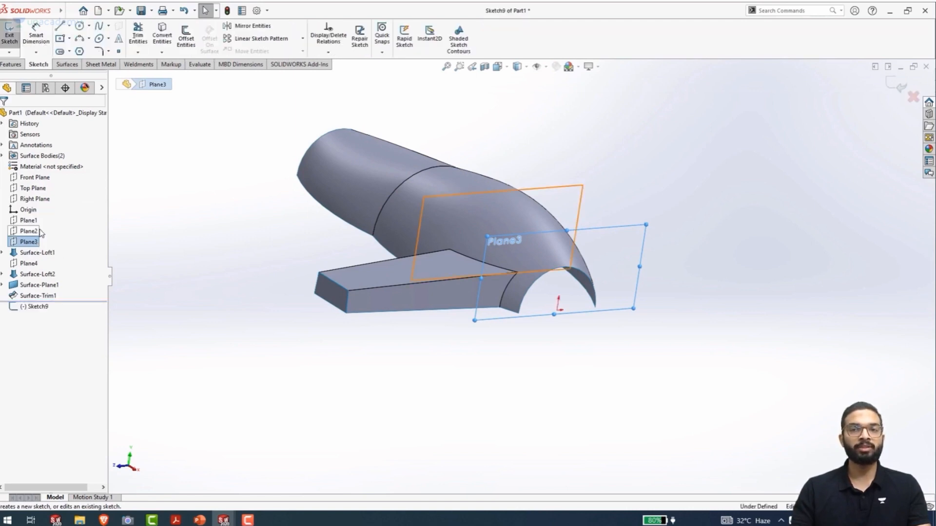
pyautogui.click(550, 275)
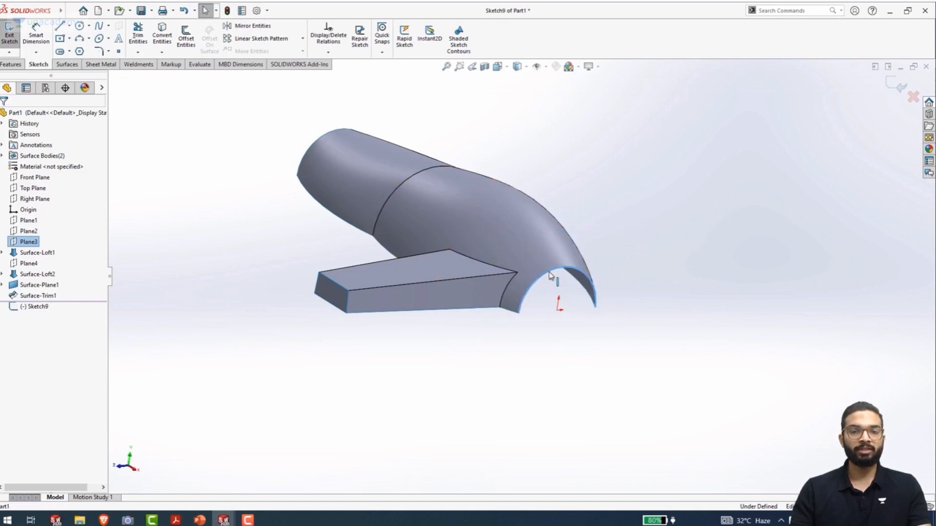
pyautogui.click(165, 32)
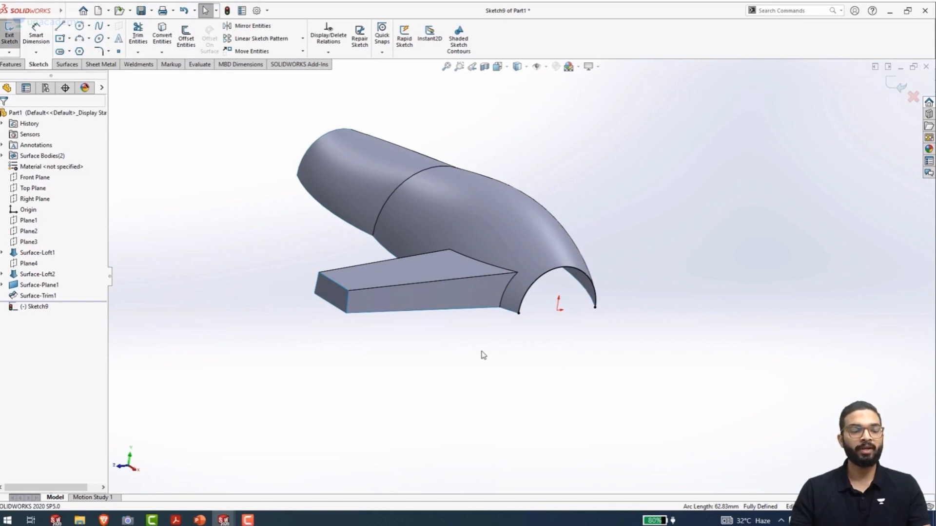
# Close the converted arc with a horizontal line between its two lower endpoints and exit the sketch
pyautogui.press('l')
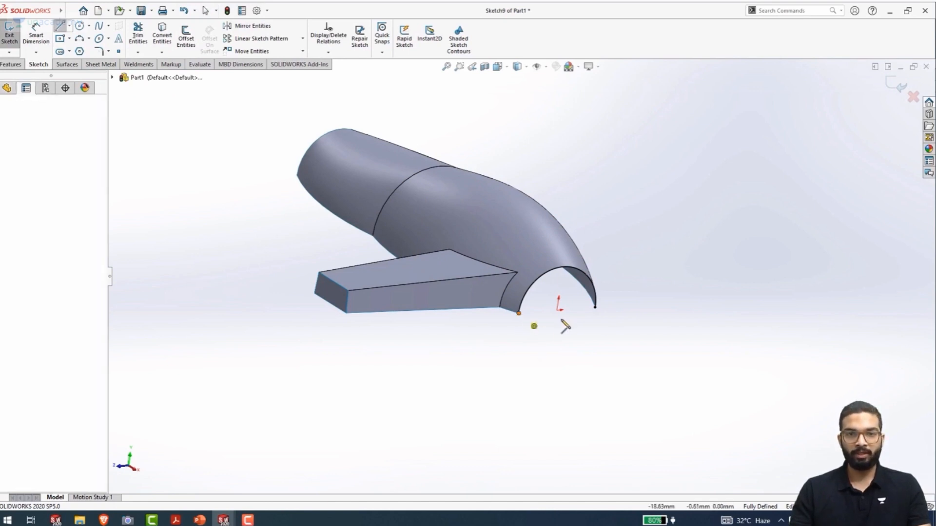
pyautogui.click(519, 313)
pyautogui.click(596, 308)
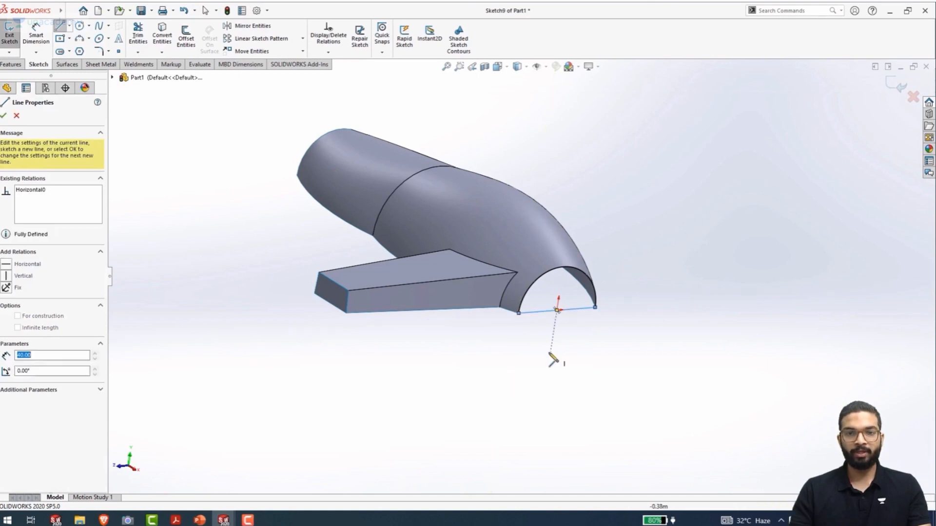
pyautogui.scroll(-3, 572, 324)
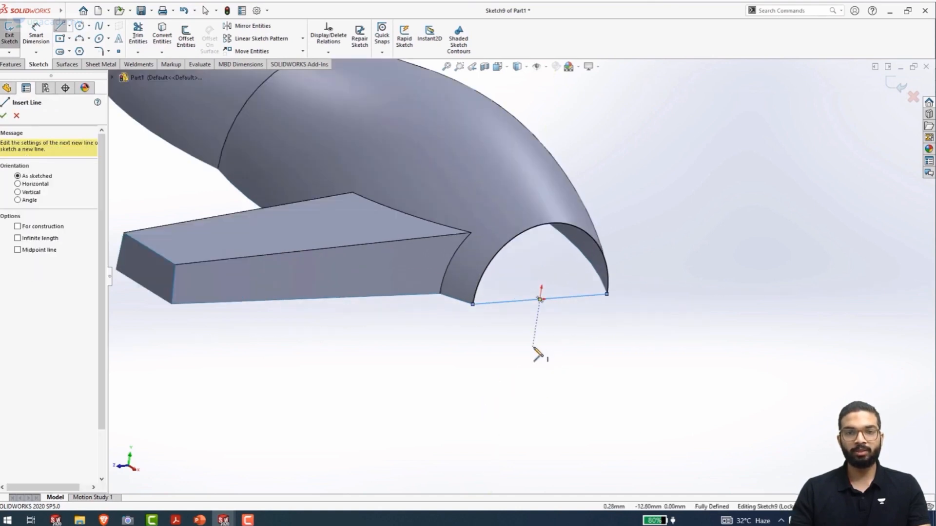
pyautogui.press('Escape')
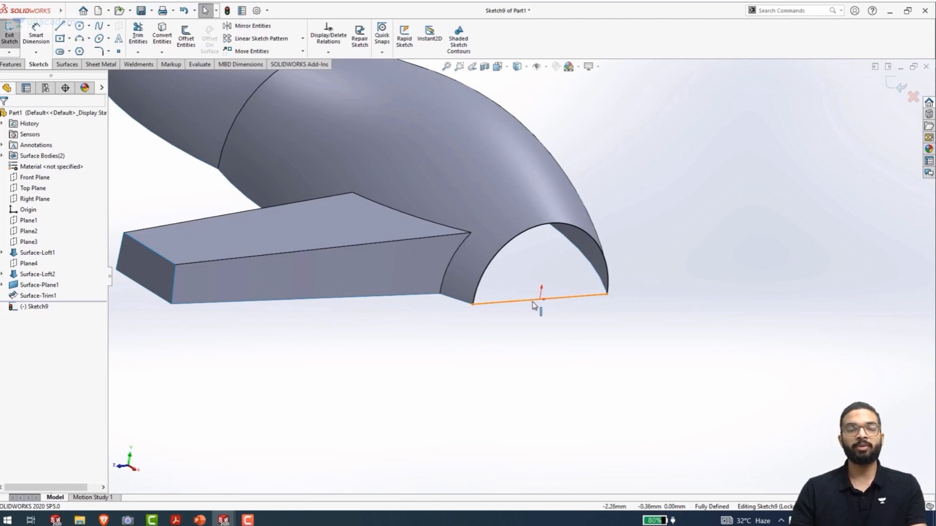
pyautogui.hotkey('ctrl', 'b')
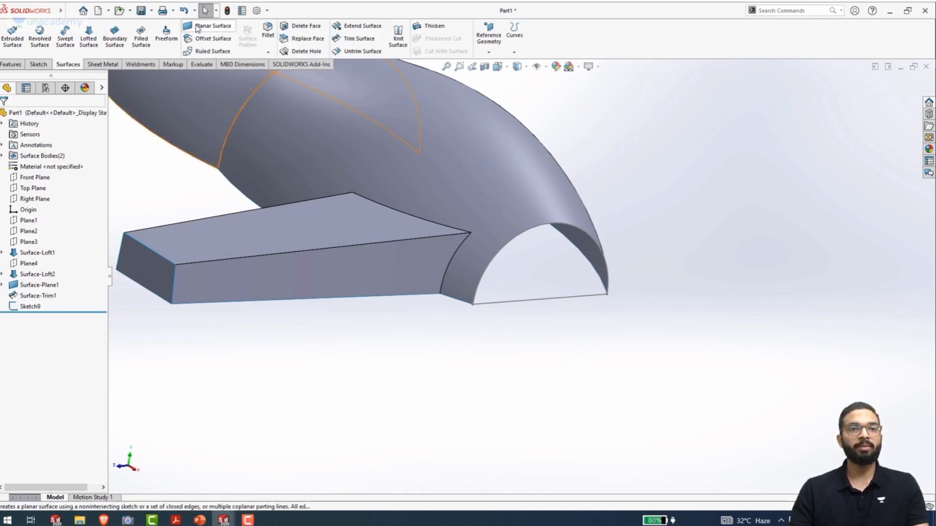
# Create a planar surface from the closed half-round sketch to cap the main body's open end on Plane3
pyautogui.click(197, 29)
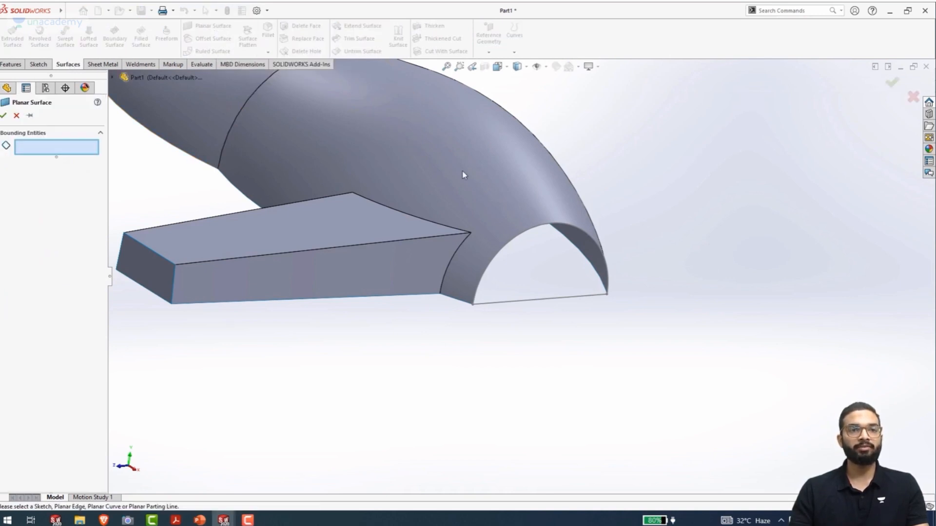
pyautogui.click(525, 306)
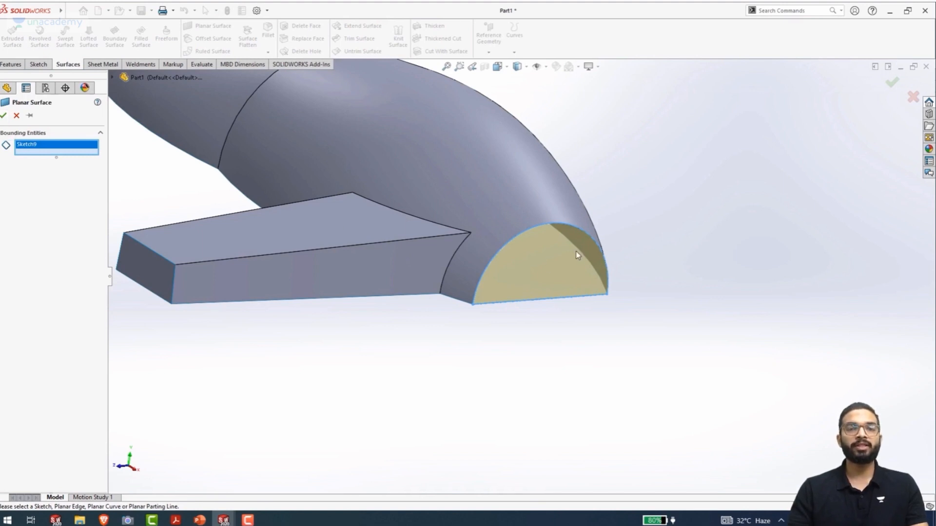
pyautogui.click(4, 116)
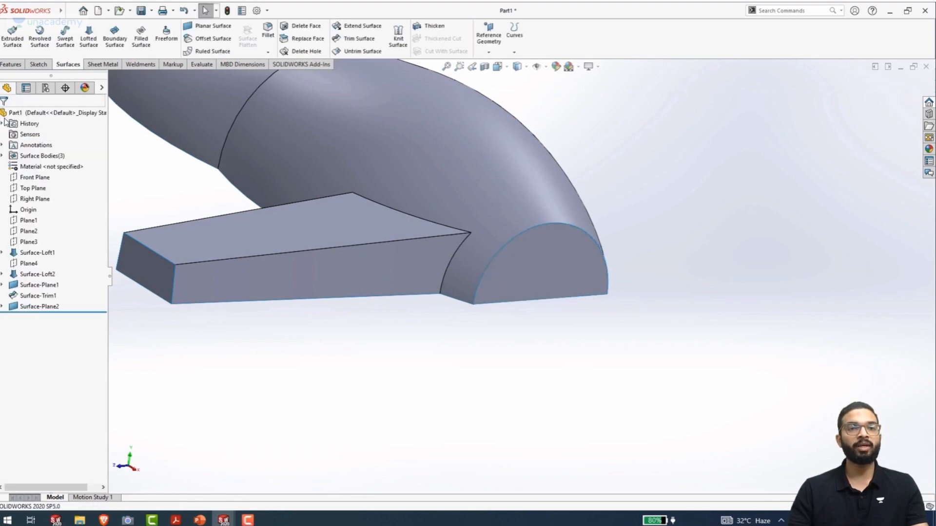
pyautogui.moveTo(481, 322); pyautogui.dragTo(470, 281, button='middle')
pyautogui.hotkey('ctrl', '7')
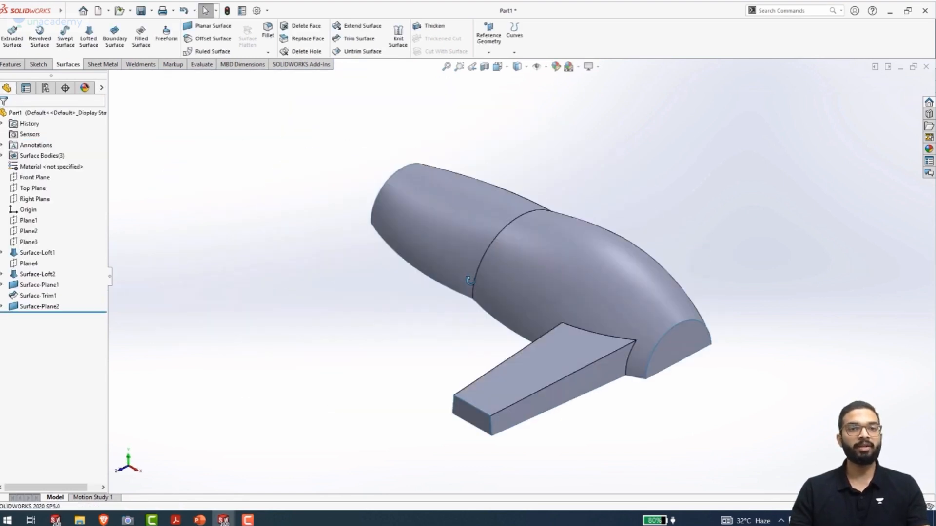
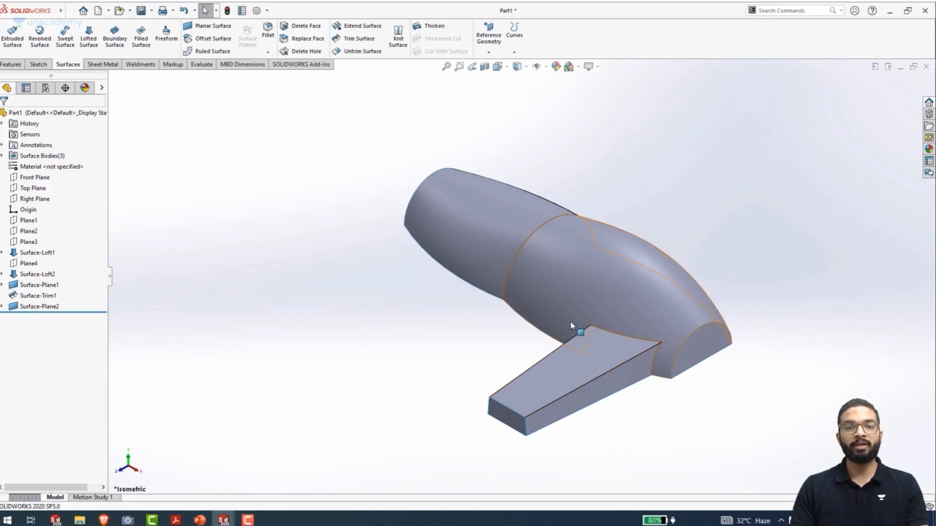
# Start a sketch on the Top Plane and draw an ellipse on the arm's left long edge near its outer end, radii about 11.7 and 5 mm
pyautogui.click(37, 190)
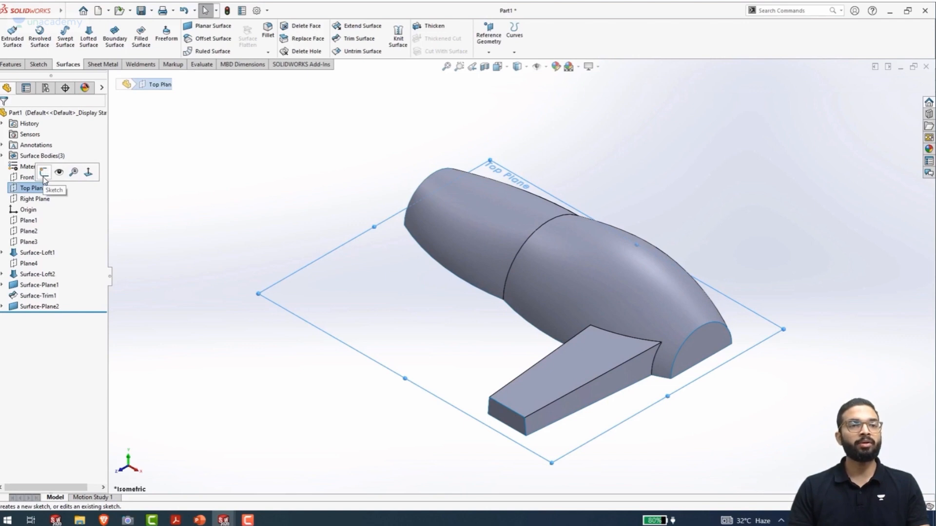
pyautogui.click(44, 172)
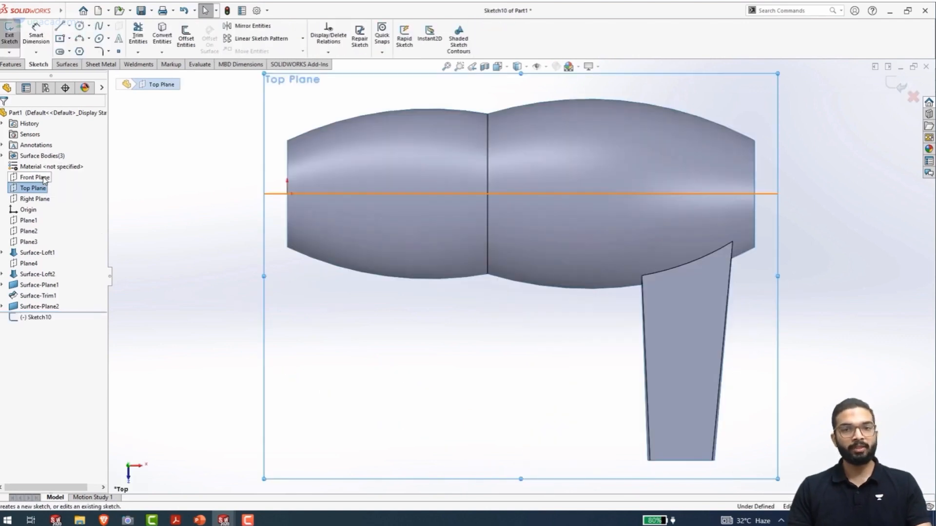
pyautogui.scroll(-2, 483, 361)
pyautogui.scroll(2, 483, 361)
pyautogui.keyDown('ctrl'); pyautogui.moveTo(485, 364); pyautogui.dragTo(330, 379, button='middle'); pyautogui.keyUp('ctrl')
pyautogui.press('Escape')
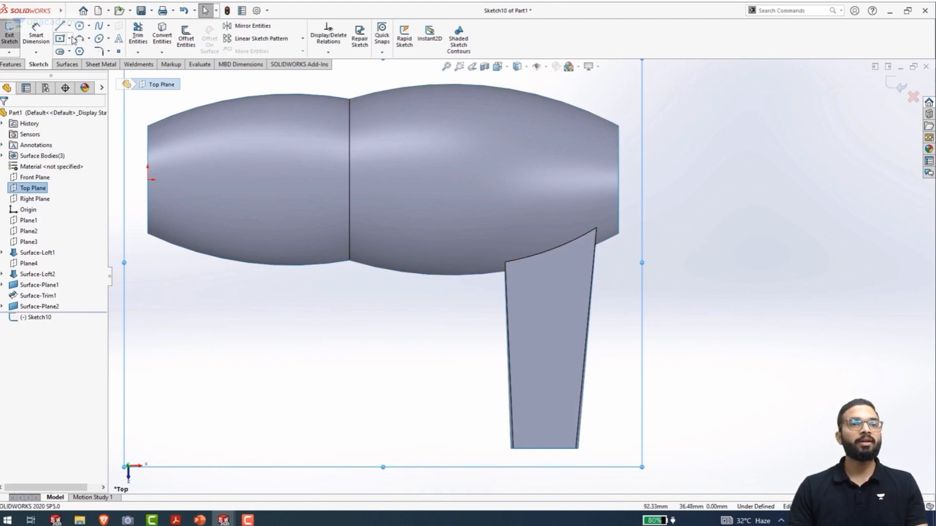
pyautogui.click(98, 40)
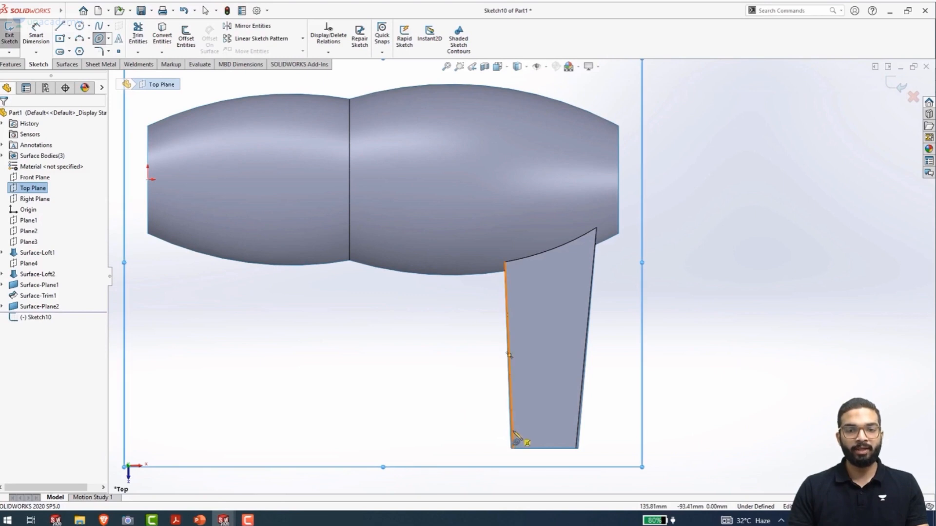
pyautogui.scroll(-2, 514, 438)
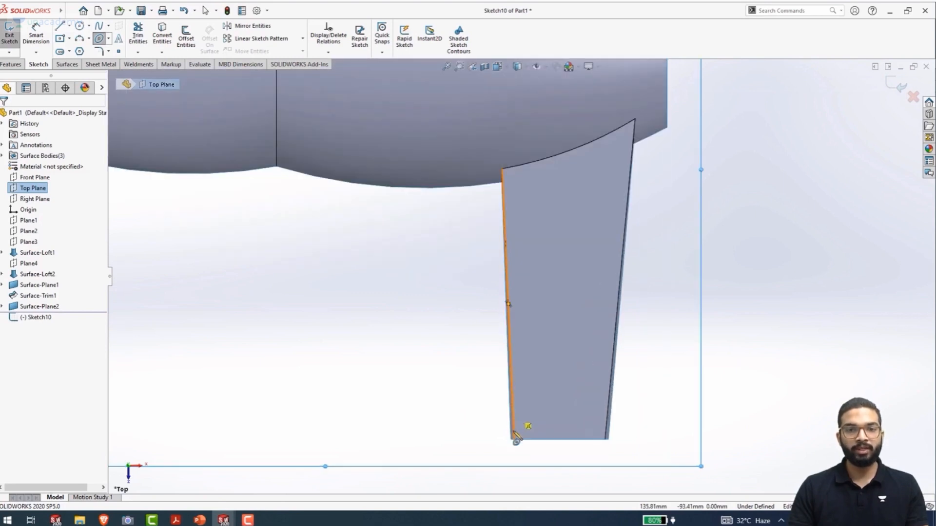
pyautogui.click(512, 402)
pyautogui.click(558, 401)
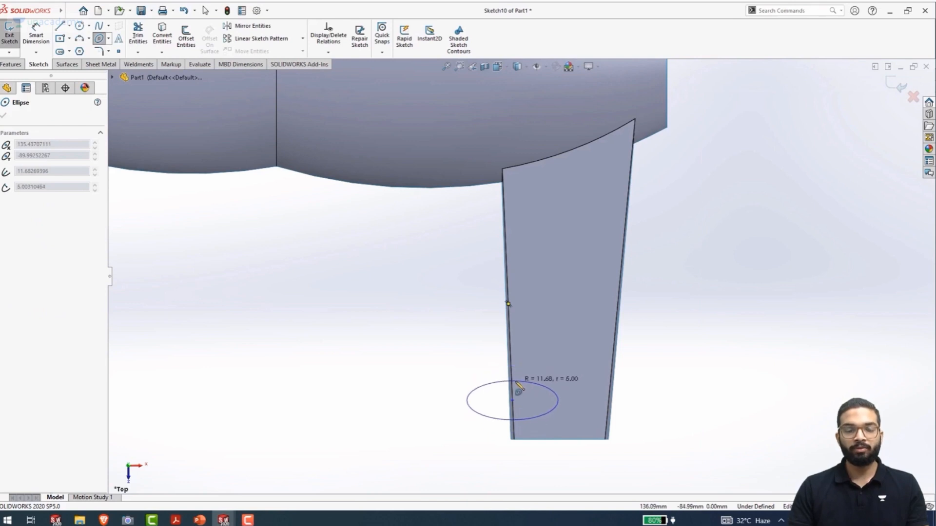
pyautogui.click(519, 389)
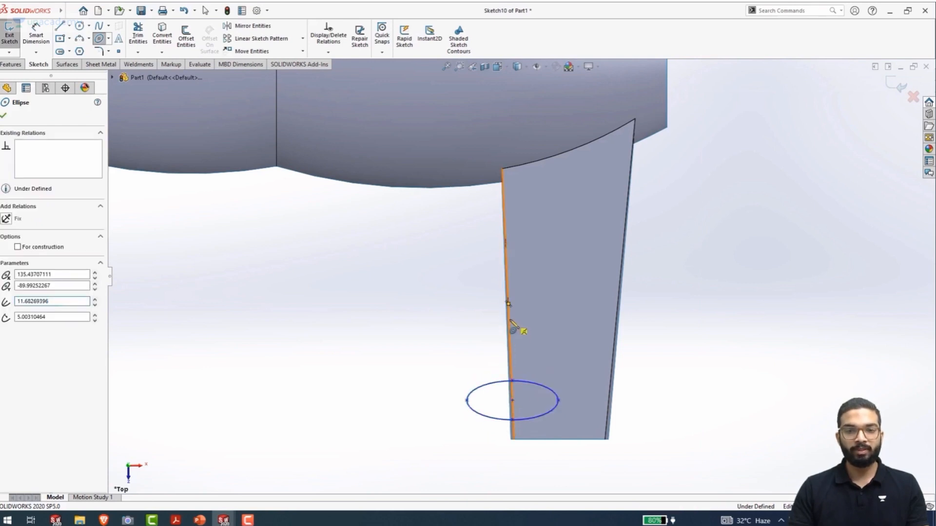
# Draw two more ellipses along the arm's left edge towards the main body, radii about 11.7 × 6.5 mm and 9.6 × 5.7 mm
pyautogui.click(508, 319)
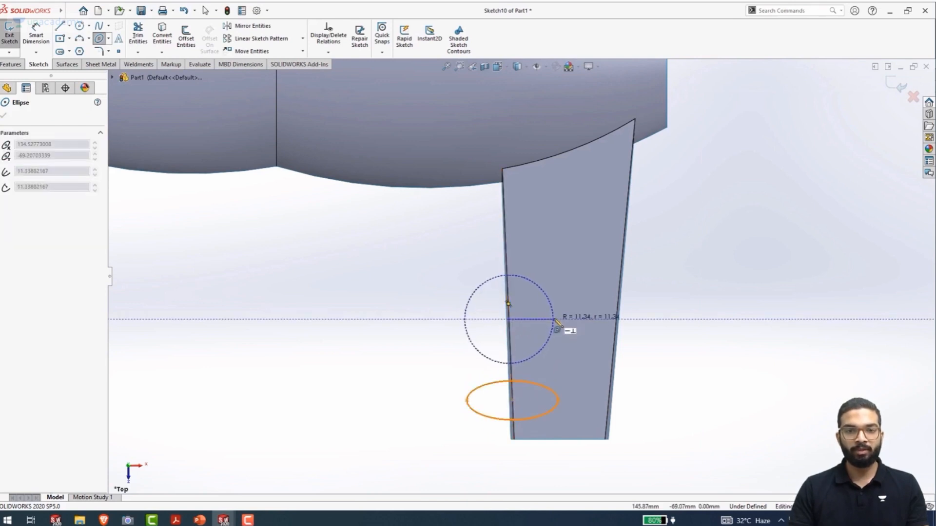
pyautogui.click(509, 296)
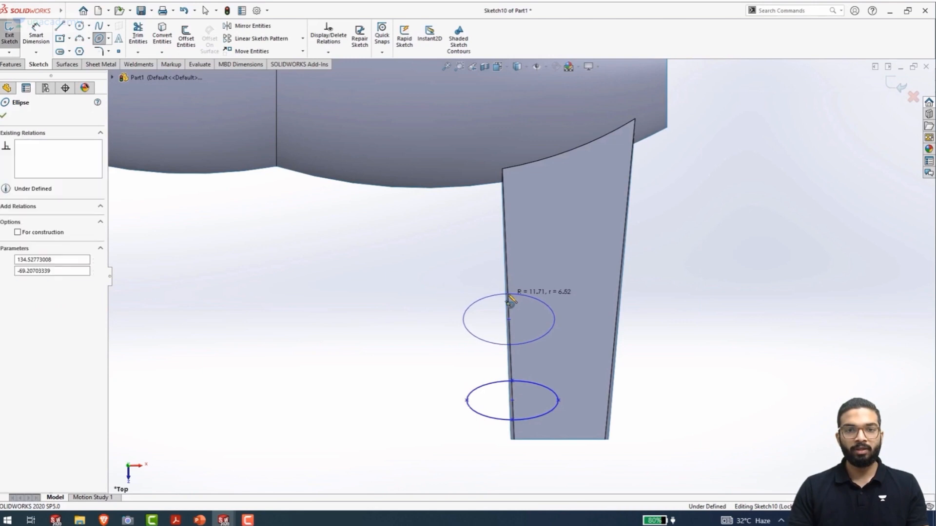
pyautogui.click(506, 252)
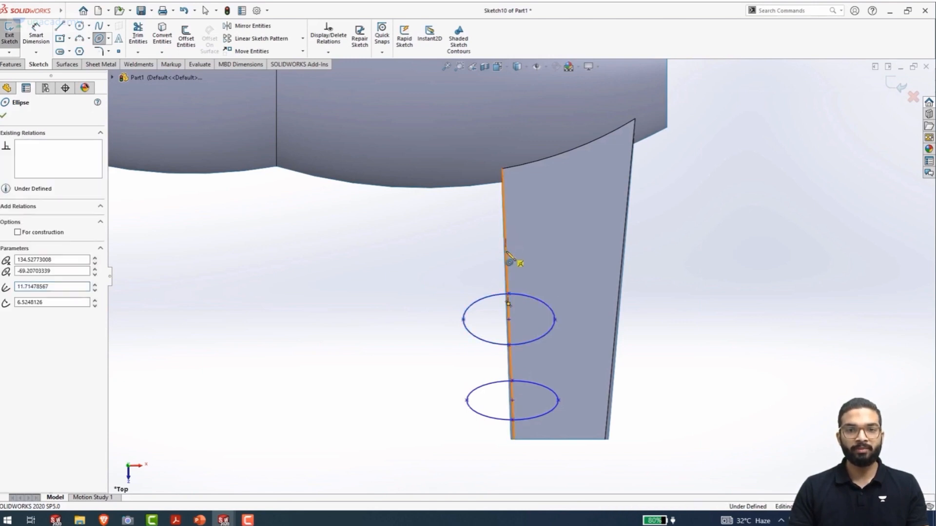
pyautogui.click(547, 252)
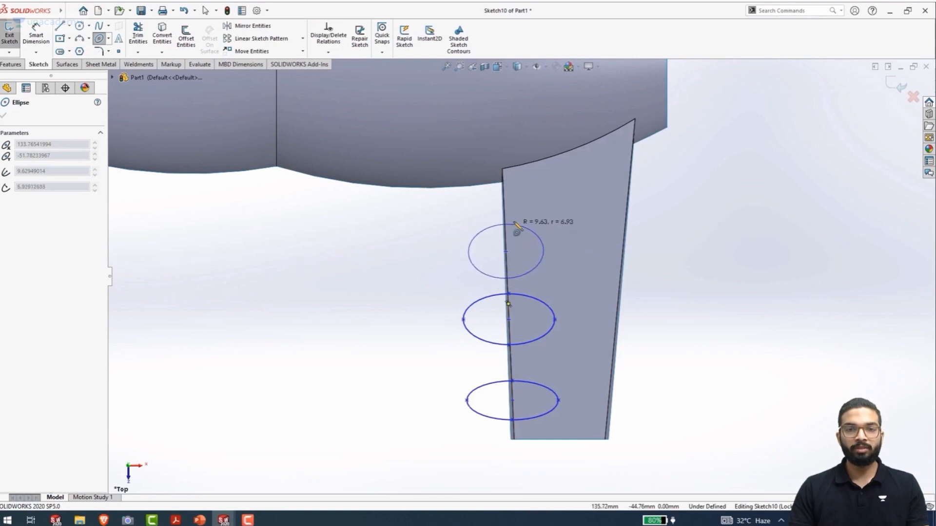
pyautogui.click(516, 230)
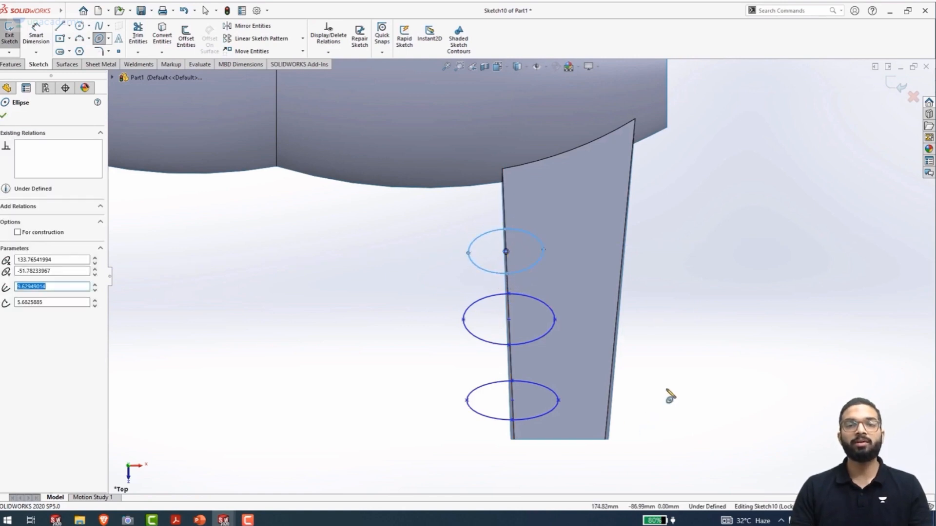
pyautogui.press('Escape')
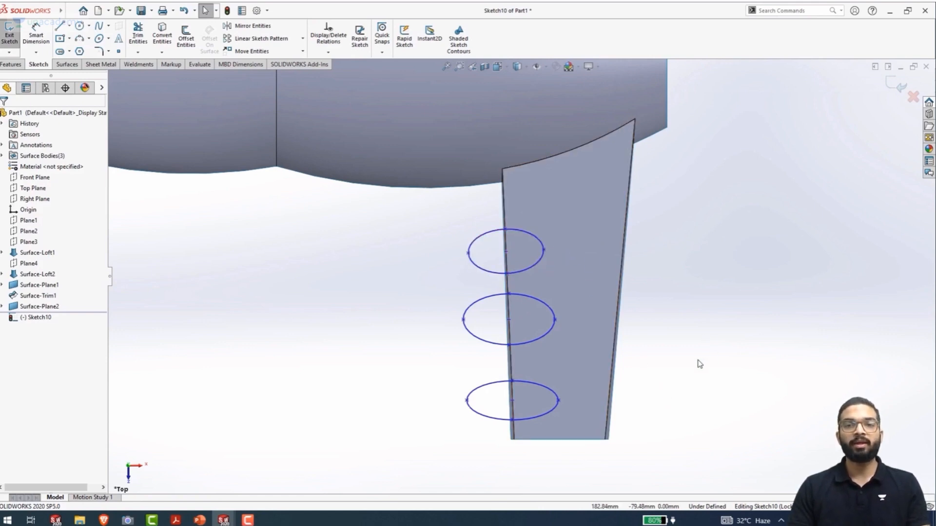
# Dimension the height of the ellipse nearest the main body as 10 mm between its upper and lower points
pyautogui.moveTo(699, 364); pyautogui.dragTo(692, 237, button='right')
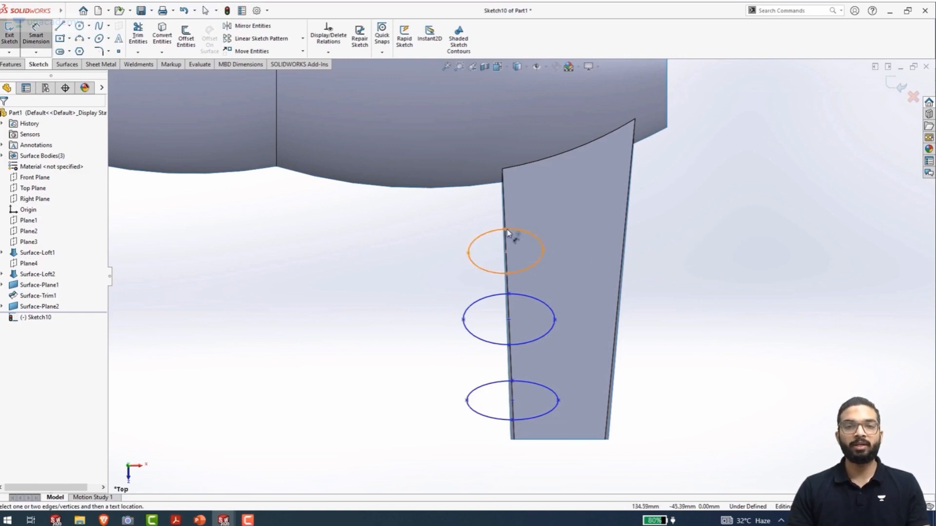
pyautogui.click(506, 274)
pyautogui.click(505, 229)
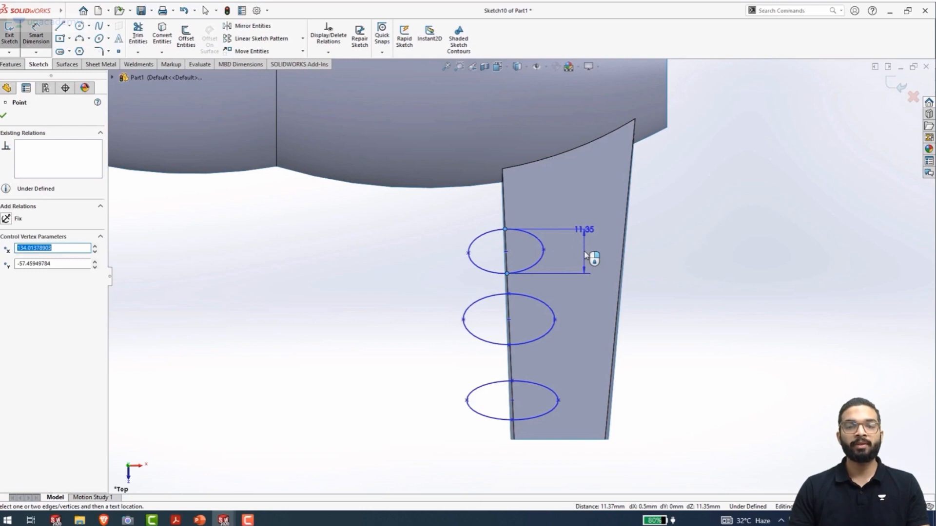
pyautogui.click(669, 249)
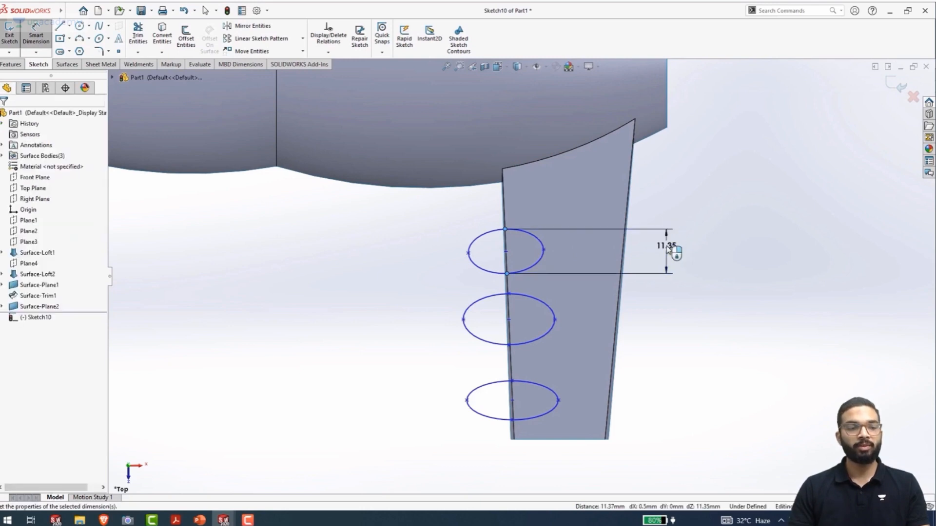
pyautogui.write('10')
pyautogui.press('Return')
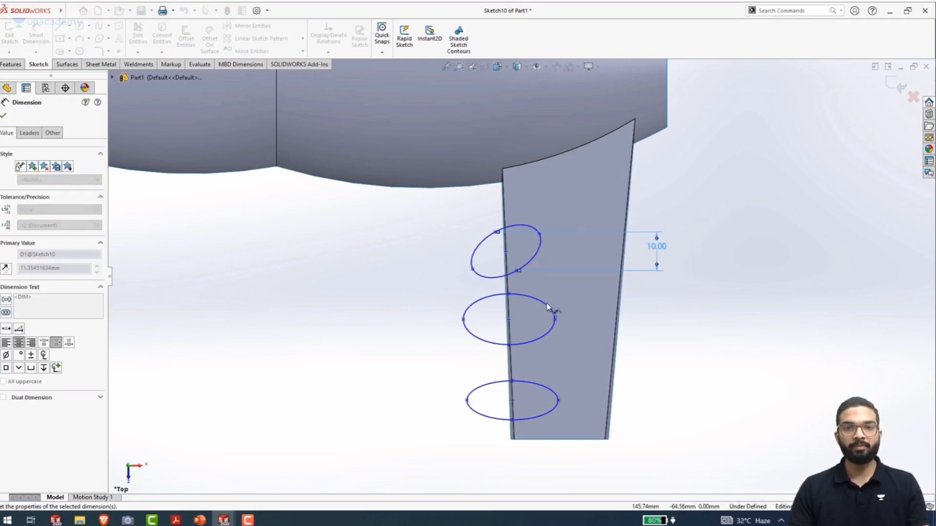
pyautogui.click(514, 299)
pyautogui.click(509, 345)
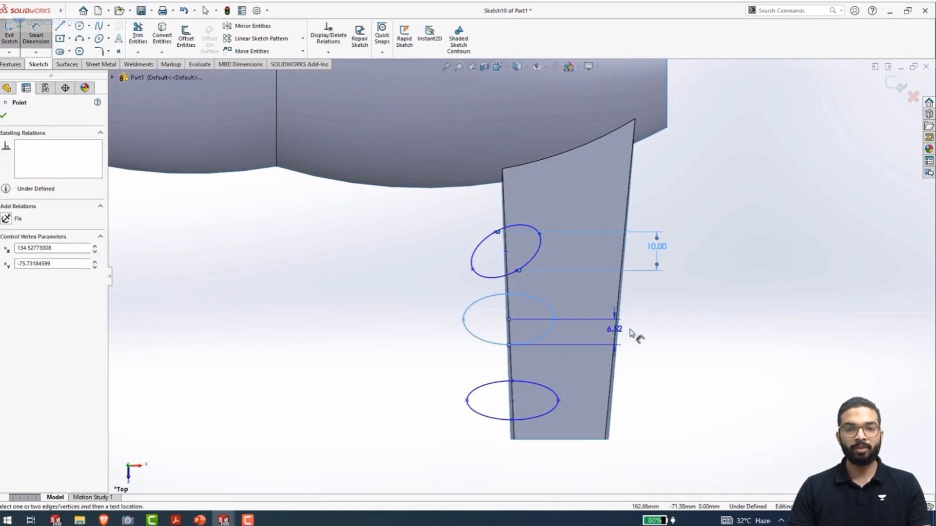
pyautogui.press('Escape')
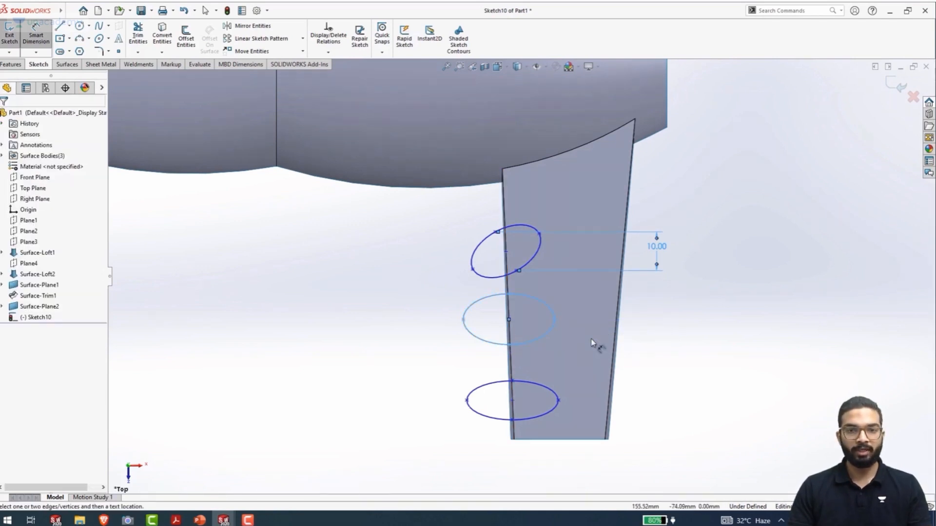
pyautogui.press('Escape')
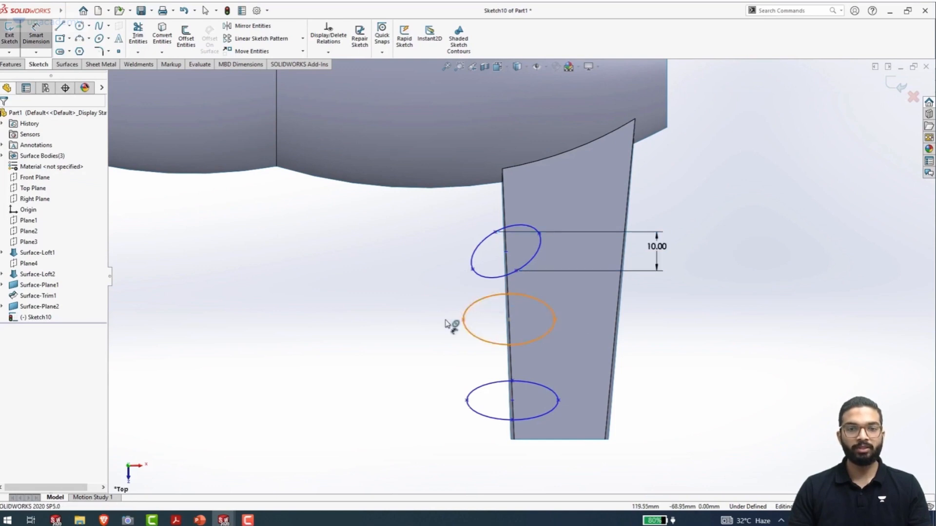
# Dimension the middle ellipse's height as 9 mm between its upper and lower points
pyautogui.click(509, 295)
pyautogui.click(510, 345)
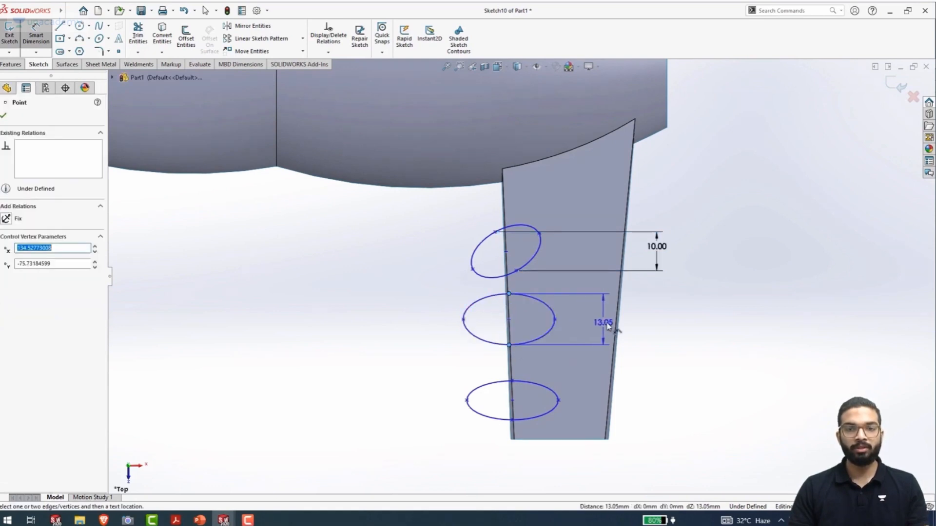
pyautogui.click(650, 328)
pyautogui.write('9')
pyautogui.press('Return')
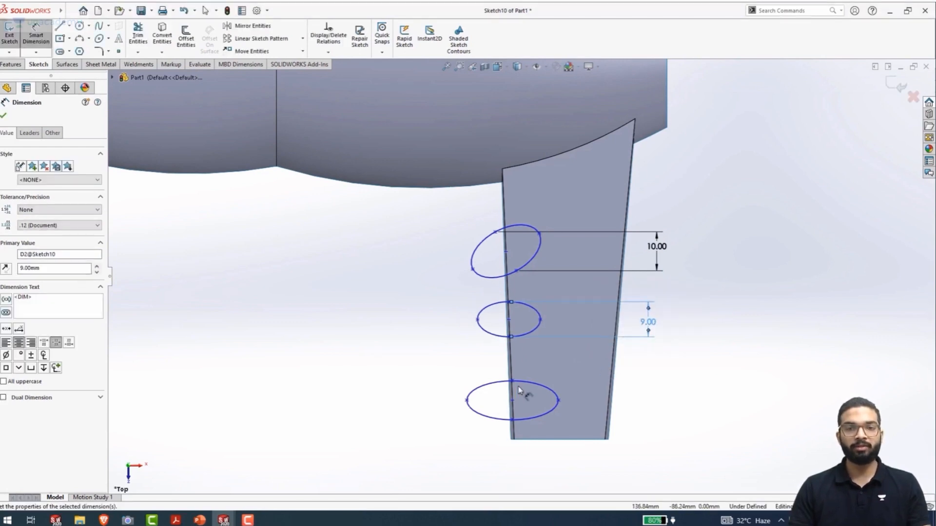
# Dimension the height of the ellipse nearest the arm's outer end as 7 mm
pyautogui.click(511, 419)
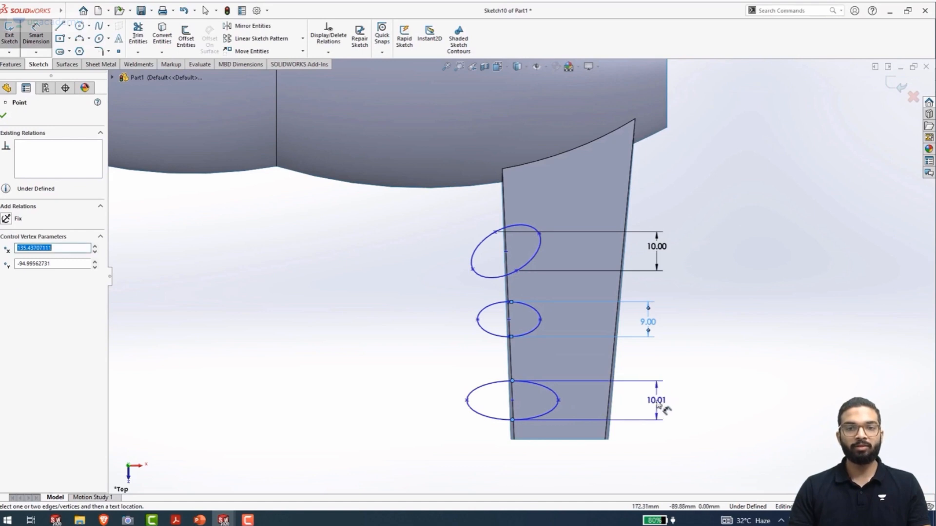
pyautogui.click(657, 404)
pyautogui.write('7')
pyautogui.press('Return')
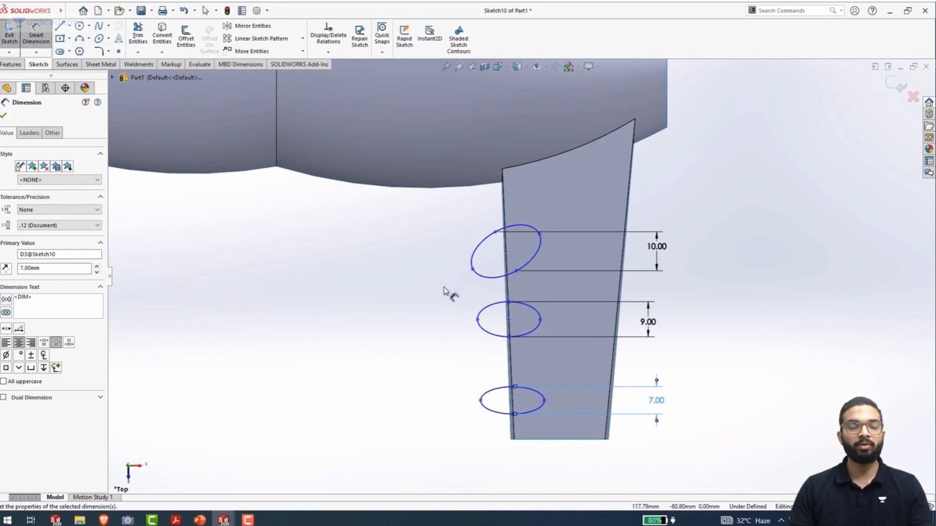
pyautogui.press('Escape')
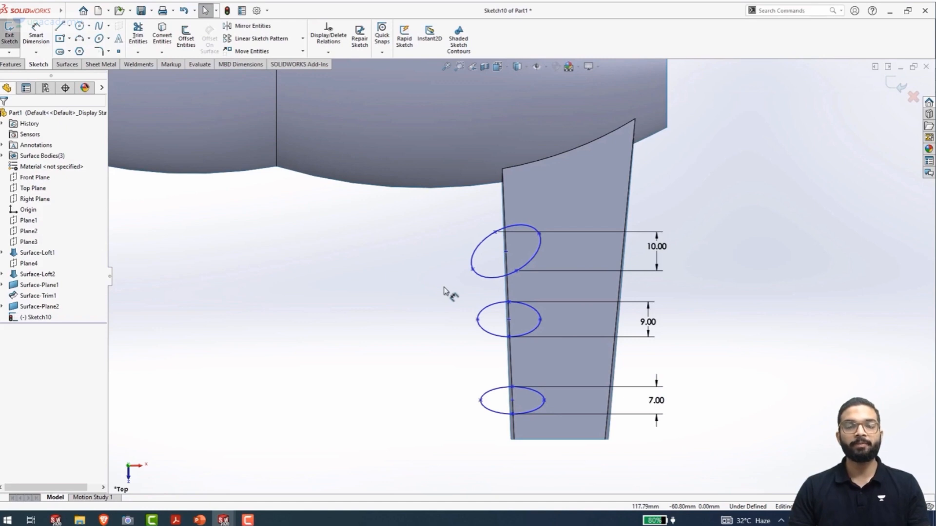
# Straighten the tilted 10 mm ellipse with a horizontal relation between its left axis point and its centre
pyautogui.click(472, 270)
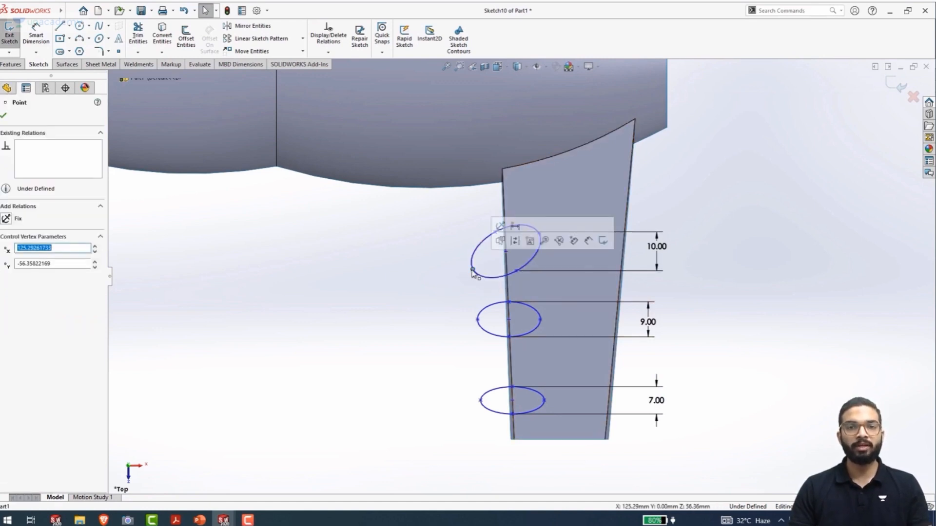
pyautogui.keyDown('ctrl'); pyautogui.click(506, 252); pyautogui.keyUp('ctrl')
pyautogui.click(536, 210)
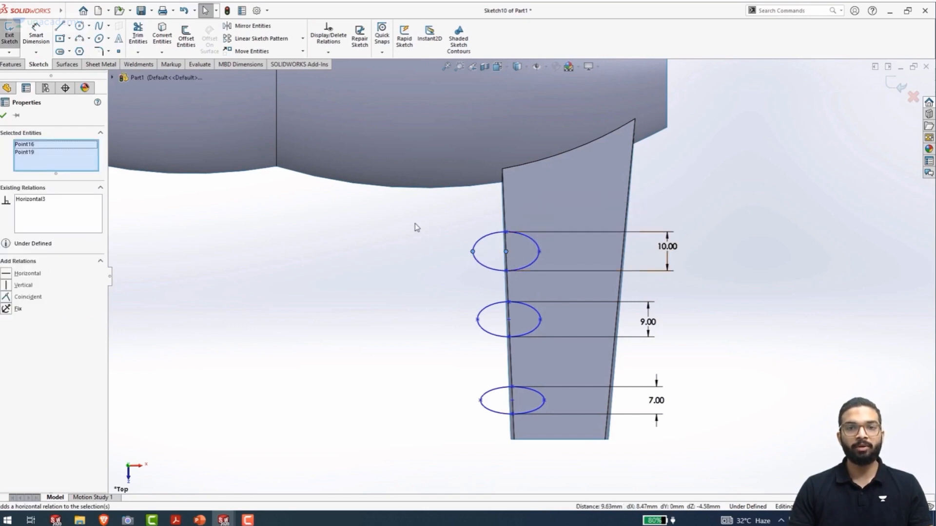
pyautogui.click(392, 225)
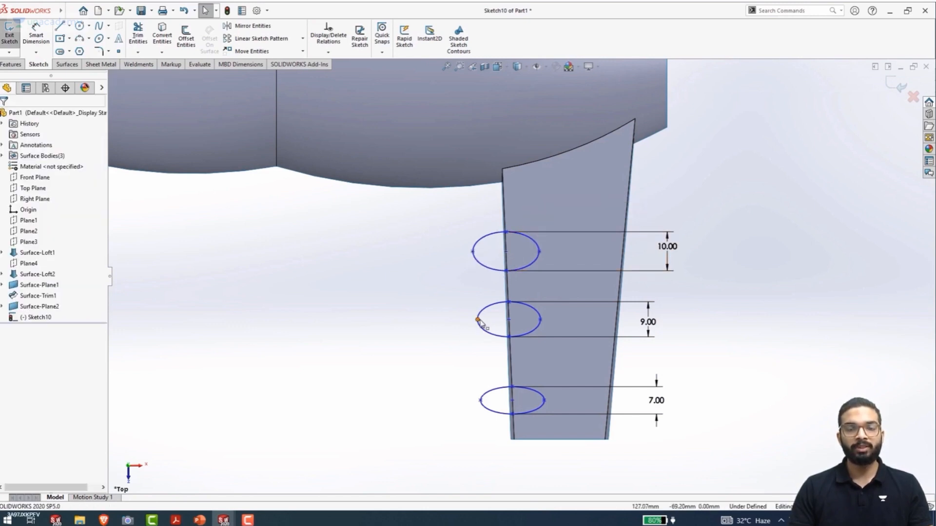
# Add horizontal relations between the left axis point and the centre of both the 9 mm and the 7 mm ellipses
pyautogui.click(478, 320)
pyautogui.keyDown('ctrl'); pyautogui.click(509, 320); pyautogui.keyUp('ctrl')
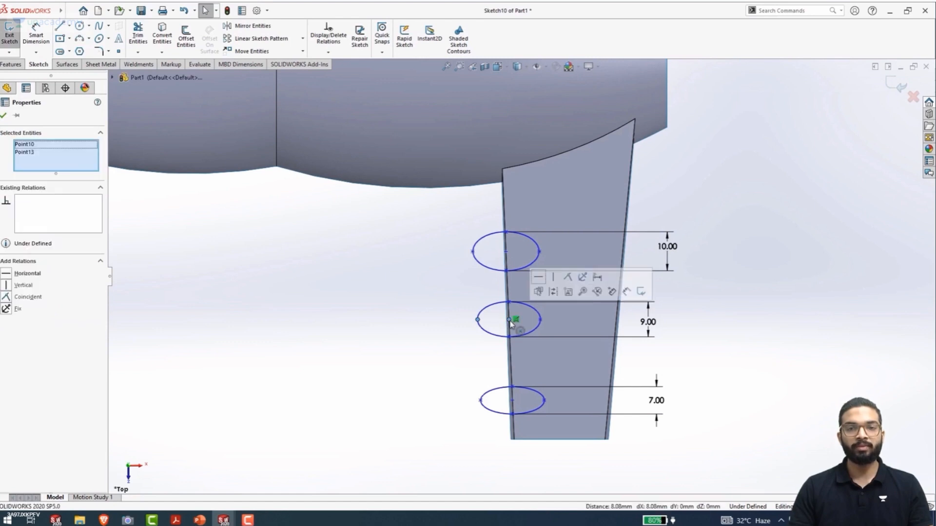
pyautogui.click(539, 276)
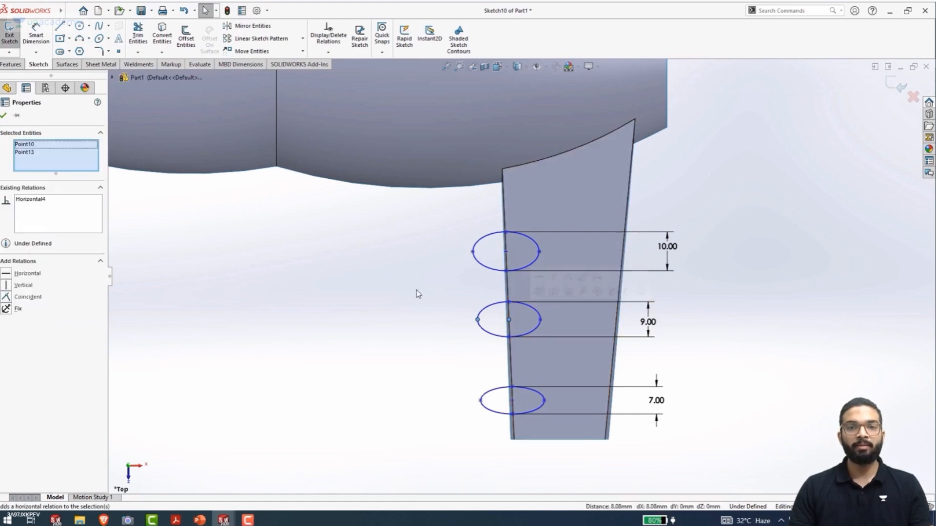
pyautogui.click(481, 401)
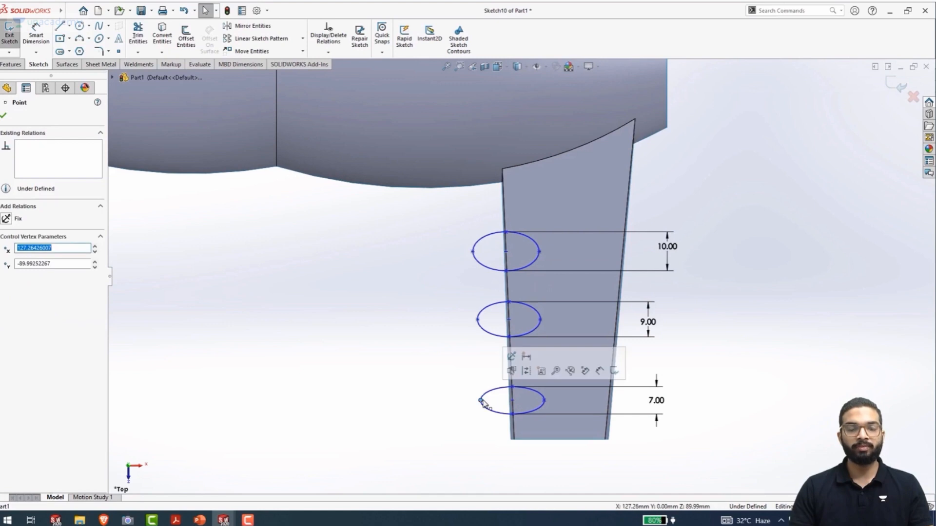
pyautogui.keyDown('ctrl'); pyautogui.click(512, 401); pyautogui.keyUp('ctrl')
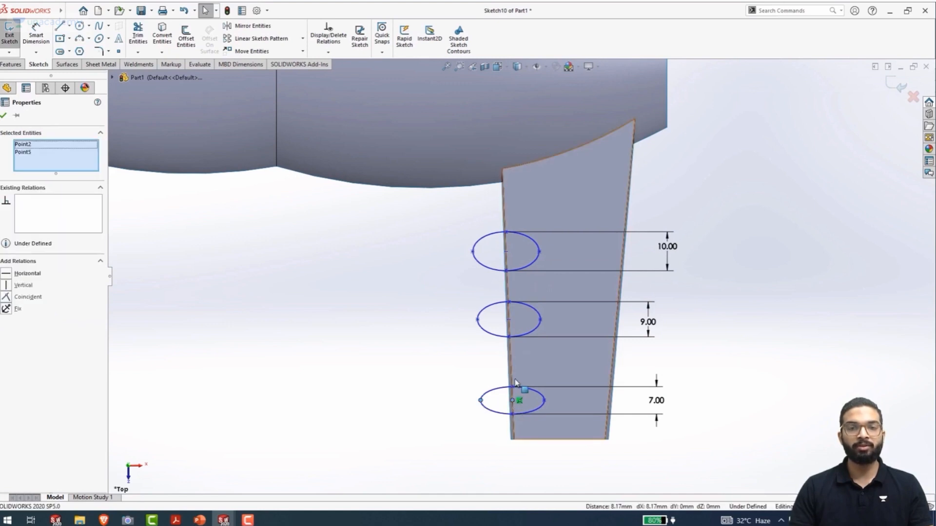
pyautogui.click(542, 359)
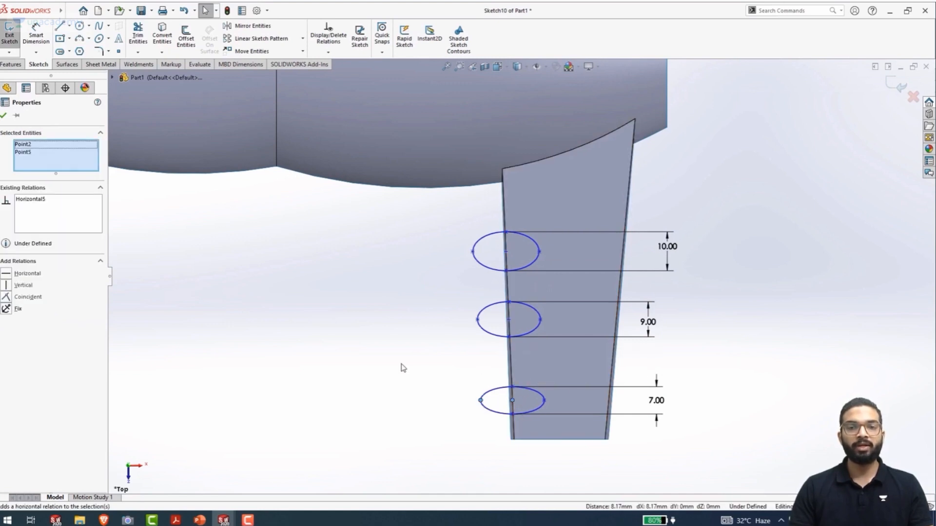
pyautogui.click(403, 368)
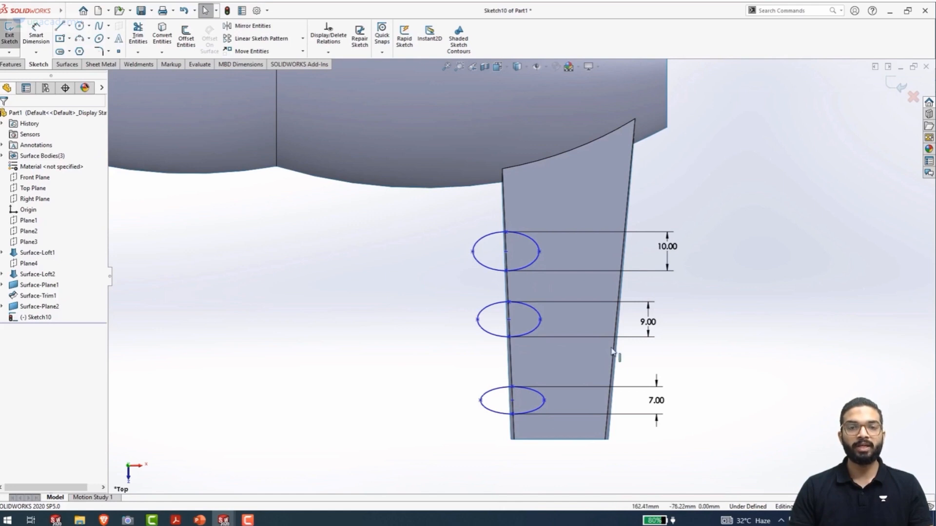
# Widen the middle ellipse slightly by moving its right axis point outward
pyautogui.moveTo(539, 323)
pyautogui.mouseDown()
pyautogui.moveTo(530, 358)
pyautogui.moveTo(544, 320)
pyautogui.mouseUp()
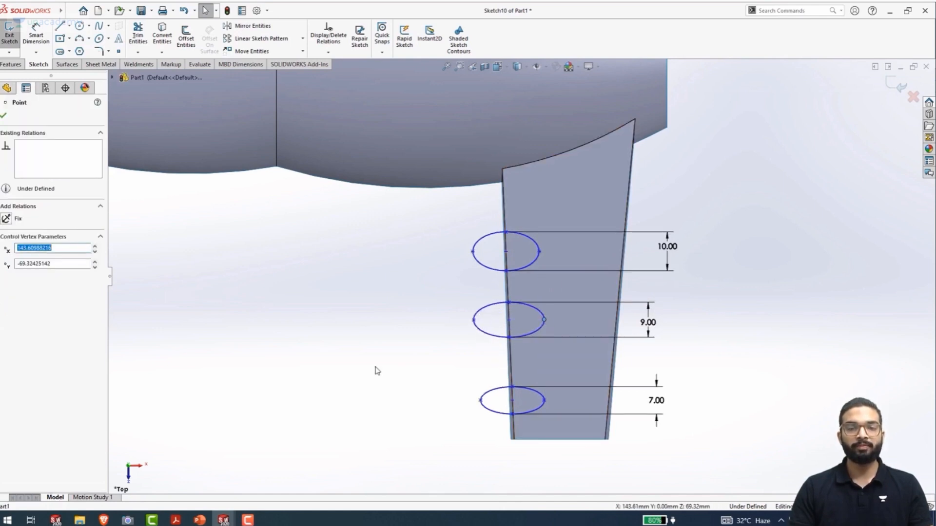
# Dimension the width of the 10 mm high ellipse between its side axis points as 15 mm
pyautogui.moveTo(360, 411); pyautogui.dragTo(373, 242, button='right')
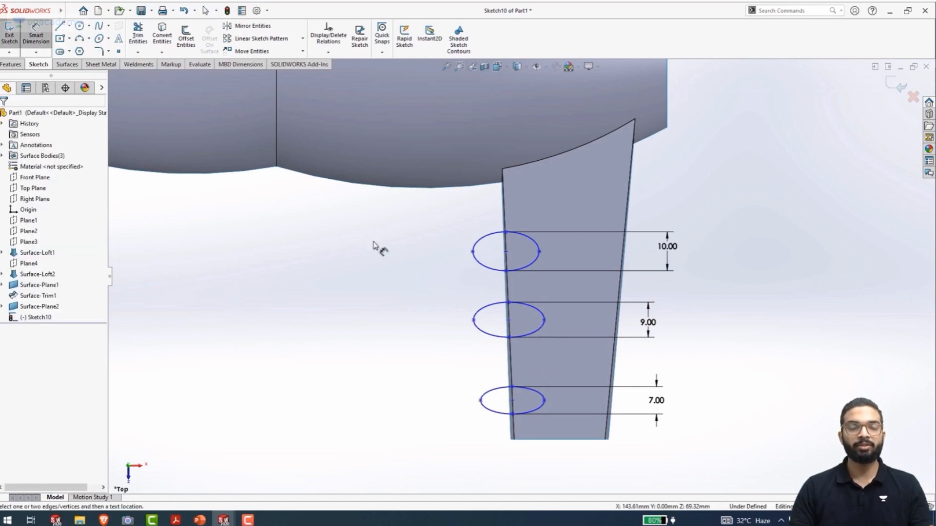
pyautogui.click(473, 251)
pyautogui.click(539, 252)
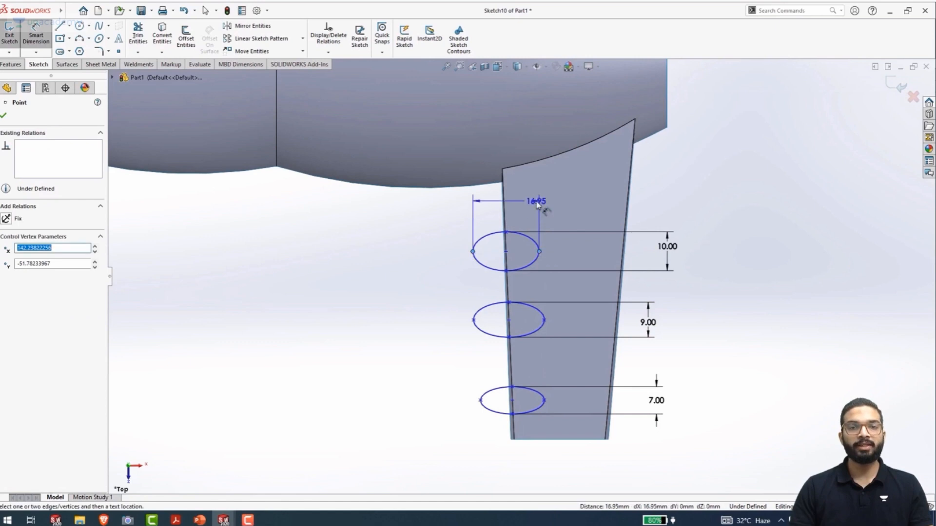
pyautogui.click(579, 210)
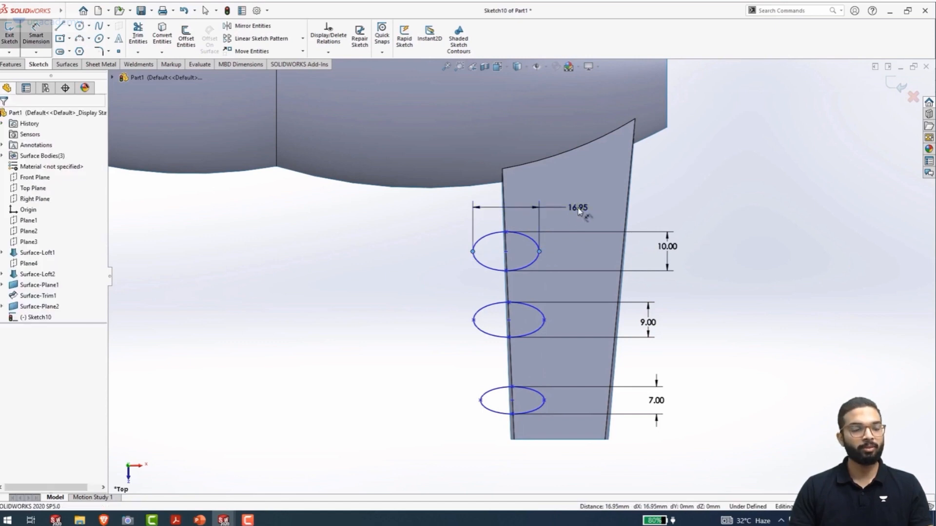
pyautogui.write('15')
pyautogui.press('Return')
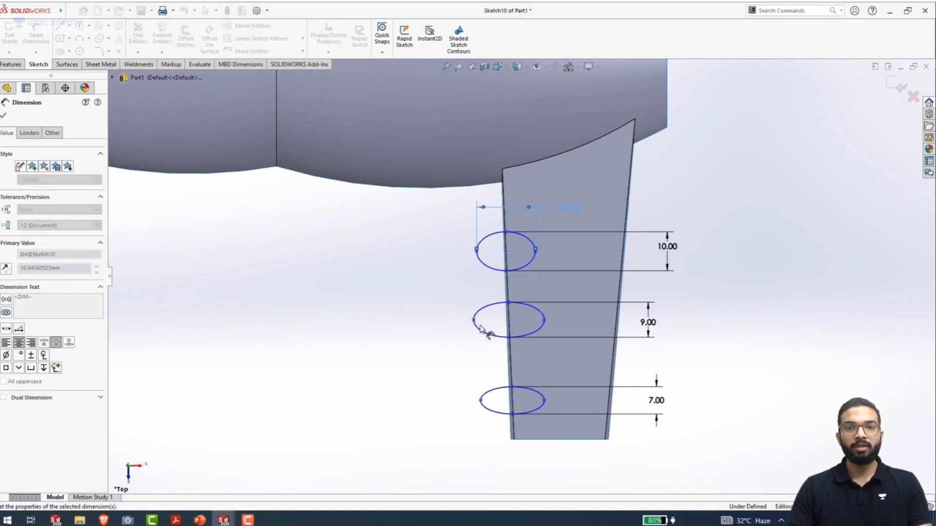
# Dimension the width of the middle ellipse between its side axis points as 13 mm
pyautogui.click(474, 320)
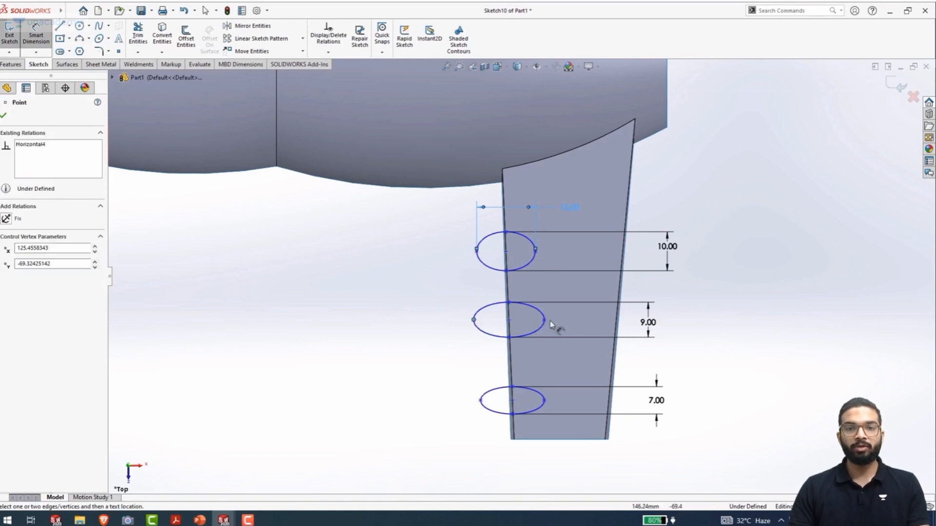
pyautogui.click(544, 320)
pyautogui.click(575, 288)
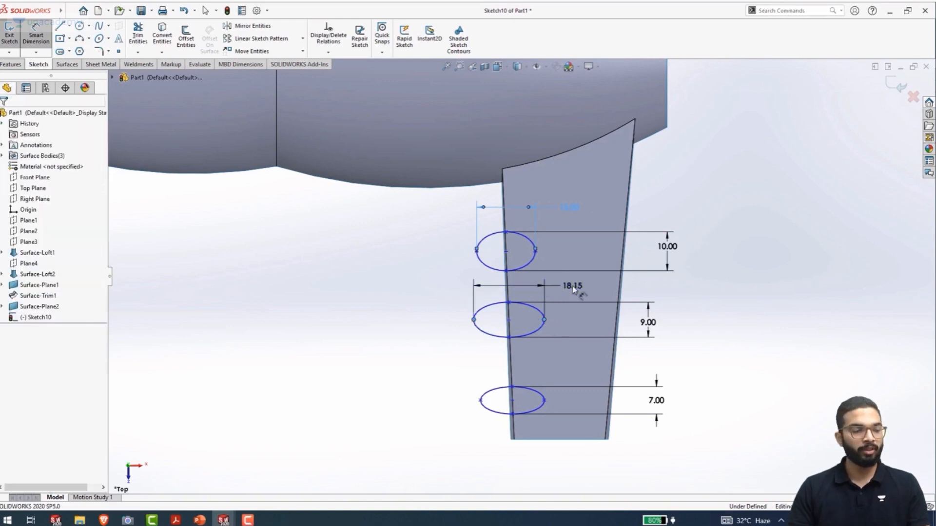
pyautogui.write('13')
pyautogui.press('Return')
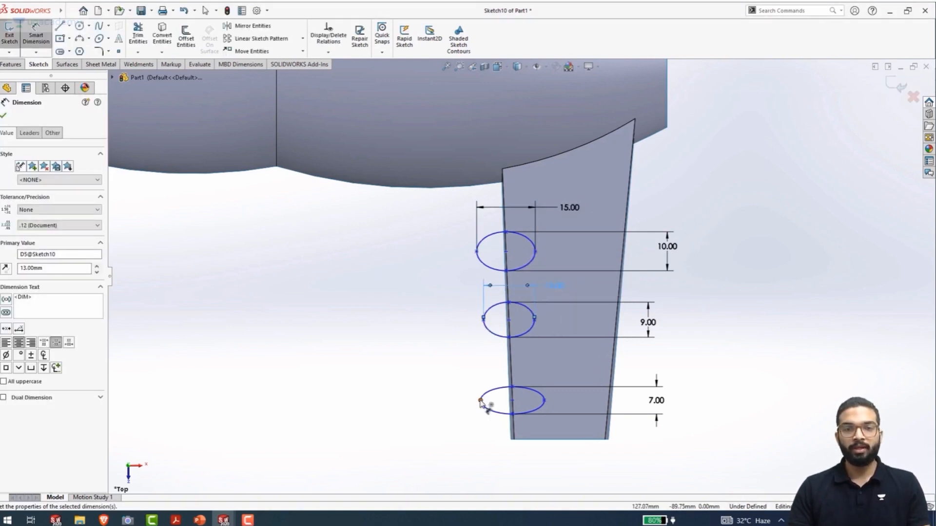
# Dimension the width of the 7 mm high ellipse between its side axis points as 12 mm
pyautogui.click(543, 401)
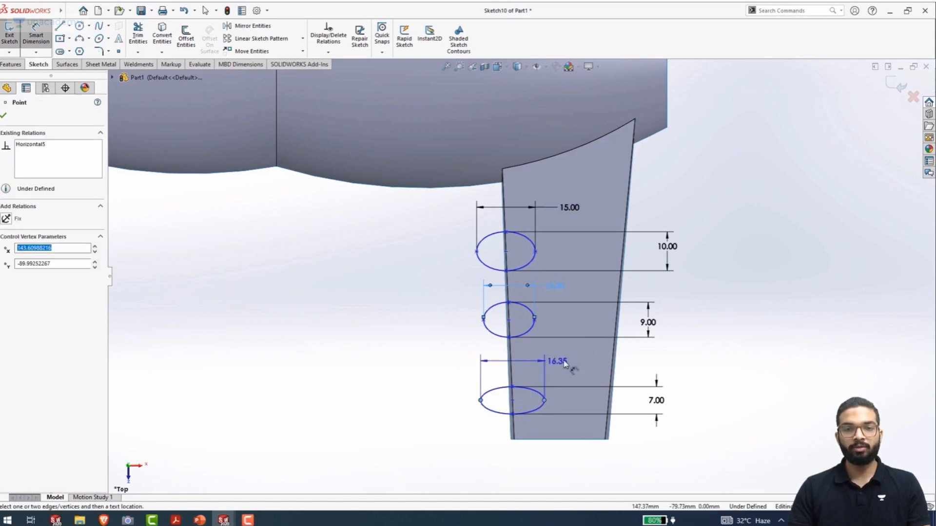
pyautogui.click(581, 365)
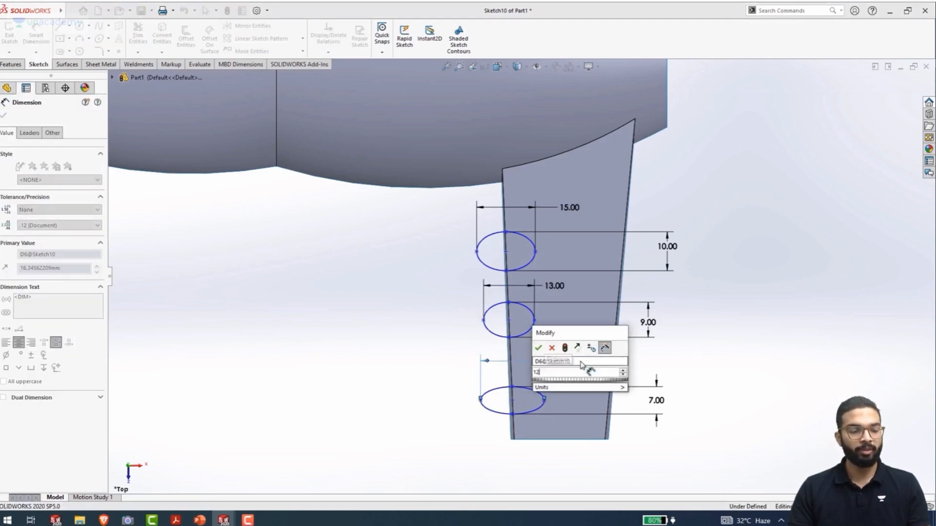
pyautogui.write('12')
pyautogui.press('Return')
pyautogui.click(760, 378)
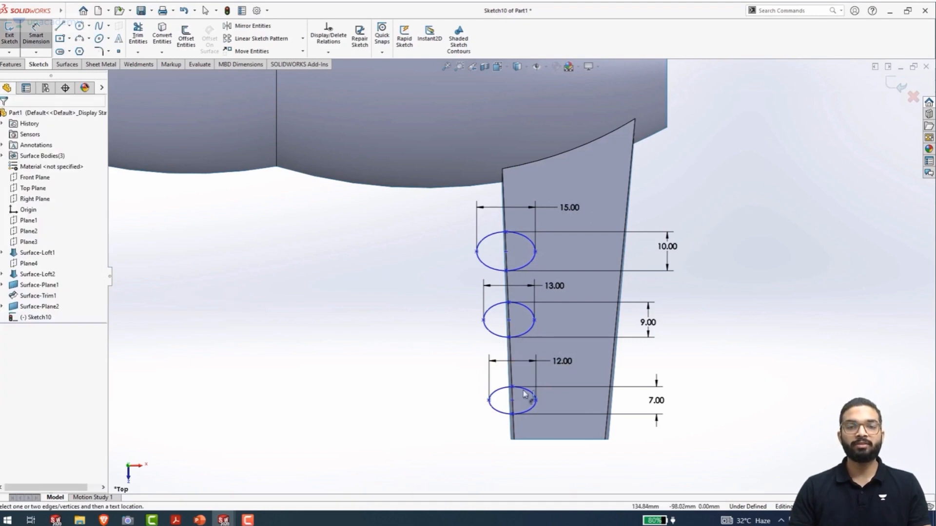
# Dimension the distance from the arm's outer end edge to the centre of the nearest ellipse as 16 mm
pyautogui.click(548, 440)
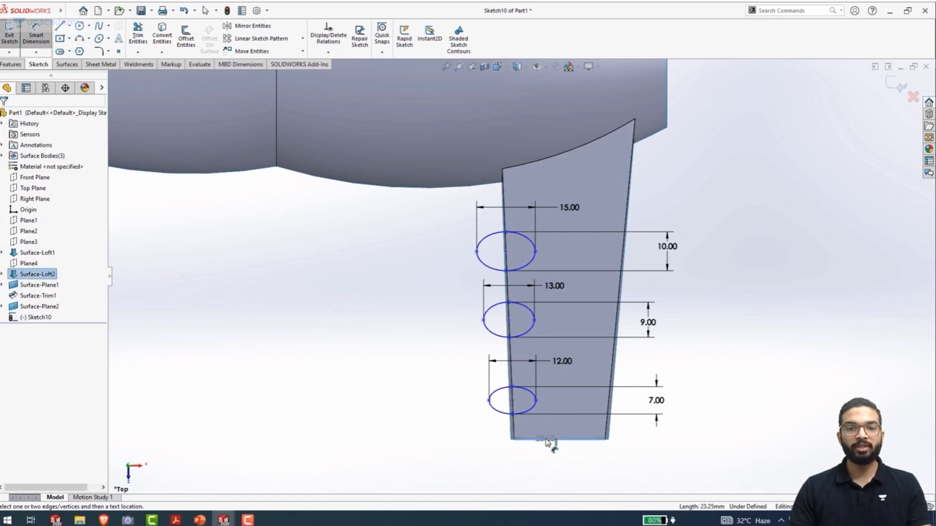
pyautogui.click(512, 401)
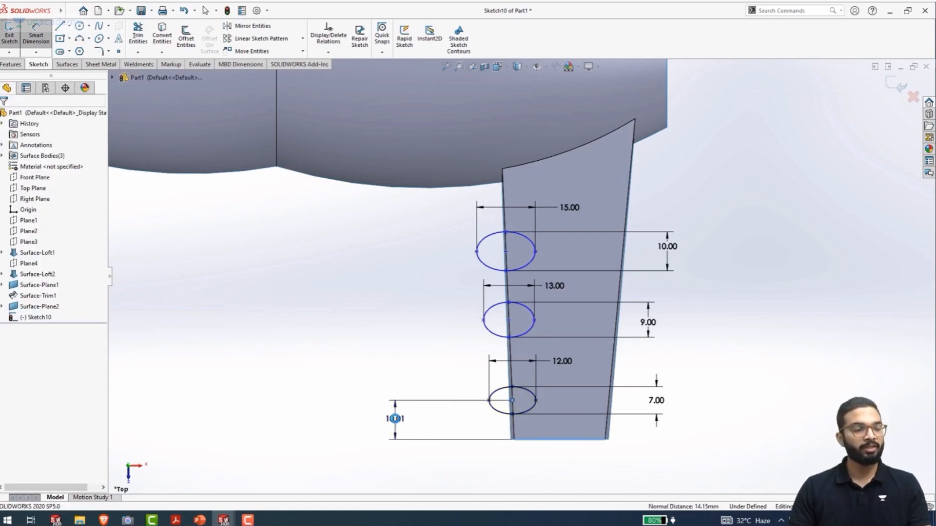
pyautogui.click(395, 419)
pyautogui.press('Return')
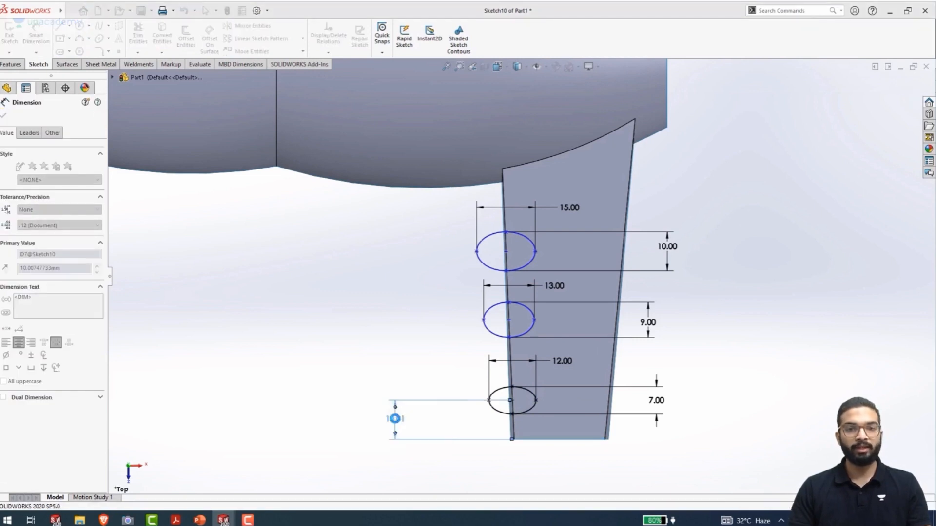
# Dimension the distance from the middle ellipse's centre to the arm's outer end edge as 32 mm
pyautogui.click(508, 320)
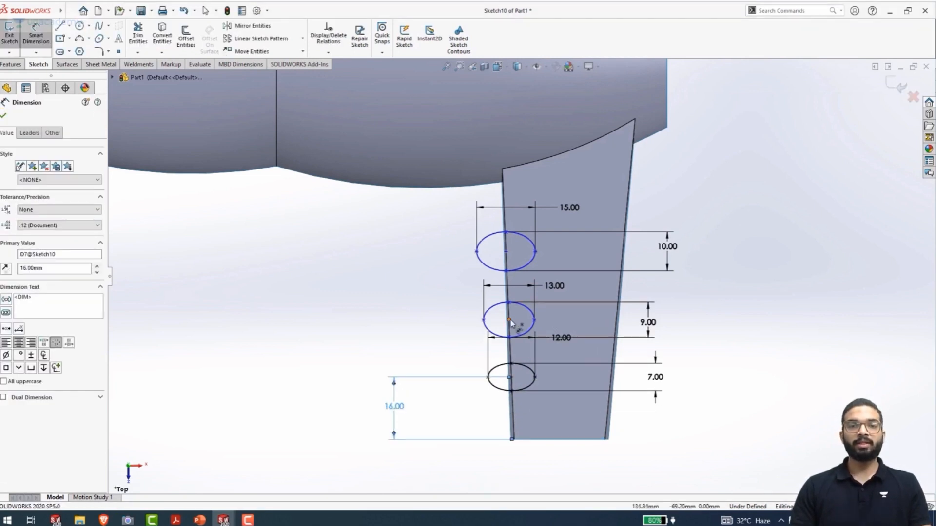
pyautogui.click(564, 439)
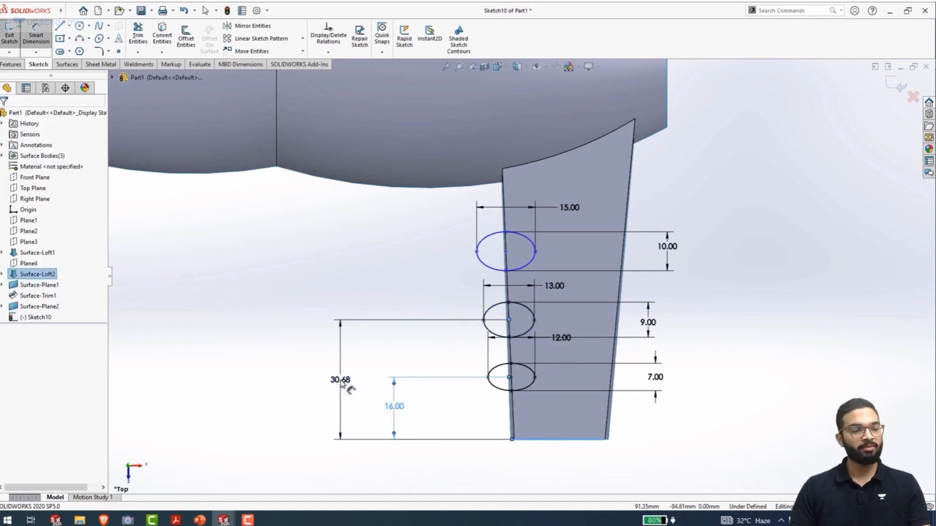
pyautogui.click(341, 385)
pyautogui.press('Return')
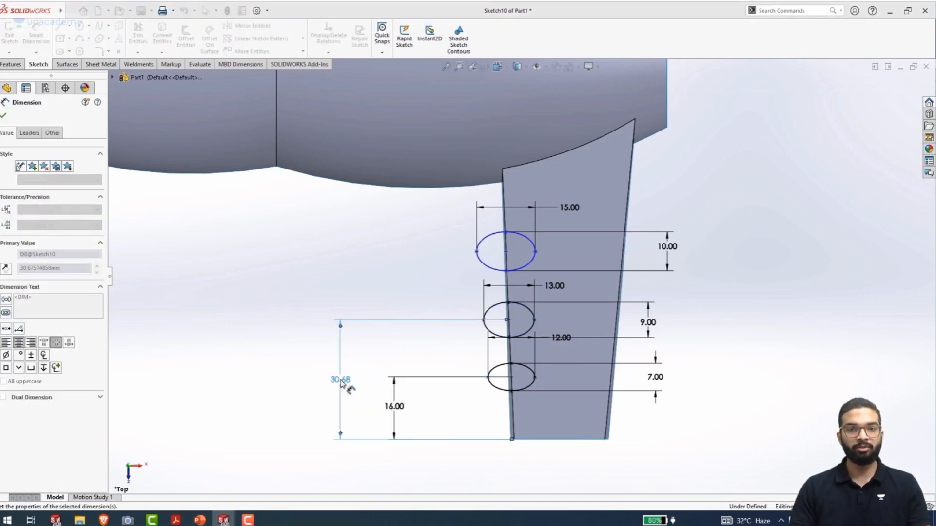
# Dimension the distance from the centre of the ellipse nearest the main body to the arm's outer end edge as 50 mm
pyautogui.click(506, 251)
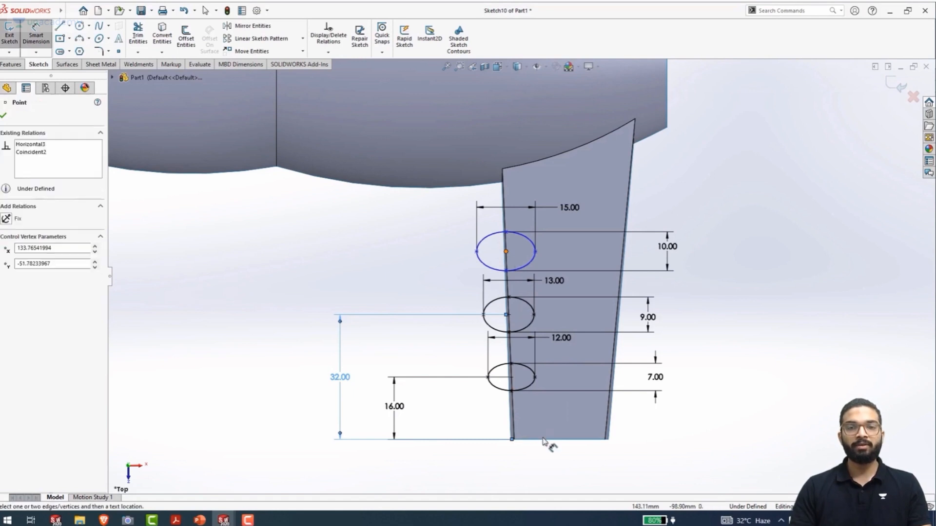
pyautogui.click(544, 440)
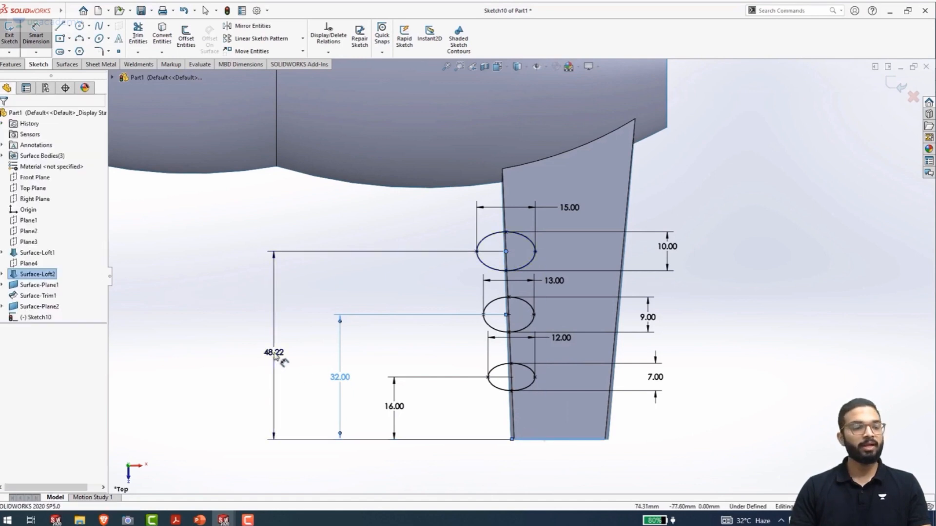
pyautogui.click(275, 355)
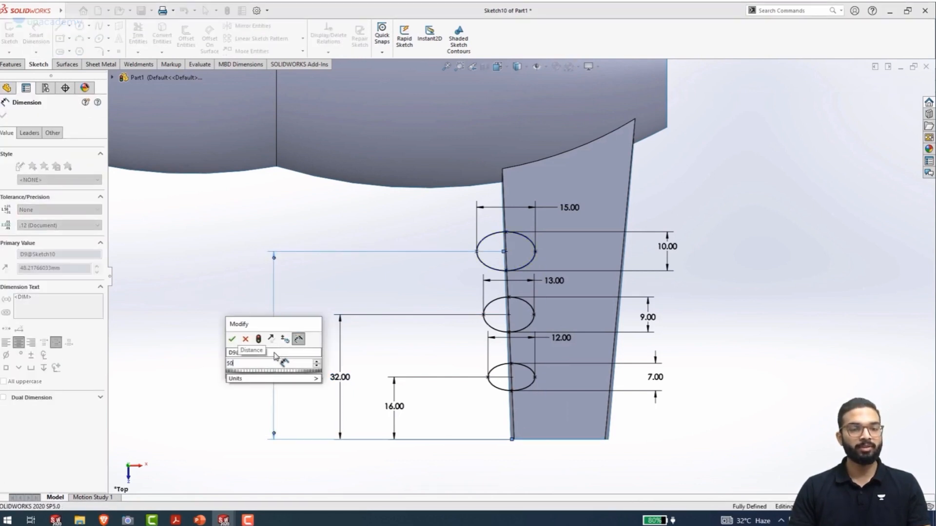
pyautogui.press('Return')
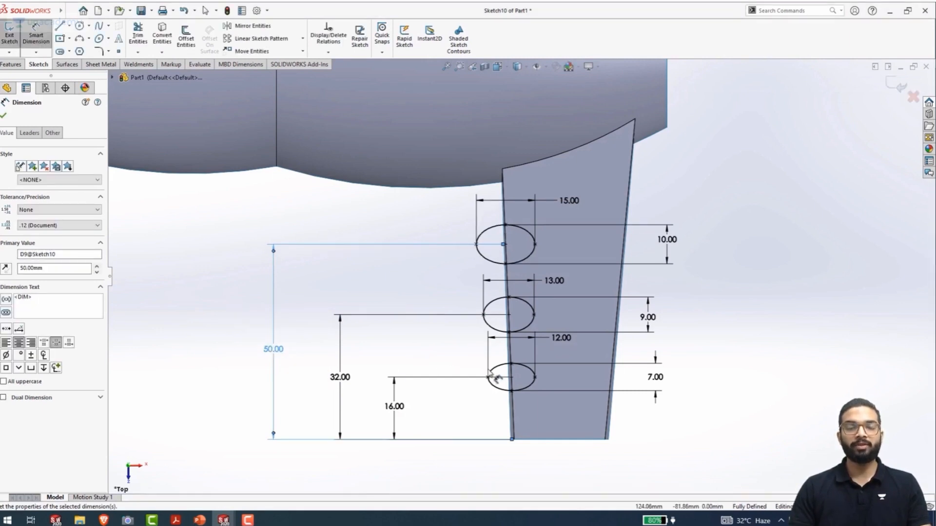
# Extrude the three ellipses as surfaces with a blind depth of 31 mm, upward through the arm
pyautogui.click(66, 66)
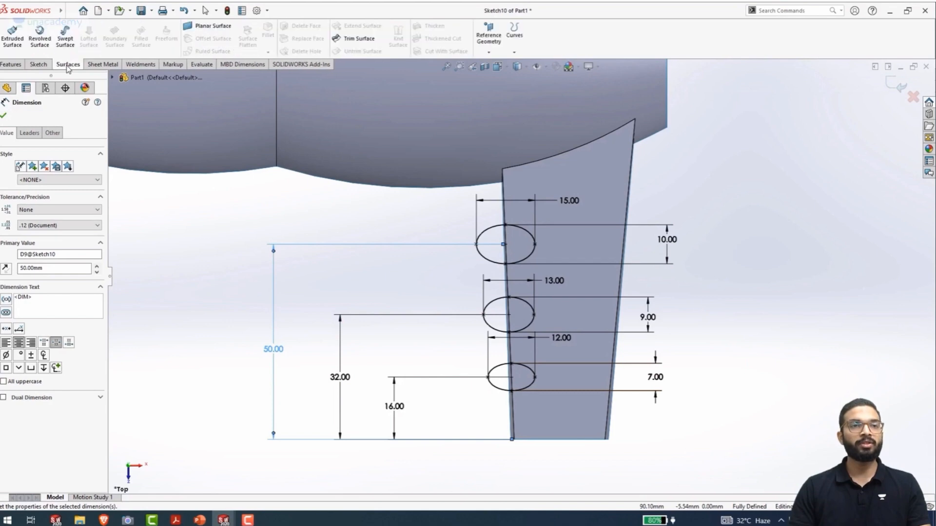
pyautogui.click(13, 41)
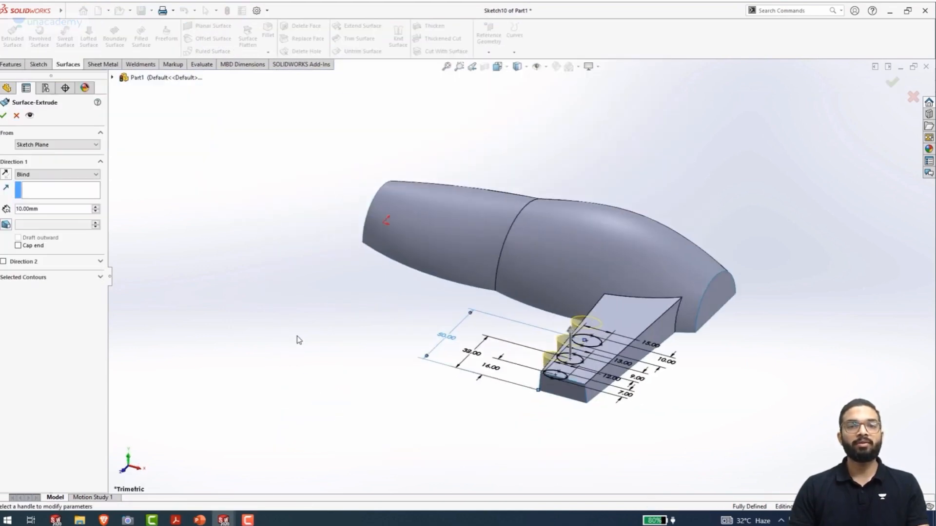
pyautogui.moveTo(580, 339); pyautogui.dragTo(577, 303)
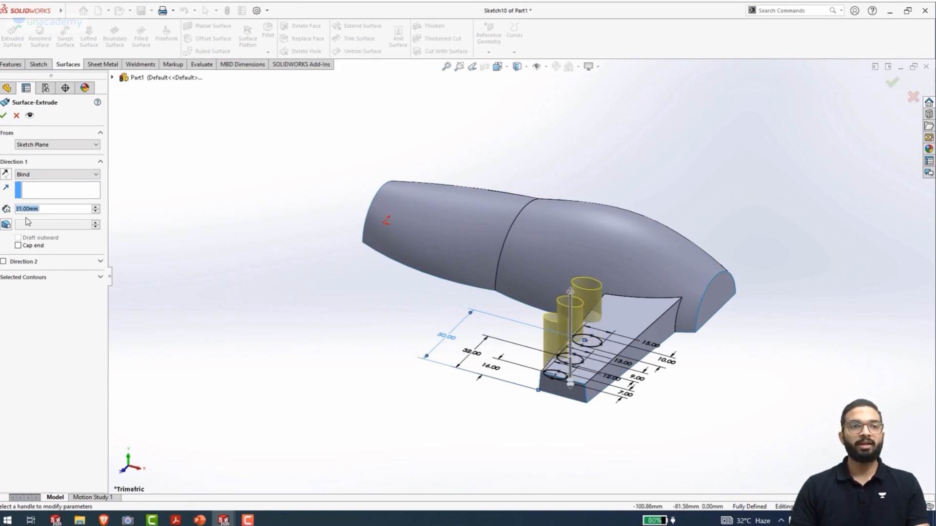
pyautogui.click(3, 117)
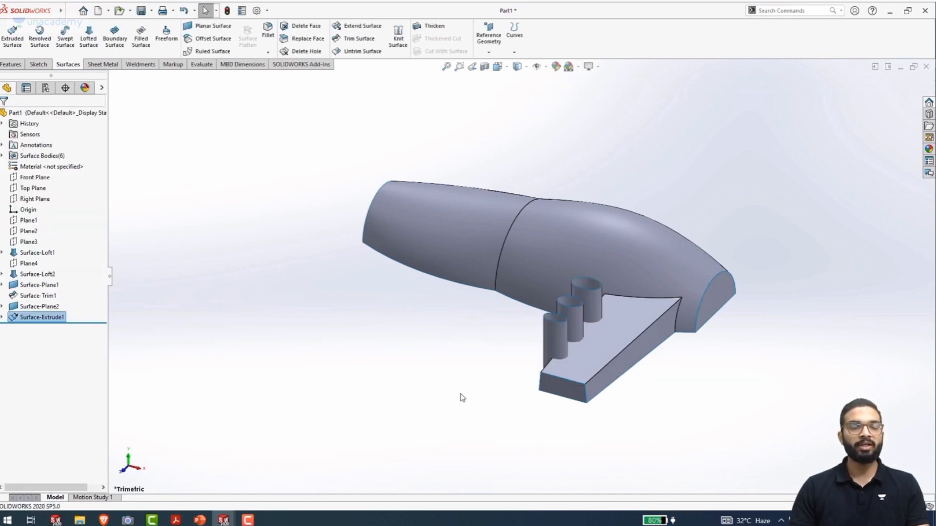
# Set up a mutual surface trim that removes selections, using the three extruded elliptical surfaces and the trimmed body with its arm
pyautogui.moveTo(450, 375); pyautogui.dragTo(477, 384, button='middle')
pyautogui.moveTo(442, 377); pyautogui.dragTo(480, 394, button='middle')
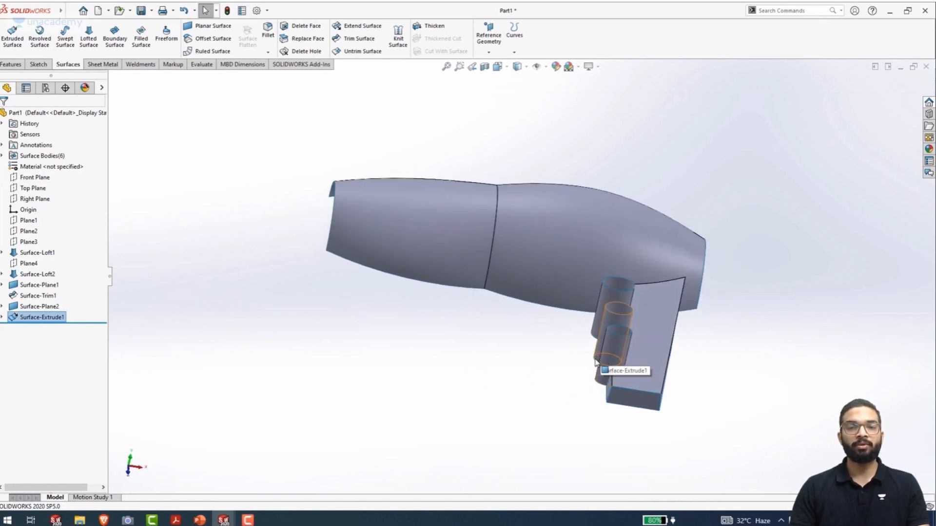
pyautogui.click(355, 42)
pyautogui.rightClick(89, 199)
pyautogui.click(104, 203)
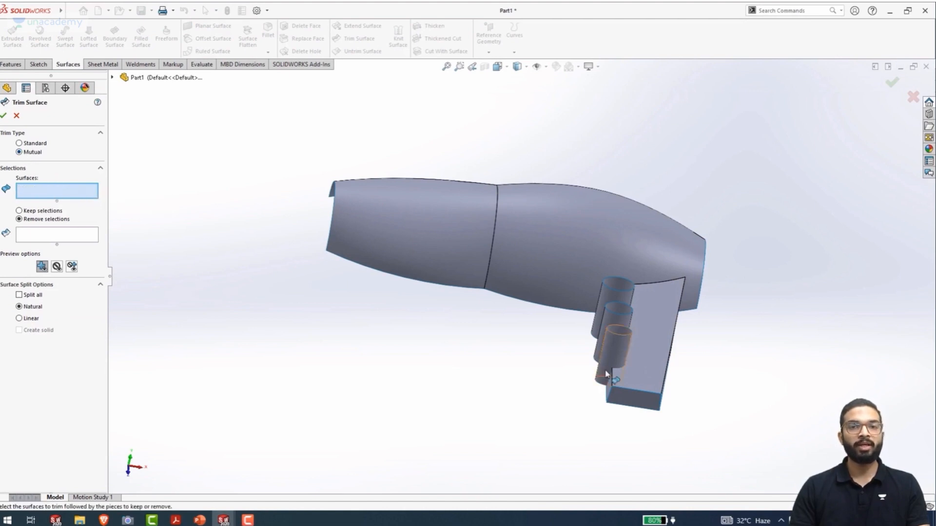
pyautogui.click(613, 348)
pyautogui.click(615, 316)
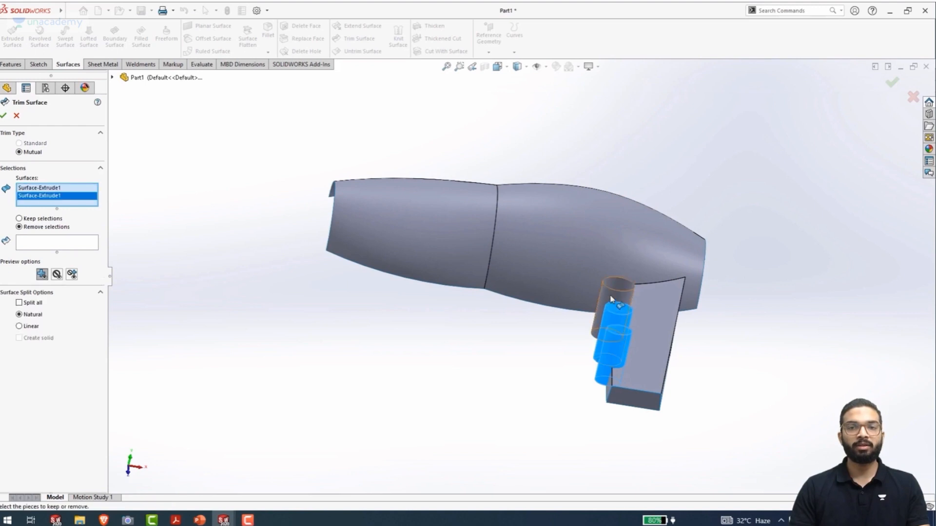
pyautogui.click(616, 293)
pyautogui.click(654, 339)
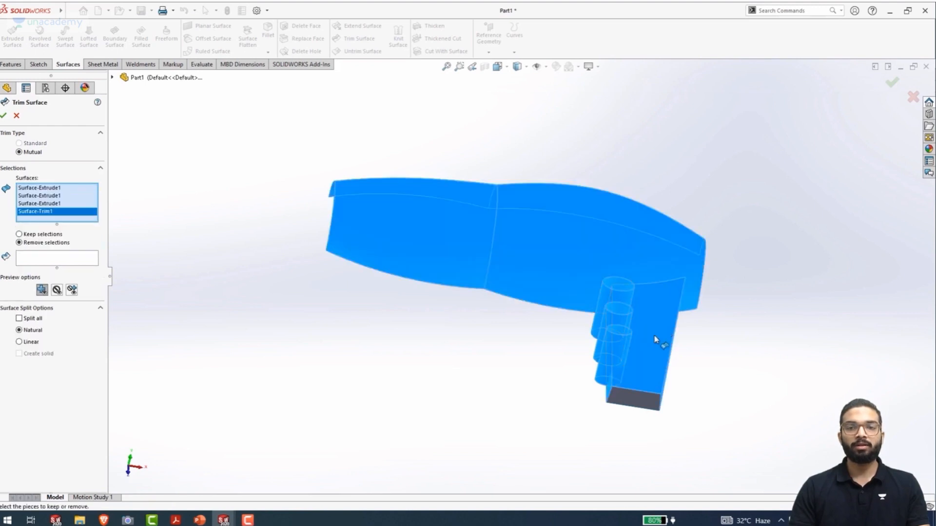
pyautogui.click(52, 260)
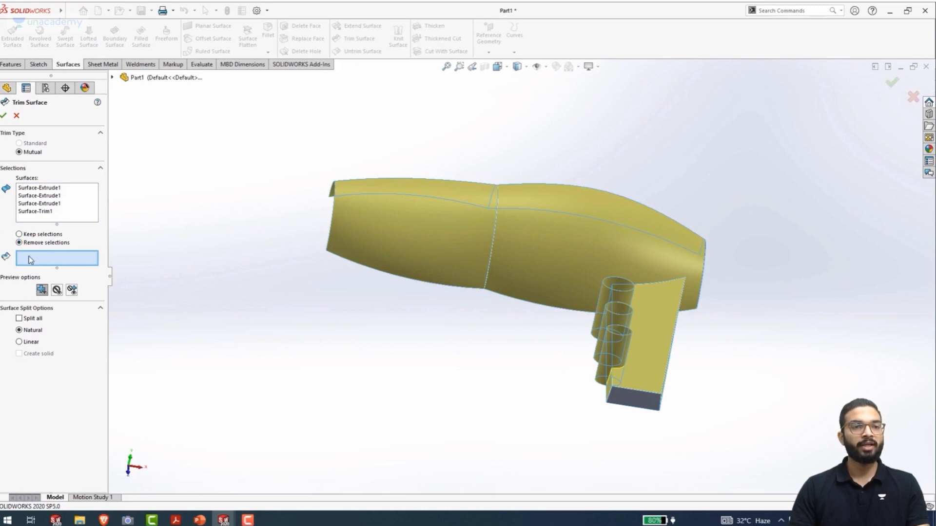
# Choose the portions of all three elliptical tubes outside the arm as pieces to remove in the trim
pyautogui.moveTo(522, 376); pyautogui.dragTo(553, 395, button='middle')
pyautogui.scroll(-3, 637, 340)
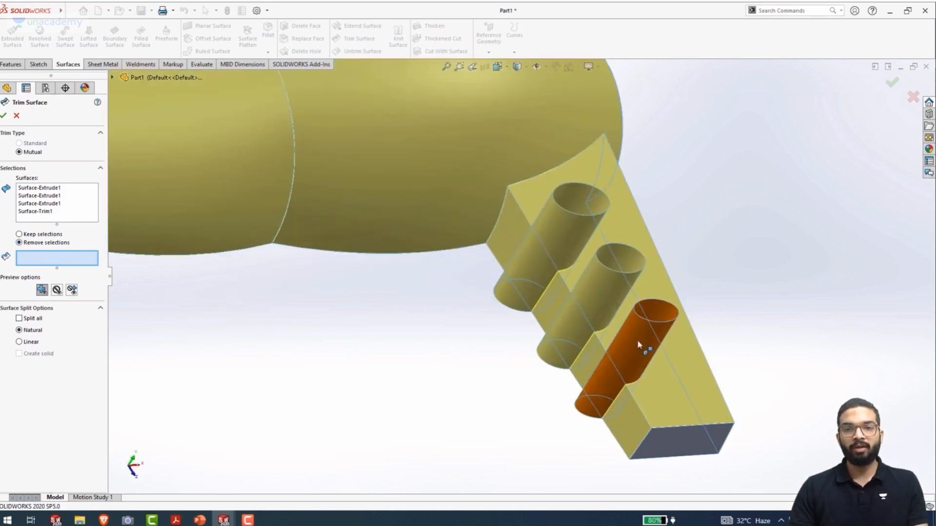
pyautogui.click(634, 341)
pyautogui.click(598, 287)
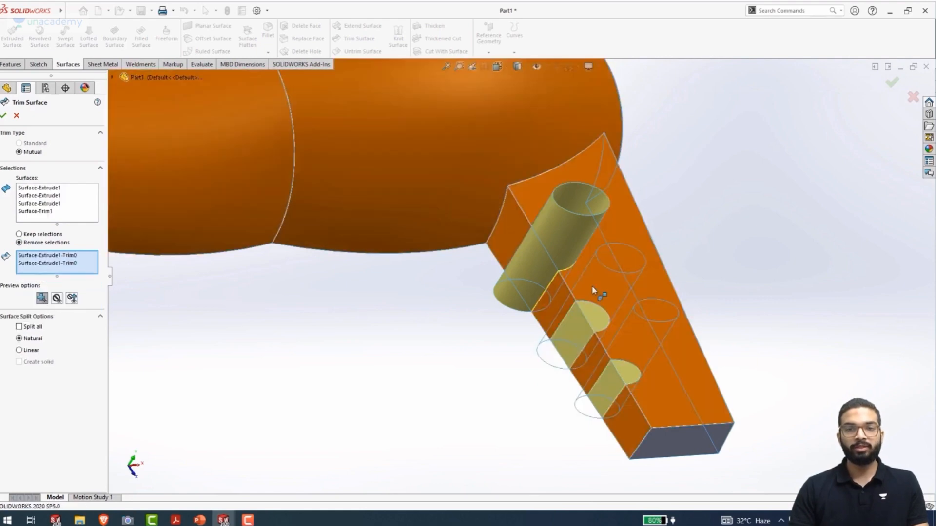
pyautogui.click(555, 251)
# Add the three arm side pieces inside the ellipses to the removed pieces and complete the trim, forming finger grooves
pyautogui.click(536, 275)
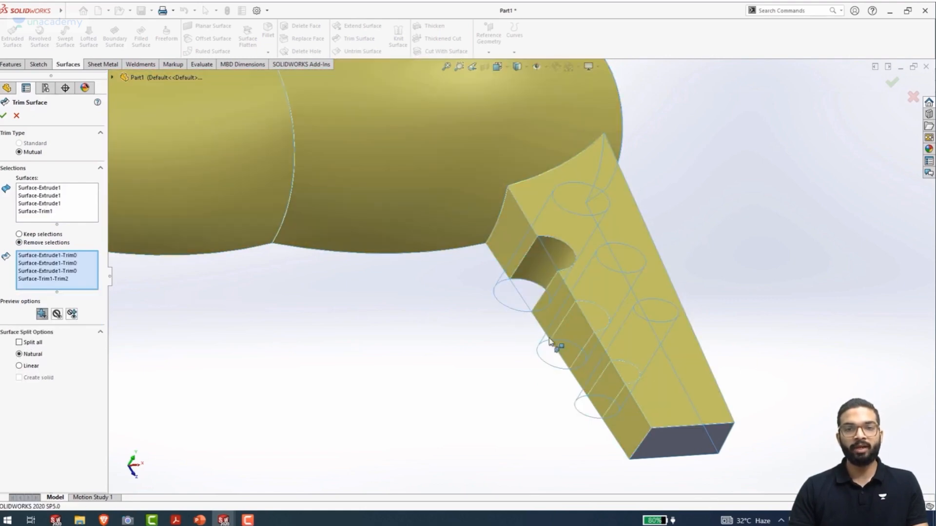
pyautogui.click(579, 340)
pyautogui.click(612, 390)
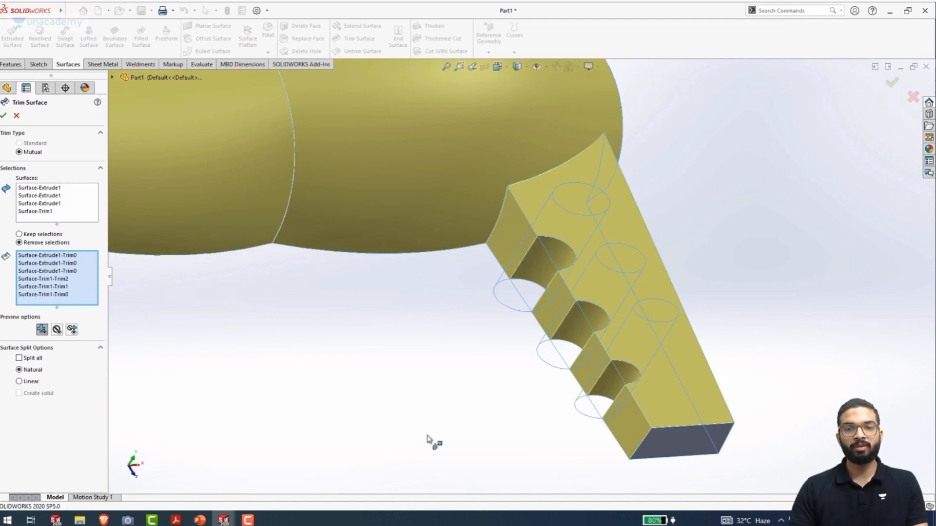
pyautogui.moveTo(473, 432)
pyautogui.mouseDown(button='middle')
pyautogui.moveTo(434, 409)
pyautogui.moveTo(426, 420)
pyautogui.moveTo(488, 434)
pyautogui.mouseUp(button='middle')
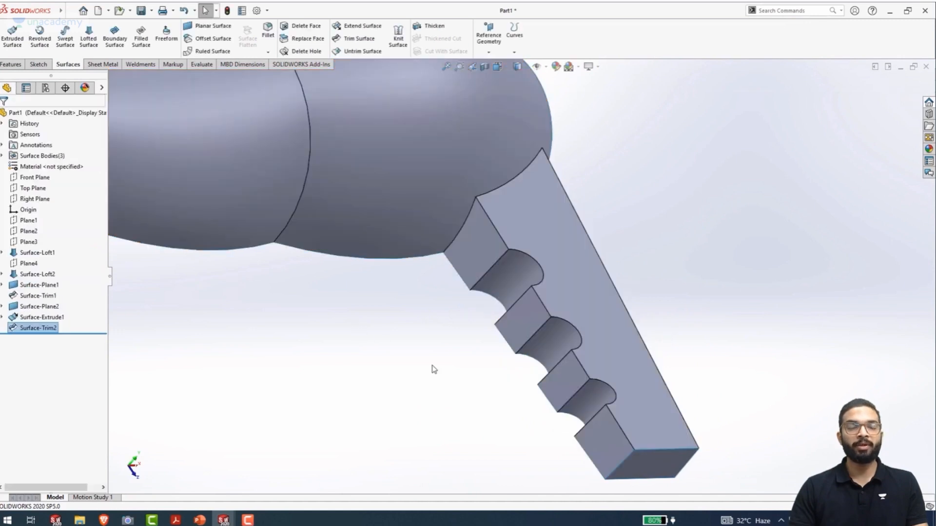
pyautogui.scroll(3, 434, 370)
pyautogui.moveTo(445, 363); pyautogui.dragTo(399, 372, button='middle')
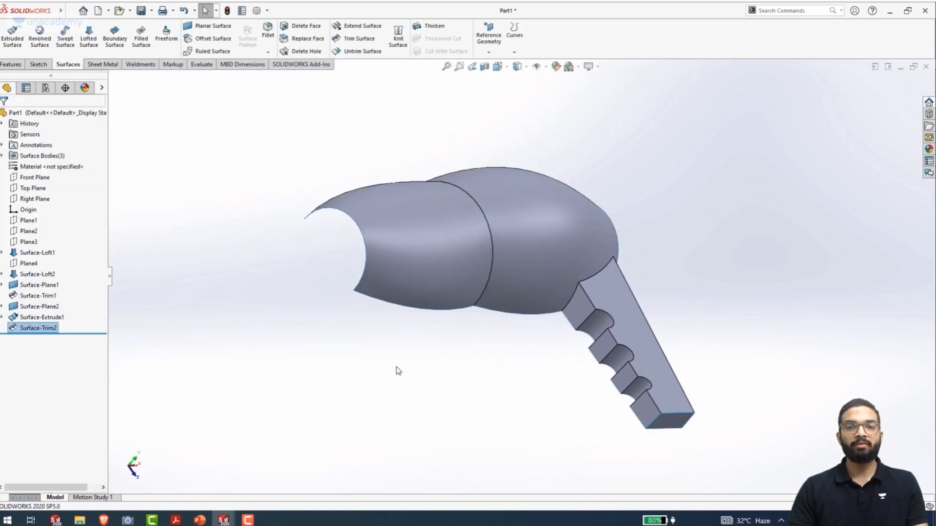
# Create a reference plane offset 35 mm above the Top Plane
pyautogui.hotkey('ctrl', '7')
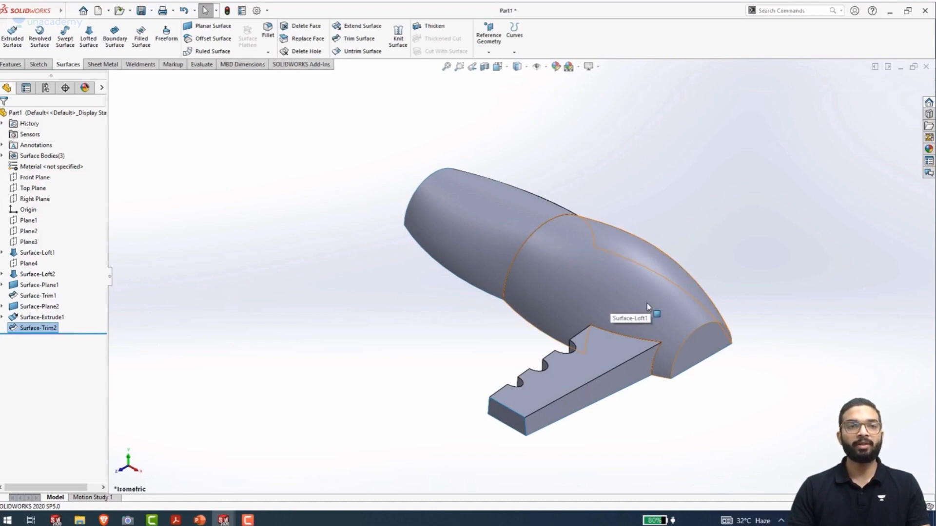
pyautogui.click(33, 188)
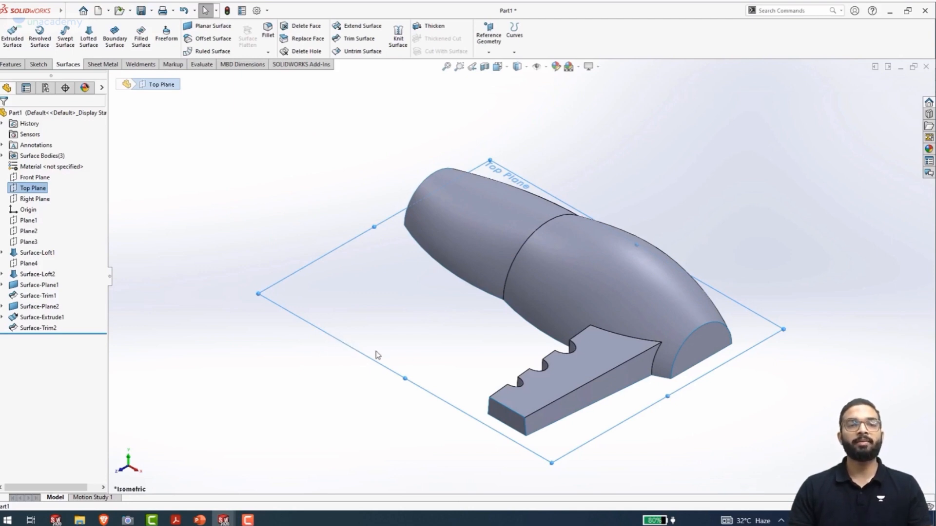
pyautogui.keyDown('ctrl'); pyautogui.moveTo(372, 367); pyautogui.dragTo(445, 176); pyautogui.keyUp('ctrl')
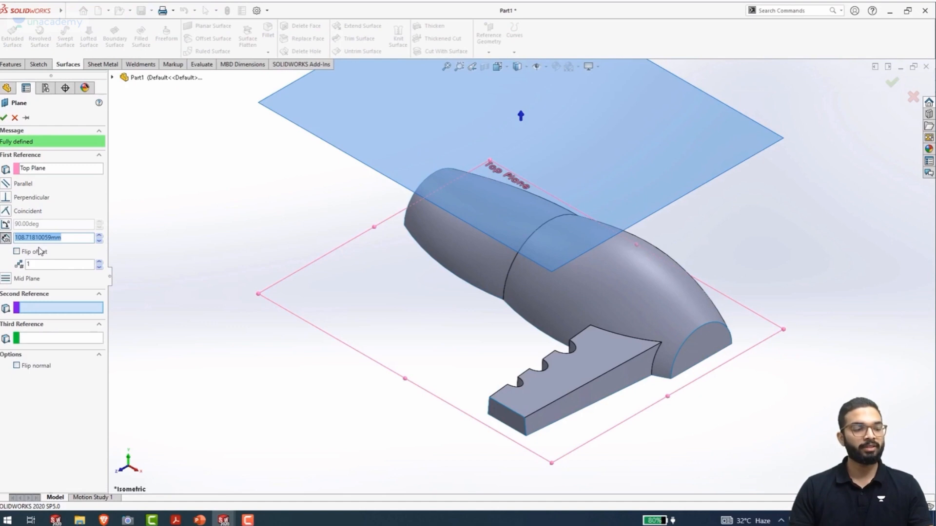
pyautogui.write('35')
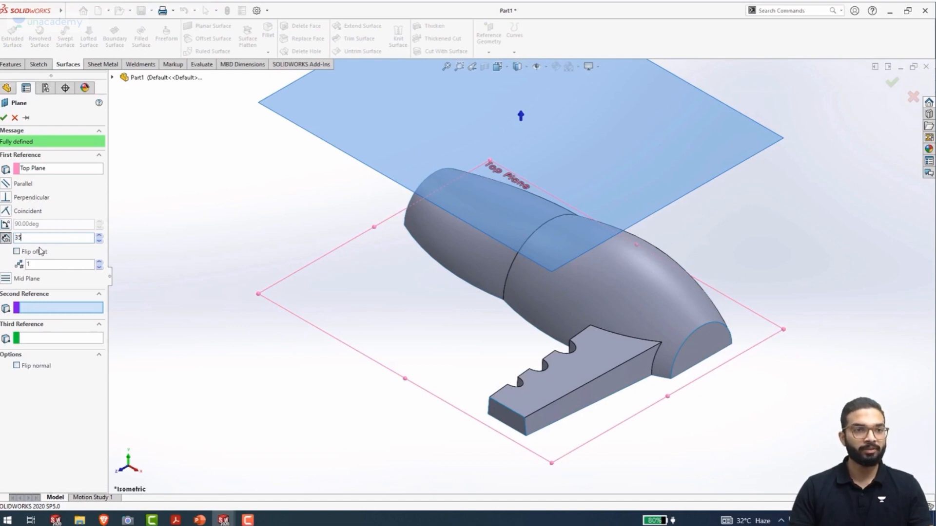
pyautogui.press('Return')
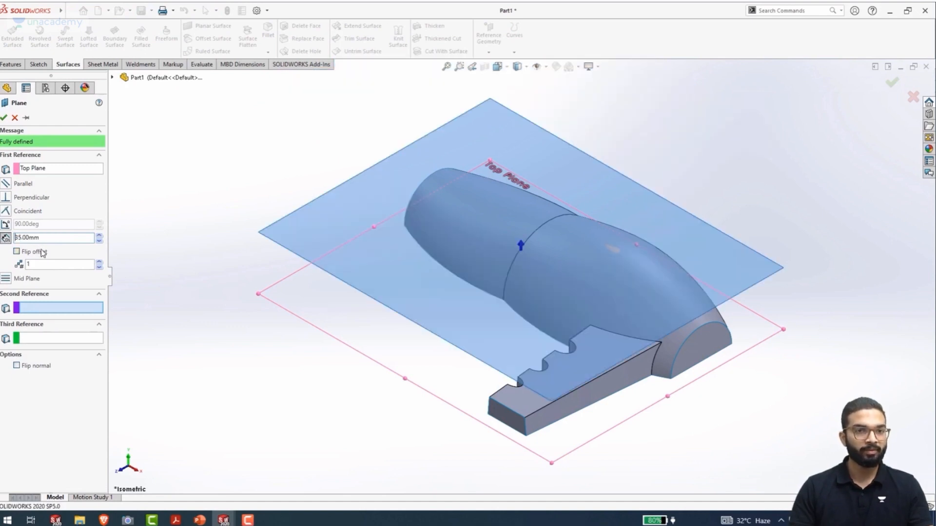
pyautogui.click(4, 118)
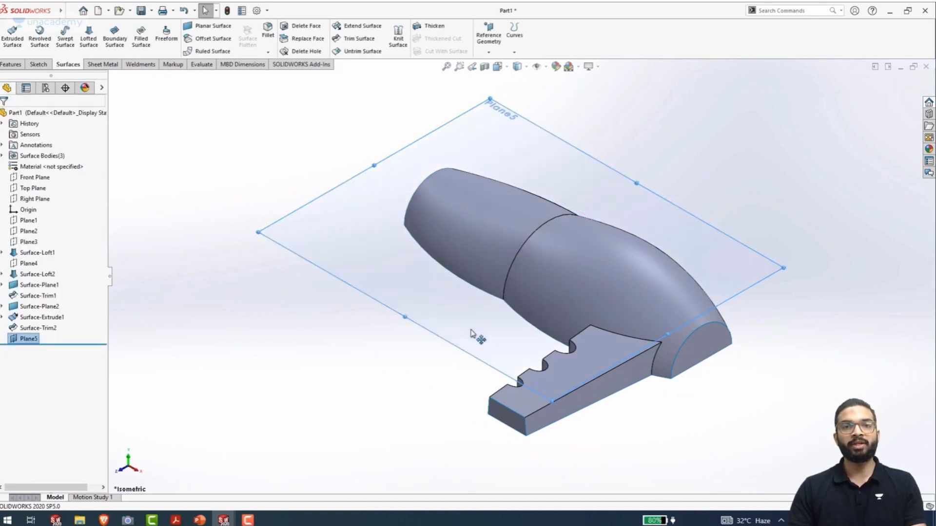
# On the new offset plane, sketch an ellipse about 63 by 41 mm over the rear lofted body, centred in line with the origin
pyautogui.moveTo(432, 389); pyautogui.dragTo(418, 318, button='middle')
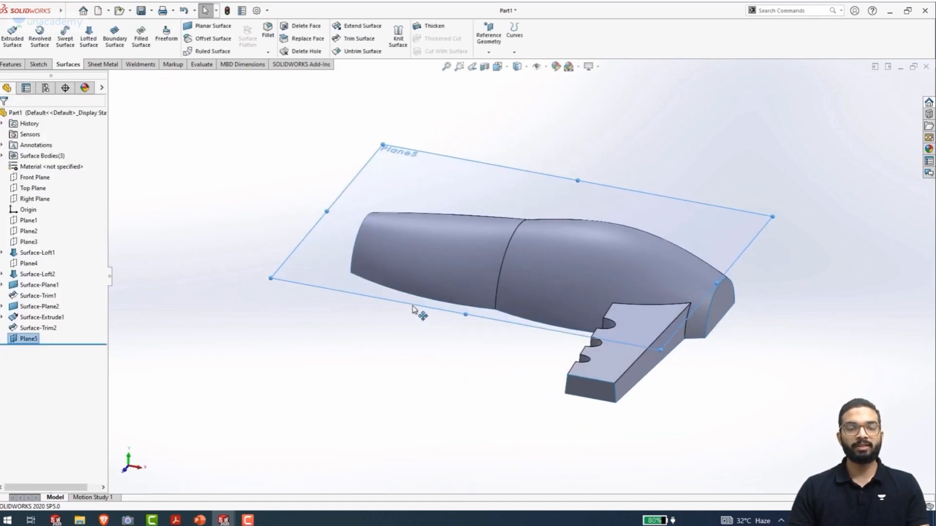
pyautogui.click(412, 309)
pyautogui.click(456, 277)
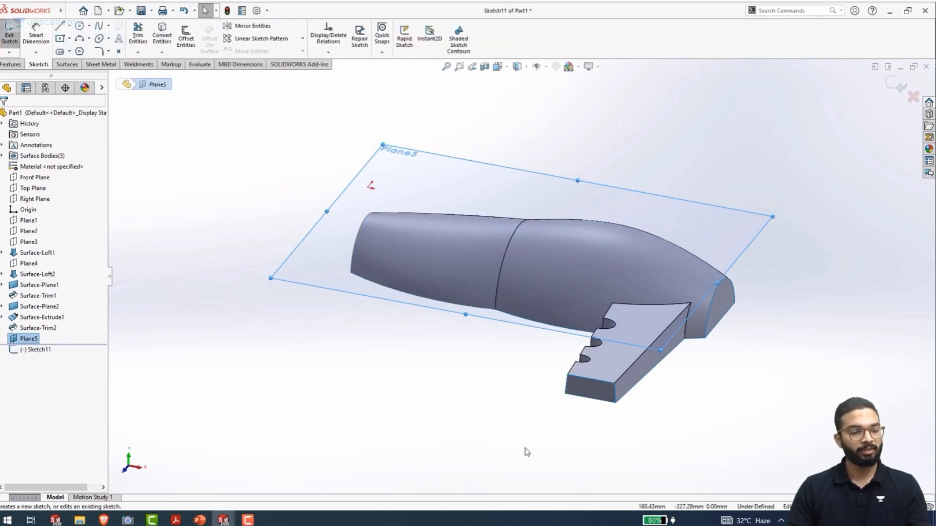
pyautogui.hotkey('ctrl', '8')
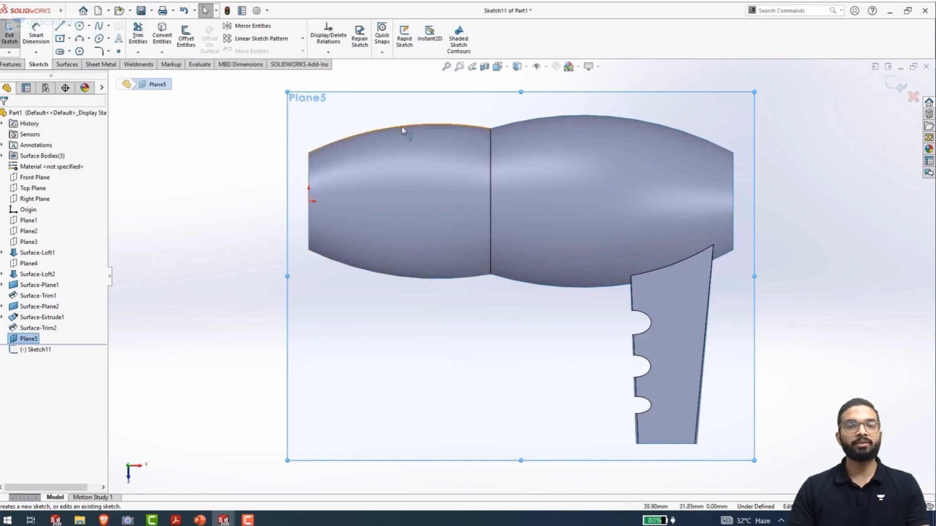
pyautogui.click(69, 11)
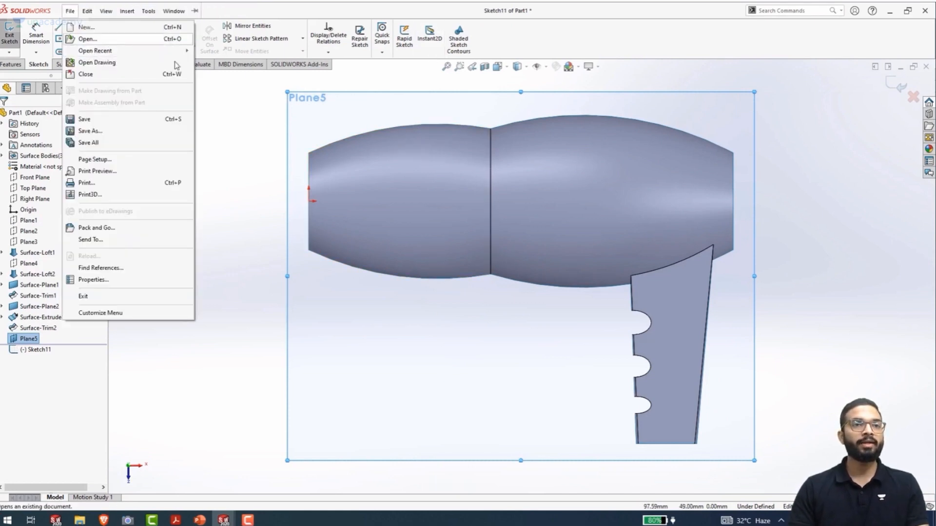
pyautogui.click(218, 138)
pyautogui.click(218, 138)
pyautogui.click(101, 40)
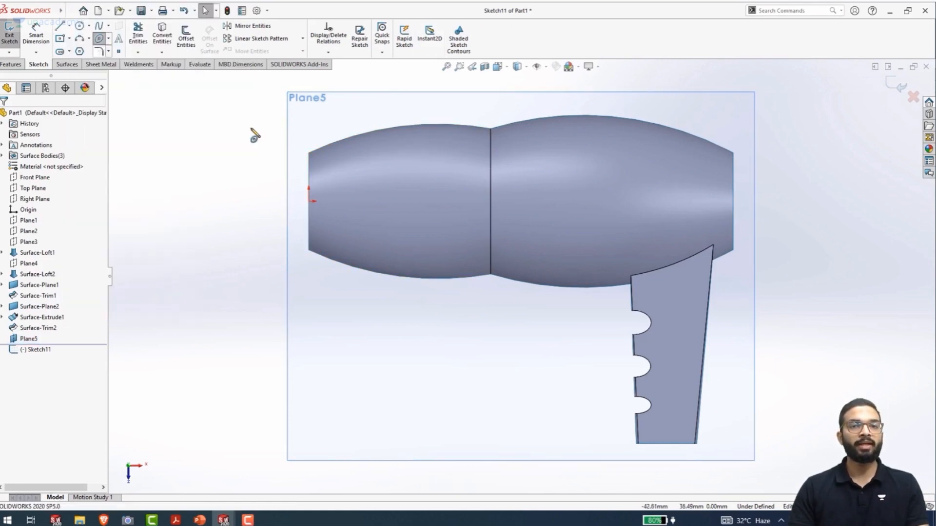
pyautogui.click(605, 201)
pyautogui.click(682, 203)
pyautogui.click(625, 252)
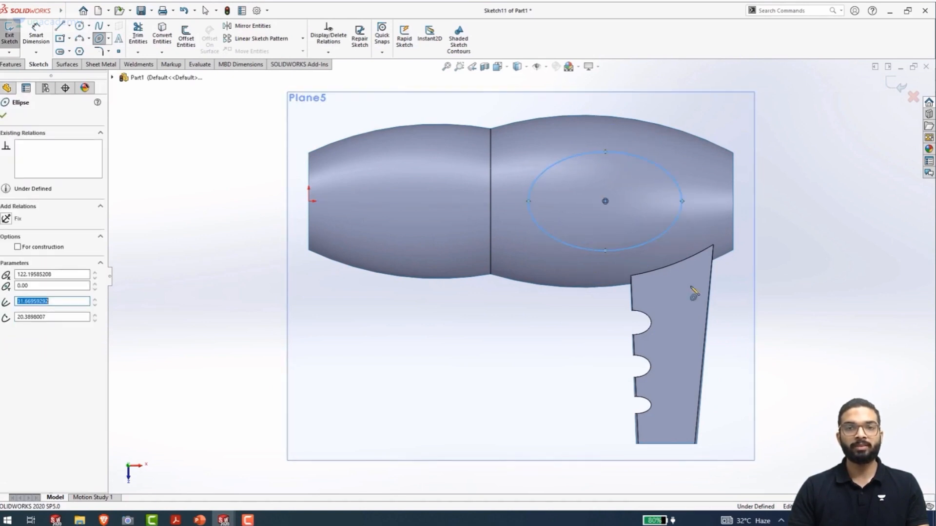
# Dimension the ellipse's centre at 119 mm from the origin
pyautogui.moveTo(839, 379); pyautogui.dragTo(825, 116, button='right')
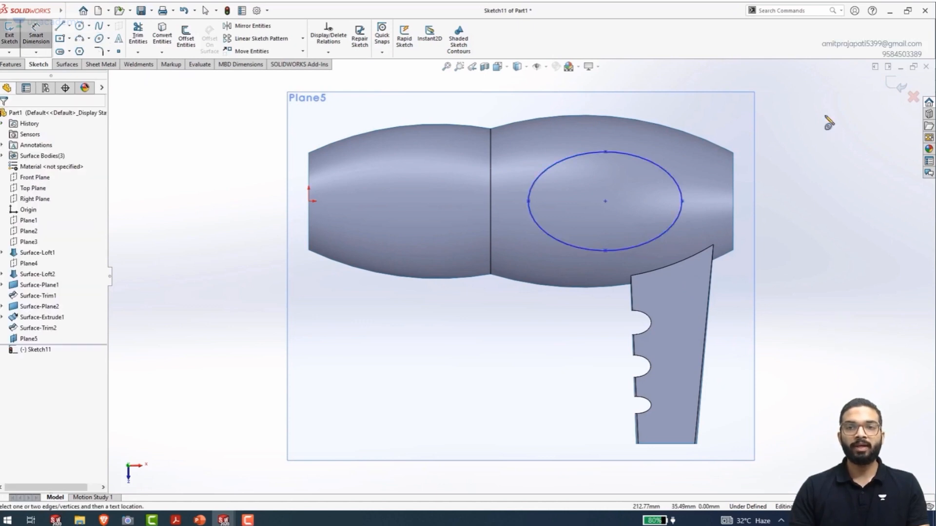
pyautogui.click(310, 202)
pyautogui.click(606, 201)
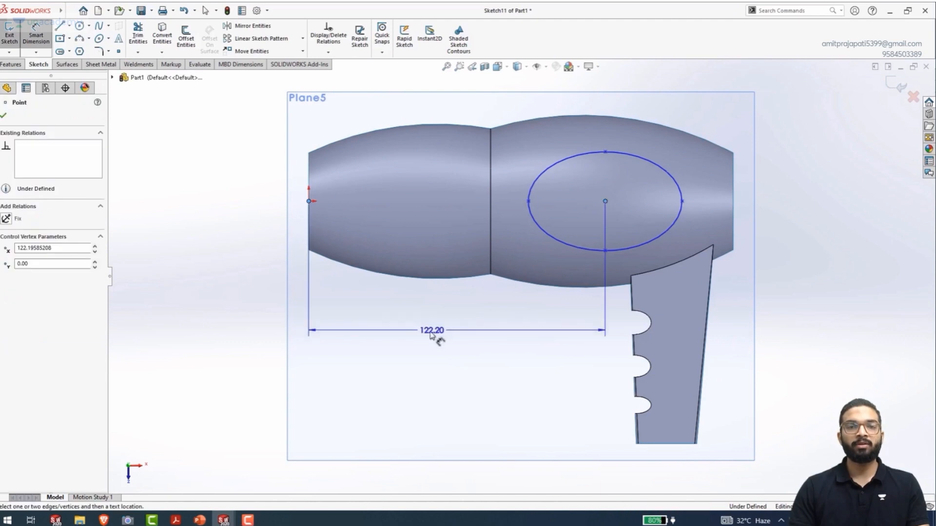
pyautogui.click(431, 336)
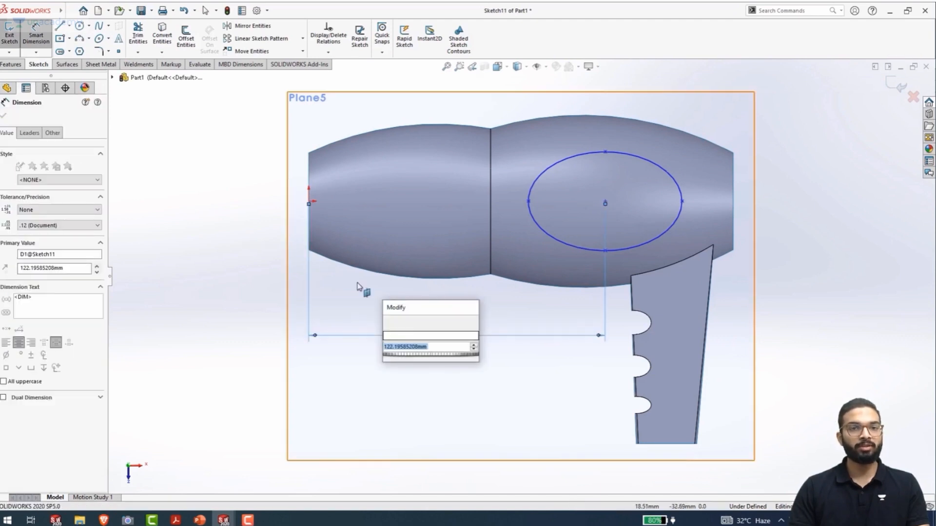
pyautogui.write('119')
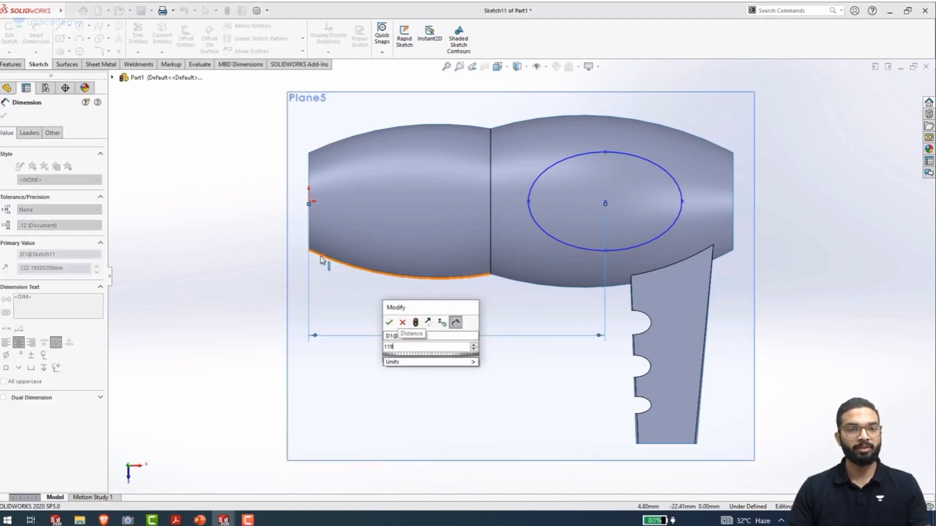
pyautogui.press('Return')
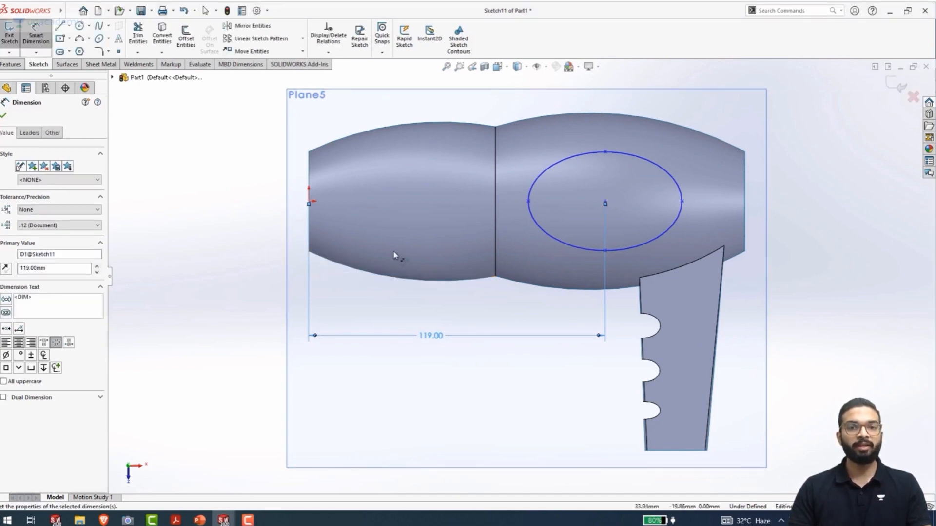
# Dimension the ellipse's long axis between its two end points as 60 mm
pyautogui.hotkey('ctrl', 'pagedown')
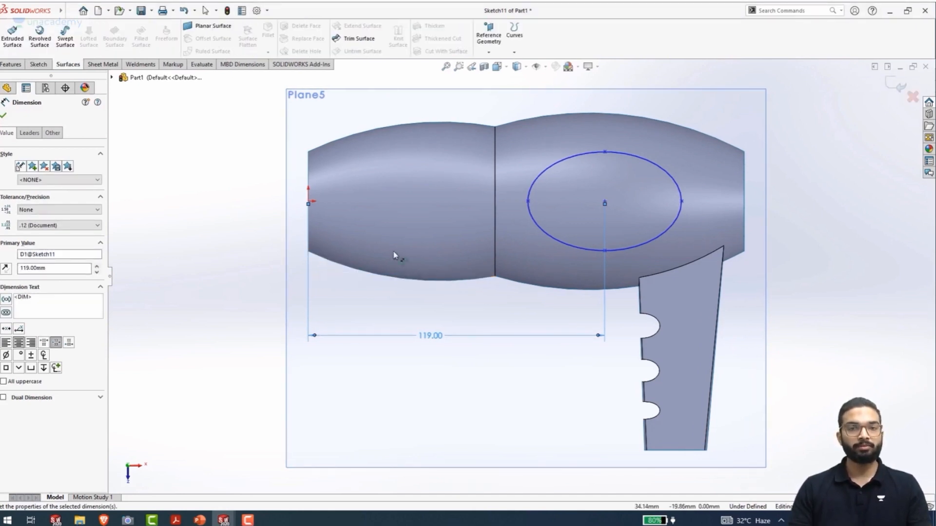
pyautogui.click(536, 212)
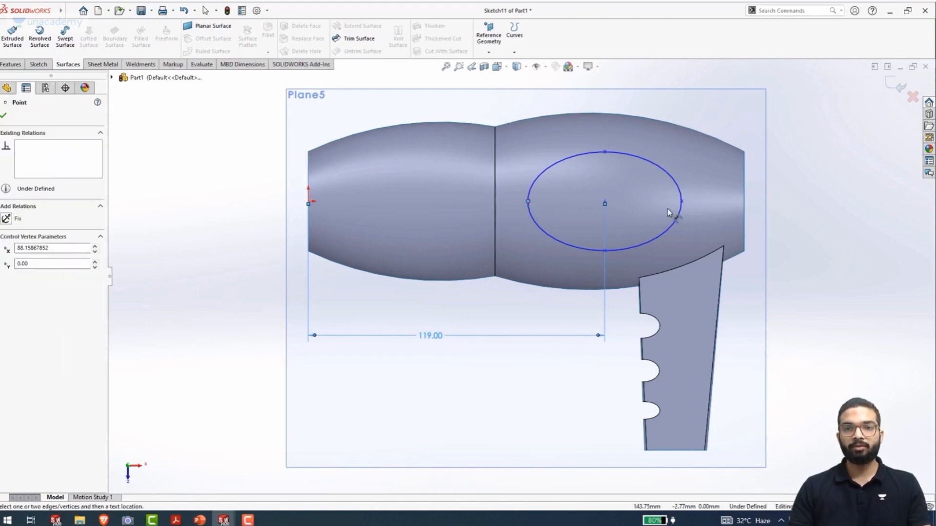
pyautogui.click(682, 203)
pyautogui.click(580, 308)
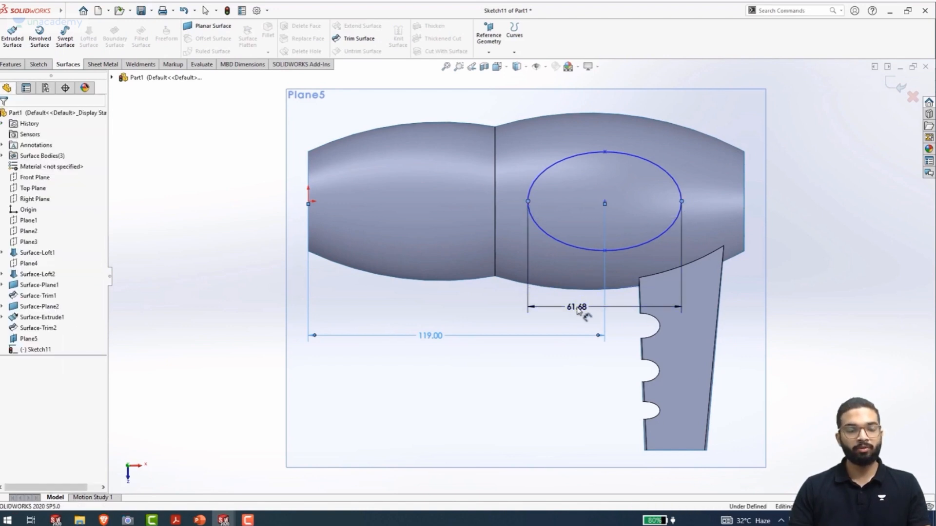
pyautogui.write('60')
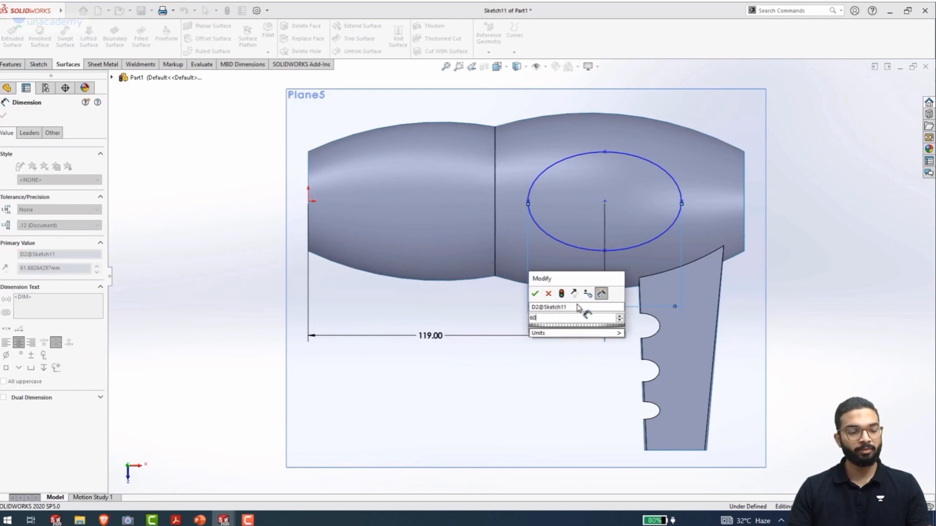
pyautogui.press('Return')
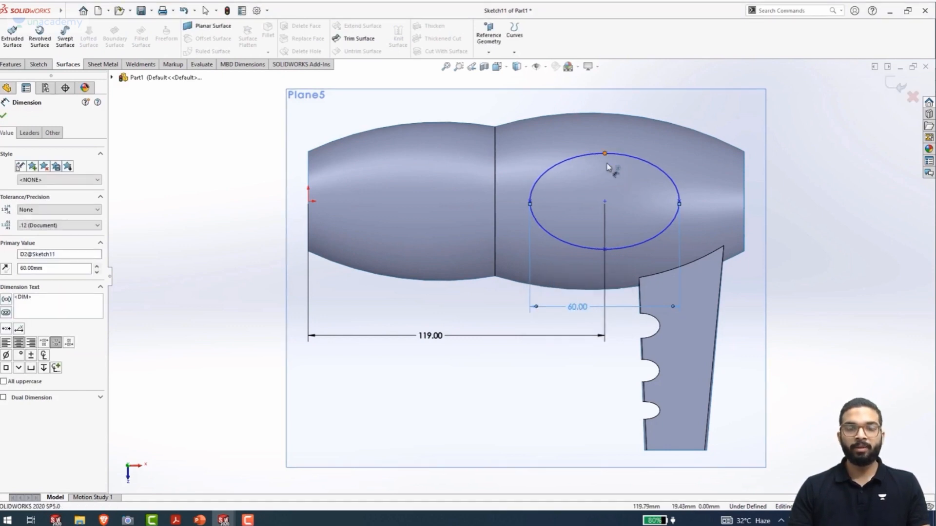
# Dimension the ellipse's short axis as 35 mm and leave the dimension command
pyautogui.click(604, 250)
pyautogui.click(604, 251)
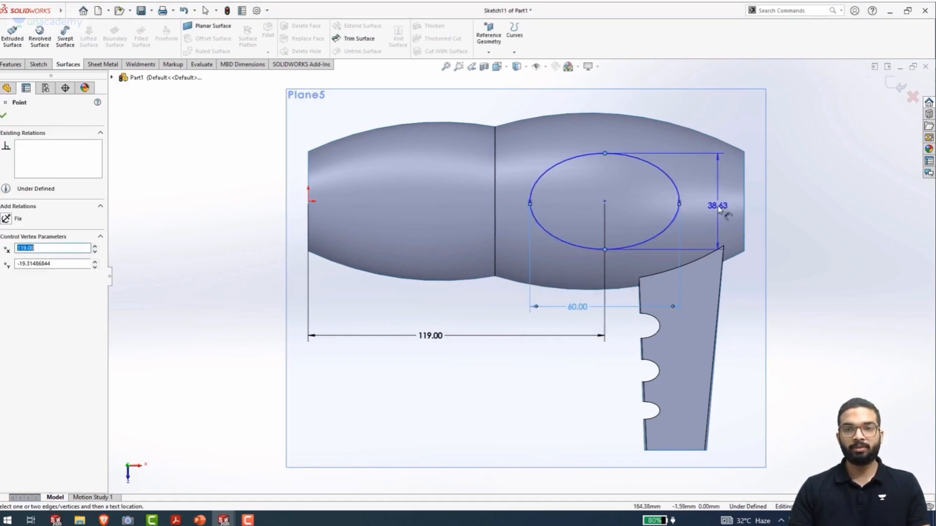
pyautogui.click(718, 207)
pyautogui.write('35')
pyautogui.press('Return')
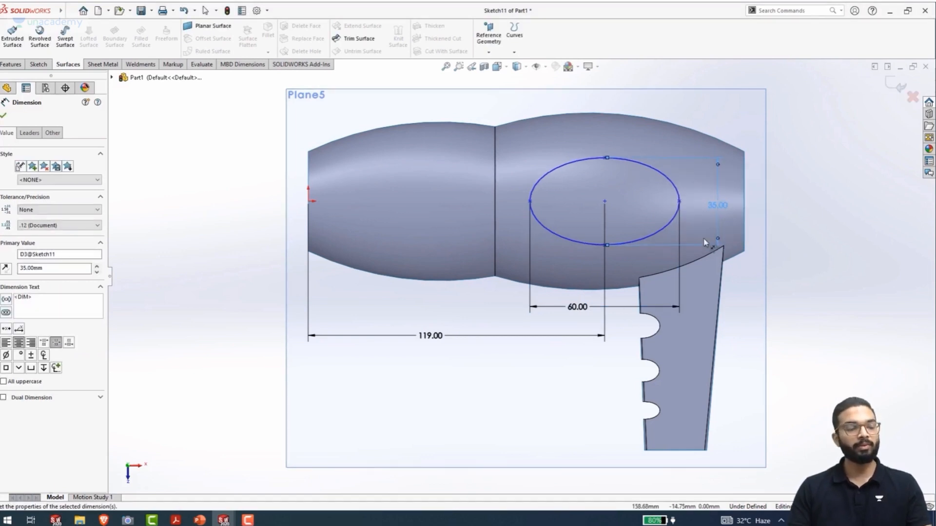
pyautogui.click(797, 264)
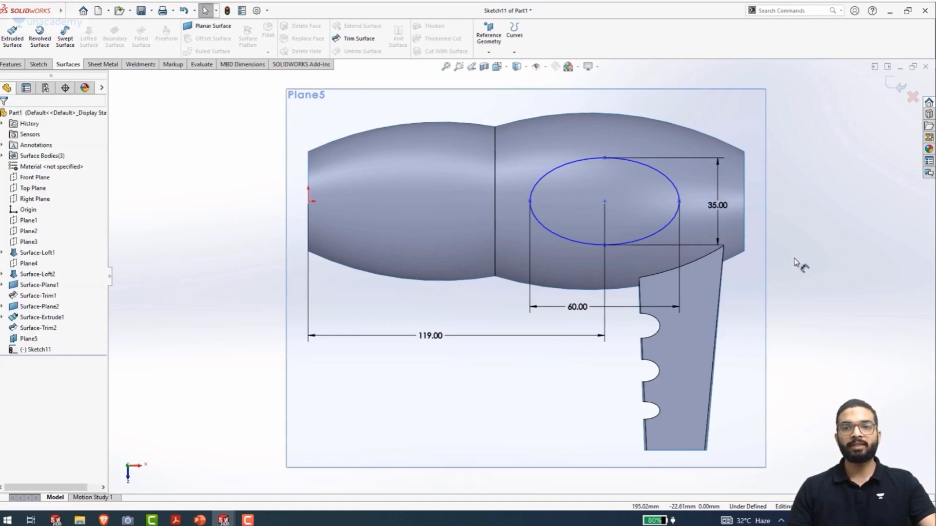
# Add a horizontal relation between the ellipse's centre and the origin
pyautogui.click(605, 202)
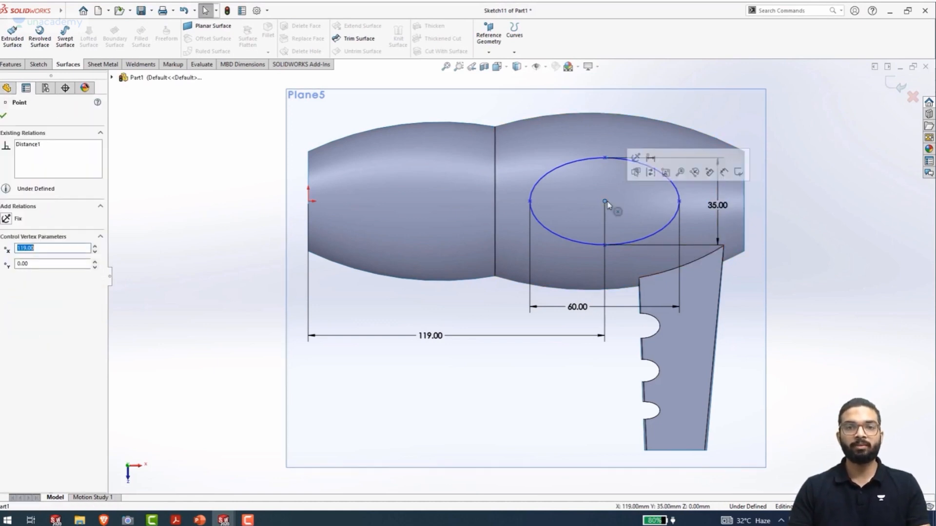
pyautogui.keyDown('ctrl'); pyautogui.click(309, 201); pyautogui.keyUp('ctrl')
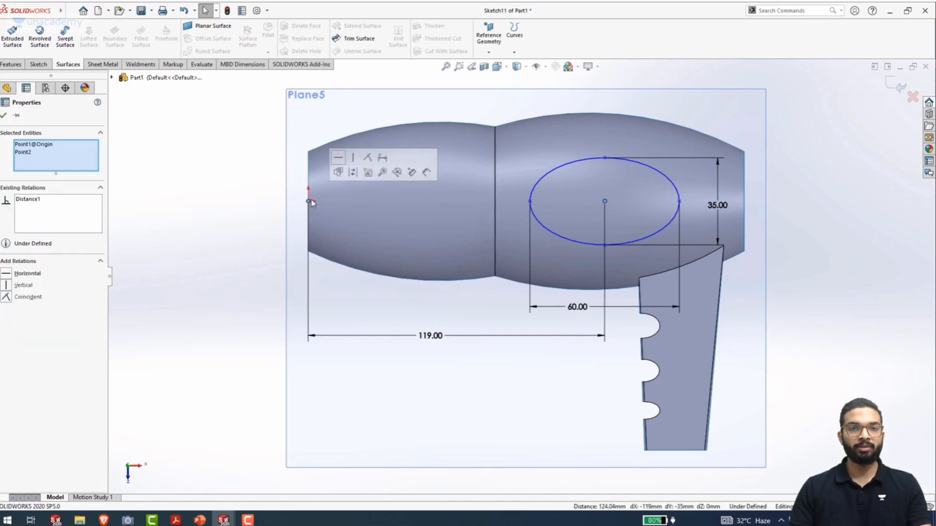
pyautogui.click(333, 166)
pyautogui.click(209, 183)
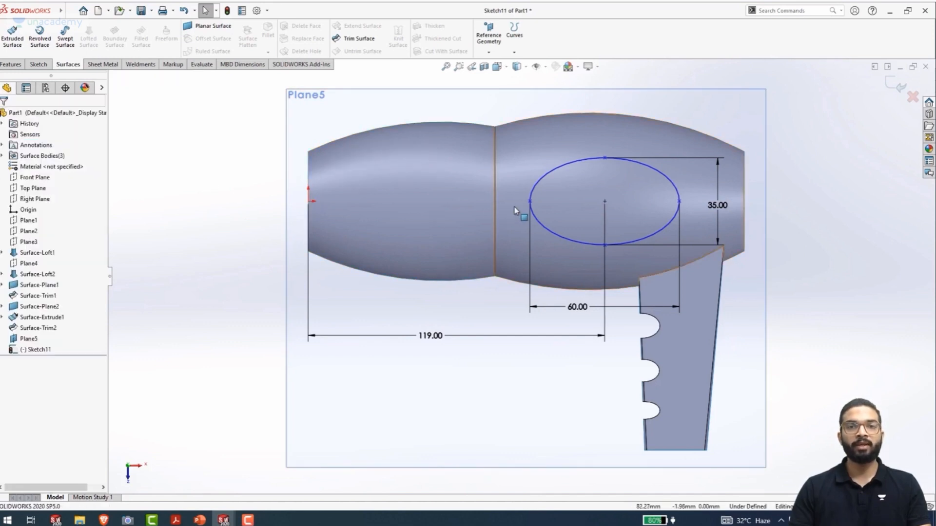
# Constrain a long-axis end point of the ellipse horizontally with its centre and close the sketch
pyautogui.moveTo(533, 204)
pyautogui.mouseDown()
pyautogui.moveTo(535, 233)
pyautogui.moveTo(545, 181)
pyautogui.moveTo(541, 188)
pyautogui.mouseUp()
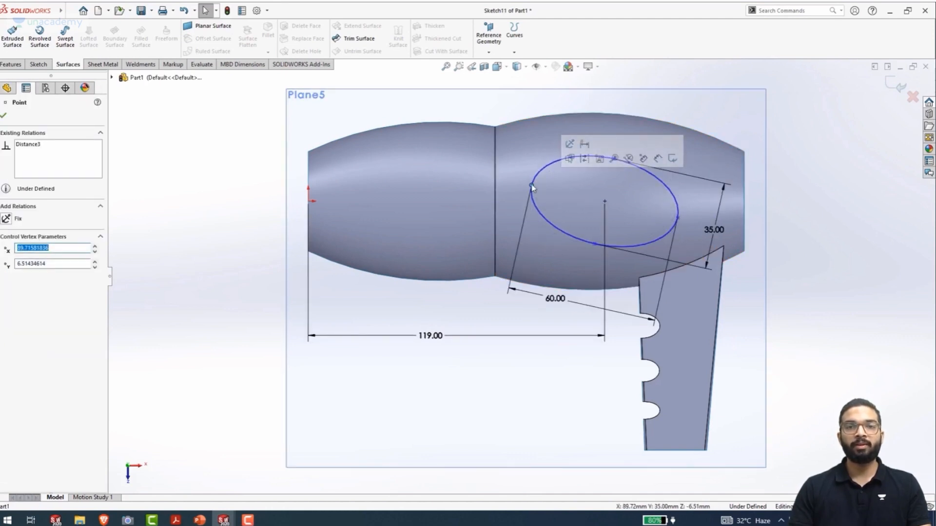
pyautogui.keyDown('ctrl'); pyautogui.click(604, 202); pyautogui.keyUp('ctrl')
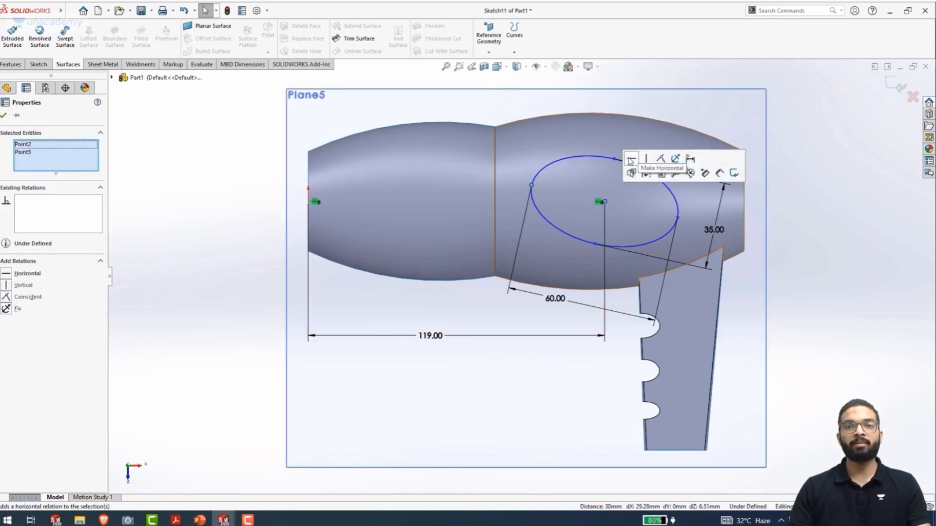
pyautogui.click(630, 160)
pyautogui.click(873, 209)
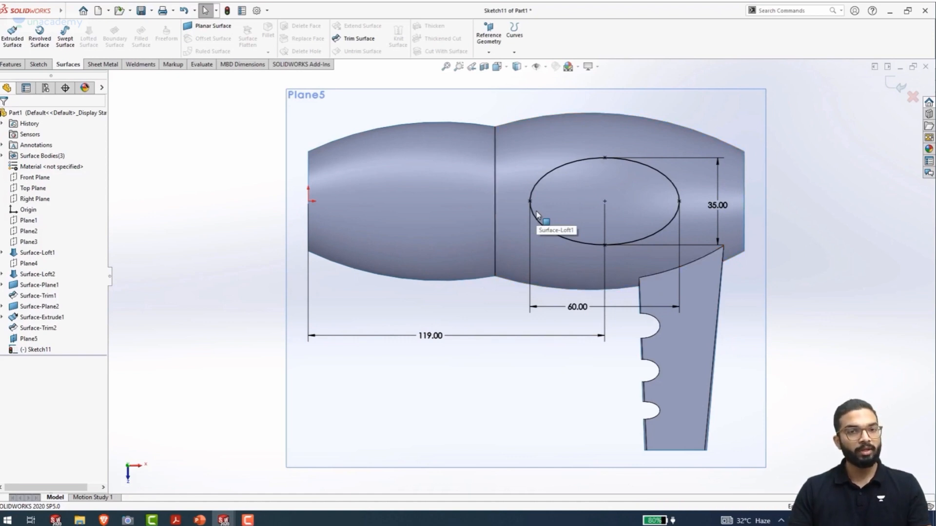
pyautogui.hotkey('ctrl', 'b')
# Create a projected curve from the ellipse sketch onto the rear lofted surface face, using sketch on faces with the projection reversed
pyautogui.moveTo(326, 270)
pyautogui.mouseDown(button='middle')
pyautogui.moveTo(326, 239)
pyautogui.moveTo(357, 157)
pyautogui.moveTo(318, 109)
pyautogui.moveTo(315, 131)
pyautogui.moveTo(324, 131)
pyautogui.mouseUp(button='middle')
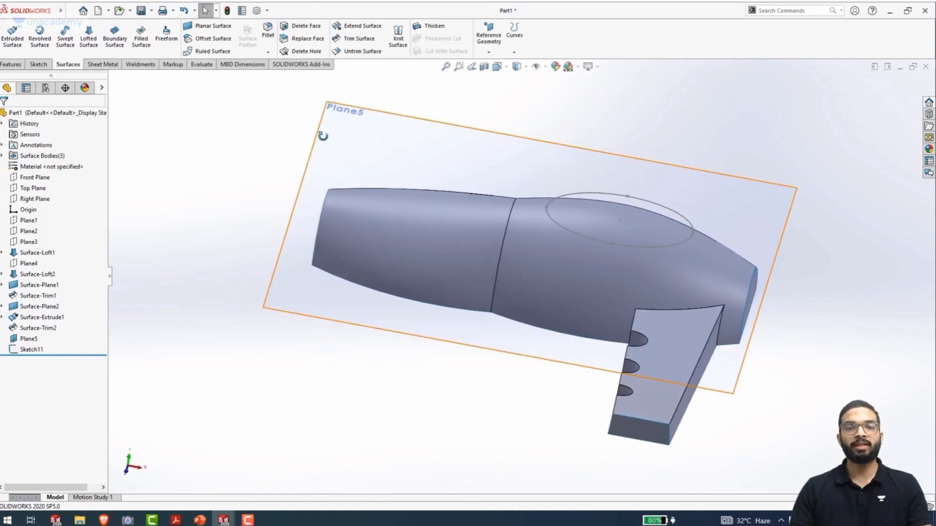
pyautogui.moveTo(575, 236)
pyautogui.mouseDown(button='middle')
pyautogui.moveTo(538, 232)
pyautogui.moveTo(548, 211)
pyautogui.moveTo(544, 225)
pyautogui.moveTo(579, 237)
pyautogui.mouseUp(button='middle')
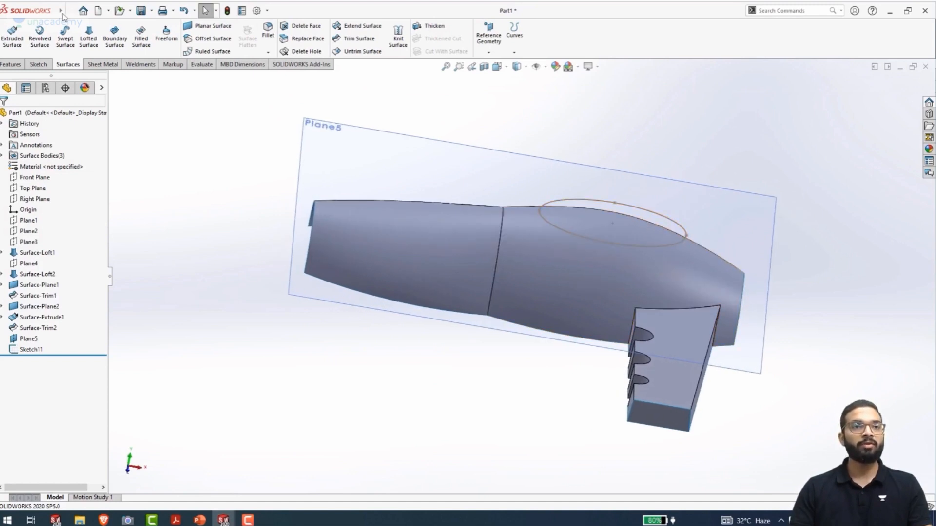
pyautogui.click(126, 11)
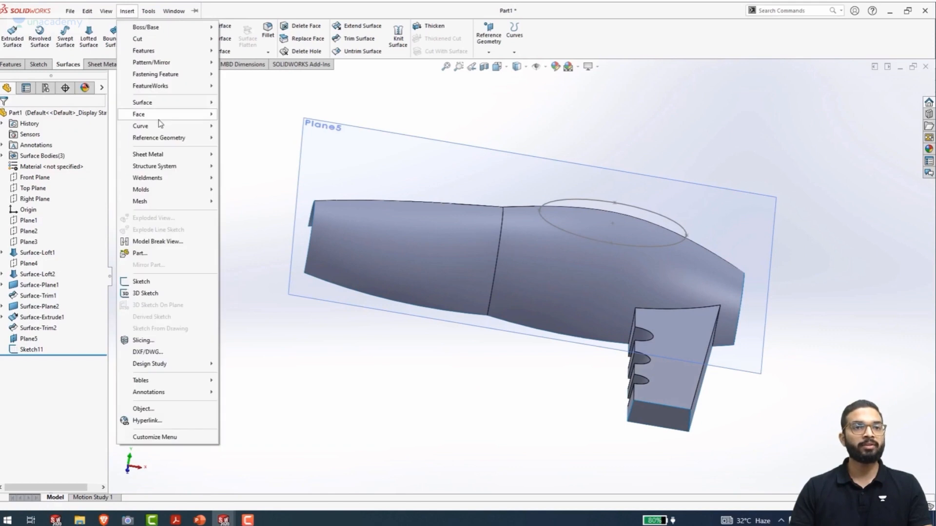
pyautogui.moveTo(159, 125)
pyautogui.click(246, 143)
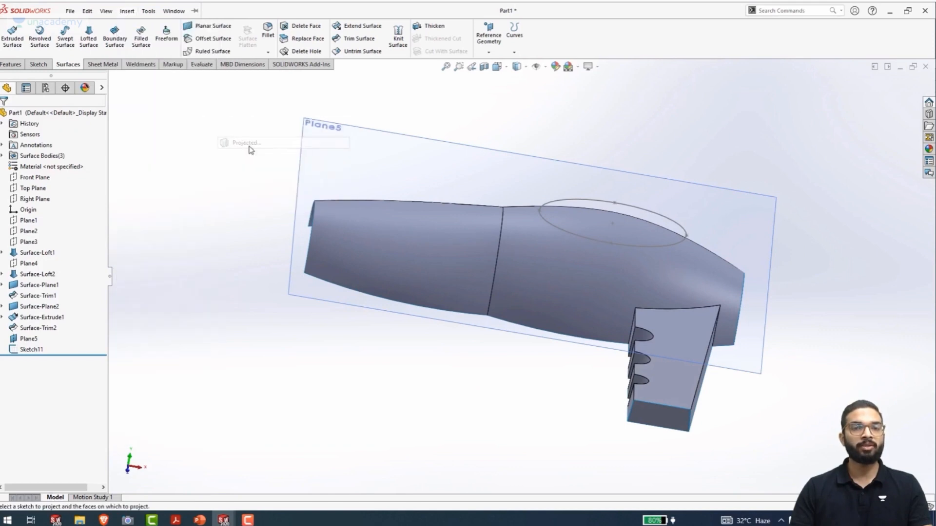
pyautogui.click(572, 238)
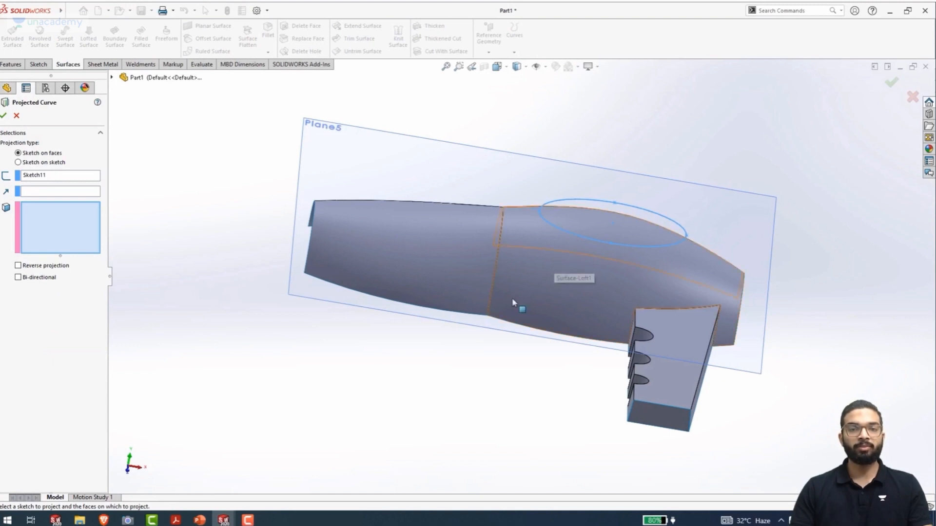
pyautogui.moveTo(516, 305); pyautogui.dragTo(470, 328, button='middle')
pyautogui.click(591, 286)
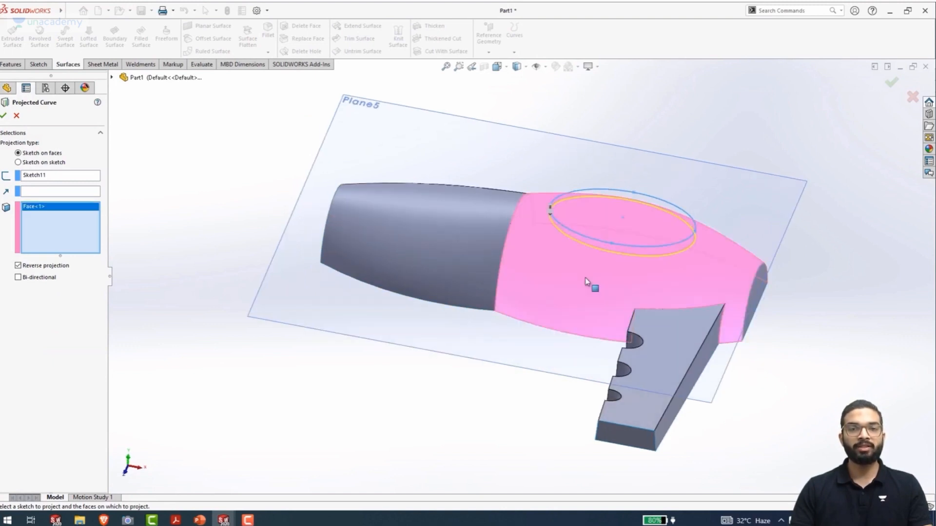
pyautogui.moveTo(561, 288); pyautogui.dragTo(600, 213, button='middle')
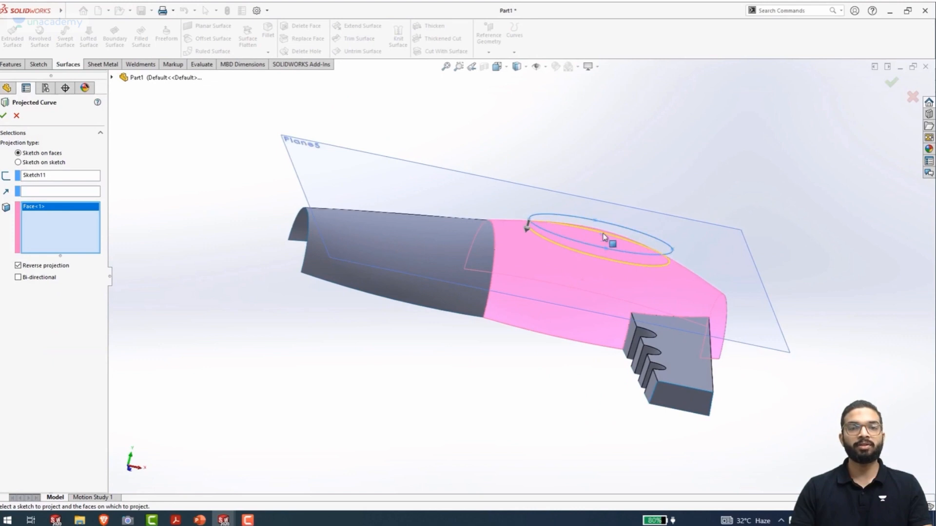
pyautogui.click(4, 115)
# Examine how the projected elliptical curve lies on the rear lofted surface
pyautogui.moveTo(418, 265); pyautogui.dragTo(386, 267, button='middle')
pyautogui.click(30, 350)
pyautogui.scroll(-5, 666, 273)
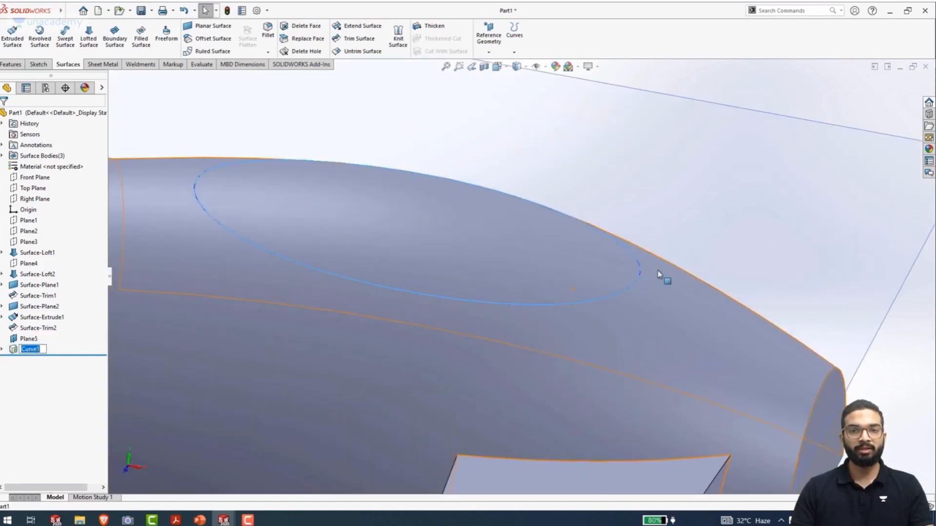
pyautogui.scroll(5, 572, 258)
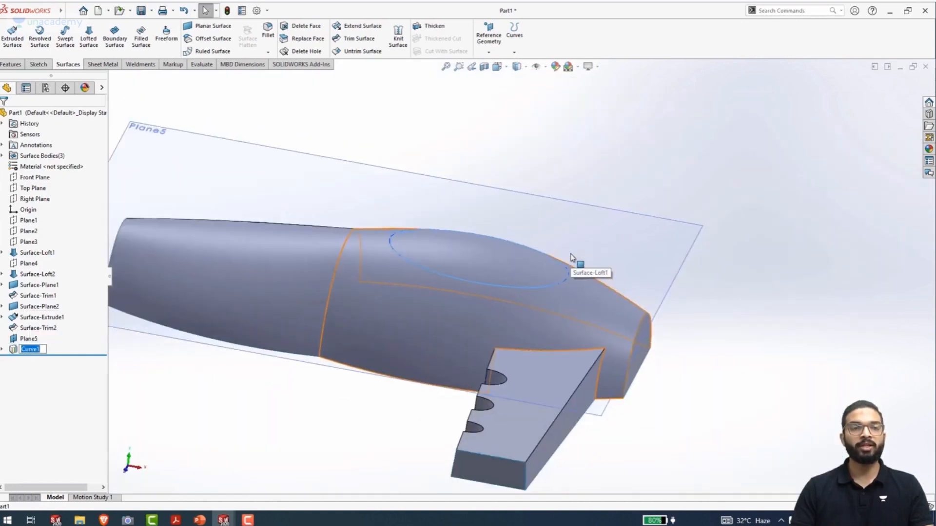
pyautogui.scroll(5, 575, 256)
pyautogui.scroll(3, 341, 283)
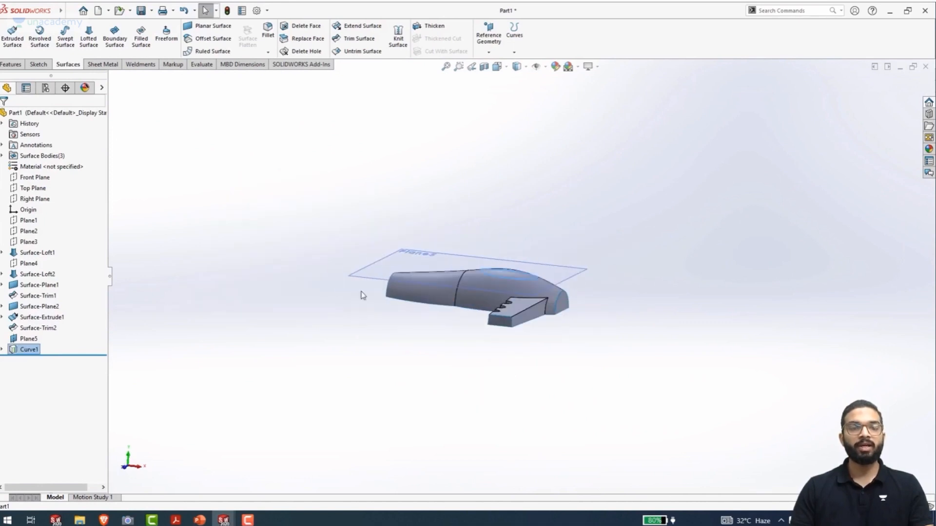
# Create a reference plane offset 6 mm from Plane5 towards the body with the offset flipped, and hide Plane5
pyautogui.scroll(-5, 390, 290)
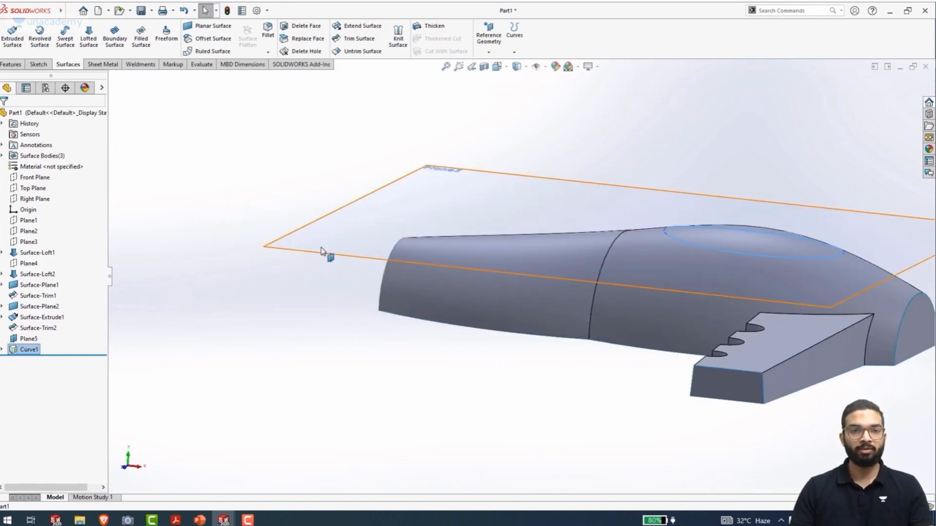
pyautogui.click(322, 255)
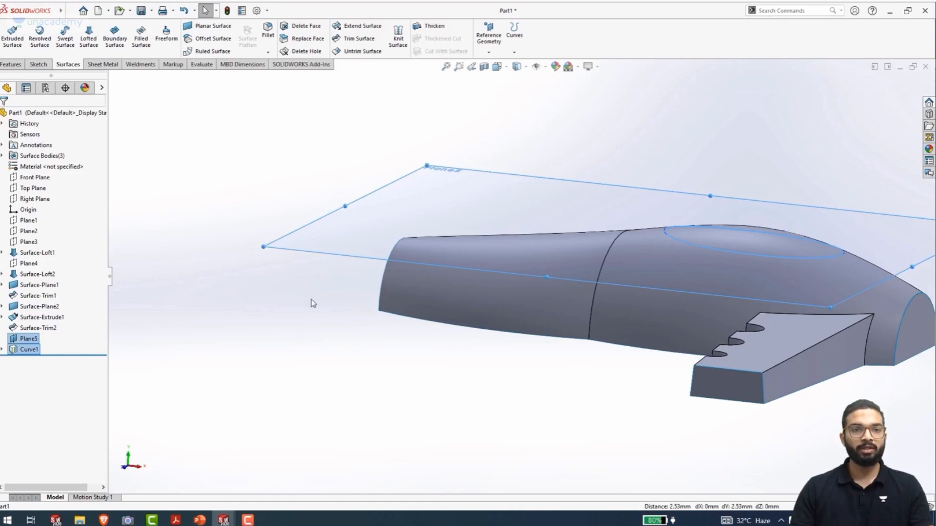
pyautogui.click(251, 300)
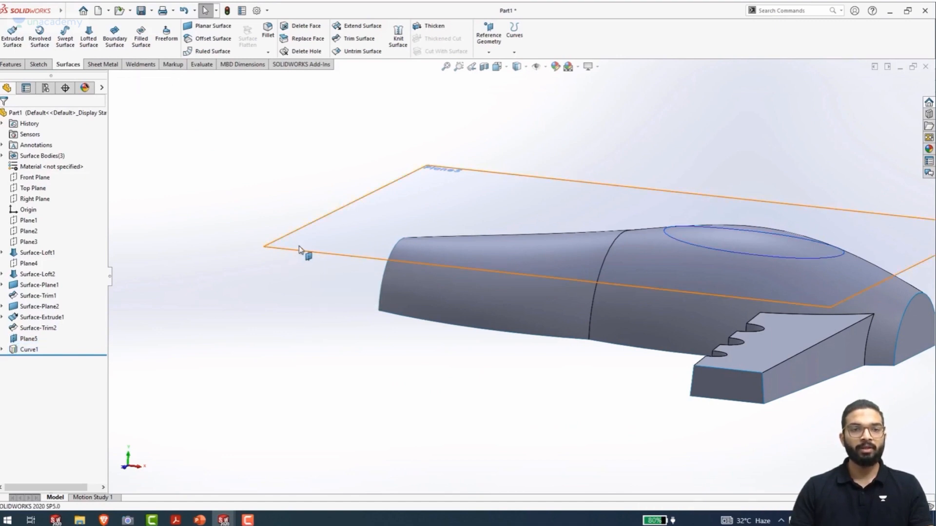
pyautogui.keyDown('ctrl'); pyautogui.moveTo(300, 249); pyautogui.dragTo(302, 292); pyautogui.keyUp('ctrl')
pyautogui.write('6')
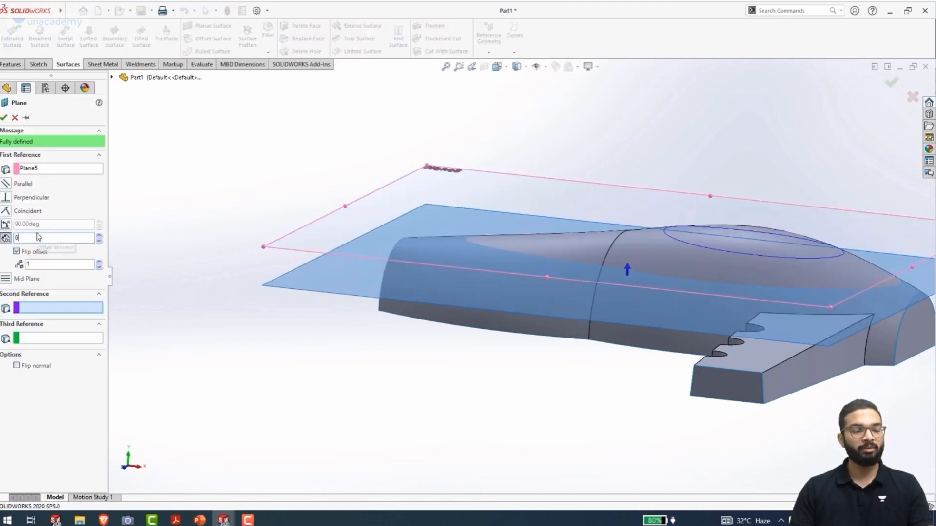
pyautogui.press('Return')
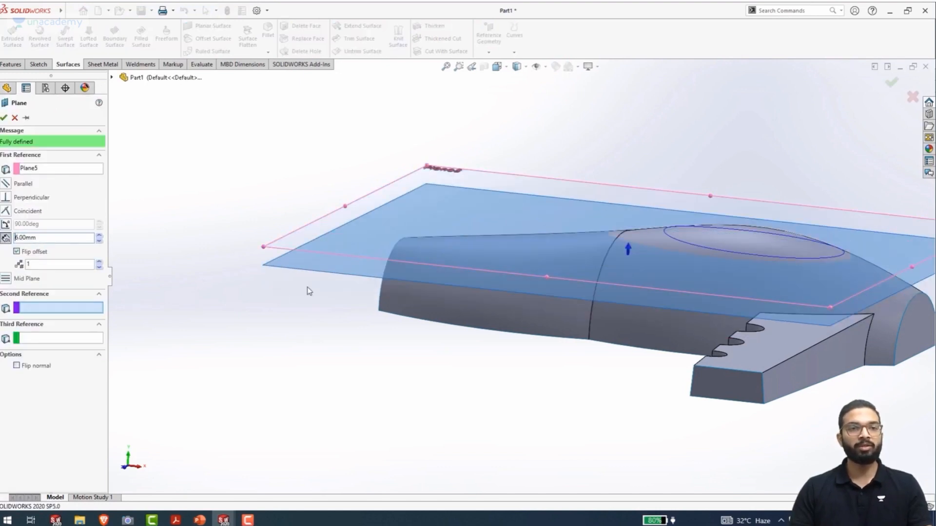
pyautogui.click(4, 119)
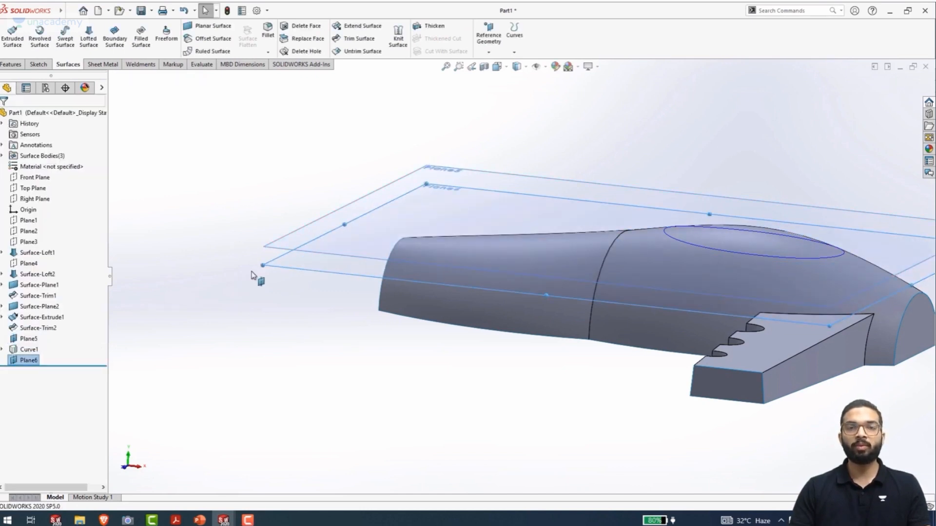
pyautogui.click(276, 251)
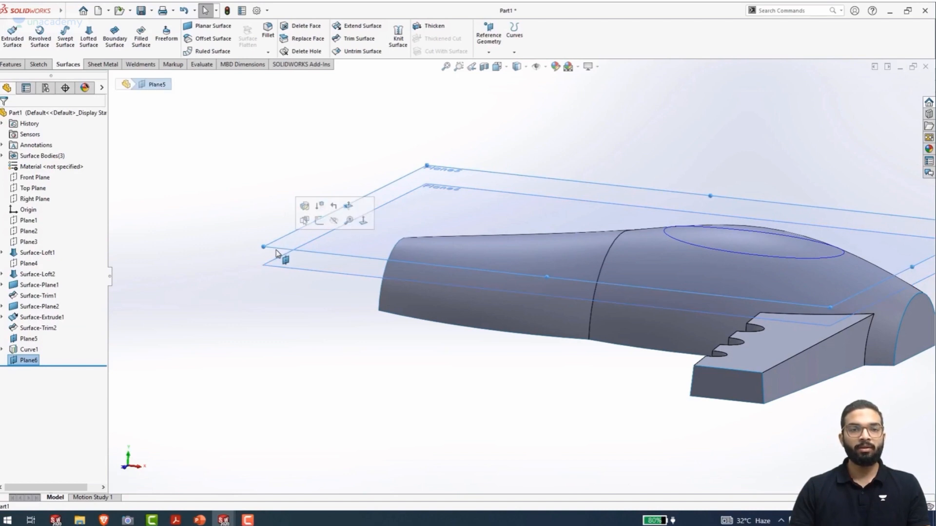
pyautogui.click(337, 224)
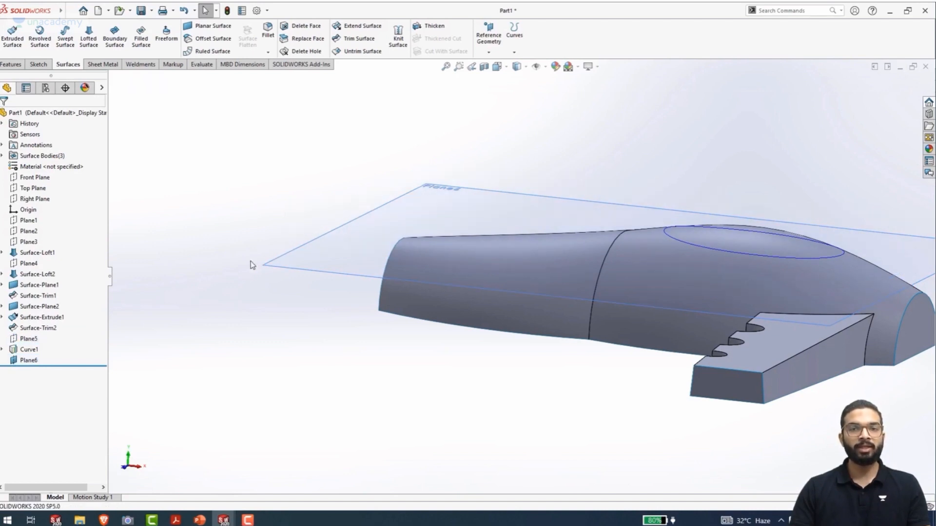
# Sketch an ellipse on the new offset plane, centred inside the projected curve, with radii of about 22 mm and 12 mm
pyautogui.click(300, 274)
pyautogui.click(344, 242)
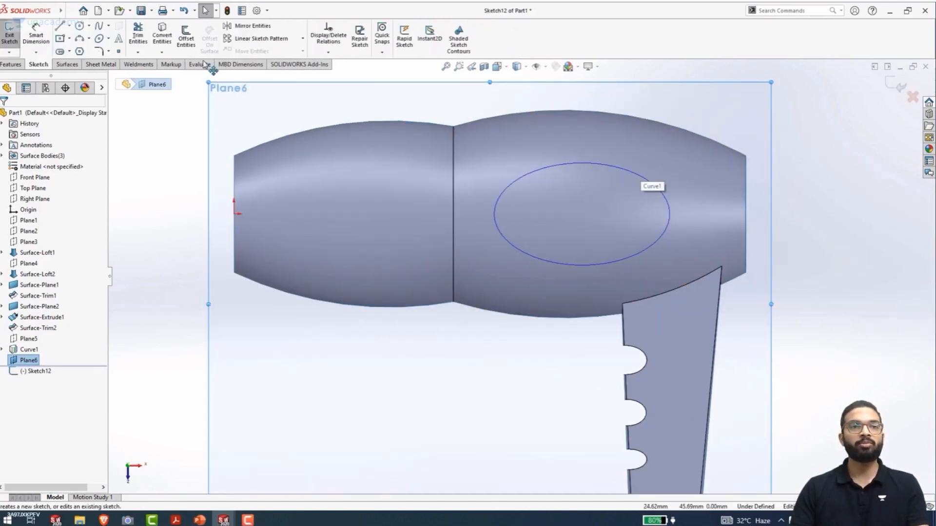
pyautogui.click(98, 39)
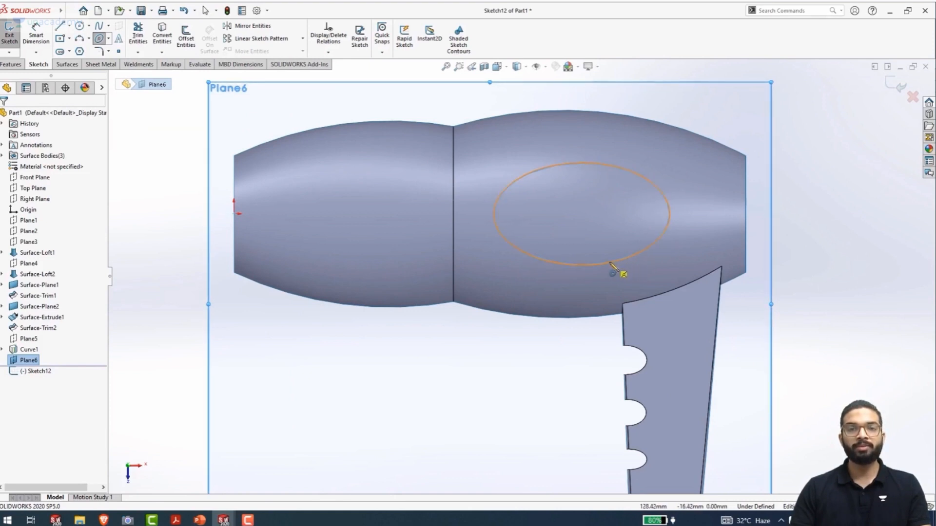
pyautogui.click(582, 215)
pyautogui.click(646, 214)
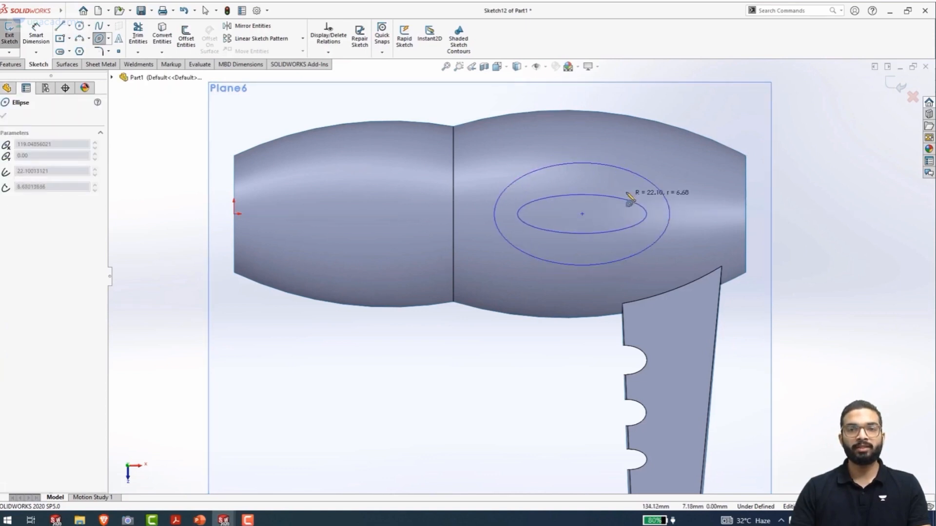
pyautogui.click(613, 184)
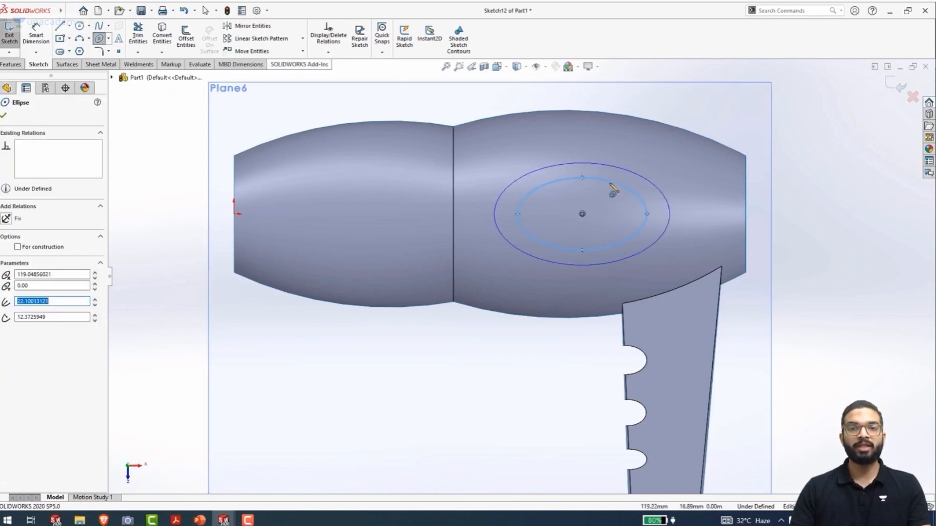
# Dimension the distance from the origin to the new ellipse's centre as 119 mm
pyautogui.moveTo(834, 318); pyautogui.dragTo(837, 182, button='right')
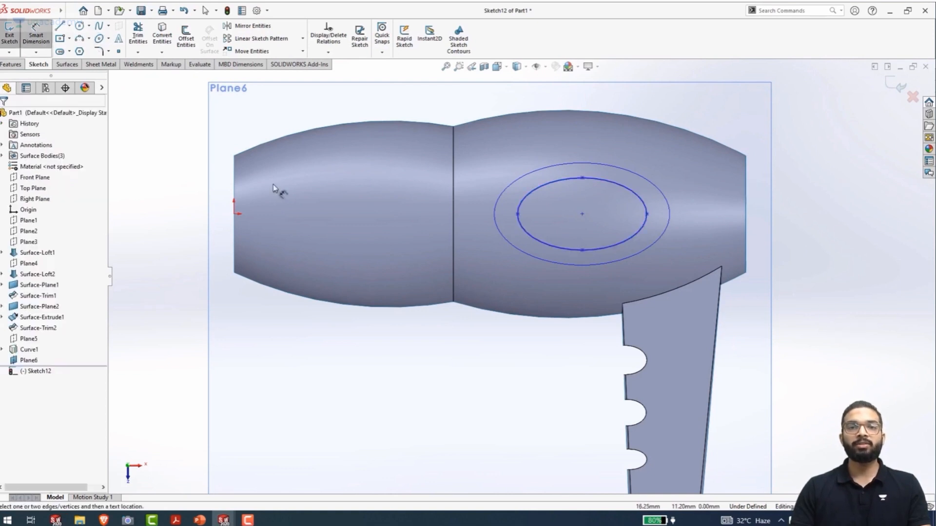
pyautogui.click(234, 214)
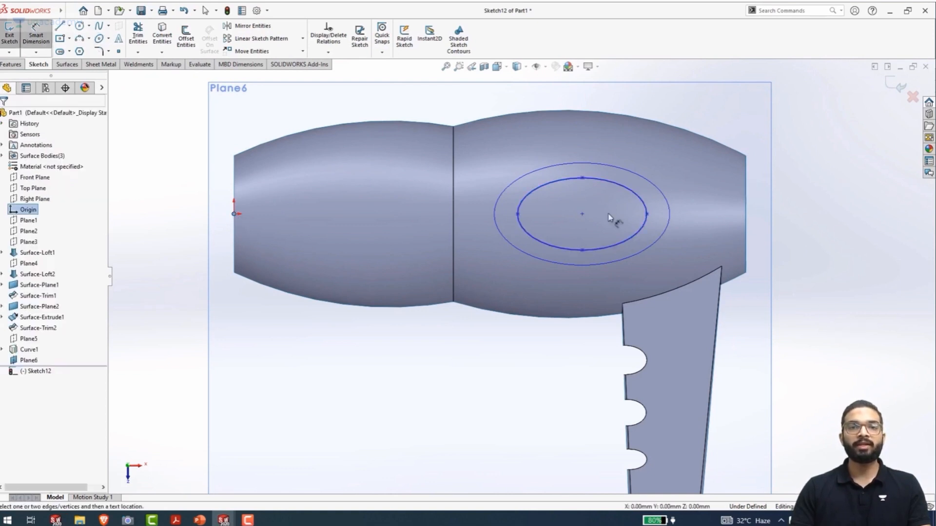
pyautogui.click(582, 214)
pyautogui.click(410, 392)
pyautogui.write('11')
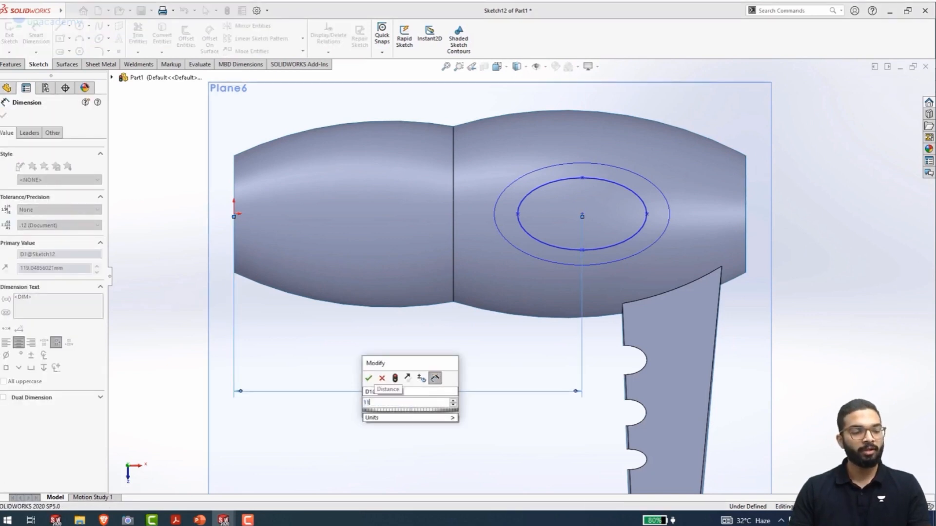
pyautogui.write('9')
pyautogui.press('Return')
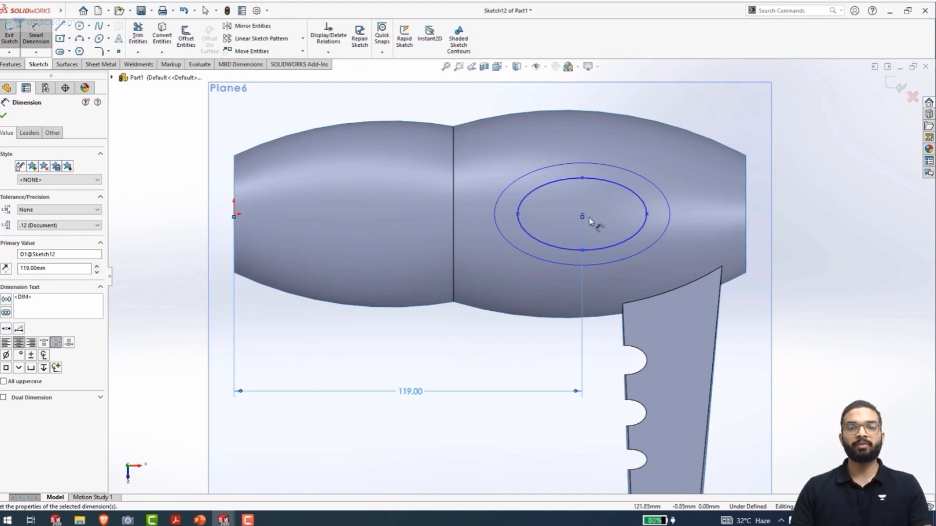
# Dimension the inner ellipse's long axis between its two end points as 50 mm
pyautogui.click(518, 214)
pyautogui.click(647, 214)
pyautogui.click(555, 333)
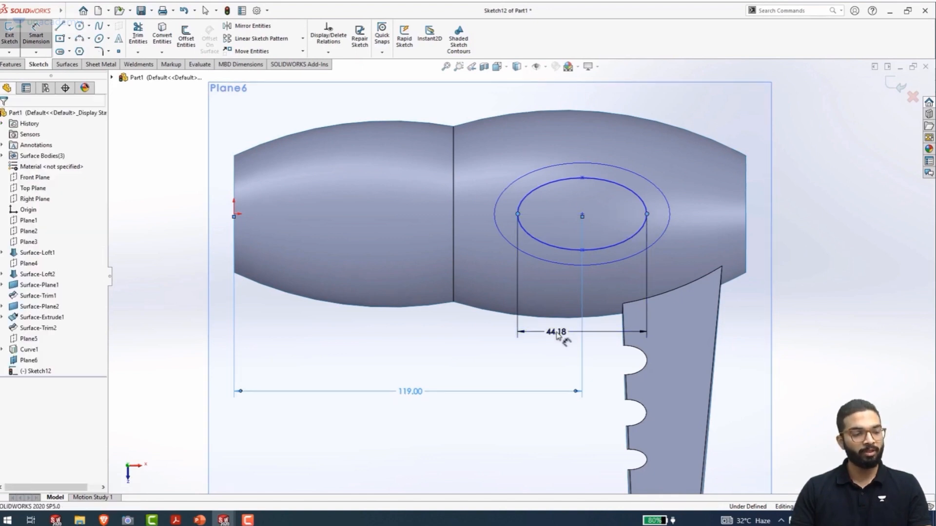
pyautogui.write('50')
pyautogui.press('Return')
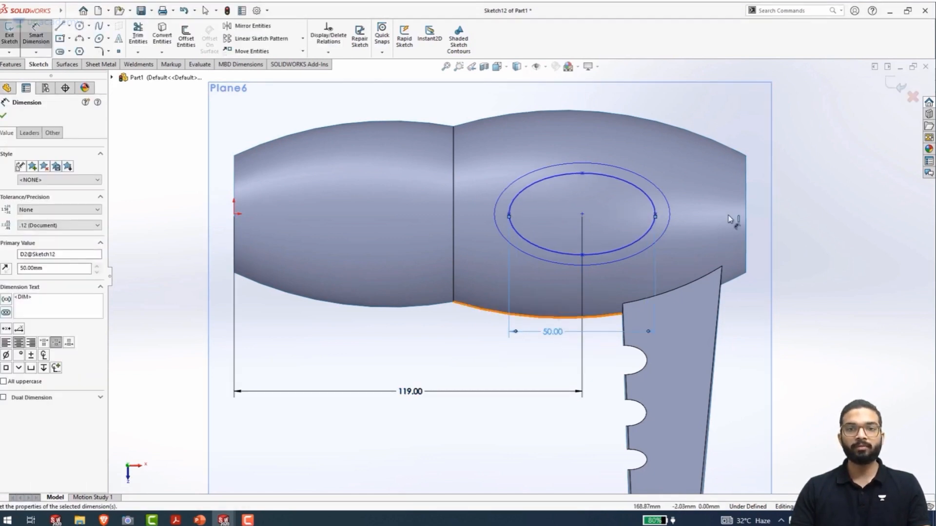
# Dimension the inner ellipse's short axis as 27 mm and leave the dimension command
pyautogui.click(582, 255)
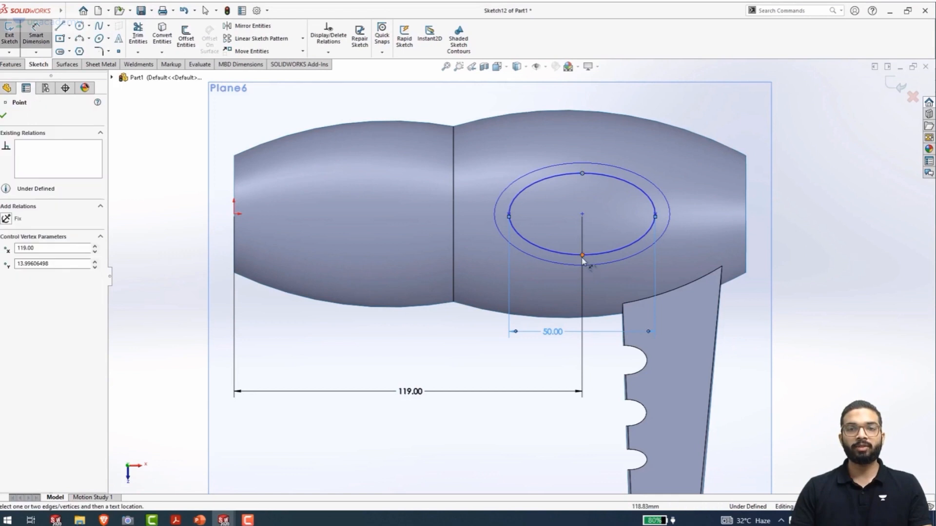
pyautogui.click(582, 174)
pyautogui.click(700, 222)
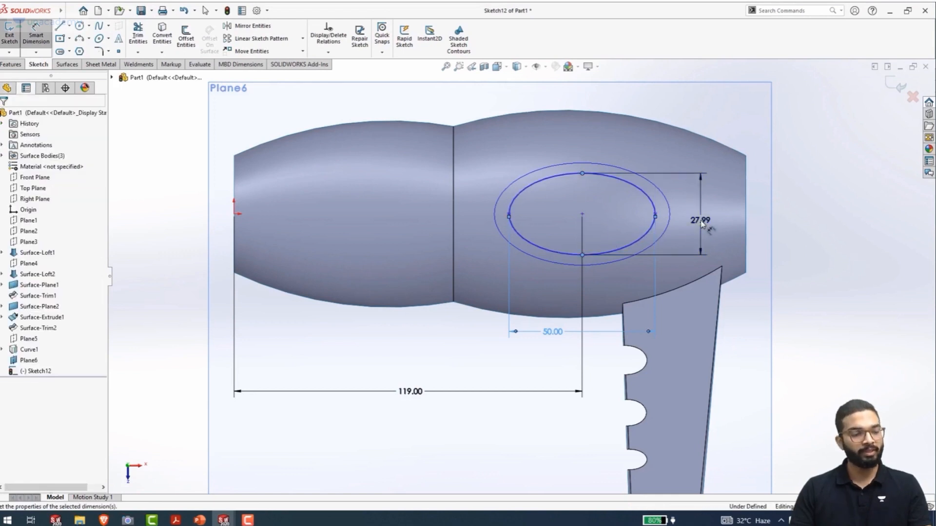
pyautogui.write('27')
pyautogui.press('Return')
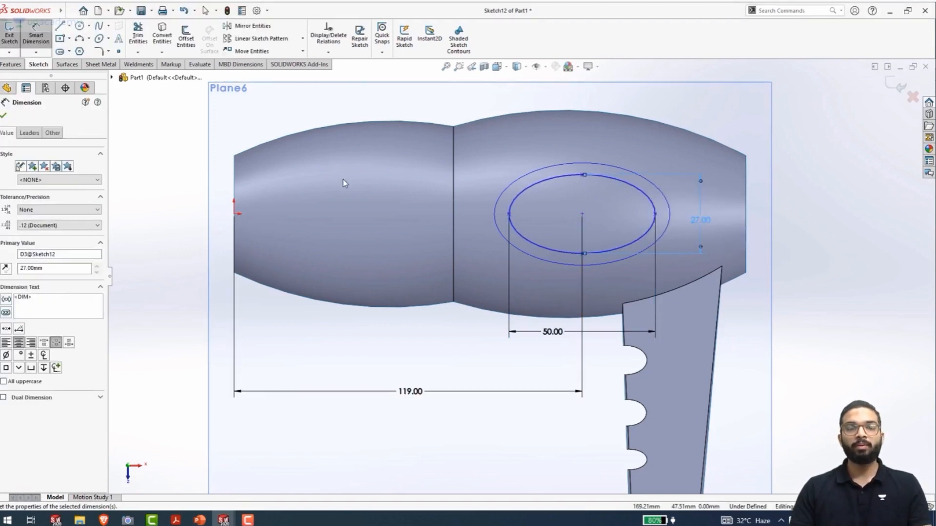
pyautogui.press('Escape')
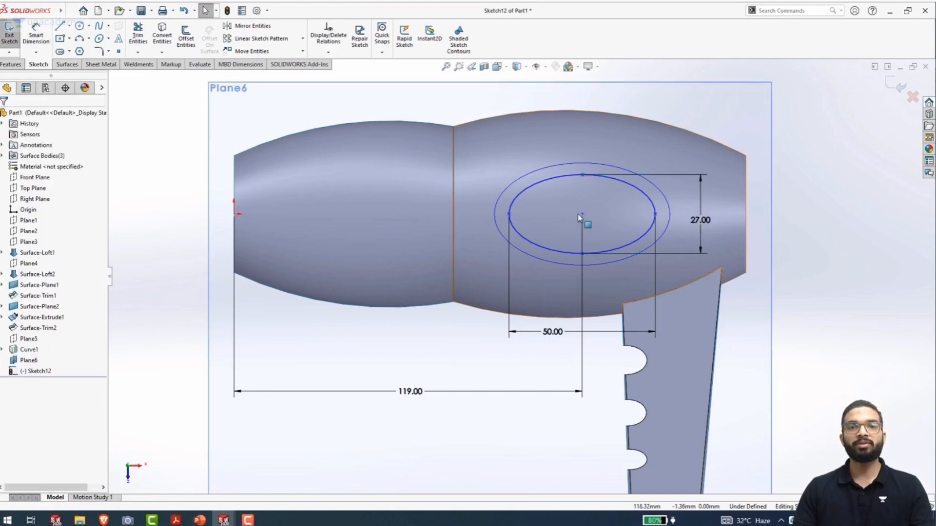
# Make the inner ellipse's centre and the end point of its long axis horizontal with the origin, and exit the sketch
pyautogui.click(583, 215)
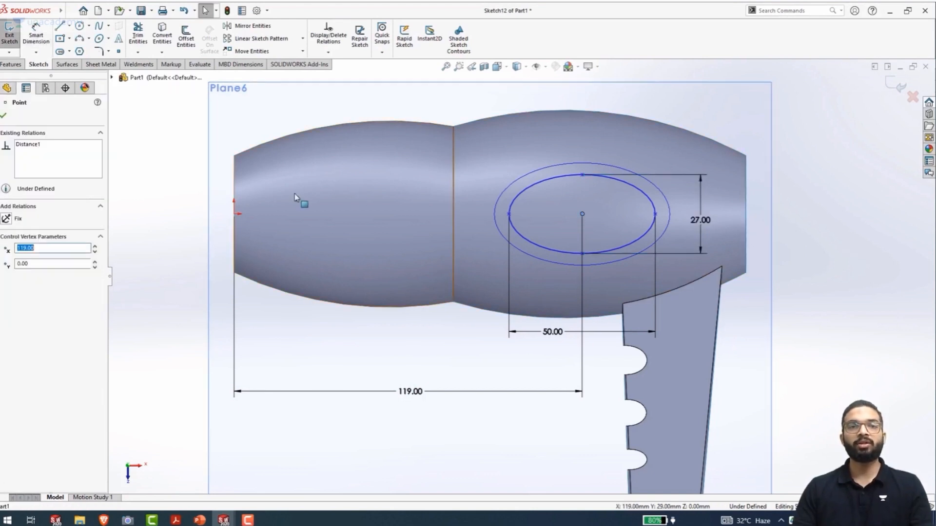
pyautogui.keyDown('ctrl'); pyautogui.click(234, 214); pyautogui.keyUp('ctrl')
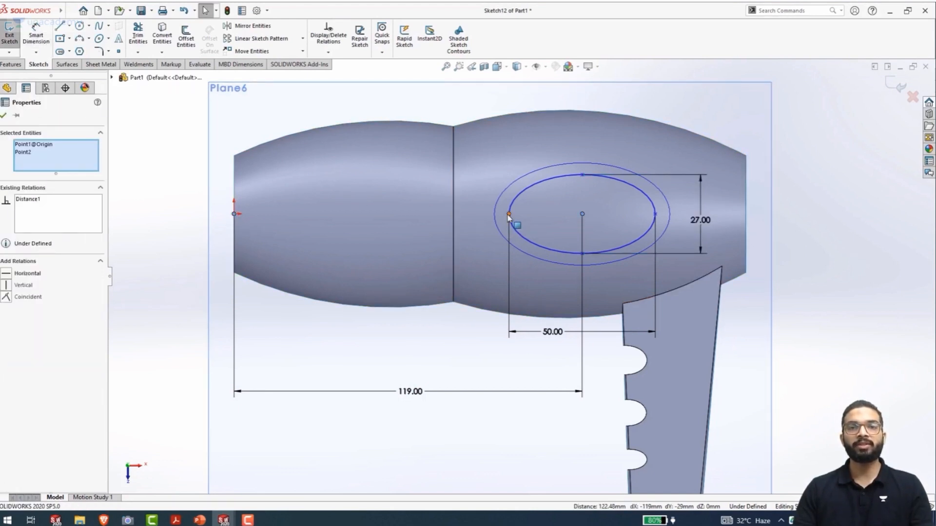
pyautogui.keyDown('ctrl'); pyautogui.click(508, 215); pyautogui.keyUp('ctrl')
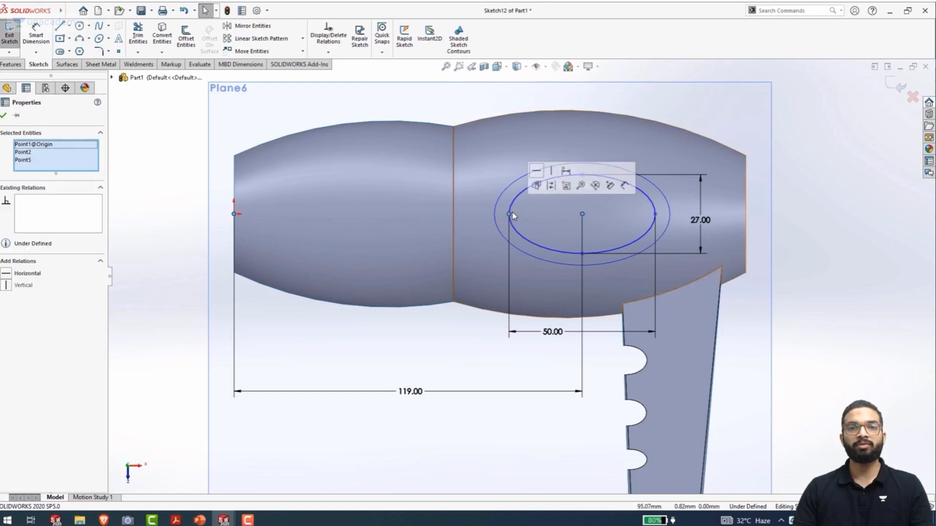
pyautogui.click(536, 176)
pyautogui.click(816, 237)
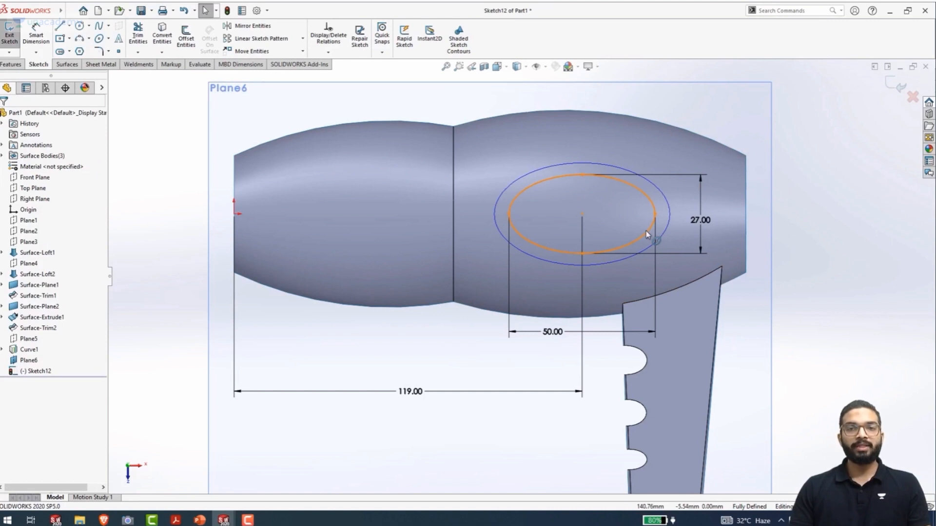
pyautogui.doubleClick(800, 259)
# Hide the offset plane that carries the inner ellipse sketch
pyautogui.moveTo(532, 320)
pyautogui.mouseDown(button='middle')
pyautogui.moveTo(551, 215)
pyautogui.moveTo(499, 147)
pyautogui.moveTo(491, 184)
pyautogui.moveTo(516, 186)
pyautogui.moveTo(494, 205)
pyautogui.mouseUp(button='middle')
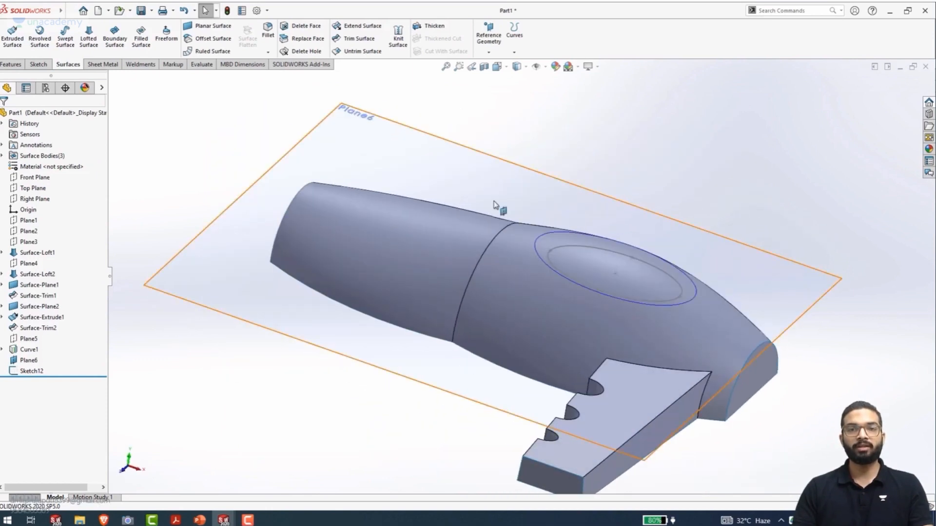
pyautogui.click(360, 365)
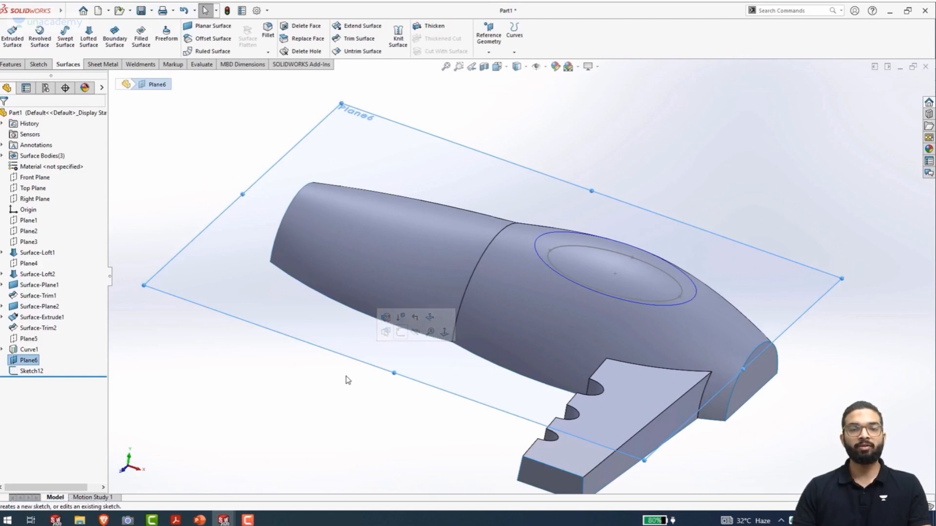
pyautogui.click(418, 333)
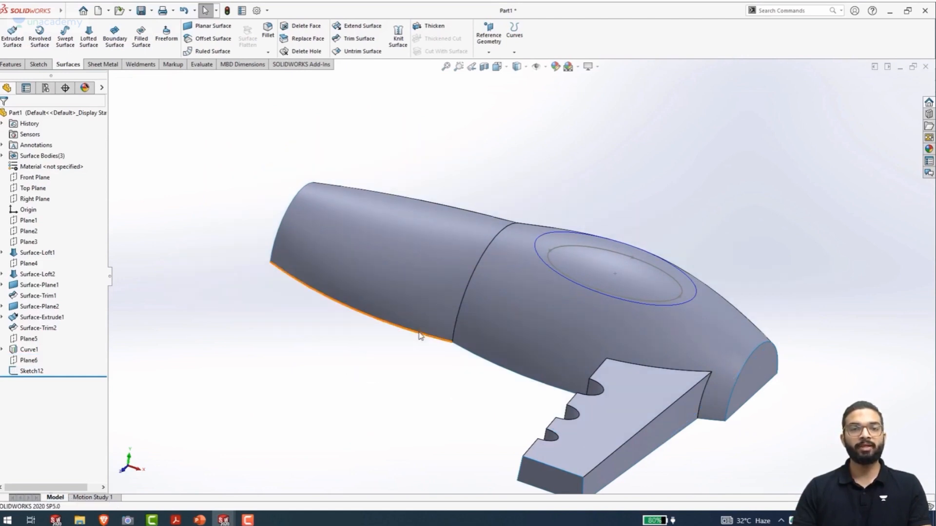
# Start a lofted surface with the projected curve and the inner ellipse sketch as its two profiles
pyautogui.moveTo(715, 217); pyautogui.dragTo(545, 210, button='middle')
pyautogui.click(88, 35)
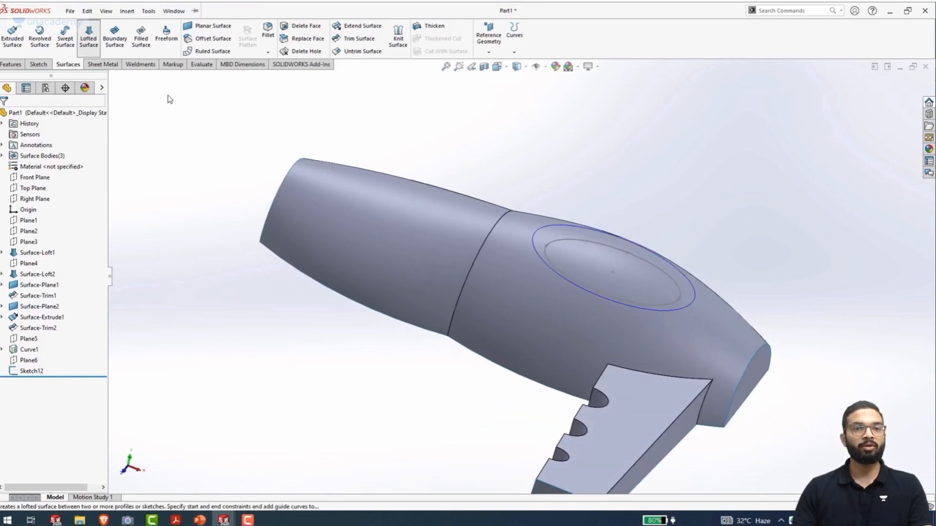
pyautogui.click(550, 269)
pyautogui.scroll(-5, 560, 272)
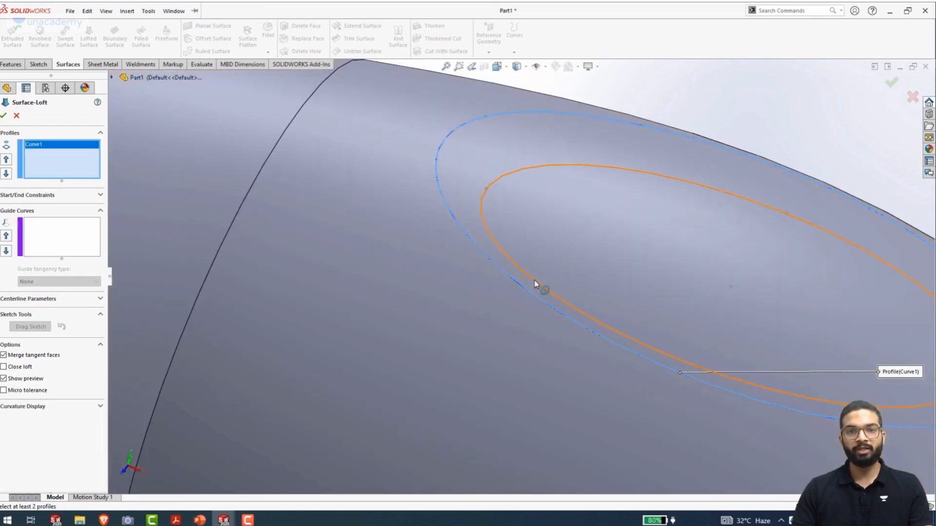
pyautogui.click(535, 279)
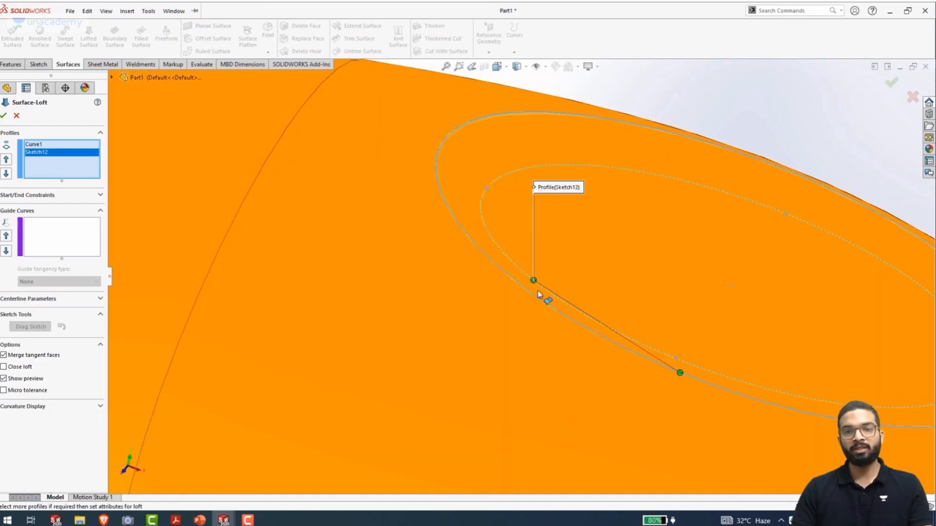
# Move the projected curve's connector point beside the inner ellipse's connector point and create the lofted surface
pyautogui.moveTo(543, 297); pyautogui.dragTo(496, 315, button='middle')
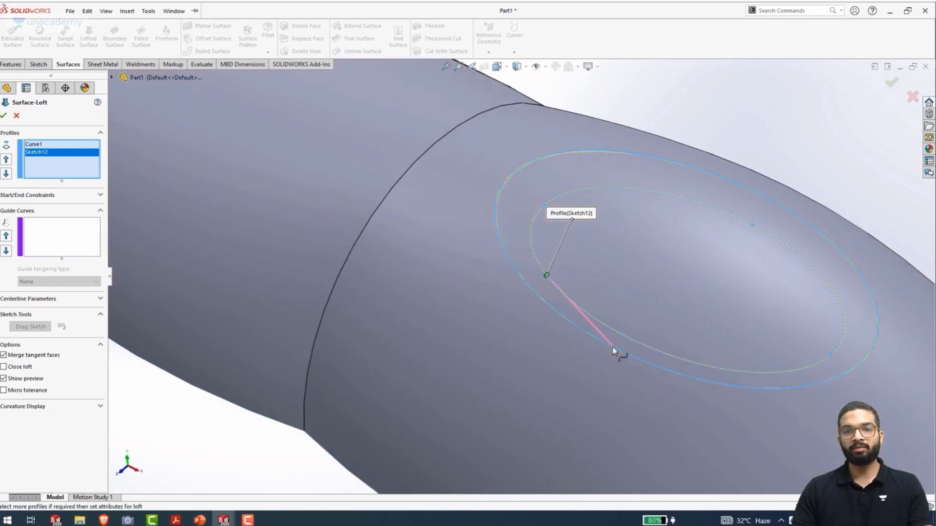
pyautogui.moveTo(521, 276); pyautogui.dragTo(520, 275)
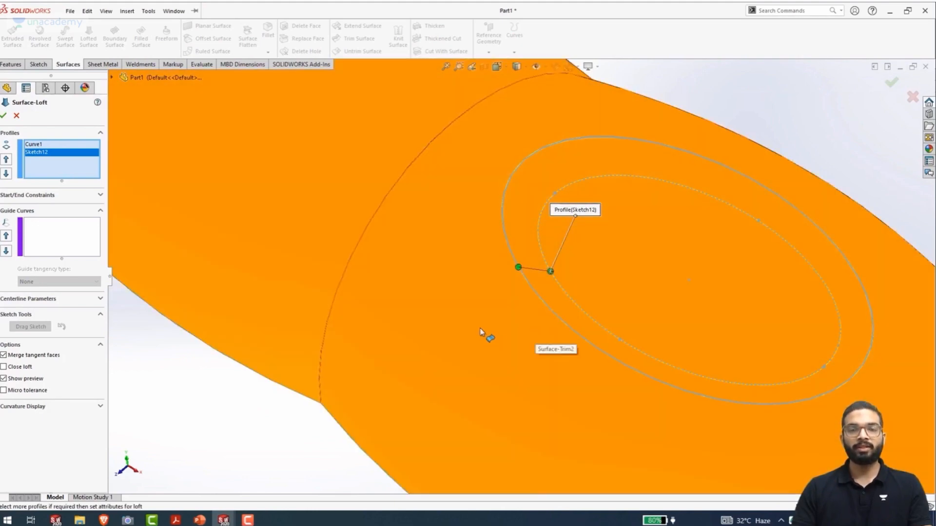
pyautogui.moveTo(484, 334); pyautogui.dragTo(498, 267, button='middle')
pyautogui.click(4, 116)
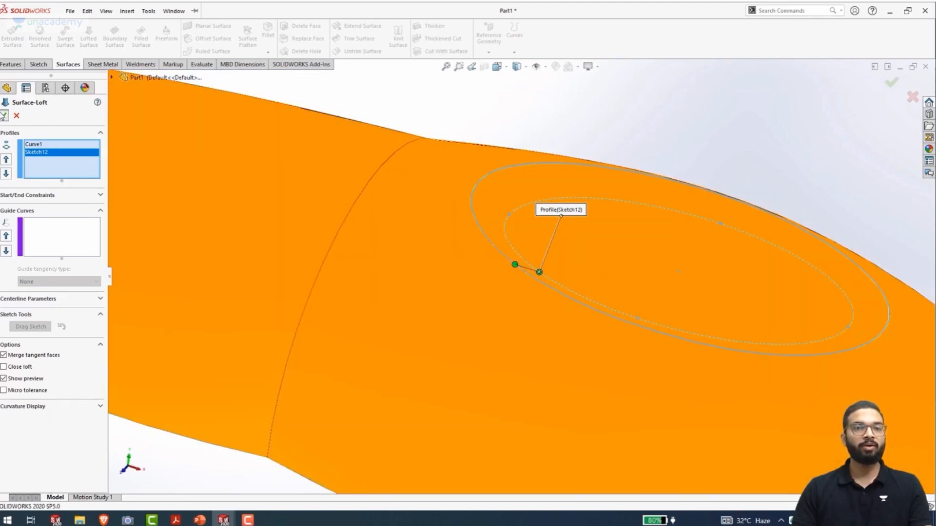
# Start a Trim Surface of type Standard and clear the preselected trim tool
pyautogui.scroll(4, 500, 298)
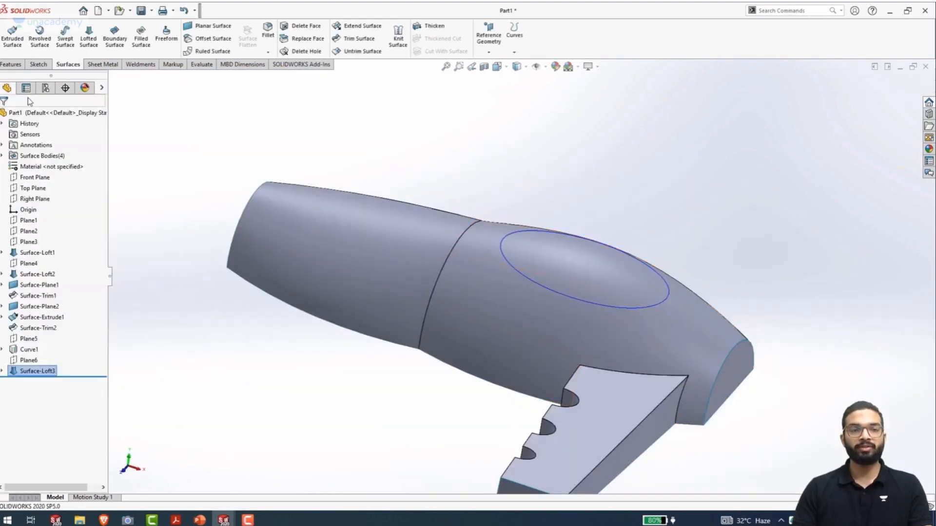
pyautogui.moveTo(518, 338); pyautogui.dragTo(533, 362, button='middle')
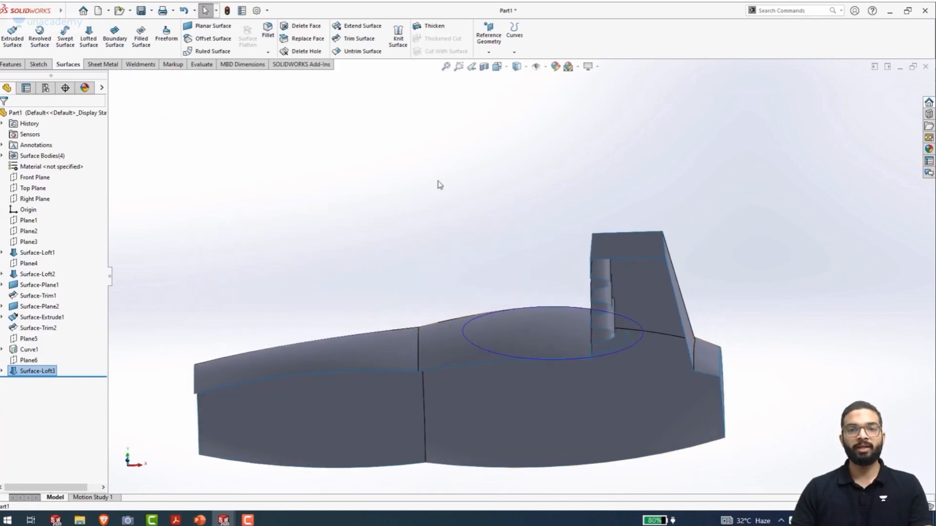
pyautogui.click(364, 42)
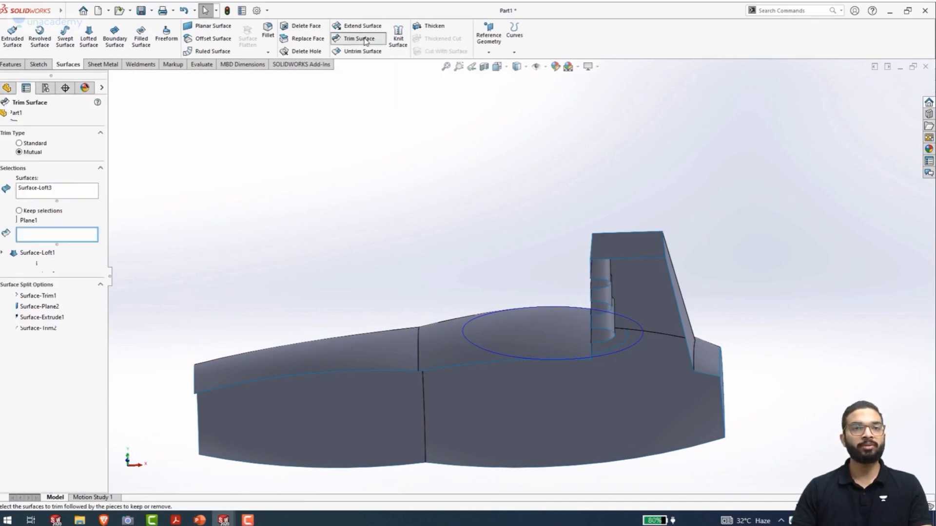
pyautogui.click(19, 143)
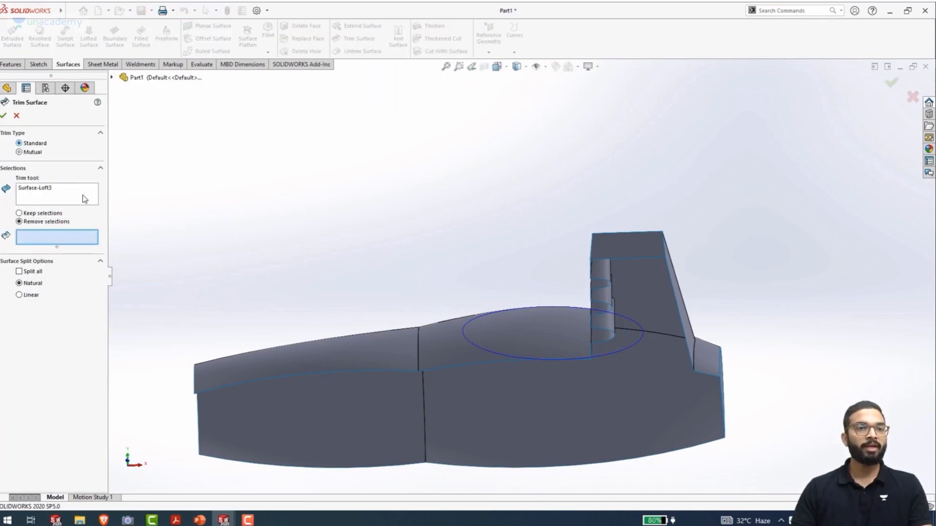
pyautogui.rightClick(66, 196)
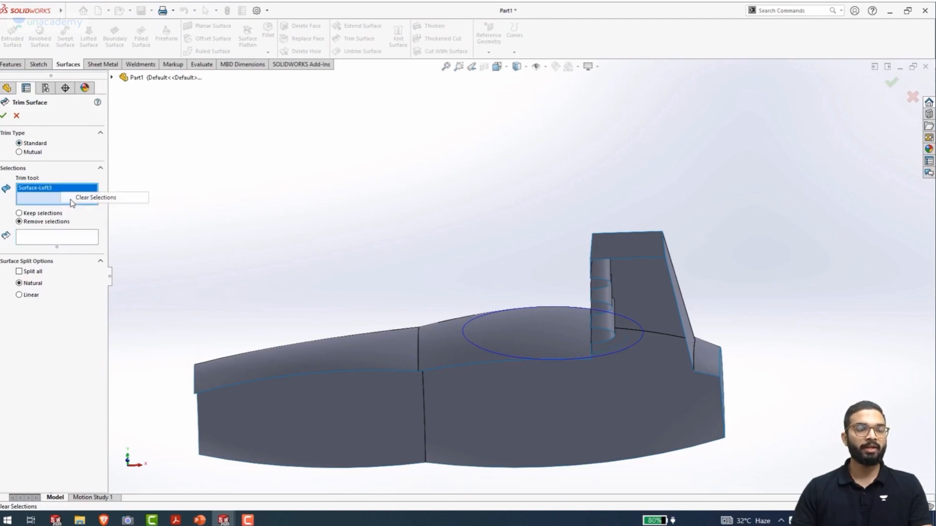
pyautogui.click(78, 198)
# Set Surface-Loft3 as the trim tool with the option to remove selections
pyautogui.moveTo(443, 341); pyautogui.dragTo(497, 360, button='middle')
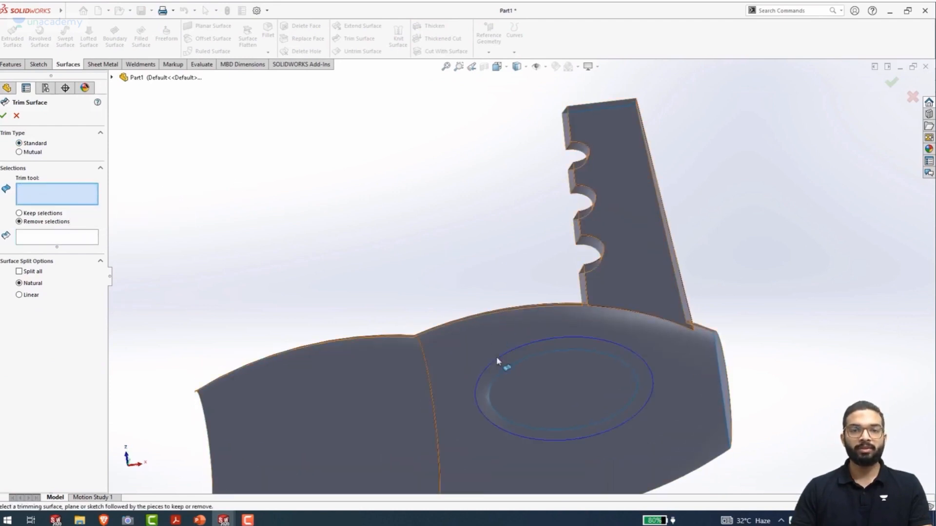
pyautogui.click(486, 394)
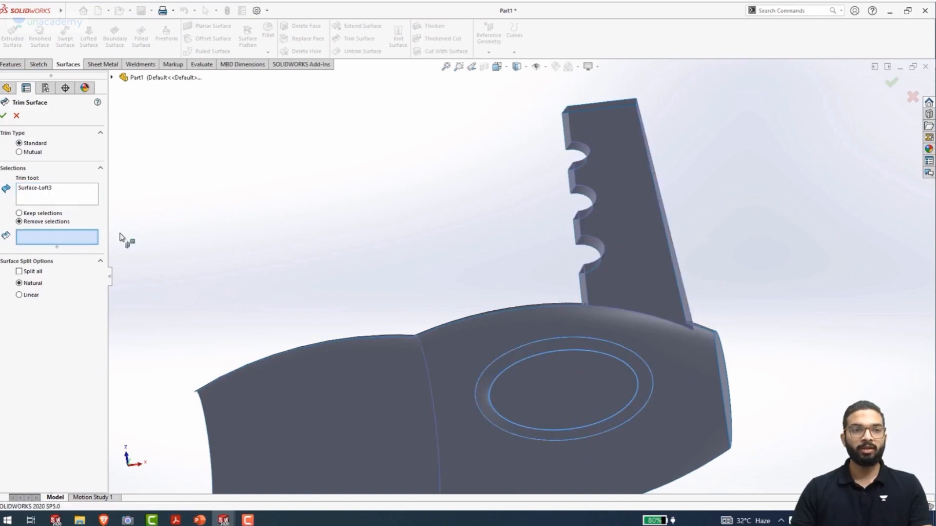
pyautogui.rightClick(73, 193)
pyautogui.click(86, 200)
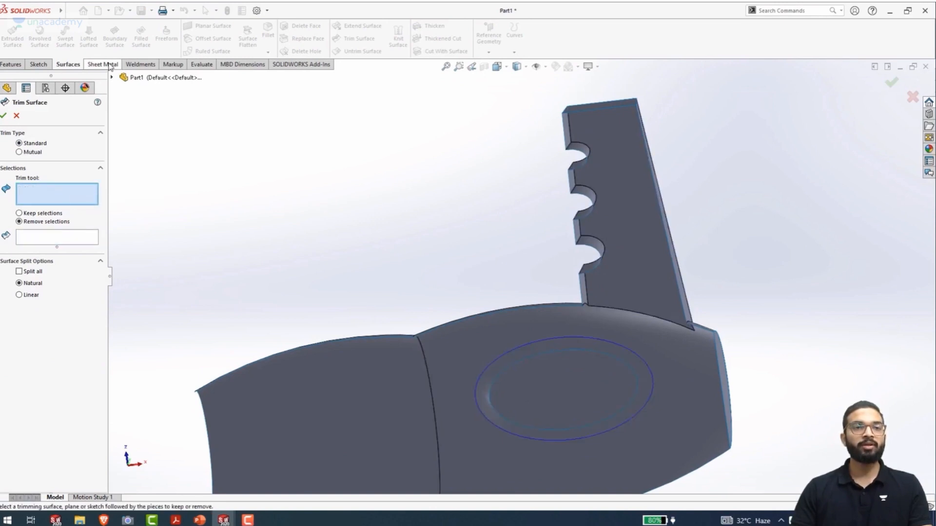
pyautogui.click(113, 77)
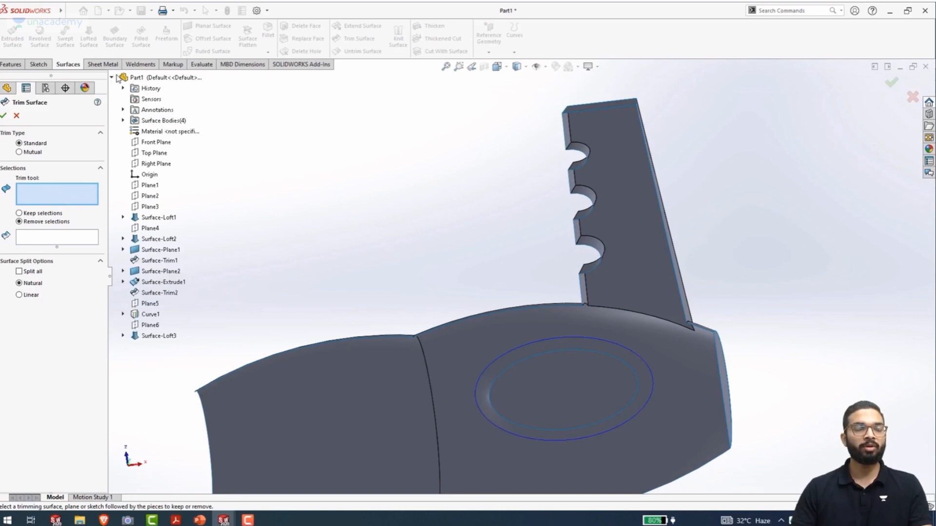
pyautogui.click(155, 336)
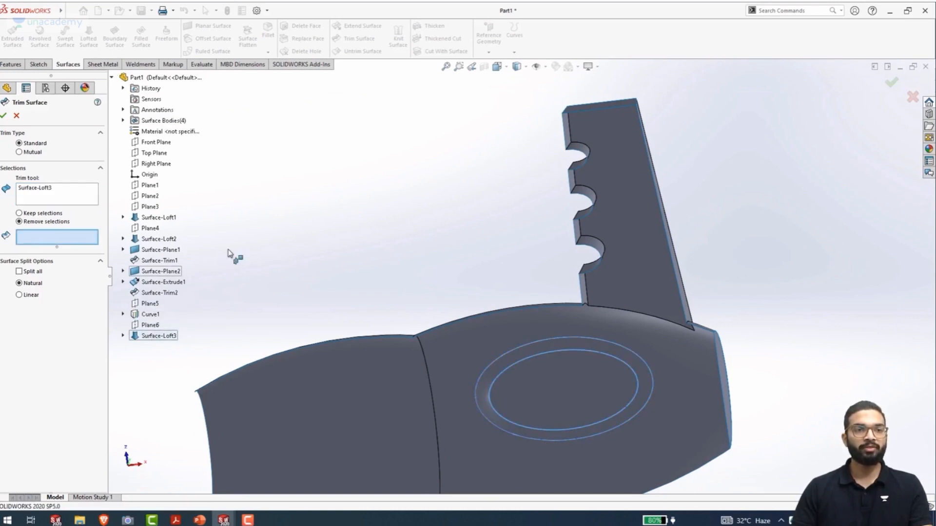
# Remove the elliptical patch of the main body inside the lofted ring and complete the trim
pyautogui.scroll(-3, 409, 200)
pyautogui.moveTo(410, 200); pyautogui.dragTo(546, 209, button='middle')
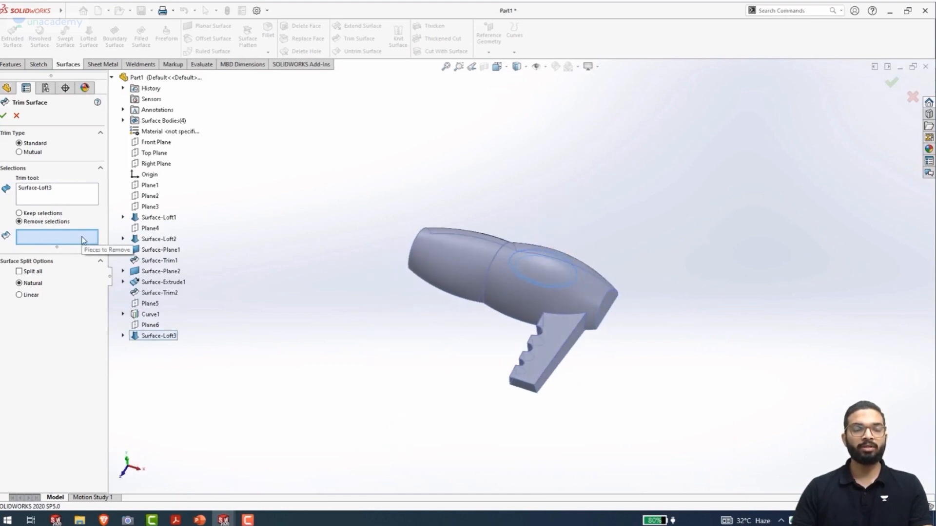
pyautogui.click(544, 272)
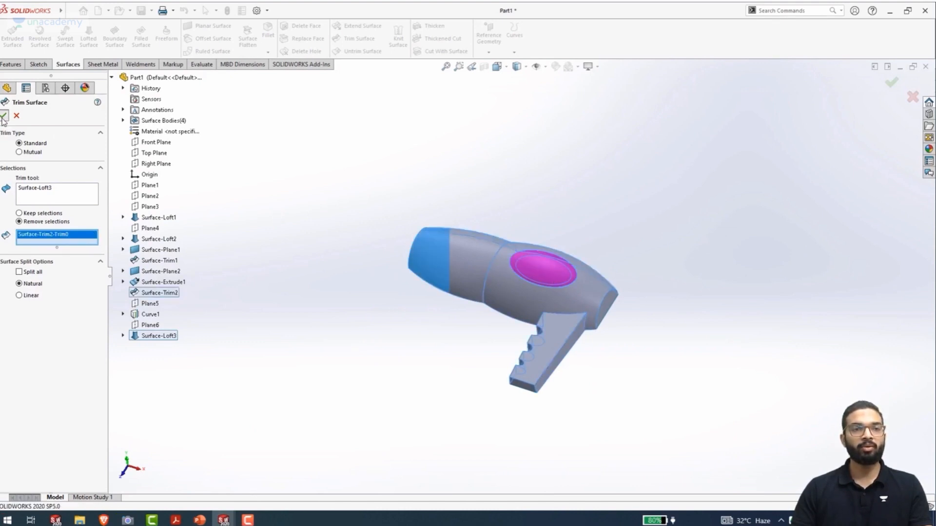
pyautogui.click(4, 116)
# Edit Surface-Loft3 so the projected curve's connector point sits farther along the curve from the inner ellipse's connector, and confirm
pyautogui.scroll(-5, 539, 277)
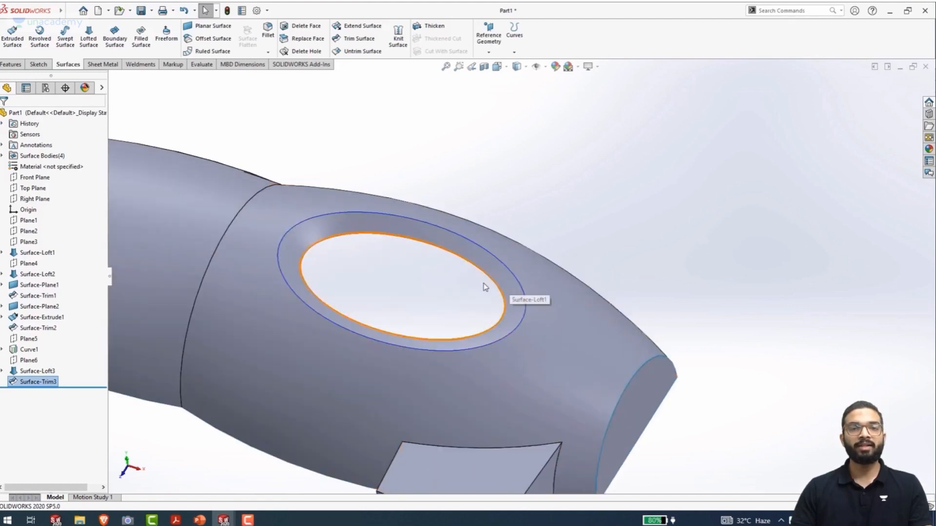
pyautogui.scroll(-2, 407, 278)
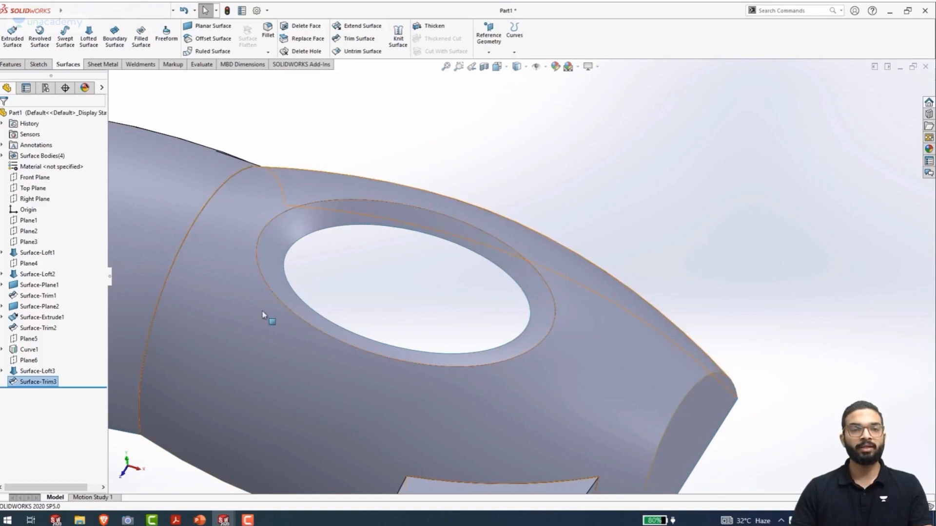
pyautogui.click(42, 372)
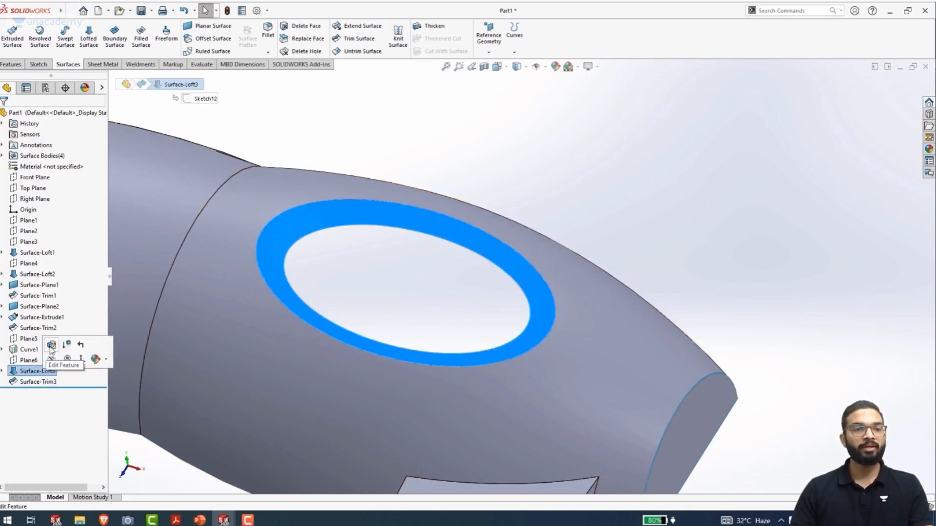
pyautogui.click(51, 347)
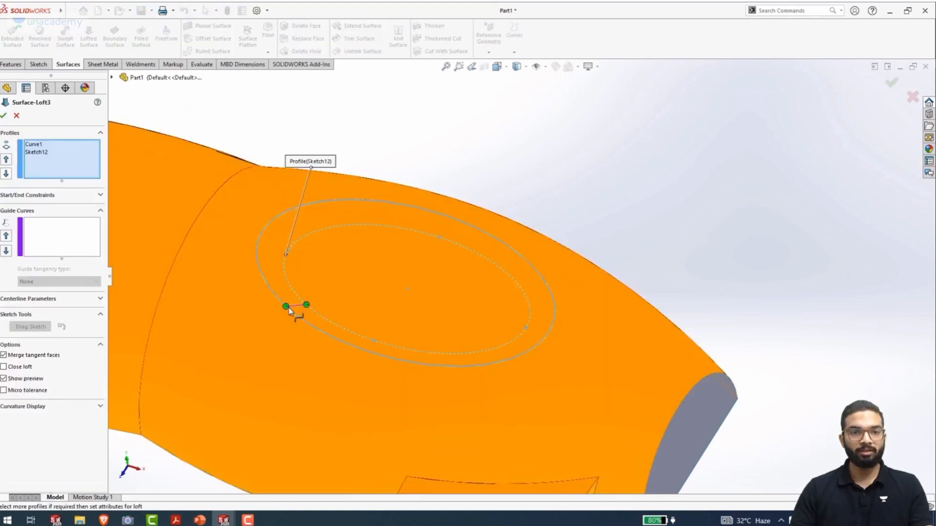
pyautogui.moveTo(288, 308); pyautogui.dragTo(421, 365)
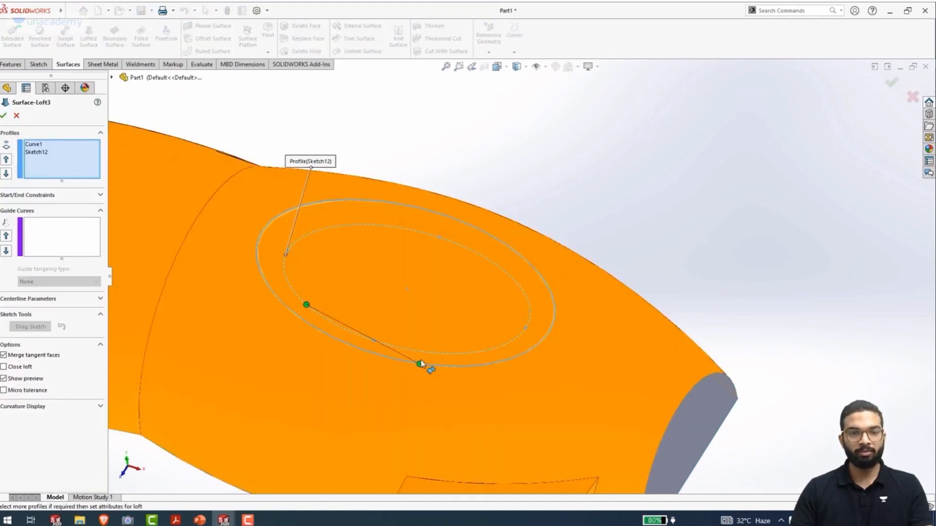
pyautogui.click(3, 117)
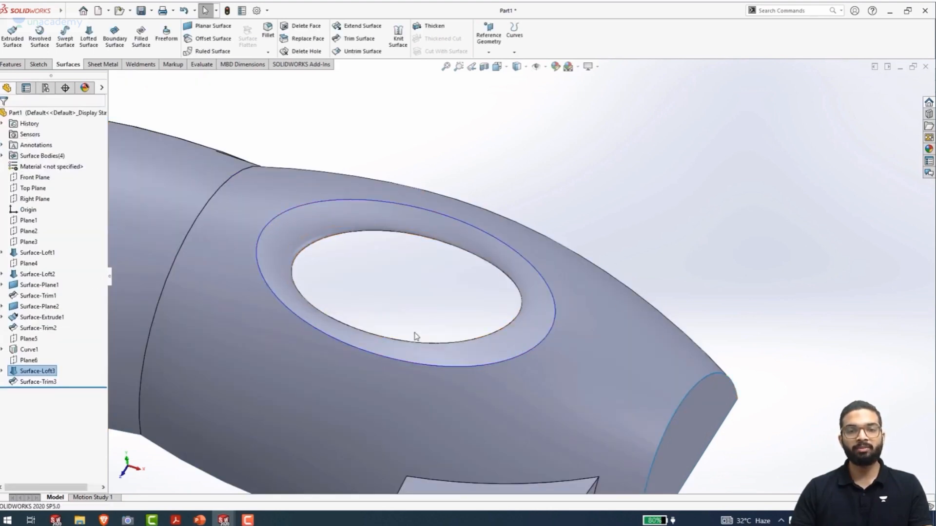
# Edit Surface-Loft3 so the projected curve's connector point sits directly beside the inner ellipse's connector point, and confirm
pyautogui.moveTo(502, 276); pyautogui.dragTo(337, 251, button='middle')
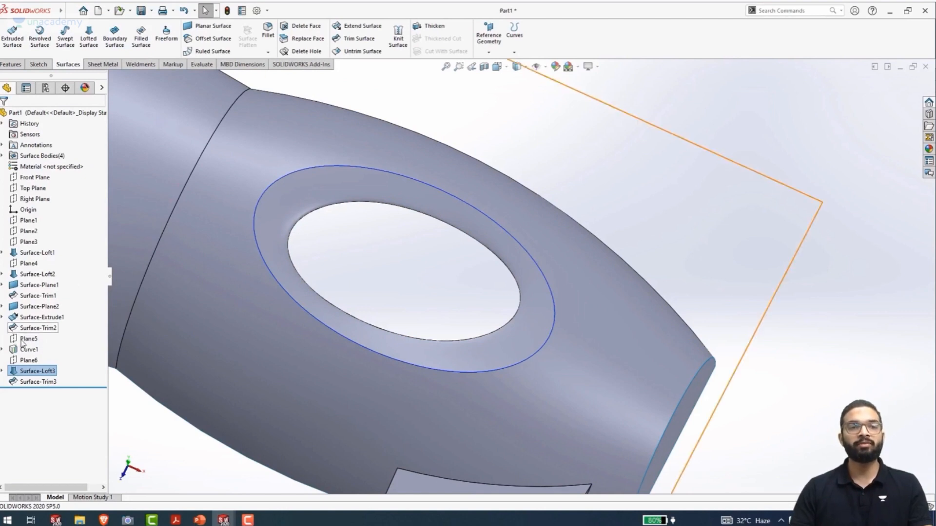
pyautogui.click(39, 371)
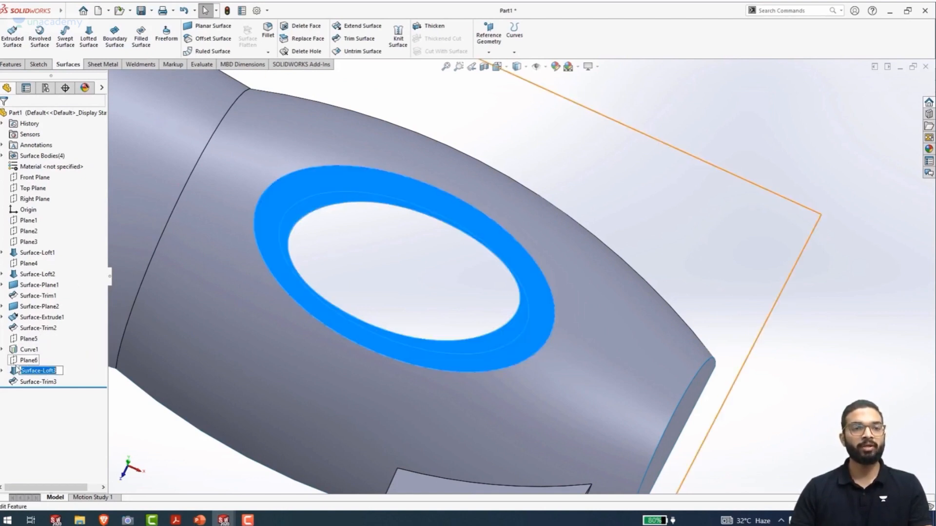
pyautogui.click(22, 343)
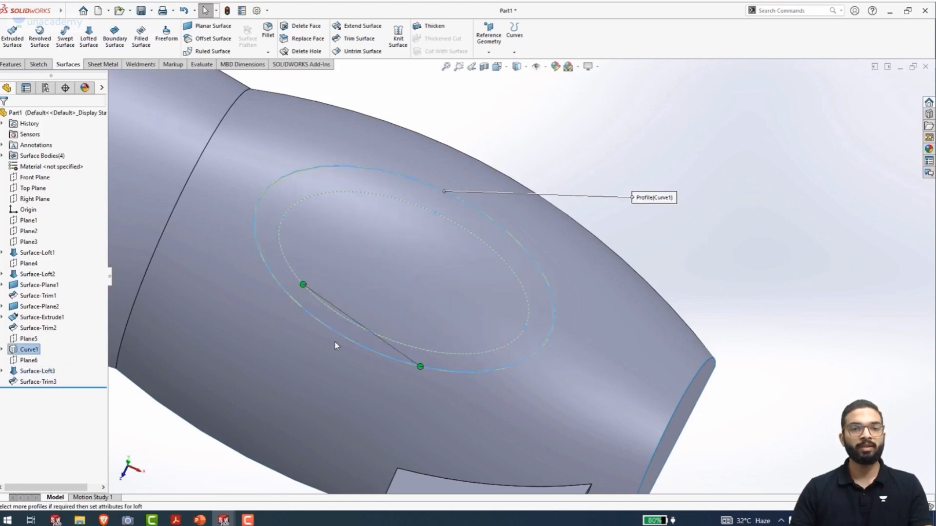
pyautogui.moveTo(419, 366); pyautogui.dragTo(306, 317)
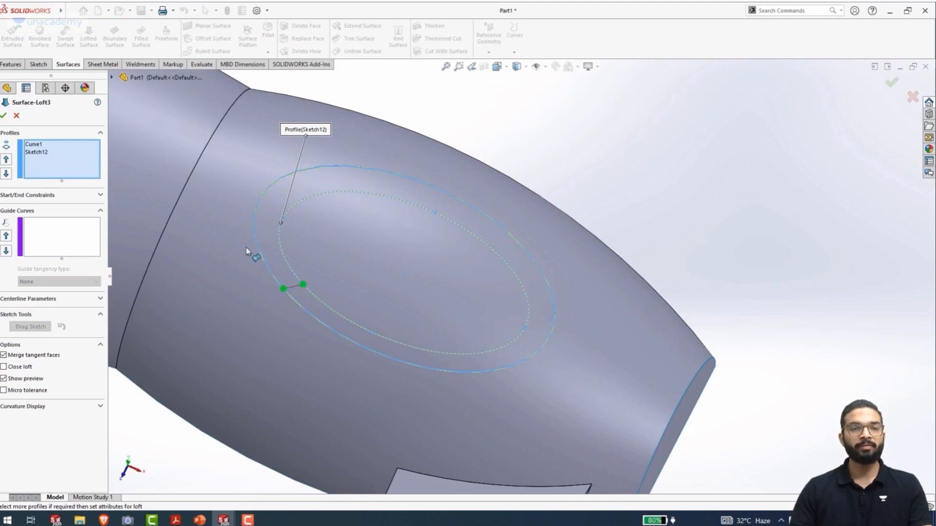
pyautogui.click(3, 116)
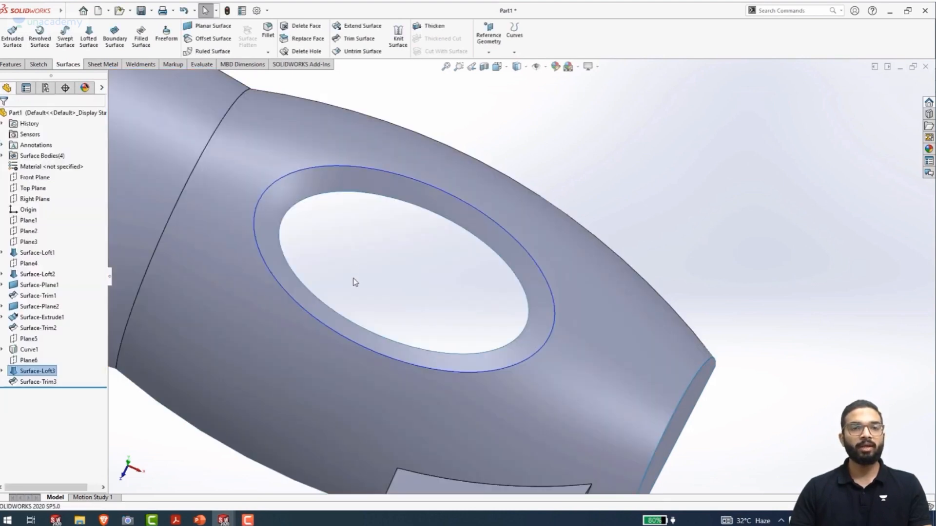
pyautogui.moveTo(355, 279); pyautogui.dragTo(347, 214, button='middle')
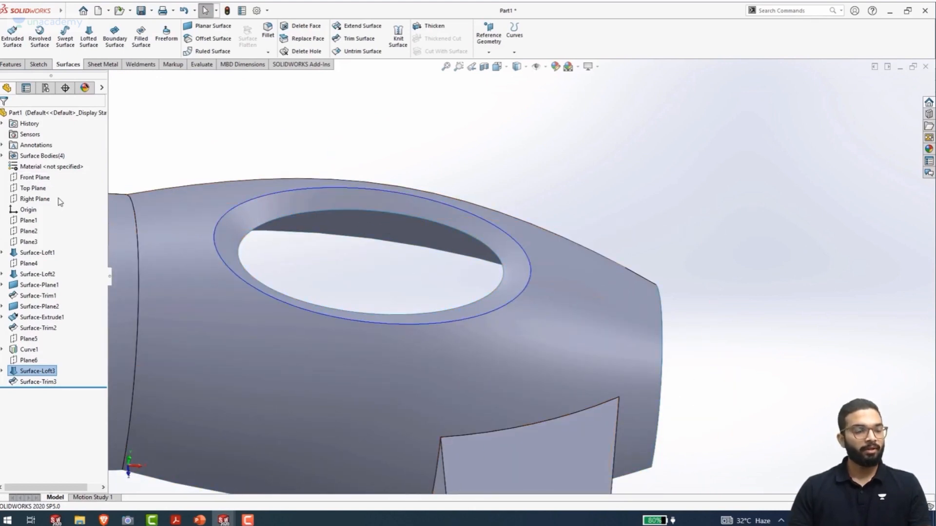
# Close the elliptical opening with a planar surface bounded by the inner edge of the lofted ring
pyautogui.hotkey('ctrl', '7')
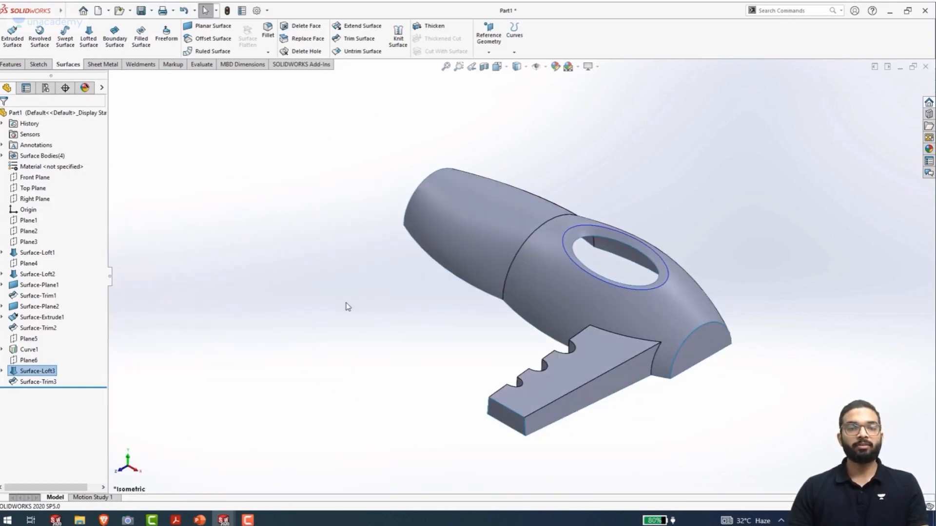
pyautogui.keyDown('ctrl'); pyautogui.moveTo(367, 290); pyautogui.dragTo(249, 276, button='middle'); pyautogui.keyUp('ctrl')
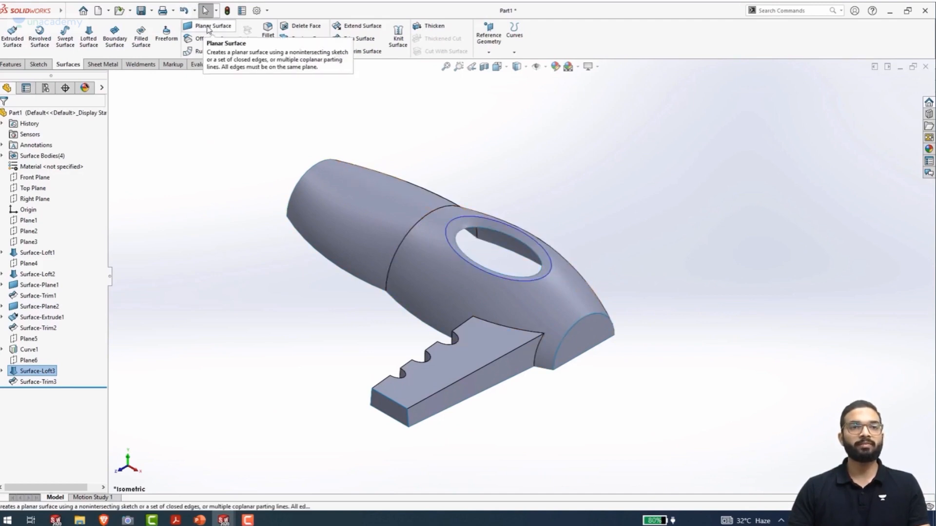
pyautogui.click(208, 28)
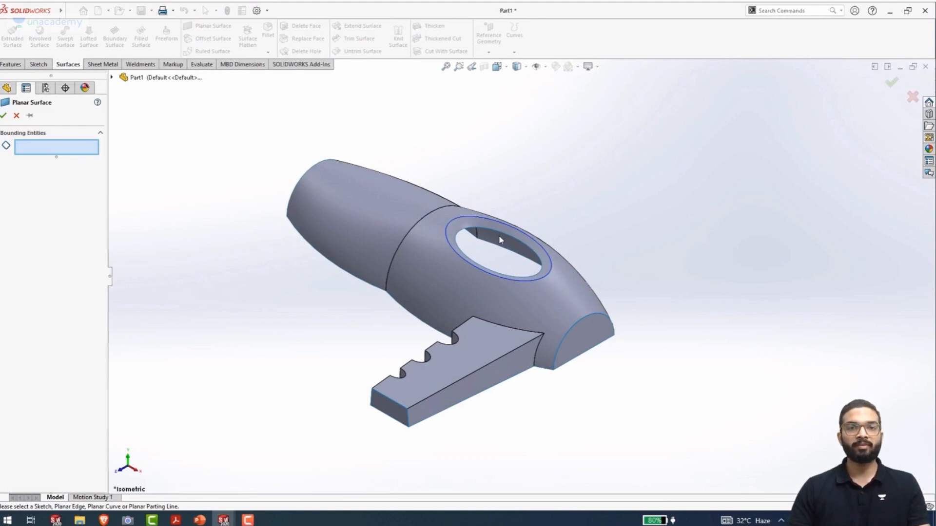
pyautogui.scroll(-5, 498, 231)
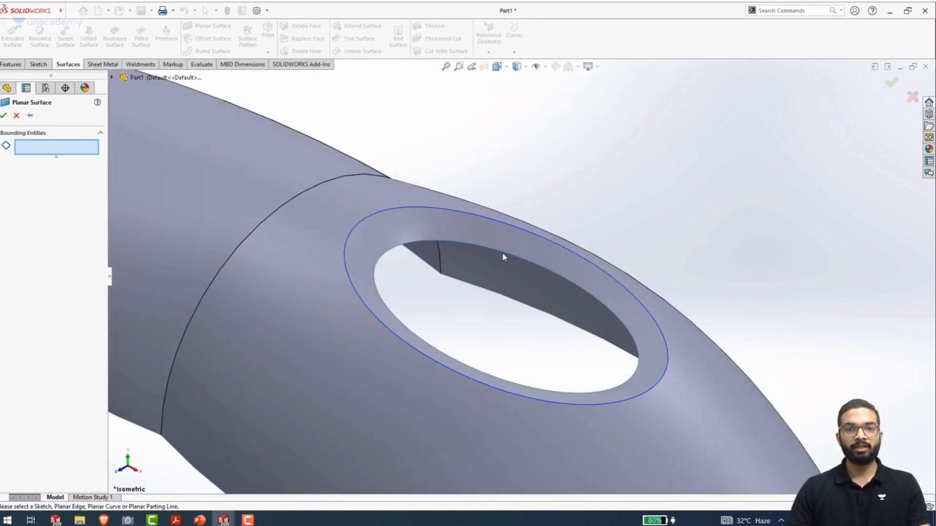
pyautogui.click(505, 253)
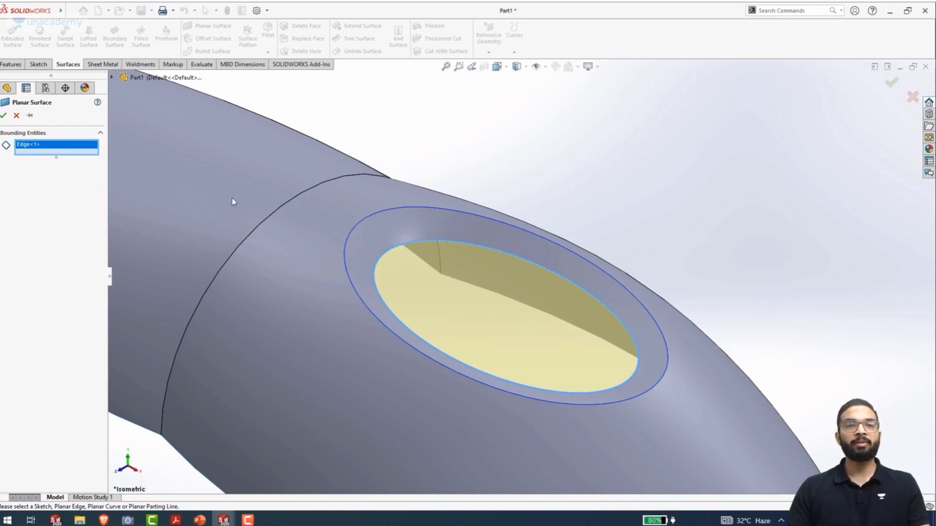
pyautogui.click(4, 116)
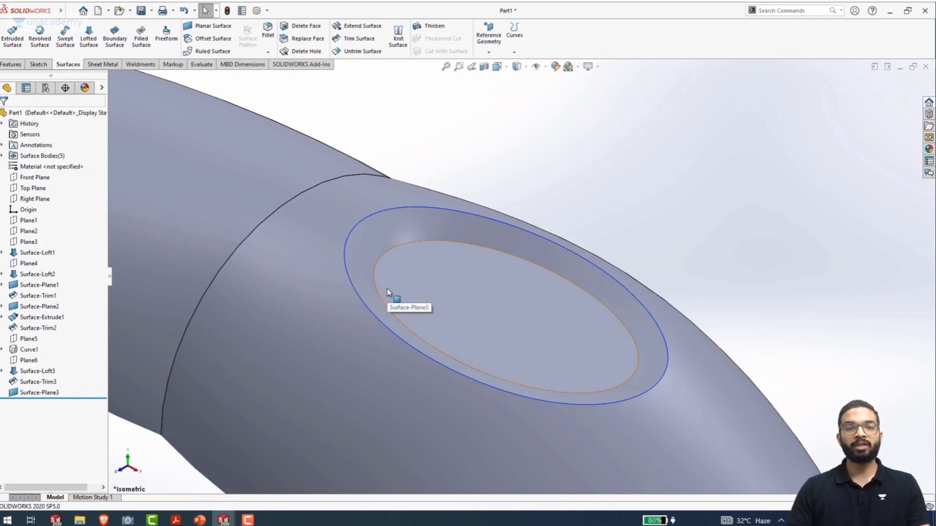
pyautogui.scroll(4, 387, 289)
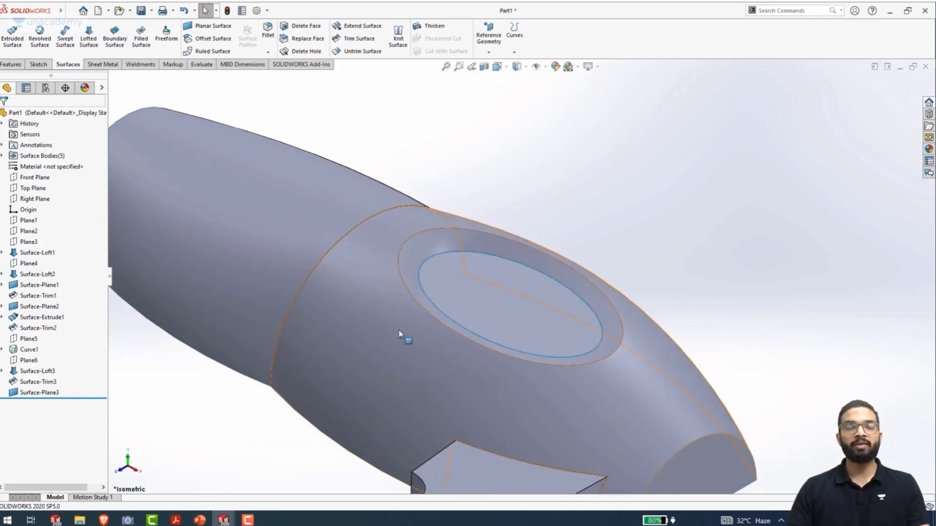
# Start a sketch on the elliptical planar surface and view it face-on
pyautogui.click(510, 297)
pyautogui.click(551, 265)
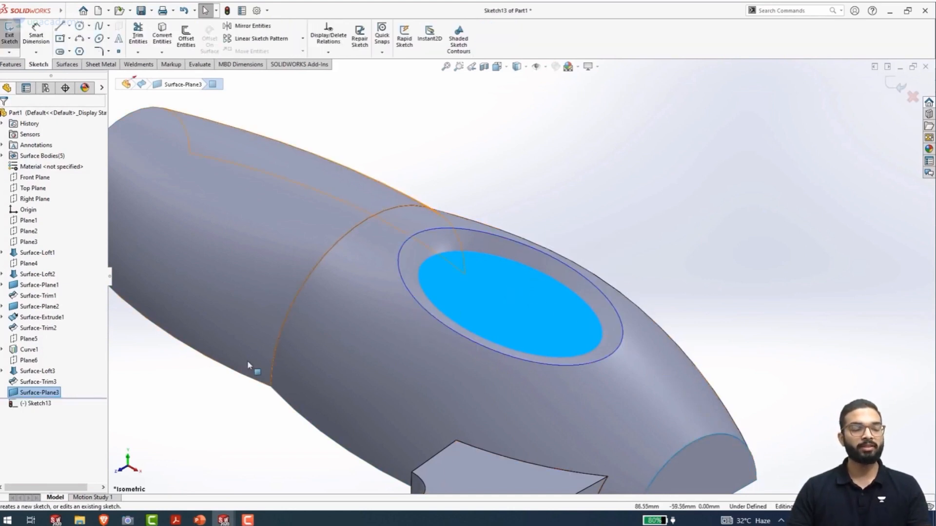
pyautogui.hotkey('ctrl', '8')
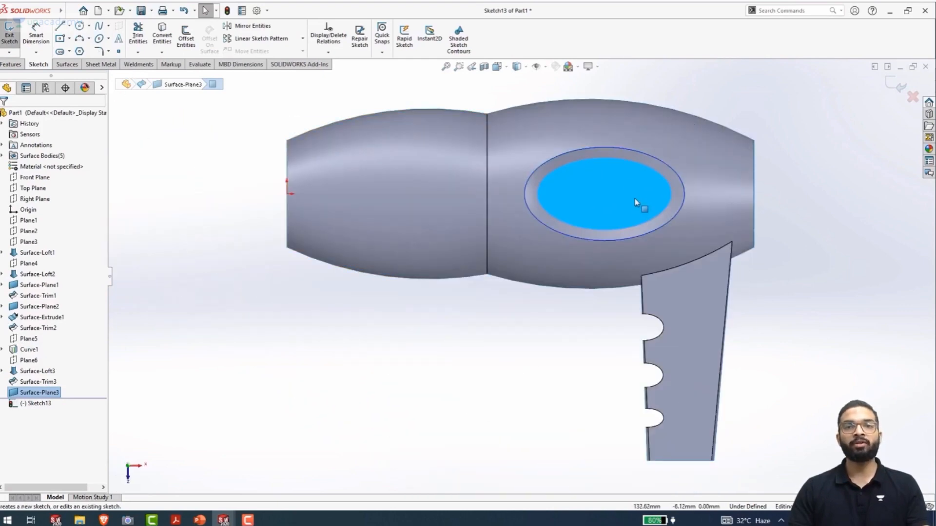
pyautogui.scroll(5, 629, 187)
pyautogui.keyDown('ctrl'); pyautogui.moveTo(664, 206); pyautogui.dragTo(548, 222, button='middle'); pyautogui.keyUp('ctrl')
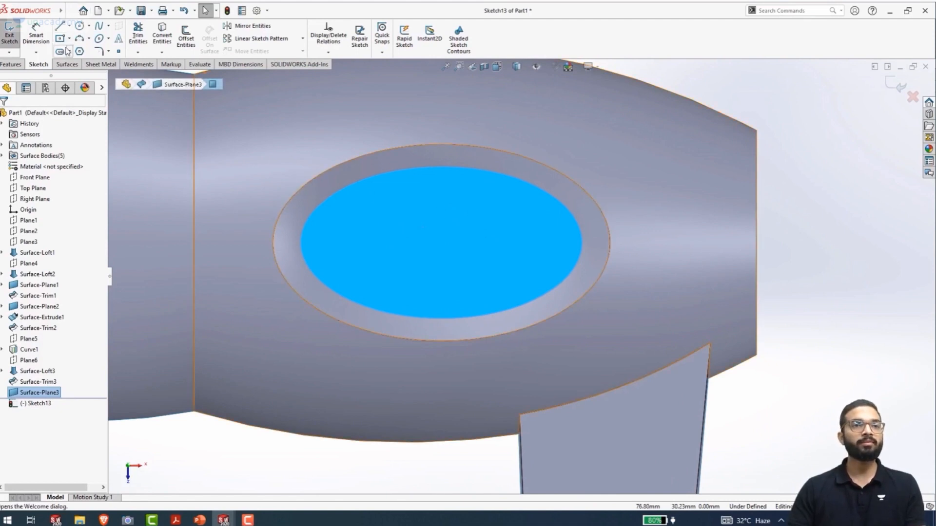
# Sketch a horizontal centerline through the origin, spanning the full length of the main body and extending past both ends
pyautogui.click(70, 26)
pyautogui.click(81, 50)
pyautogui.scroll(2, 357, 202)
pyautogui.scroll(5, 357, 202)
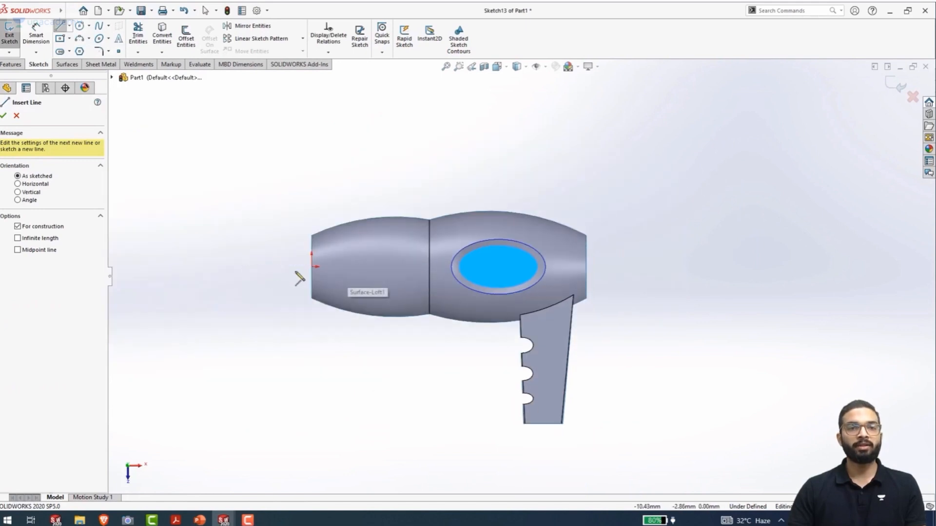
pyautogui.click(296, 266)
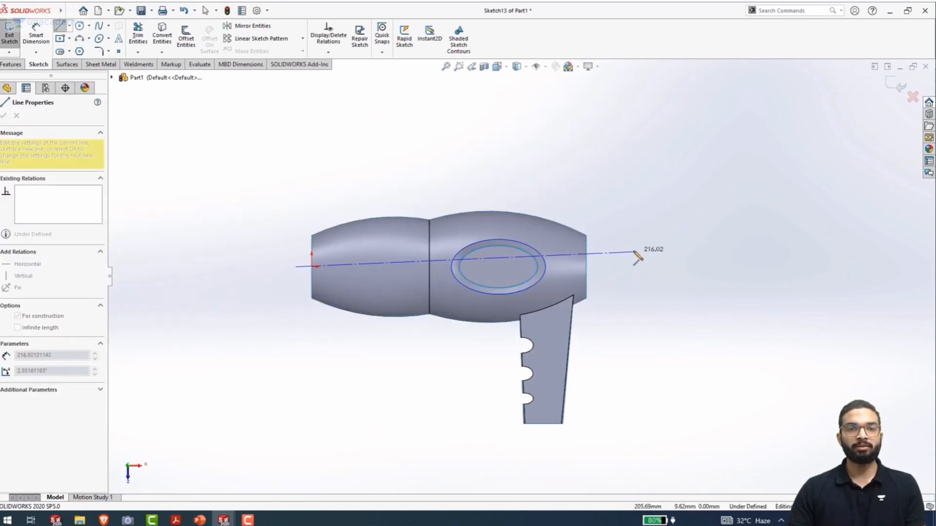
pyautogui.click(626, 271)
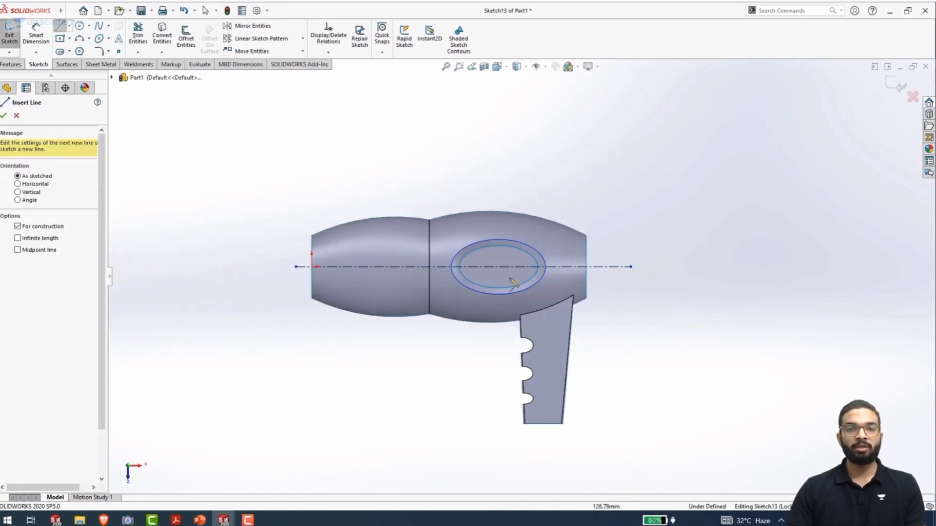
# Sketch a horizontal straight slot in the ellipse's upper part, about 22 mm between arc centres and 3.2 mm wide
pyautogui.scroll(-3, 564, 268)
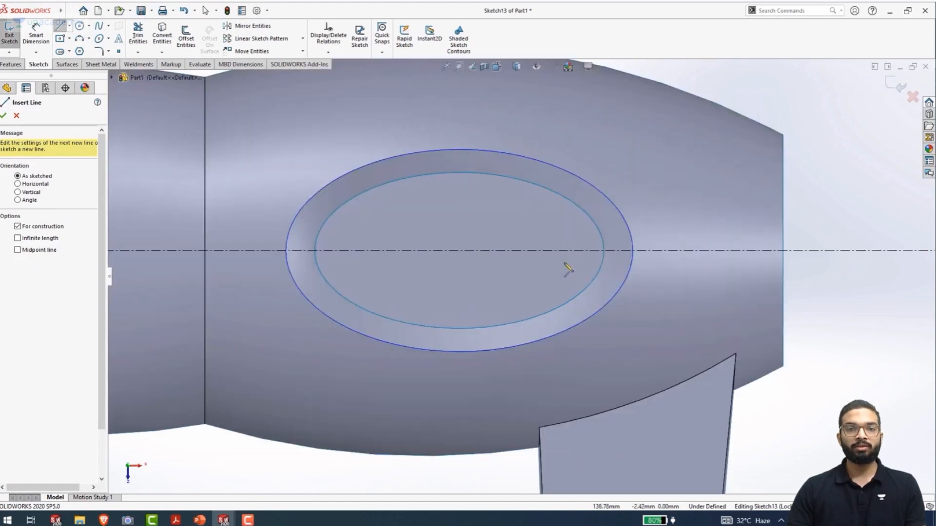
pyautogui.click(69, 52)
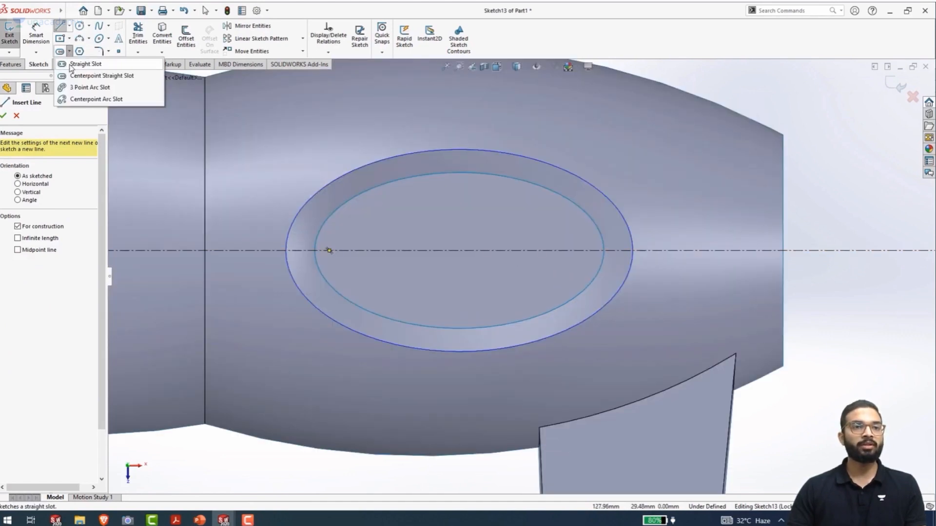
pyautogui.click(70, 65)
pyautogui.click(386, 202)
pyautogui.click(514, 202)
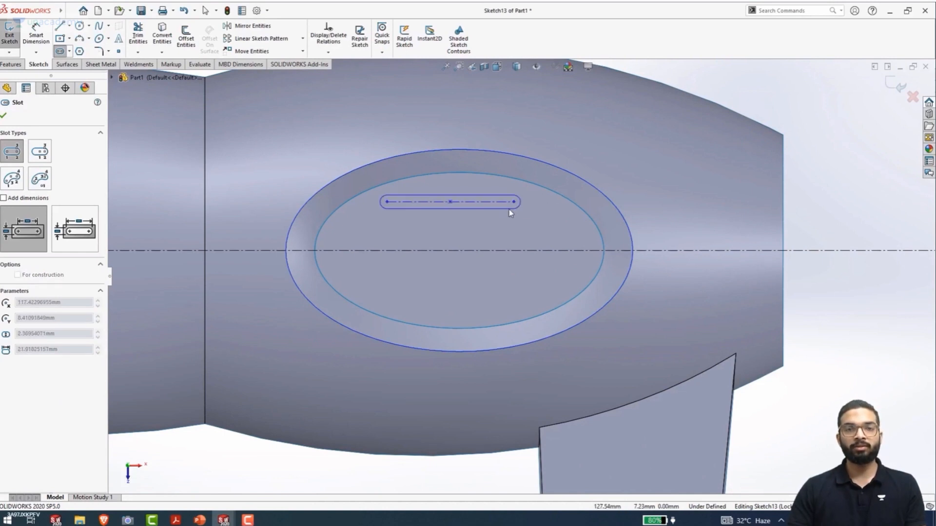
pyautogui.click(509, 209)
# Sketch a longer horizontal slot between the first slot and the centerline, about 35 mm between arc centres and 2.9 mm wide
pyautogui.click(358, 235)
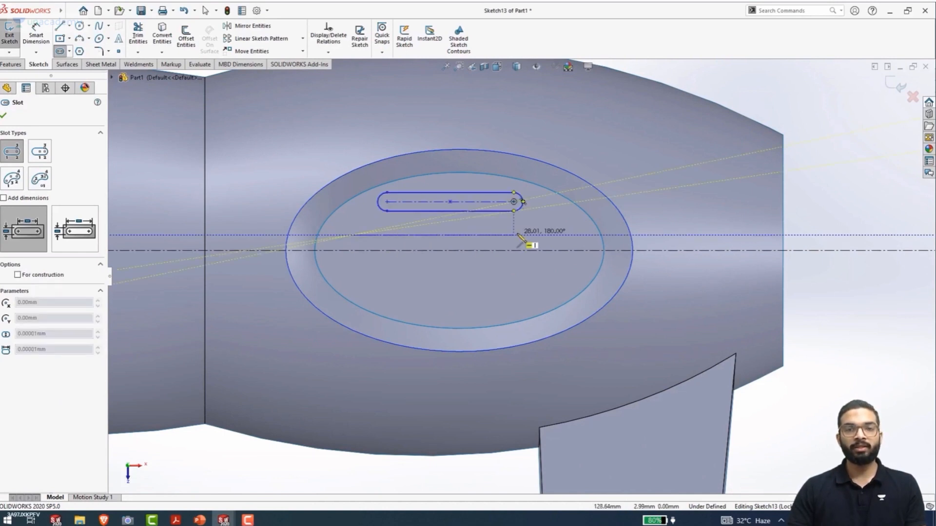
pyautogui.click(555, 236)
pyautogui.click(558, 243)
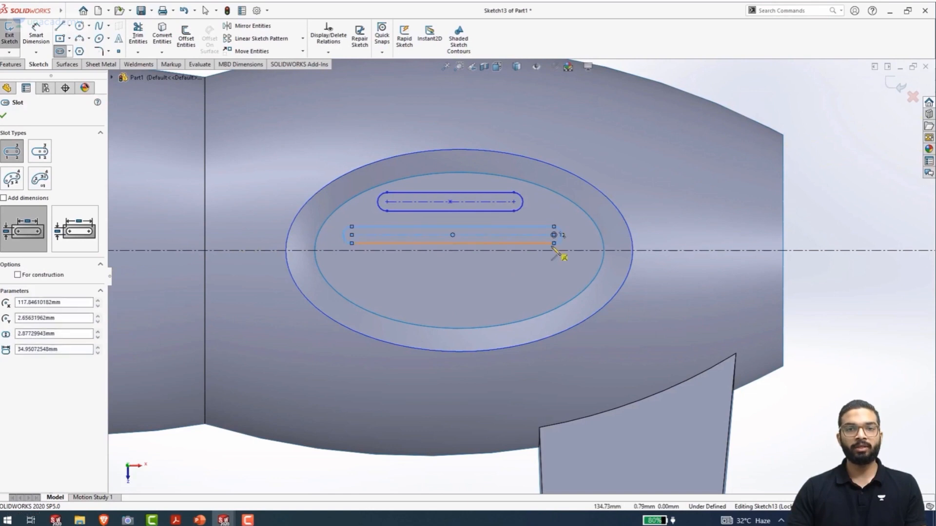
pyautogui.press('Escape')
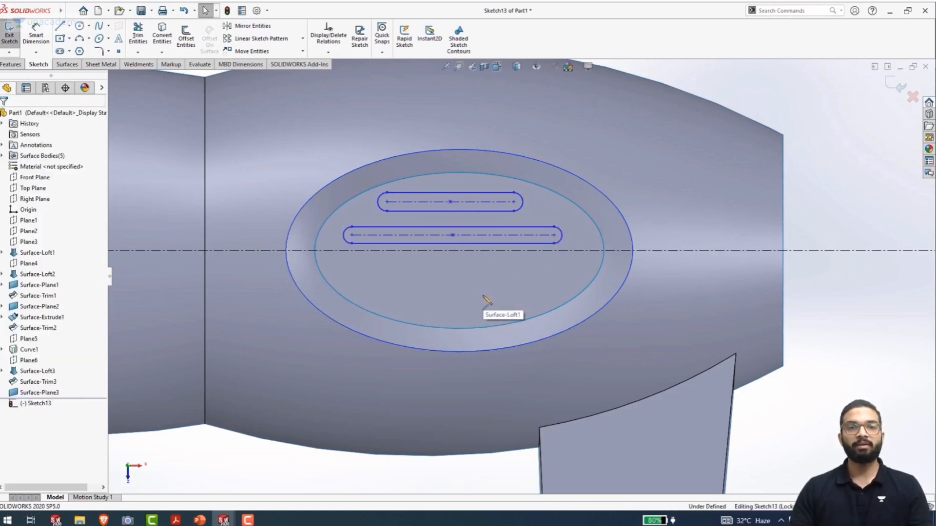
# Align the centre points of the two slots with a Vertical relation
pyautogui.click(450, 202)
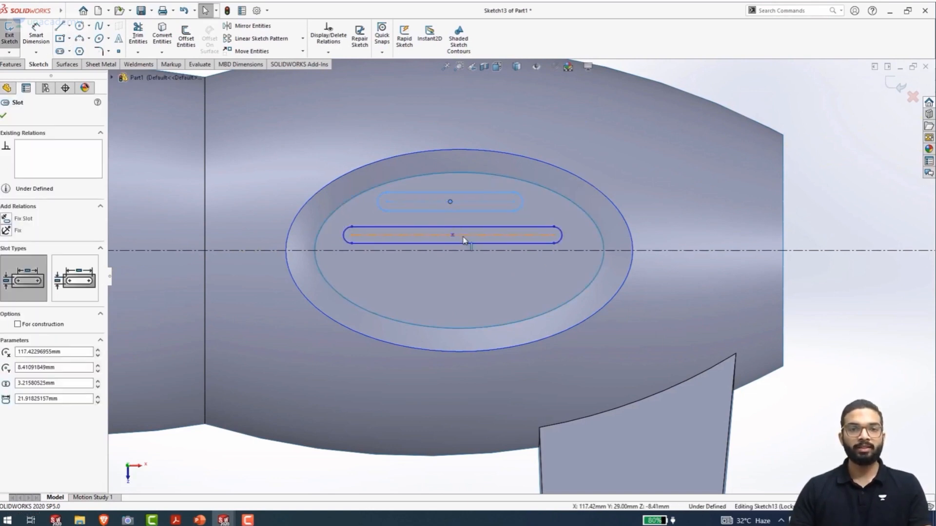
pyautogui.keyDown('ctrl'); pyautogui.click(453, 235); pyautogui.keyUp('ctrl')
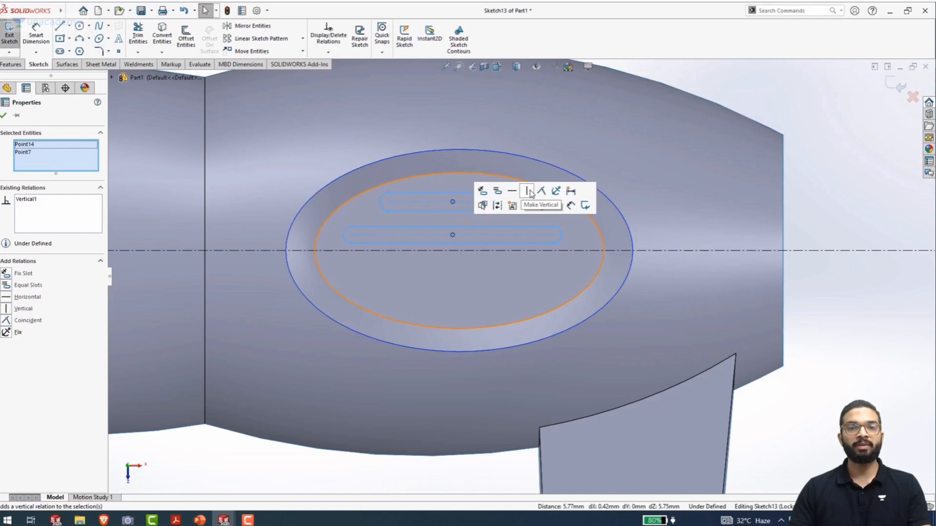
pyautogui.click(790, 352)
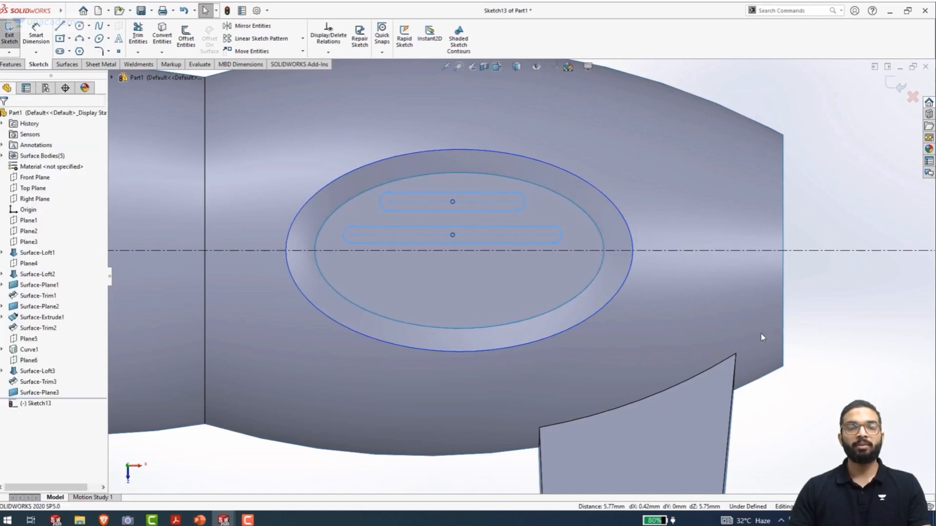
# Dimension the horizontal distance from the origin to the lower slot's centre point as 119 mm
pyautogui.scroll(5, 469, 228)
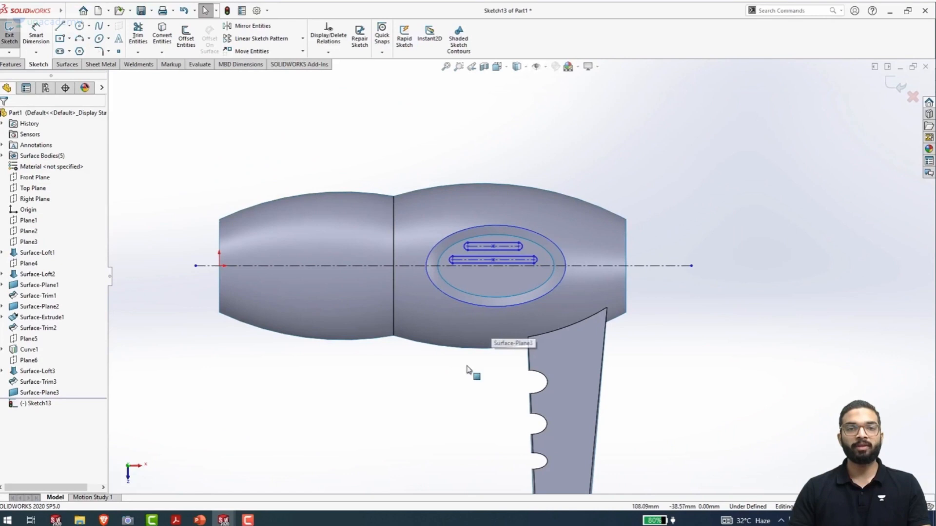
pyautogui.moveTo(466, 366); pyautogui.dragTo(402, 203, button='right')
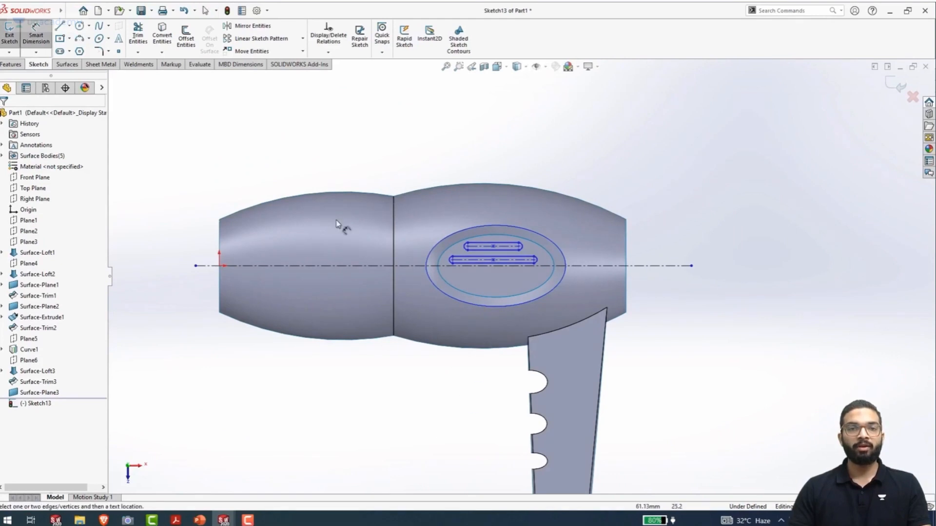
pyautogui.click(220, 266)
pyautogui.click(493, 261)
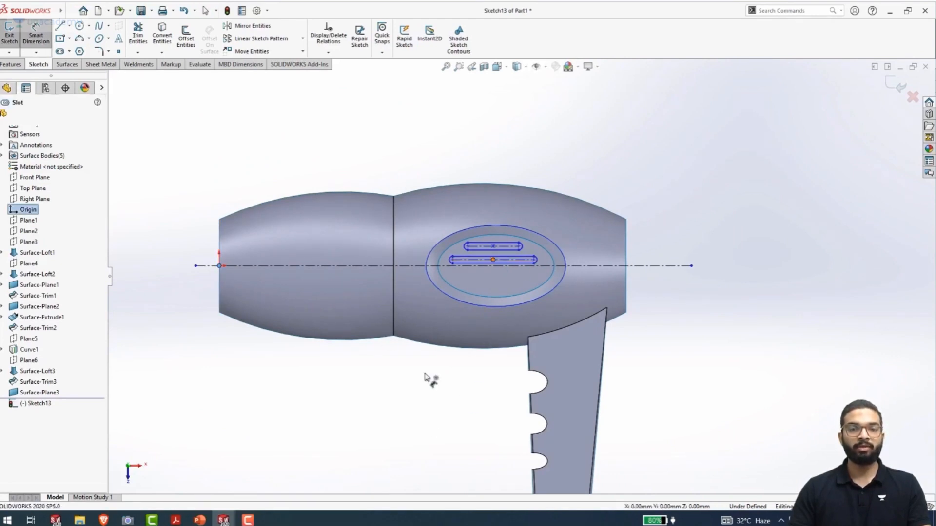
pyautogui.click(372, 408)
pyautogui.write('118')
pyautogui.press('Return')
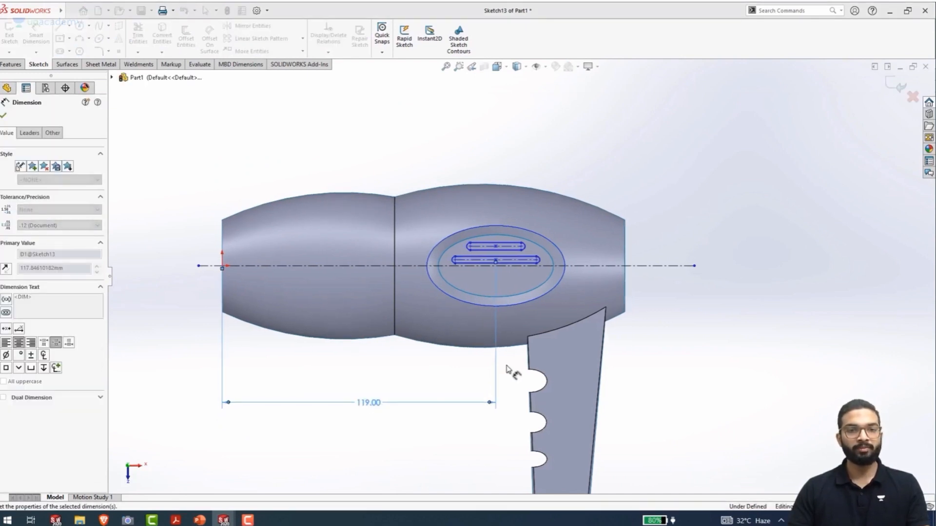
# Dimension the distance between the upper slot's arc centres as 22 mm
pyautogui.scroll(-2, 534, 266)
pyautogui.scroll(-2, 504, 257)
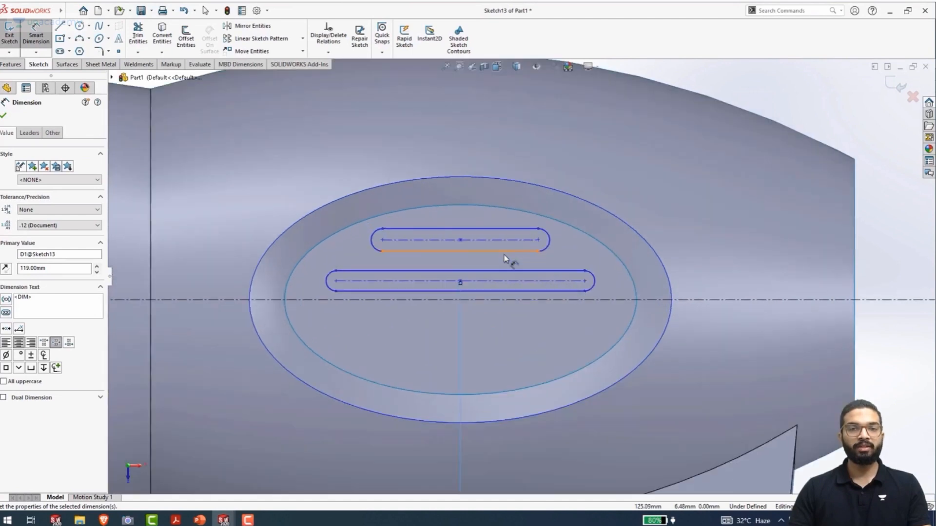
pyautogui.scroll(-1, 550, 265)
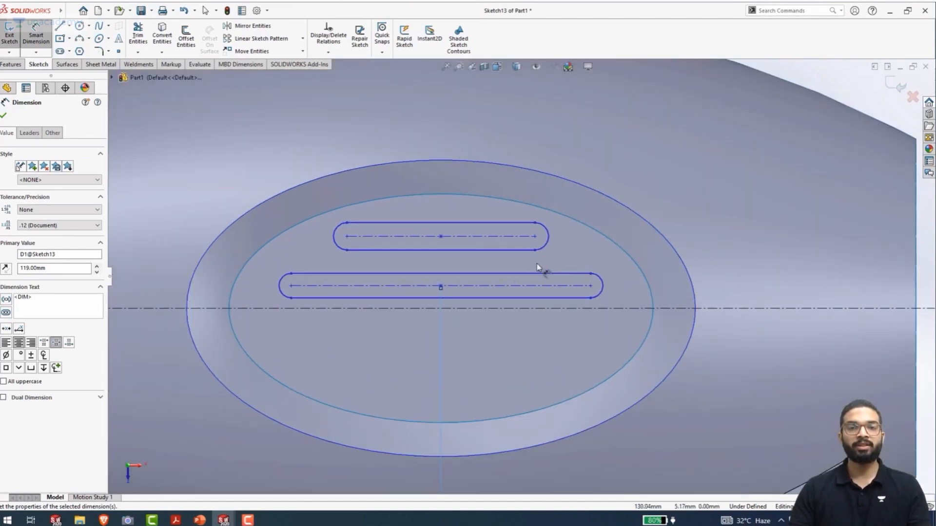
pyautogui.click(348, 237)
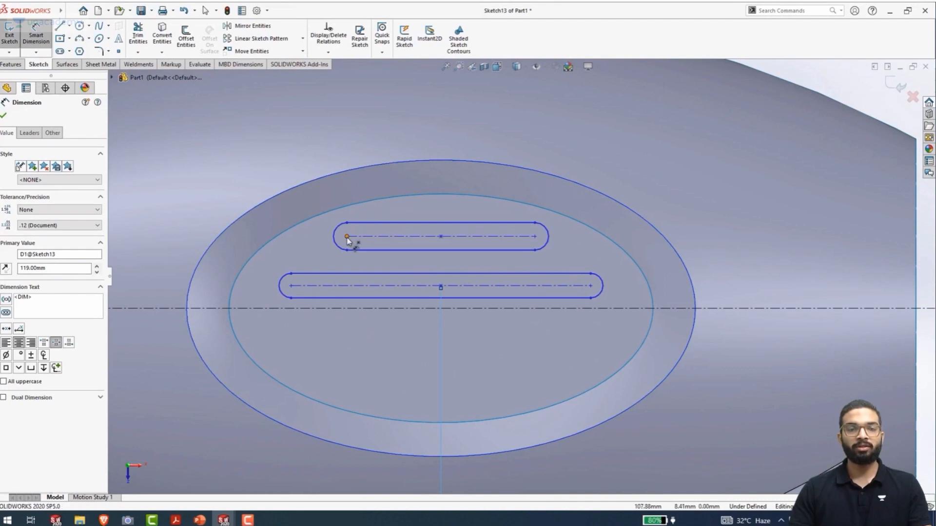
pyautogui.click(536, 237)
pyautogui.scroll(5, 519, 275)
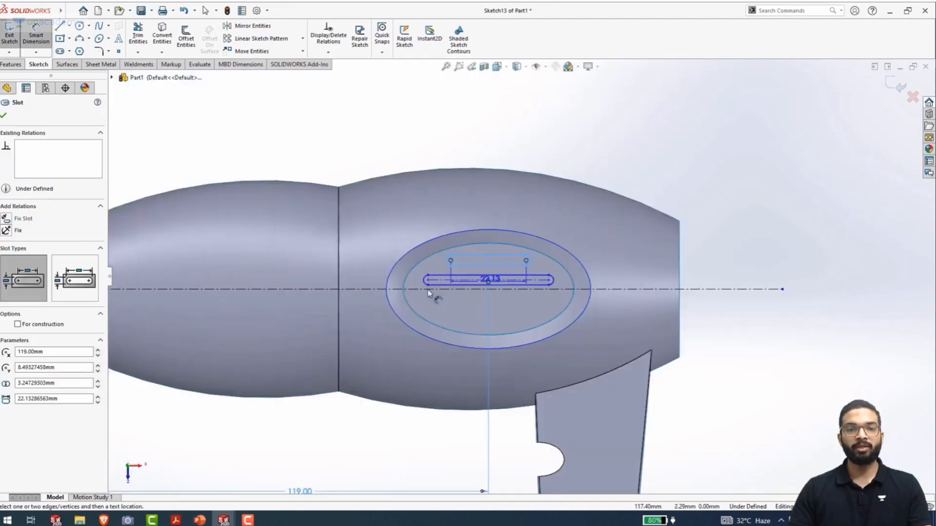
pyautogui.doubleClick(488, 163)
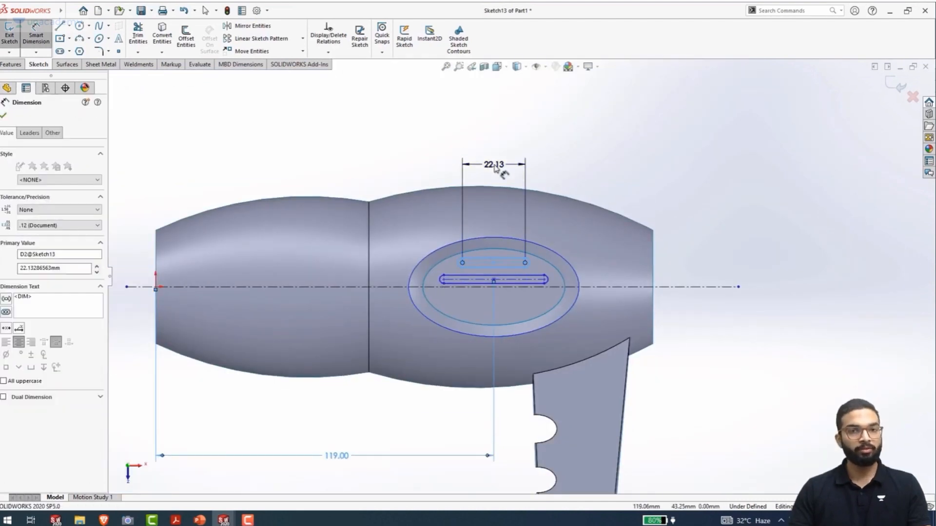
pyautogui.write('22')
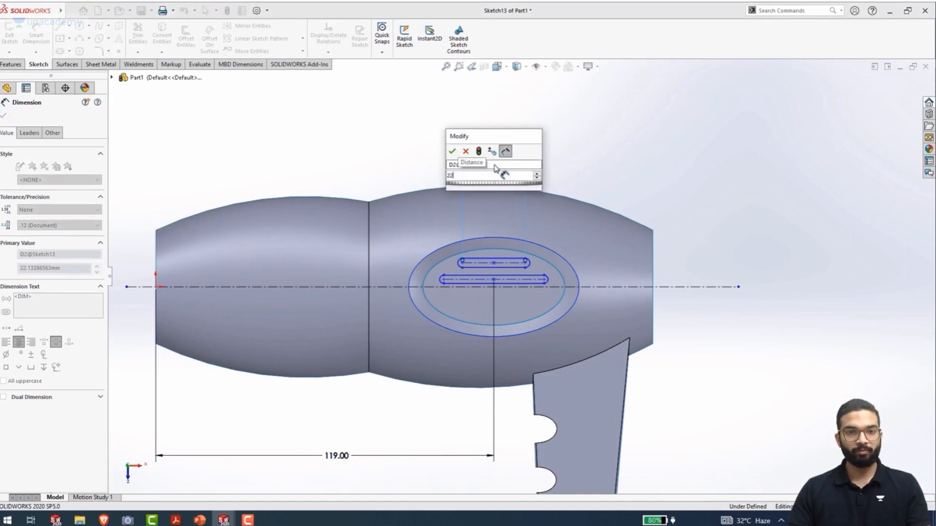
pyautogui.press('Return')
# Dimension the end arc radius of the upper slot as 1.5 mm
pyautogui.scroll(-4, 516, 259)
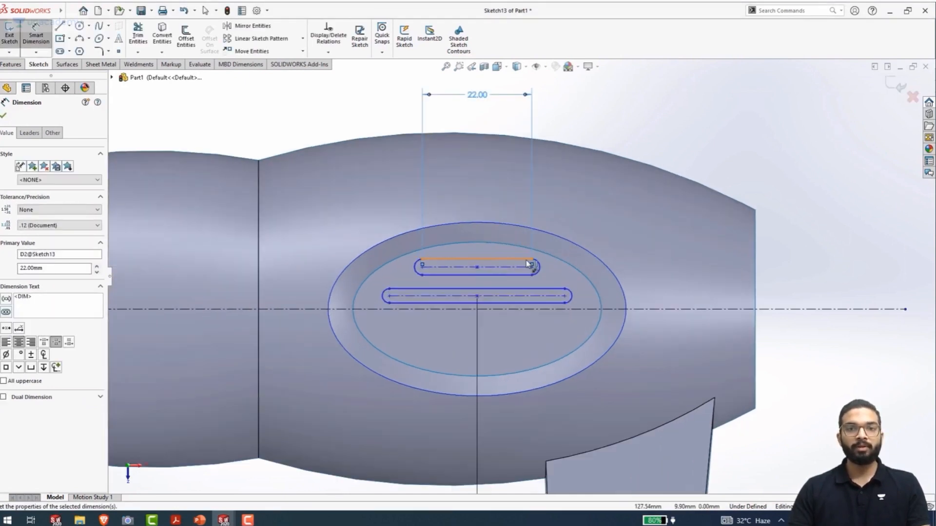
pyautogui.click(547, 268)
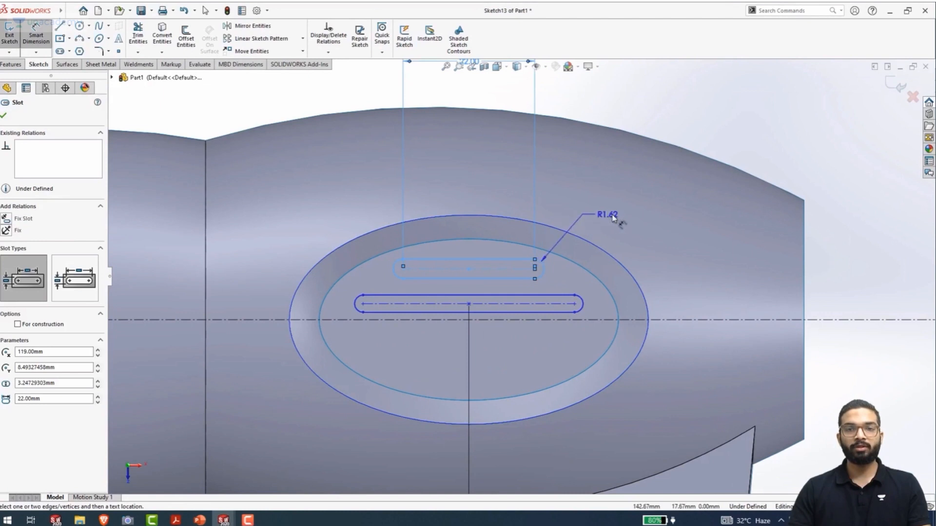
pyautogui.click(614, 218)
pyautogui.write('1.5')
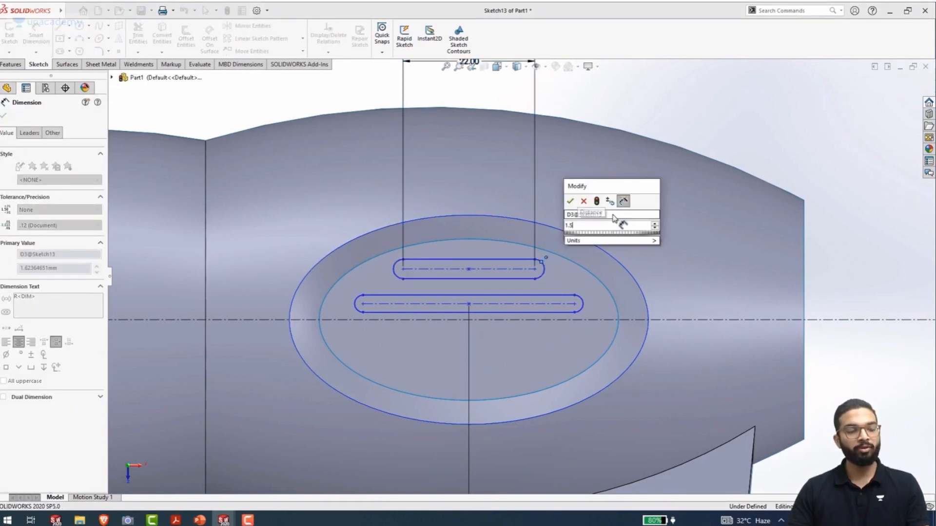
pyautogui.press('Return')
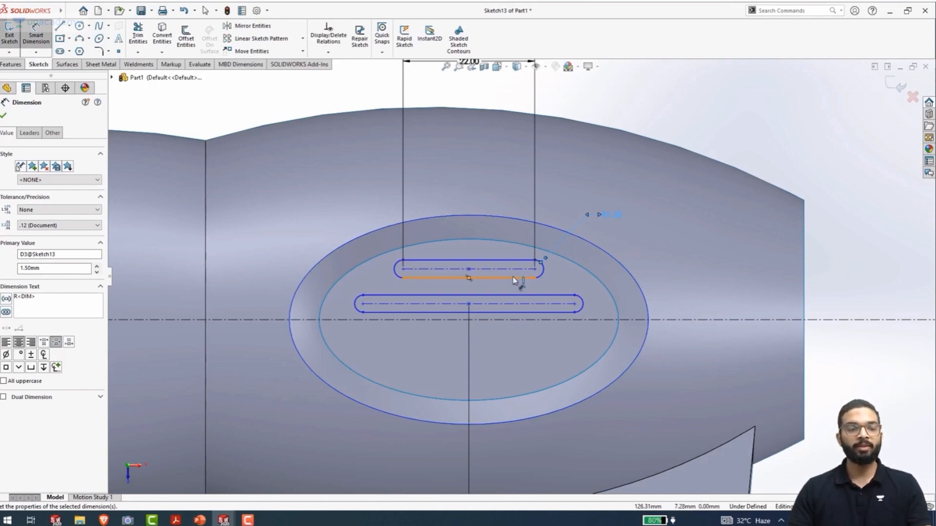
# Dimension the distance between the longer slot's arc centres as 38 mm
pyautogui.click(366, 304)
pyautogui.click(575, 304)
pyautogui.scroll(5, 521, 276)
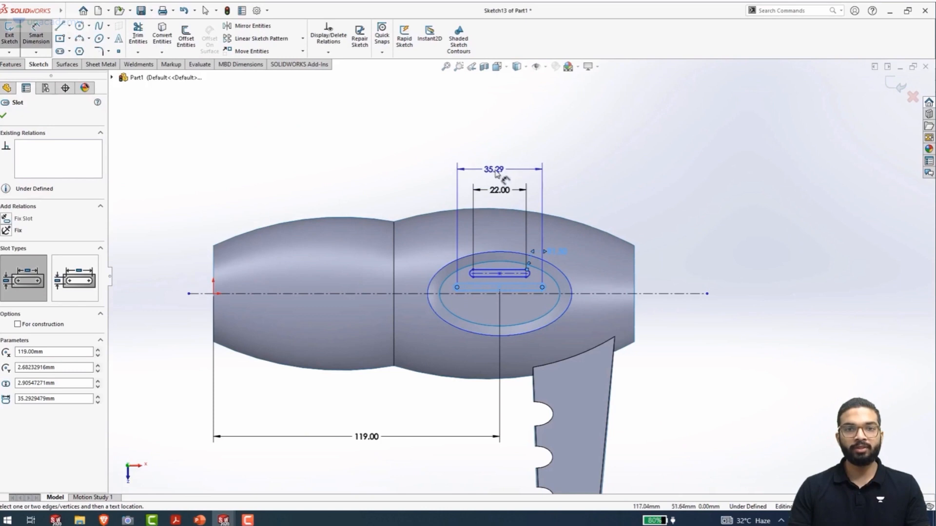
pyautogui.click(495, 171)
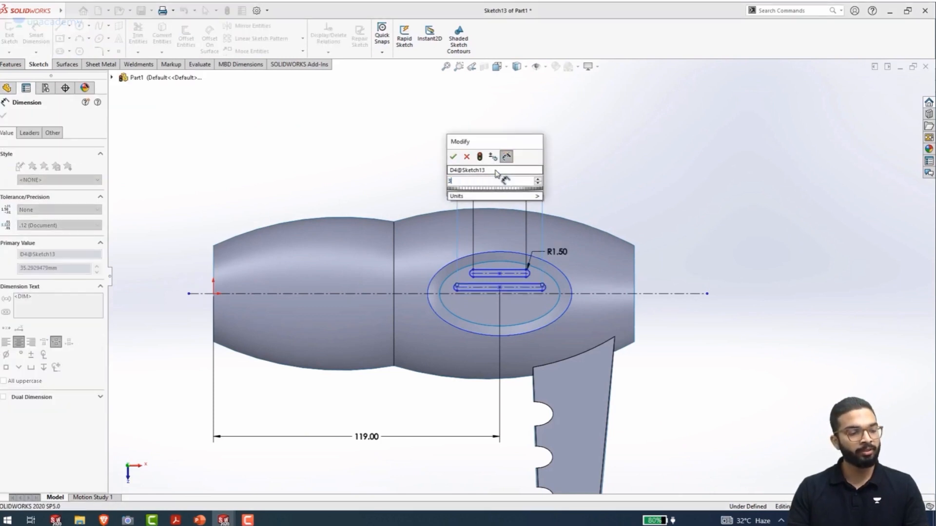
pyautogui.press('Return')
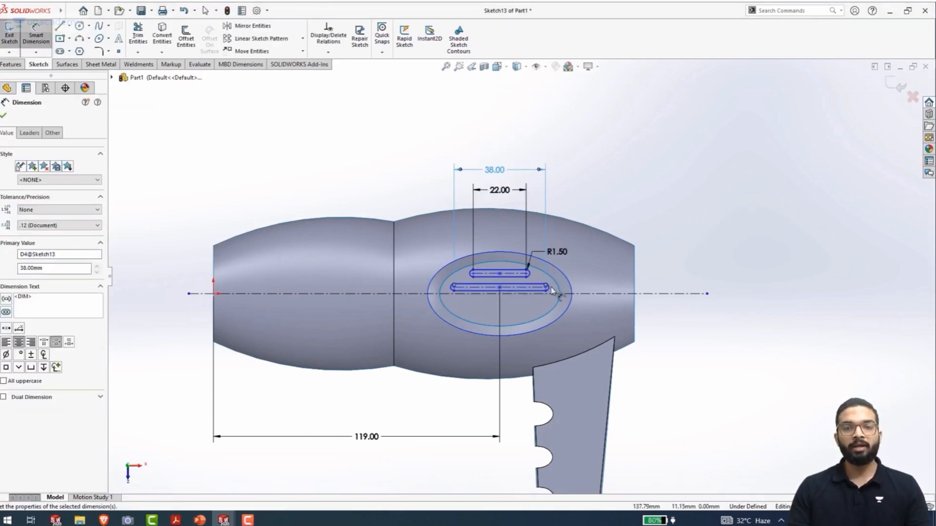
# Make the end arcs of the two slots equal in radius with an Equal relation
pyautogui.scroll(-5, 551, 290)
pyautogui.press('Escape')
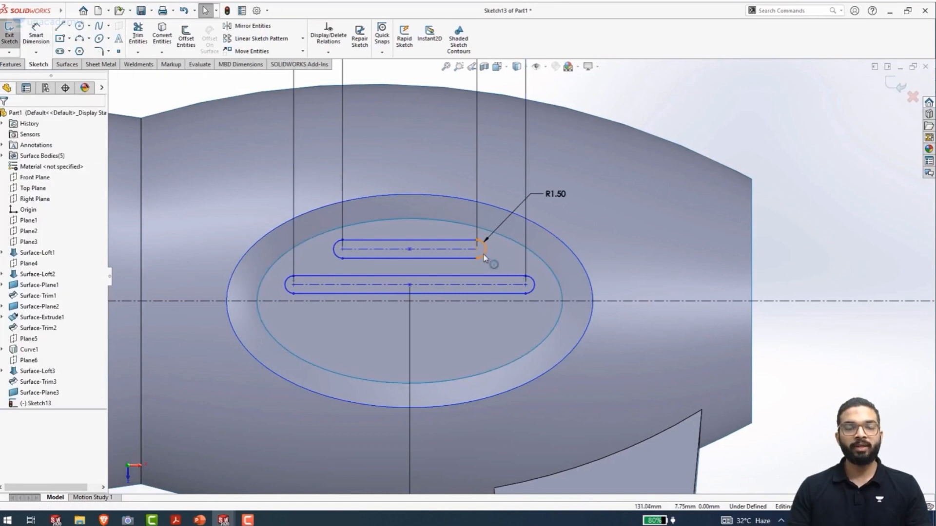
pyautogui.click(484, 256)
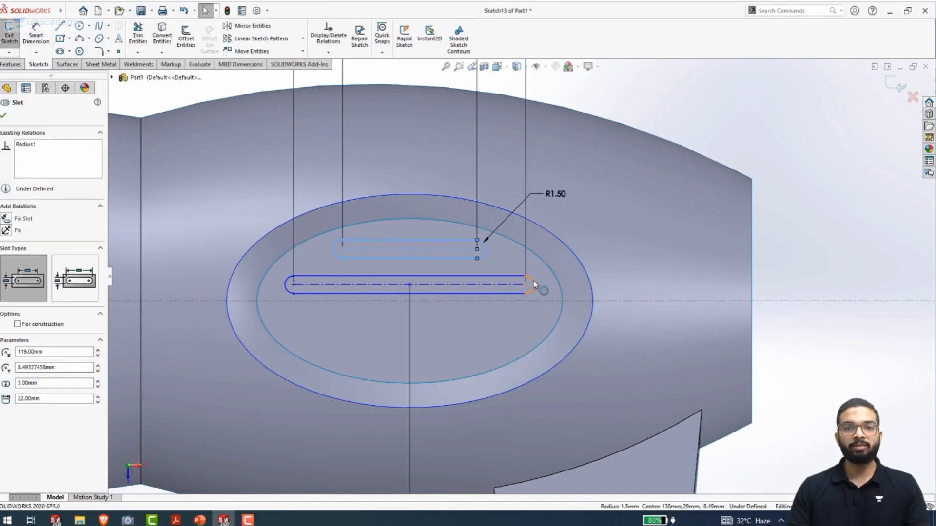
pyautogui.keyDown('ctrl'); pyautogui.click(534, 285); pyautogui.keyUp('ctrl')
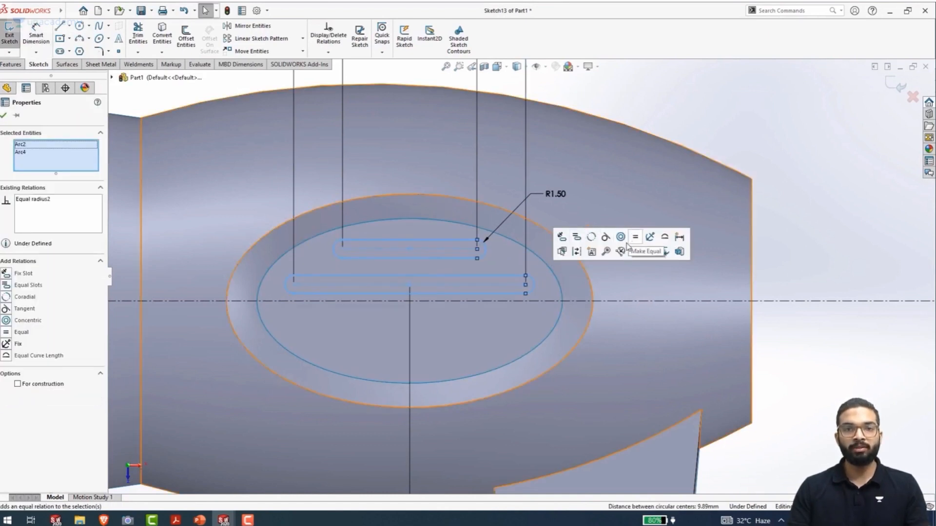
pyautogui.click(823, 257)
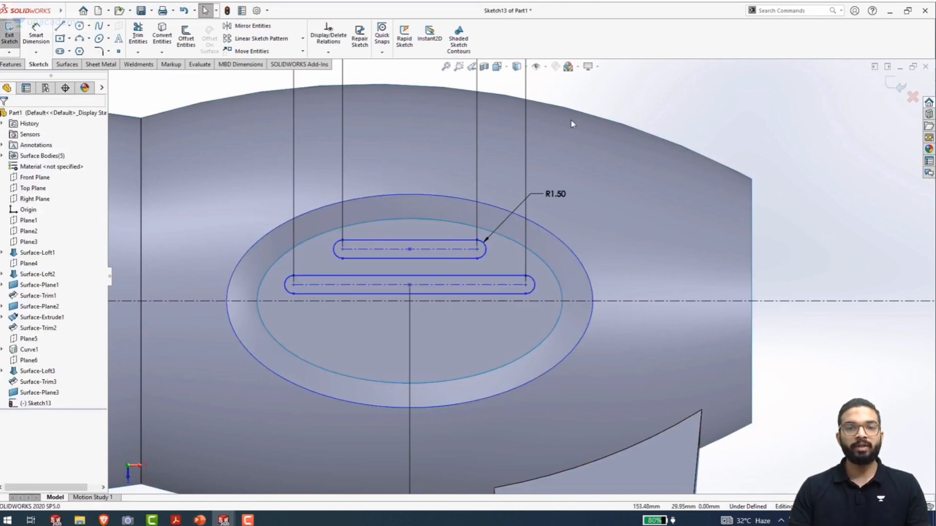
# Dimension the vertical gap between the upper slot's lower edge and the longer slot's upper edge as 2.5 mm
pyautogui.moveTo(796, 270); pyautogui.dragTo(794, 147, button='right')
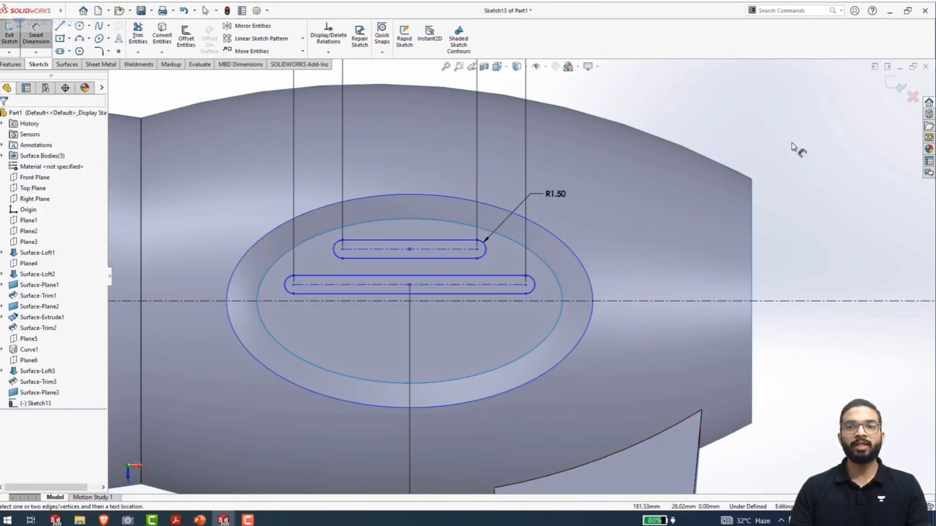
pyautogui.click(452, 259)
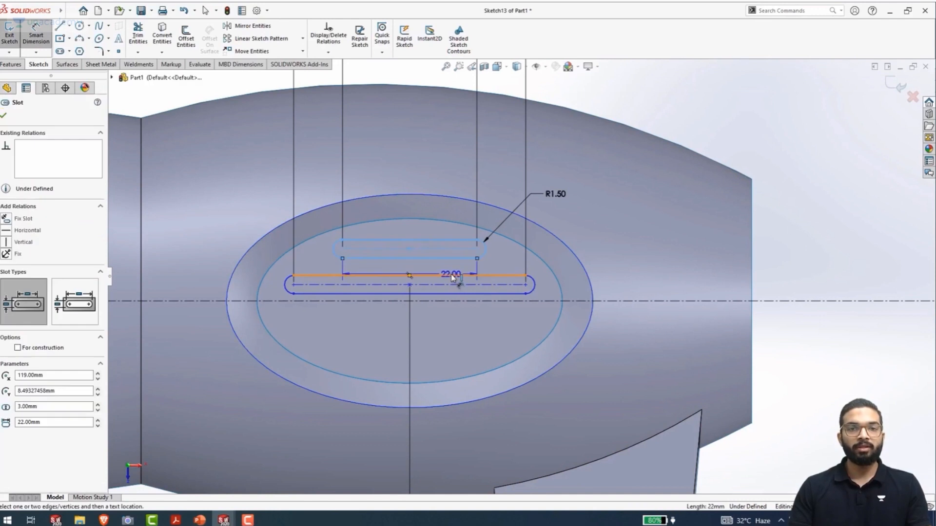
pyautogui.click(454, 275)
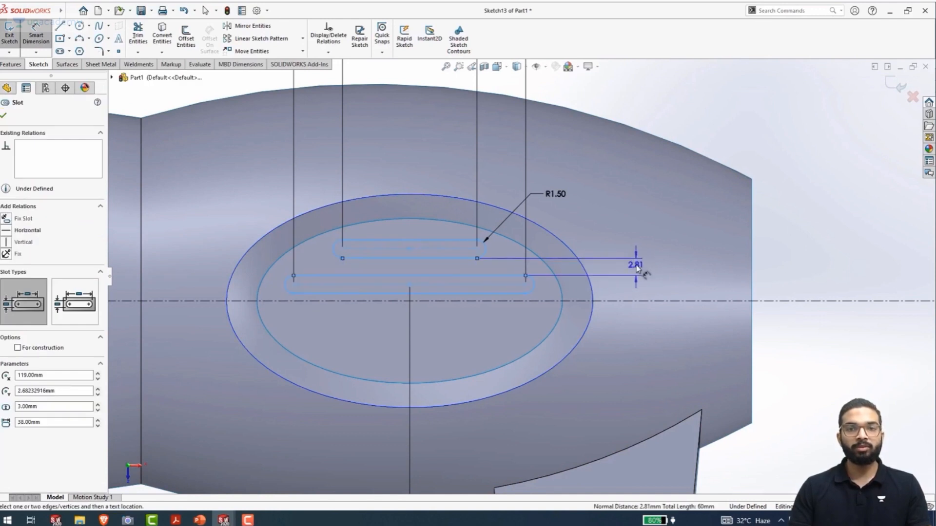
pyautogui.click(636, 267)
pyautogui.write('2')
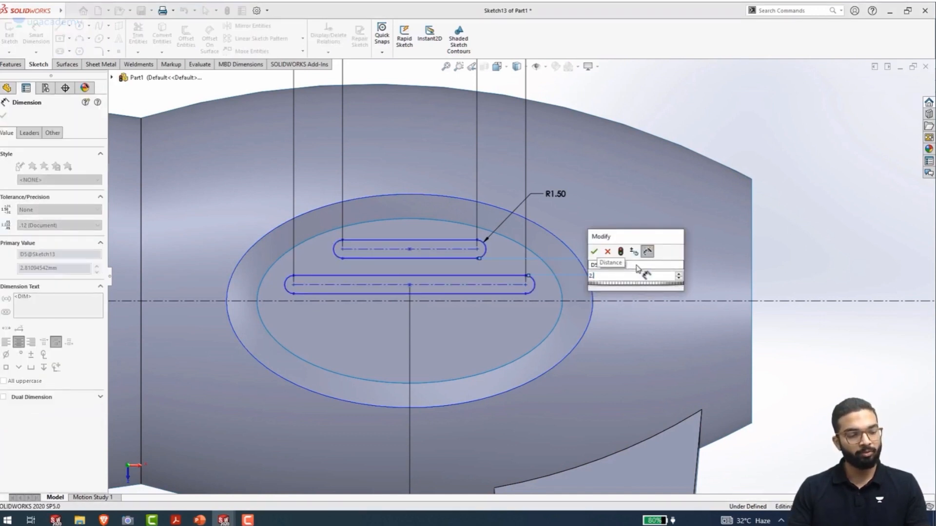
pyautogui.write('.5')
pyautogui.press('Return')
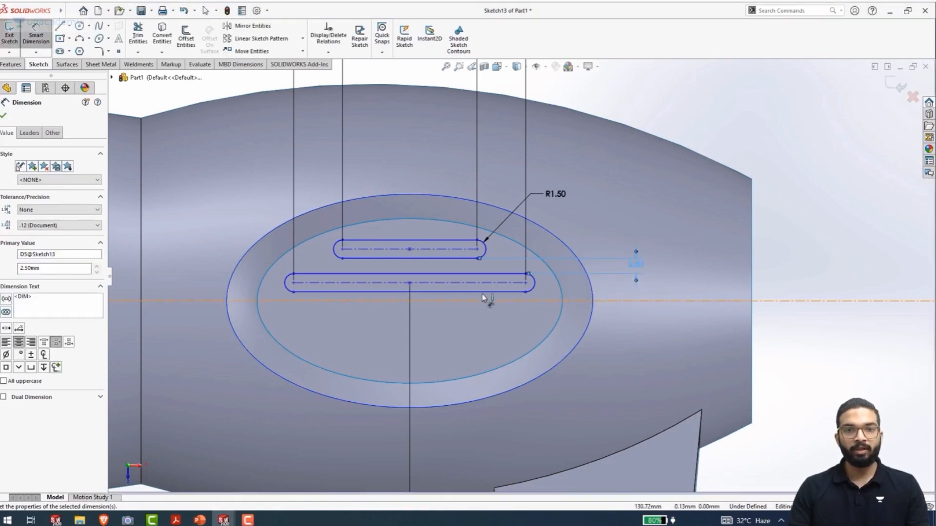
# Add a doubled dimension of 4 mm from the longer slot's lower edge across the horizontal centerline
pyautogui.click(503, 293)
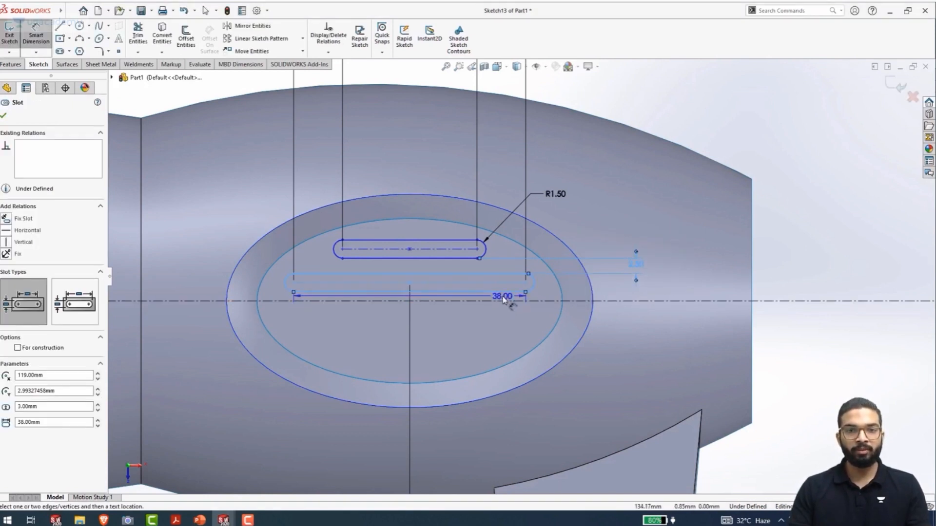
pyautogui.click(504, 300)
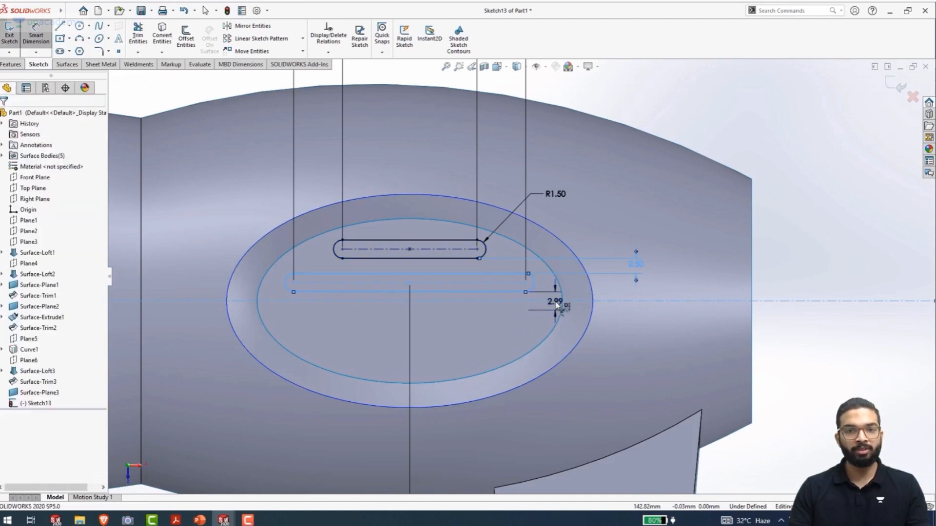
pyautogui.click(557, 304)
pyautogui.write('4')
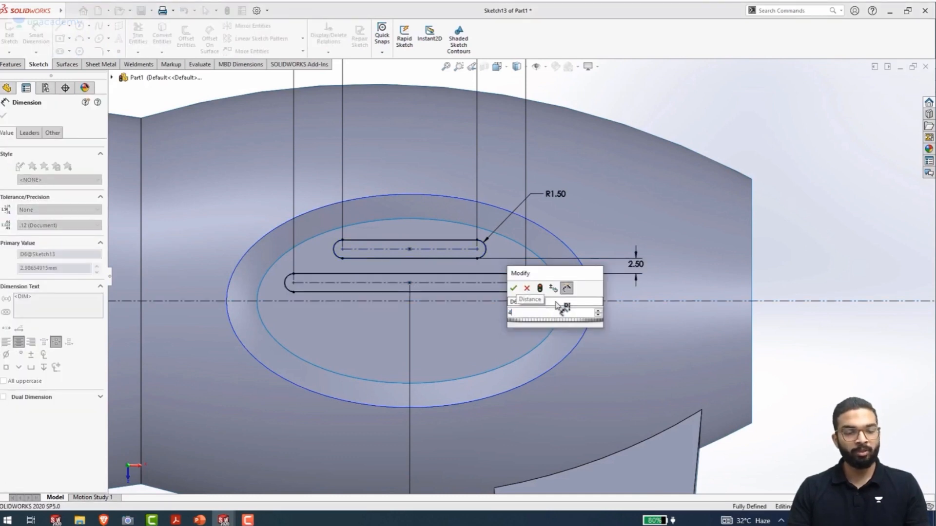
pyautogui.press('Return')
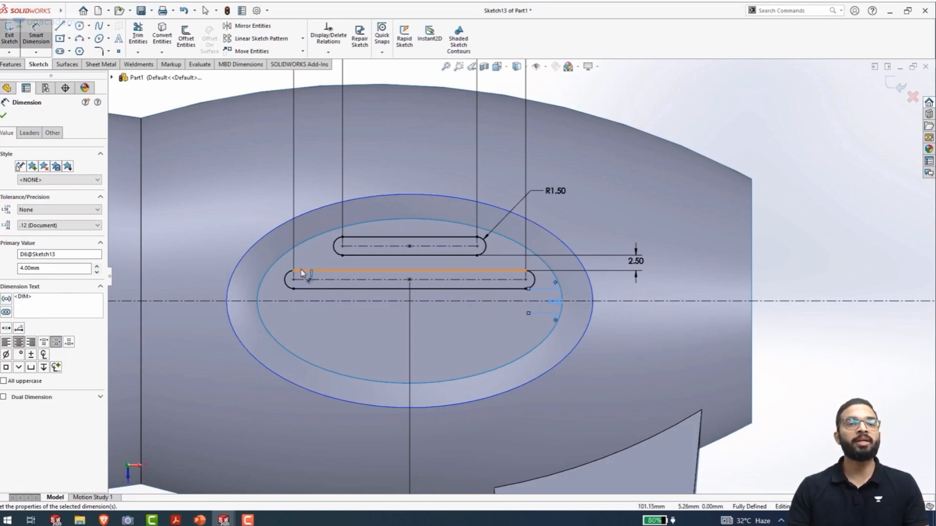
# Mirror both slots about the horizontal centerline with Mirror Entities, keeping the originals as copies
pyautogui.click(250, 26)
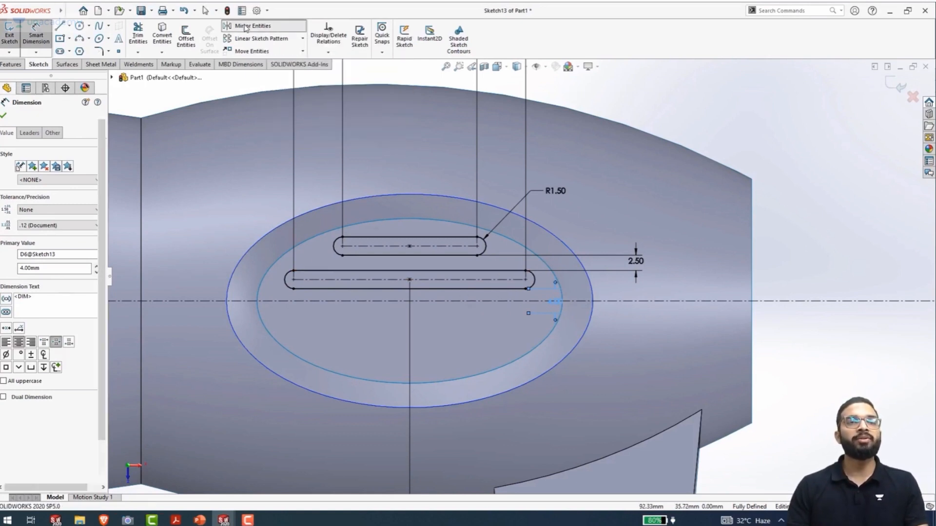
pyautogui.moveTo(541, 295); pyautogui.dragTo(453, 242)
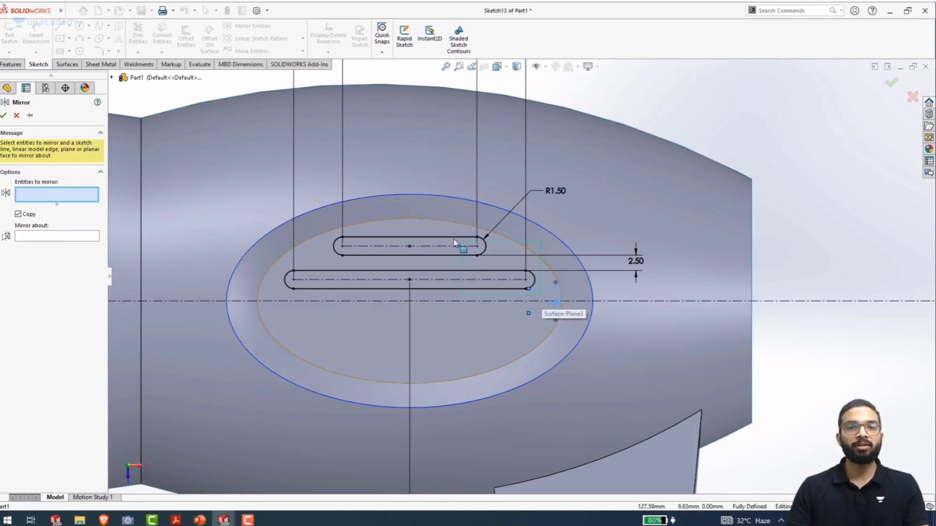
pyautogui.moveTo(242, 219); pyautogui.dragTo(241, 219)
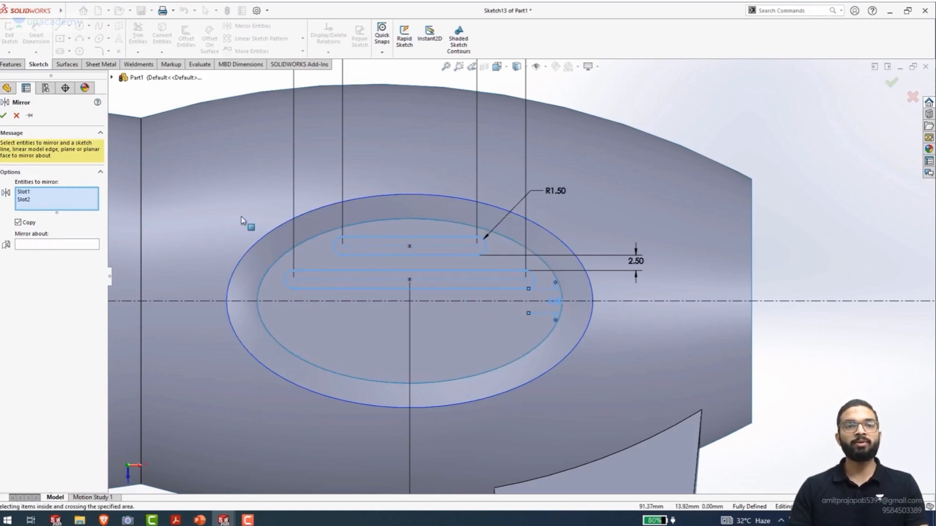
pyautogui.rightClick(242, 219)
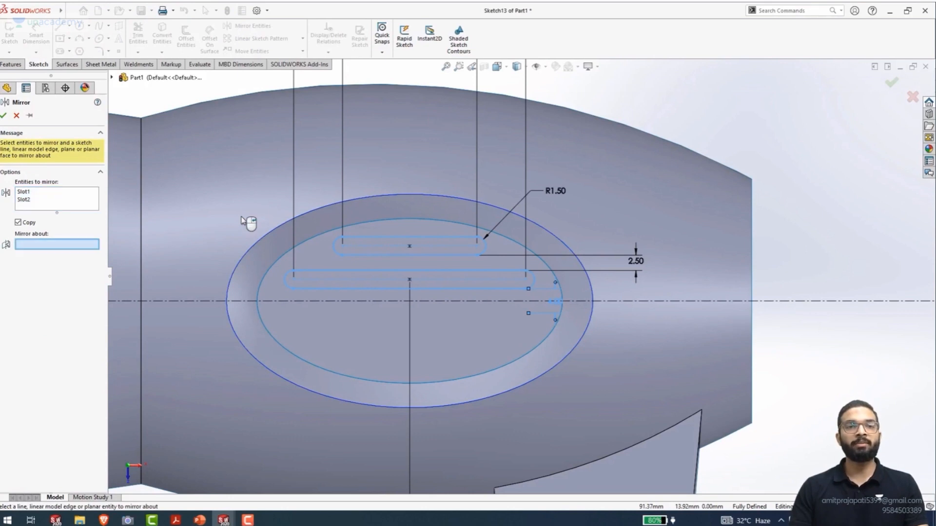
pyautogui.click(271, 301)
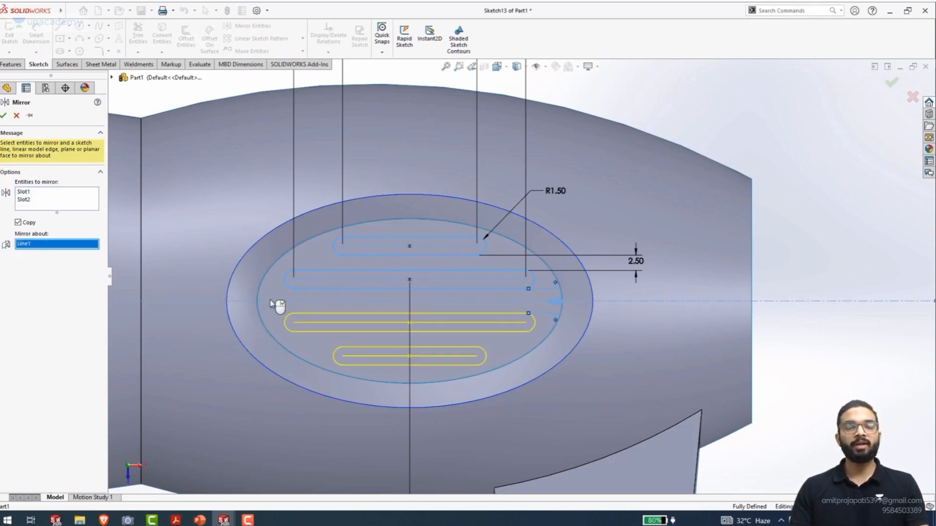
pyautogui.rightClick(271, 301)
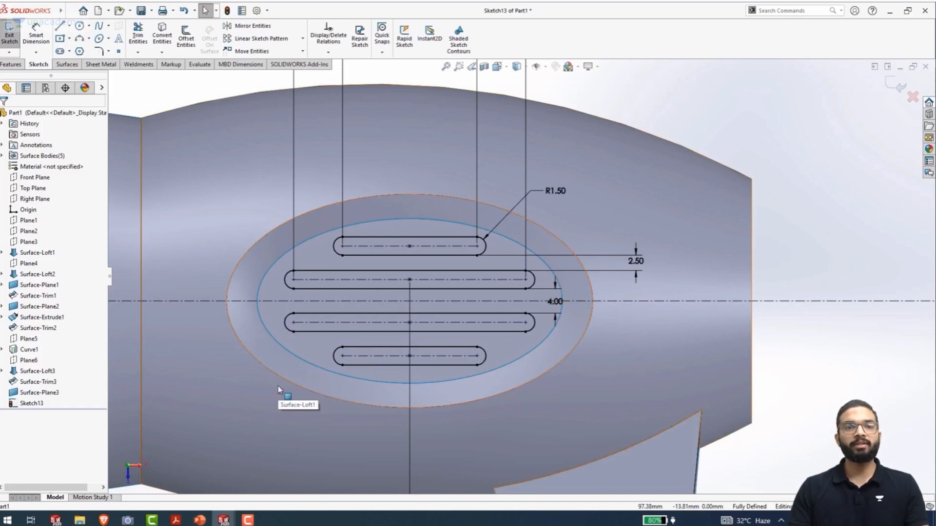
# Trim the recess's planar surface with the slot sketch in a standard Trim Surface, removing the four slot regions
pyautogui.click(359, 391)
pyautogui.click(11, 64)
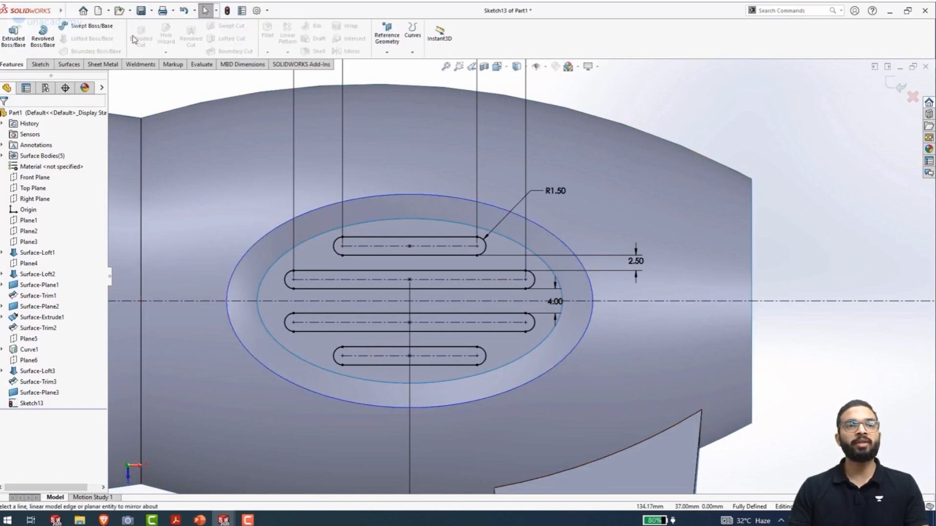
pyautogui.click(69, 64)
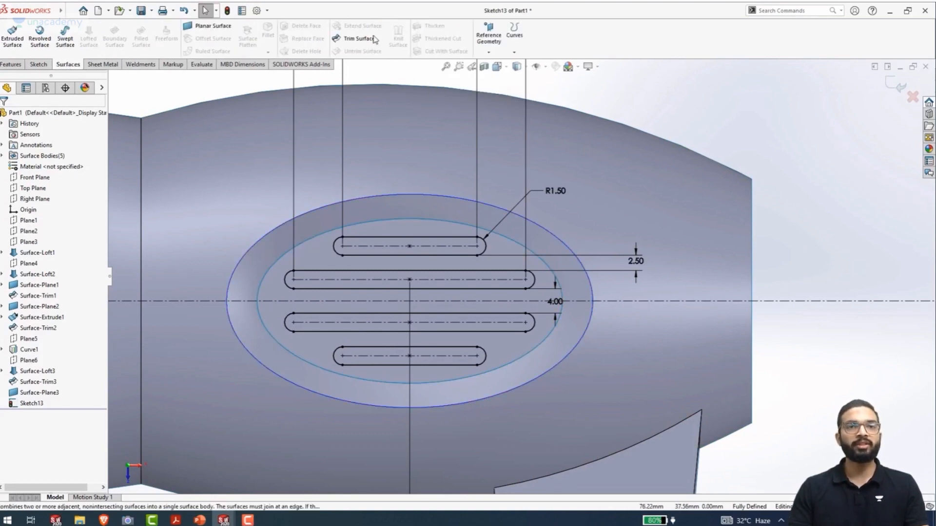
pyautogui.click(355, 44)
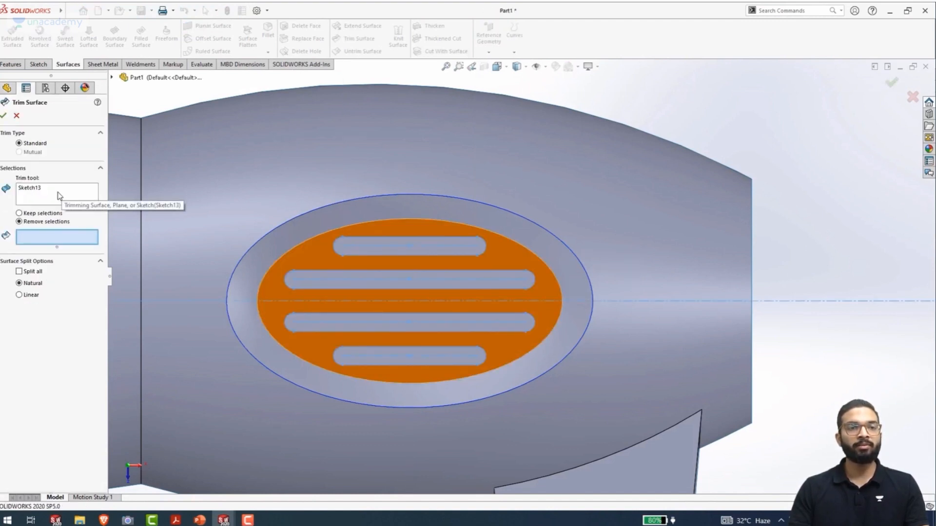
pyautogui.scroll(3, 383, 300)
pyautogui.moveTo(344, 369); pyautogui.dragTo(271, 361, button='middle')
pyautogui.scroll(-2, 529, 368)
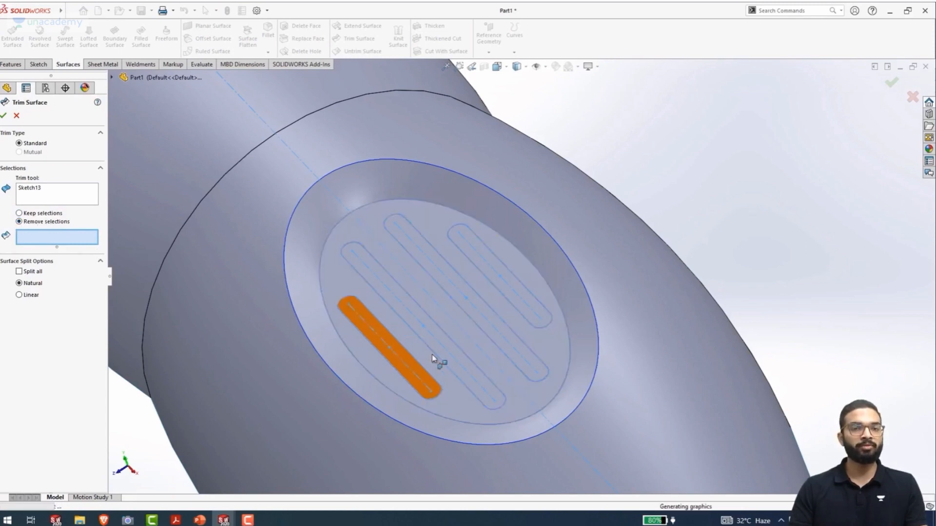
pyautogui.click(385, 346)
pyautogui.click(418, 326)
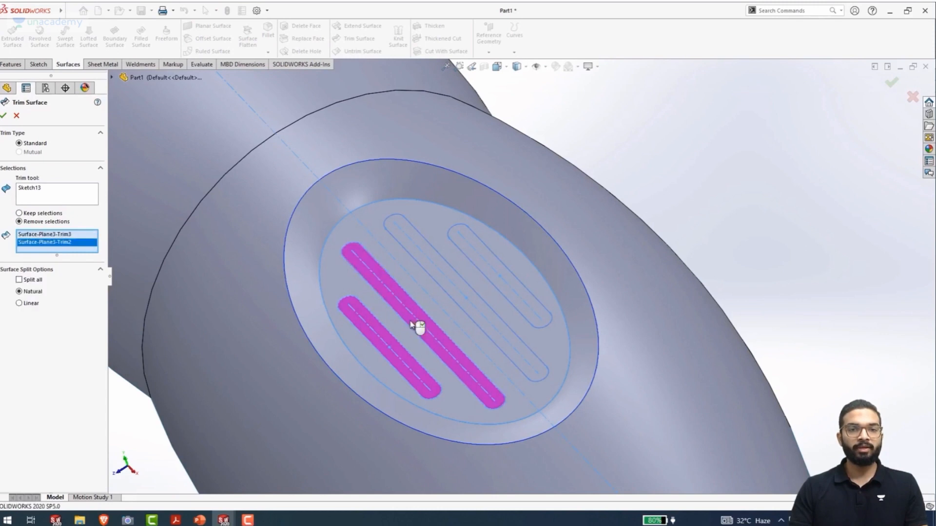
pyautogui.click(451, 282)
pyautogui.click(500, 275)
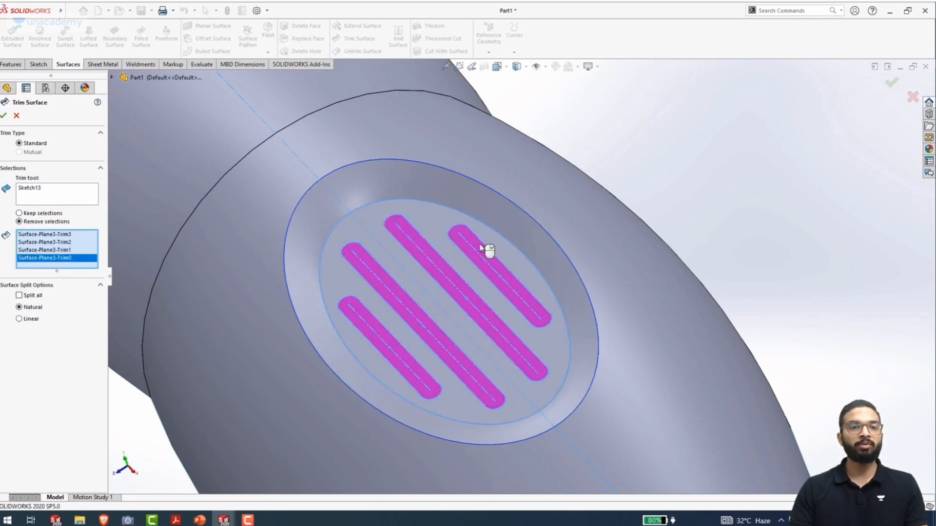
pyautogui.click(5, 115)
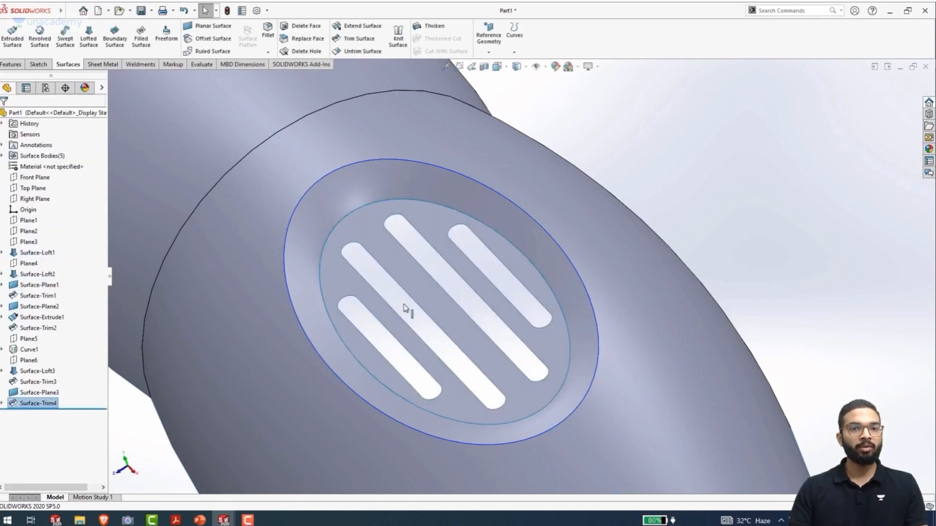
# Examine in isometric view which part of the model each entry of the surface bodies folder covers
pyautogui.scroll(3, 478, 325)
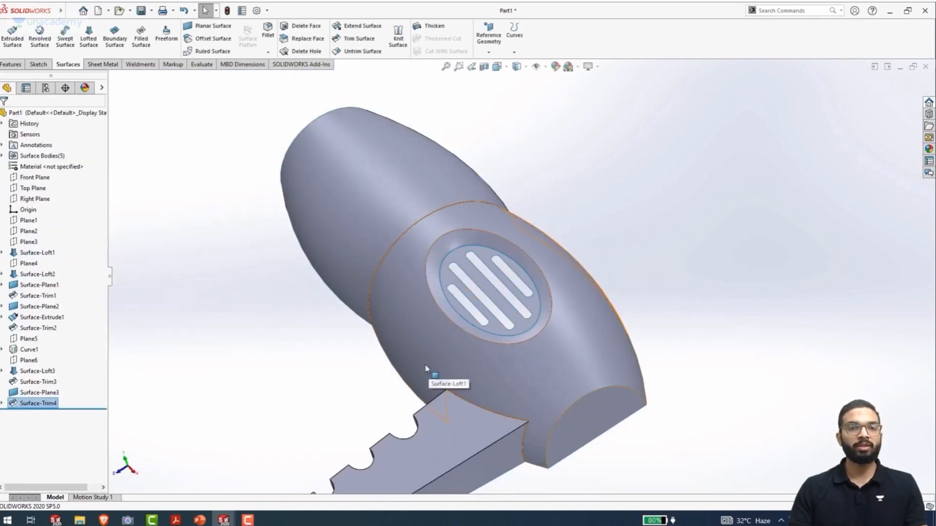
pyautogui.hotkey('ctrl', '7')
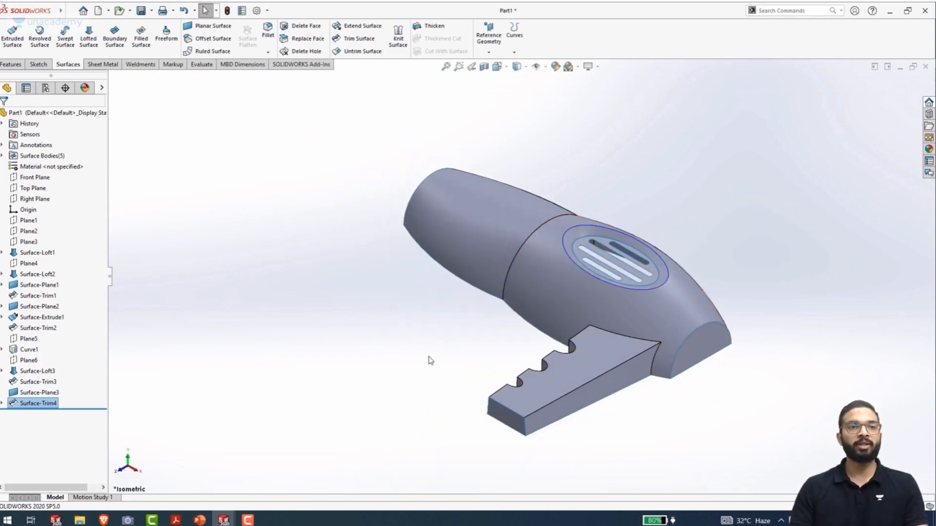
pyautogui.click(2, 156)
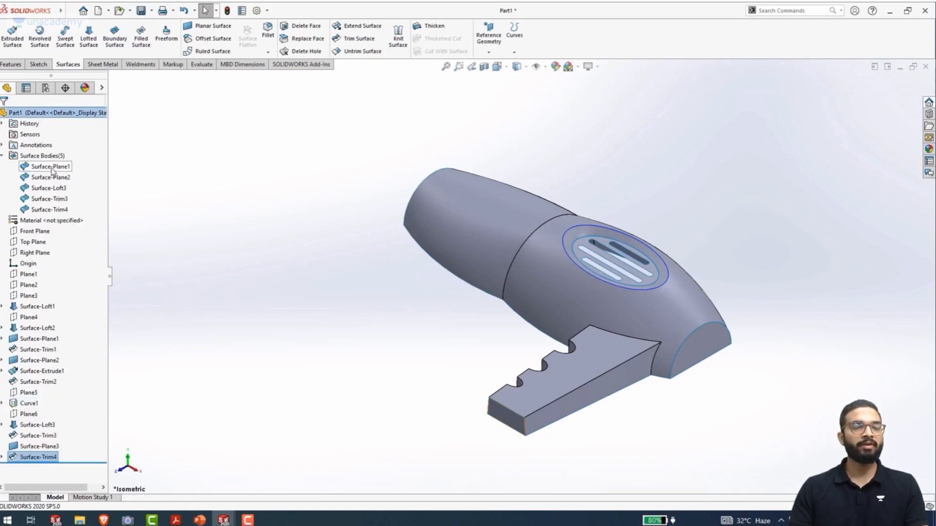
pyautogui.click(51, 168)
pyautogui.click(50, 178)
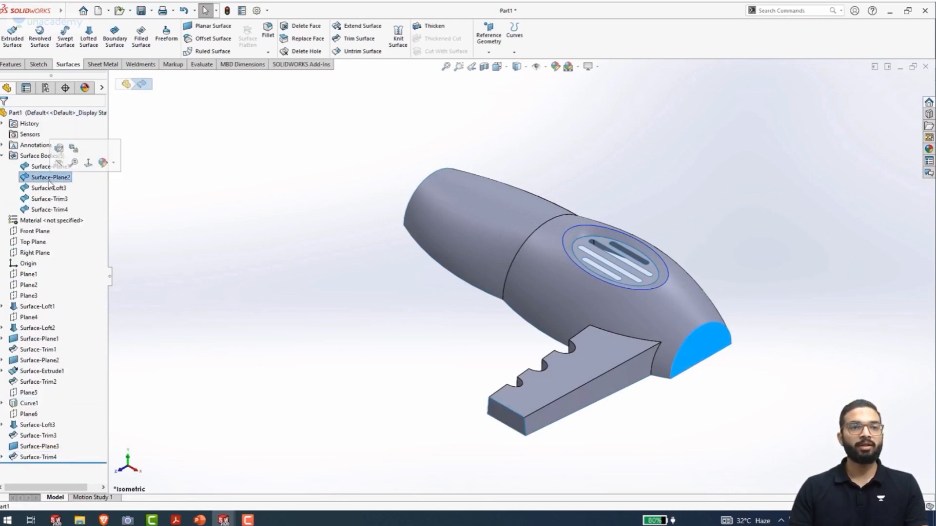
pyautogui.click(49, 188)
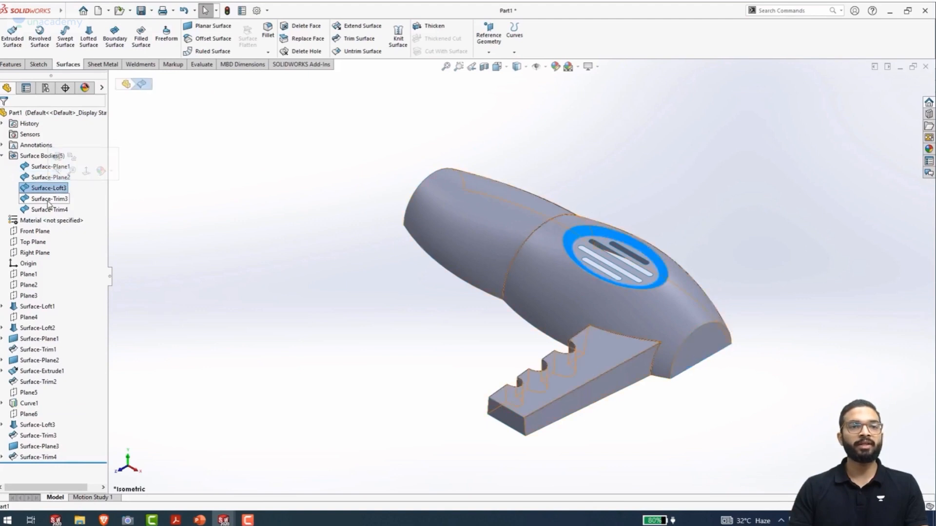
pyautogui.click(49, 199)
pyautogui.keyDown('ctrl'); pyautogui.click(49, 209); pyautogui.keyUp('ctrl')
pyautogui.click(48, 209)
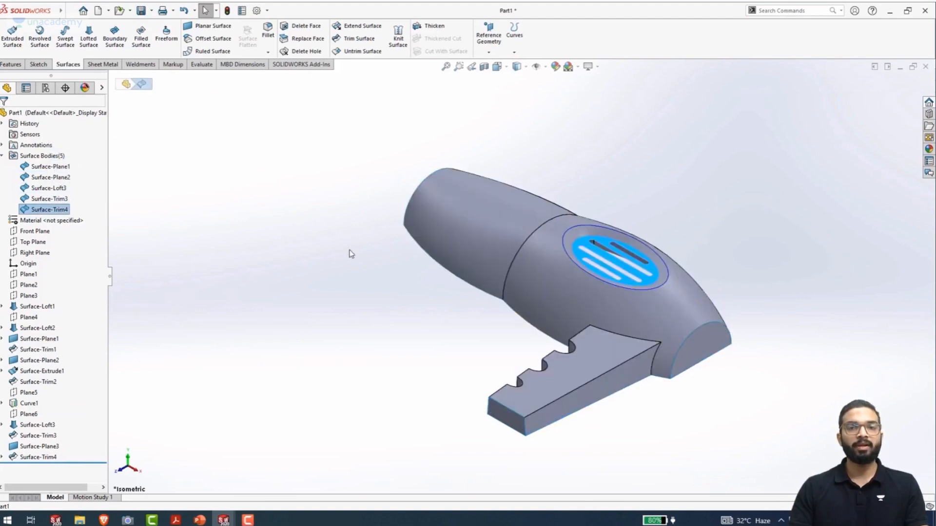
pyautogui.click(330, 250)
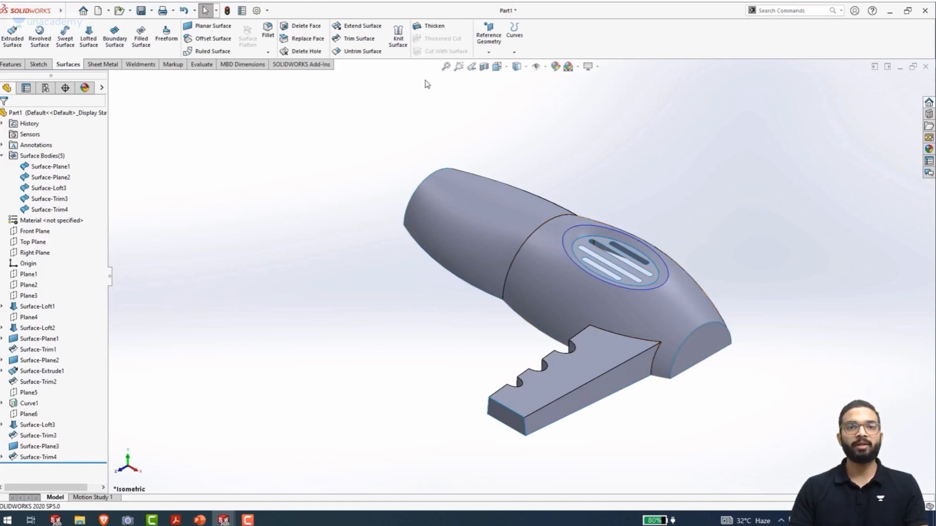
# Knit all five surface bodies into a single surface with Knit Surface and check the extent of the knitted body
pyautogui.click(396, 32)
pyautogui.moveTo(830, 442); pyautogui.dragTo(319, 152)
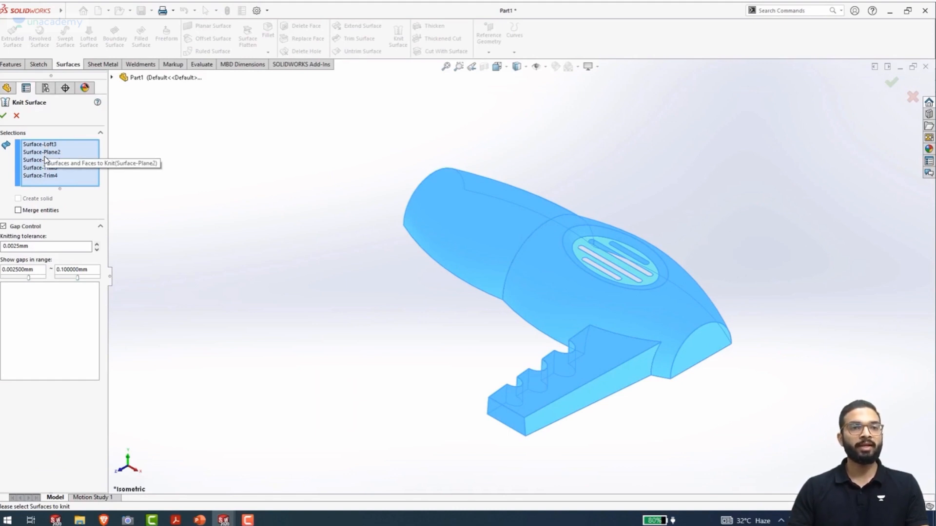
pyautogui.click(4, 115)
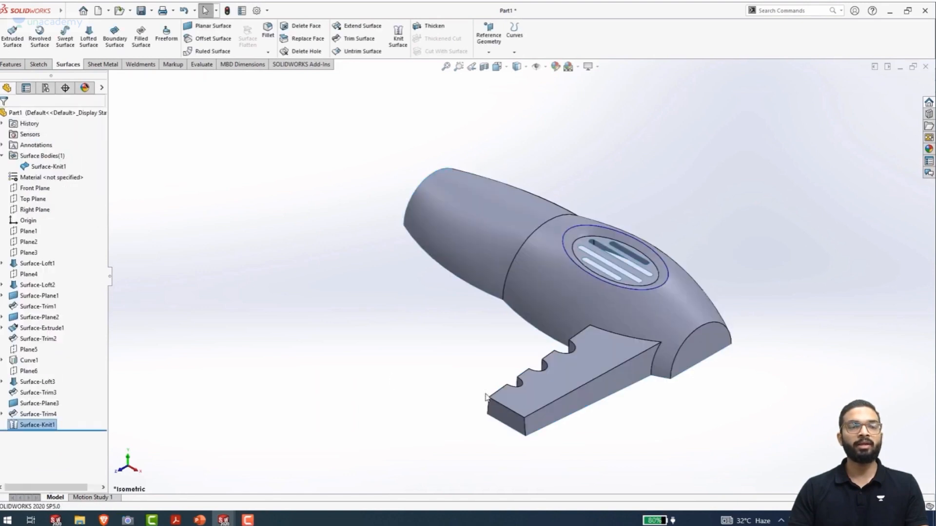
pyautogui.click(35, 167)
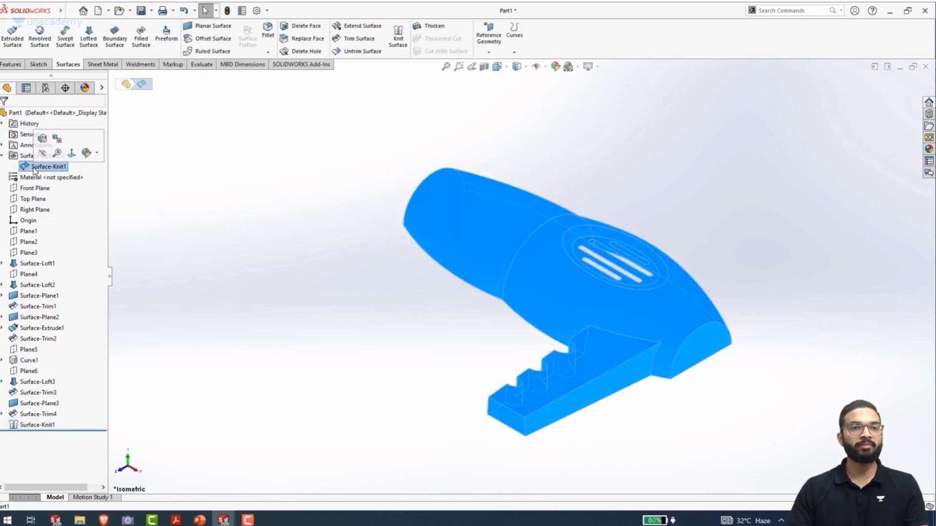
pyautogui.click(267, 263)
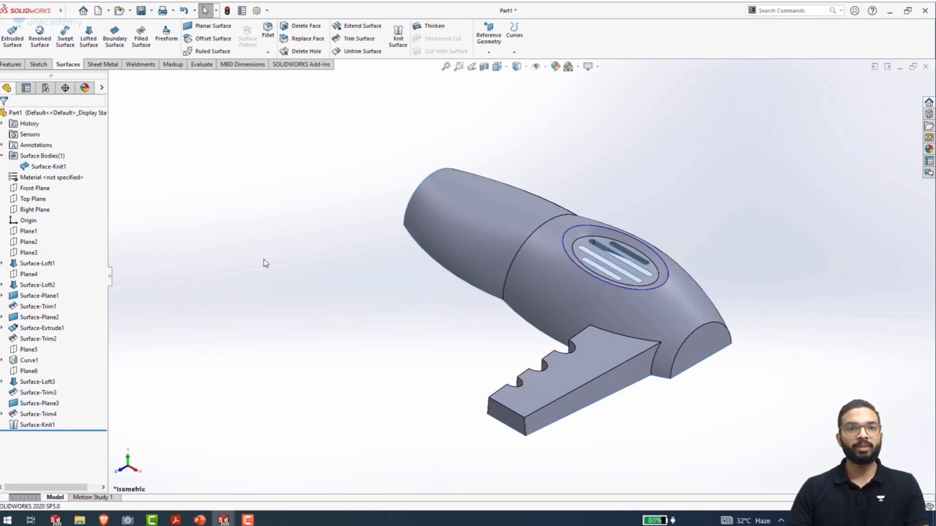
# Fillet all connected edges of the finger-grooved arm, including its junction with the main body, with a 4 mm symmetric radius
pyautogui.click(268, 30)
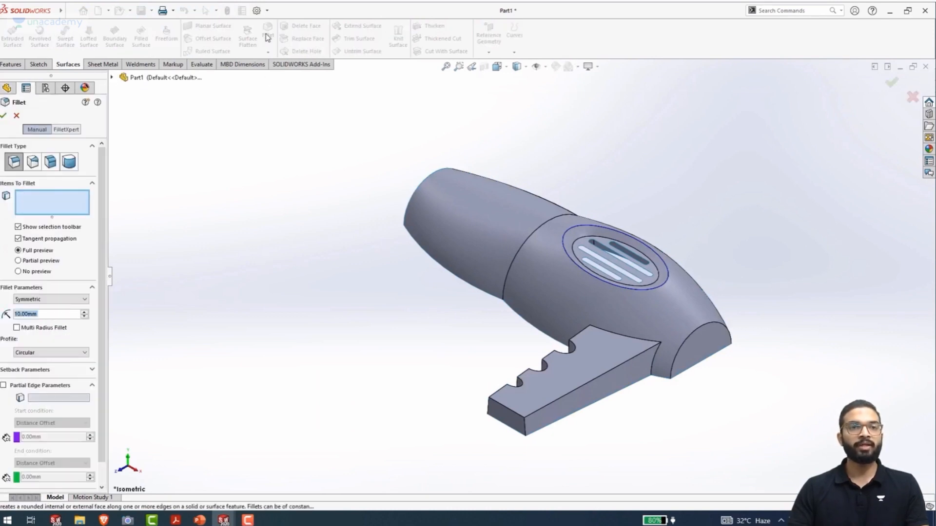
pyautogui.click(529, 418)
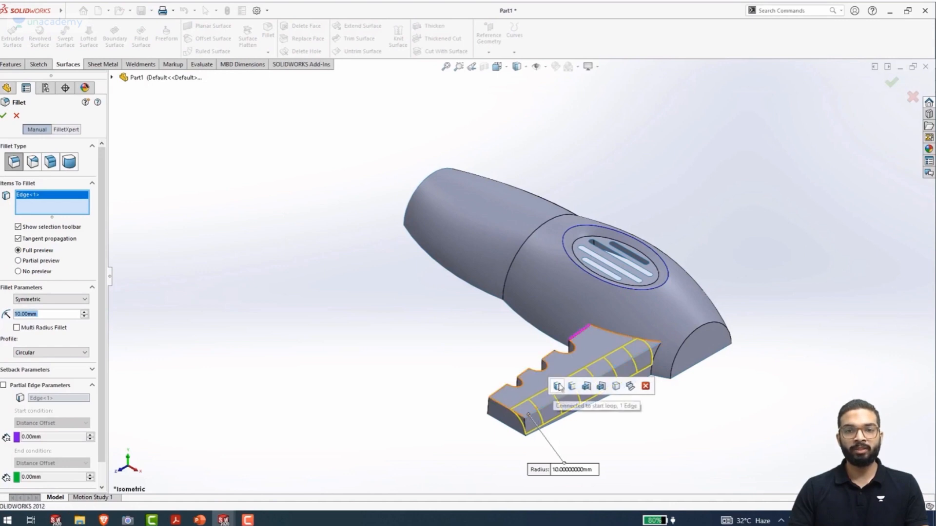
pyautogui.click(601, 386)
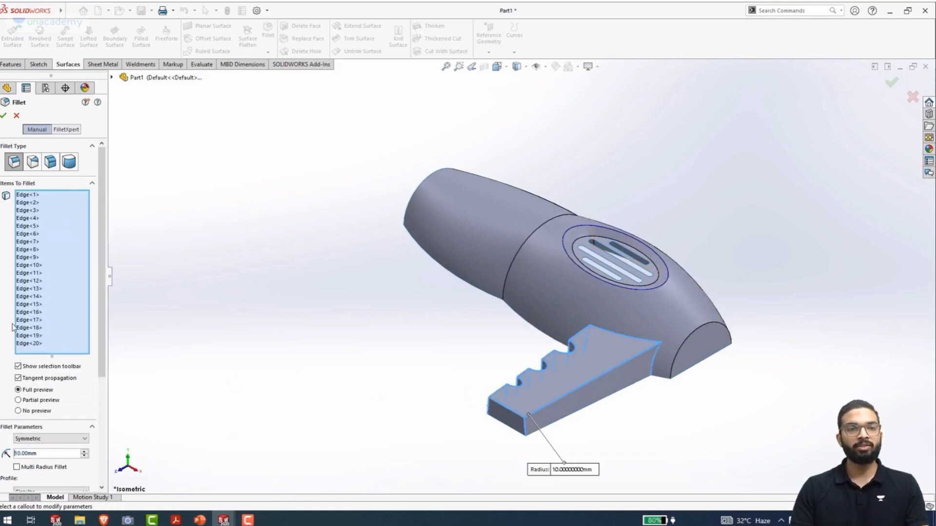
pyautogui.click(51, 454)
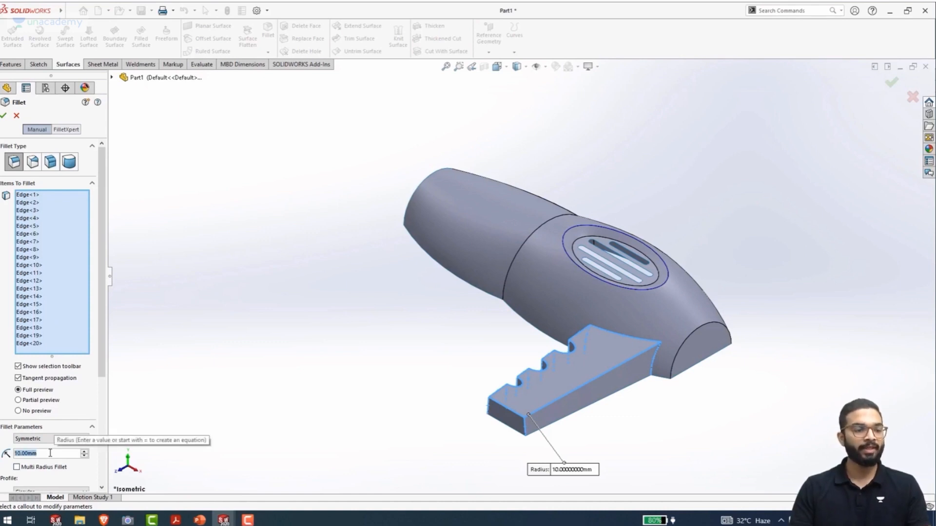
pyautogui.write('4')
pyautogui.press('Return')
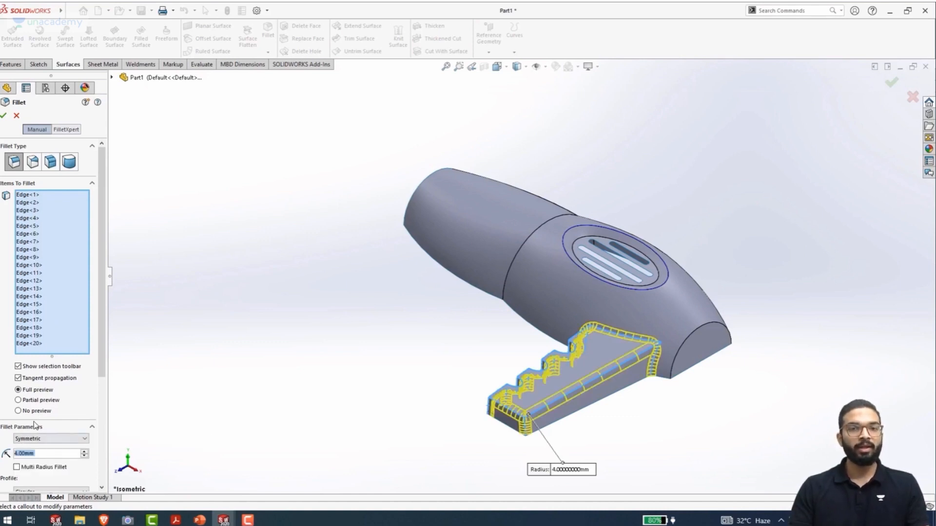
pyautogui.moveTo(449, 428); pyautogui.dragTo(385, 431, button='middle')
pyautogui.click(3, 116)
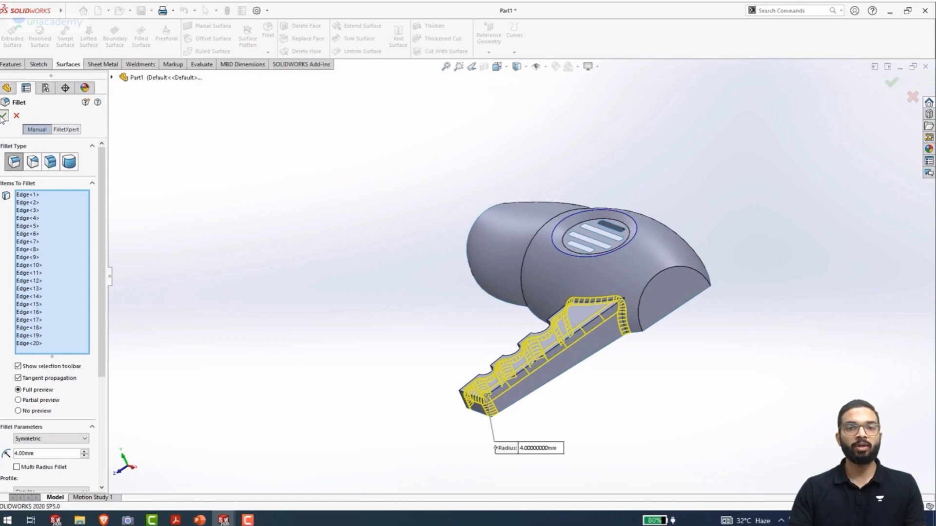
# Fillet the curved edge around the main body's flat end face with a 5 mm radius
pyautogui.moveTo(496, 379); pyautogui.dragTo(518, 355, button='middle')
pyautogui.click(268, 33)
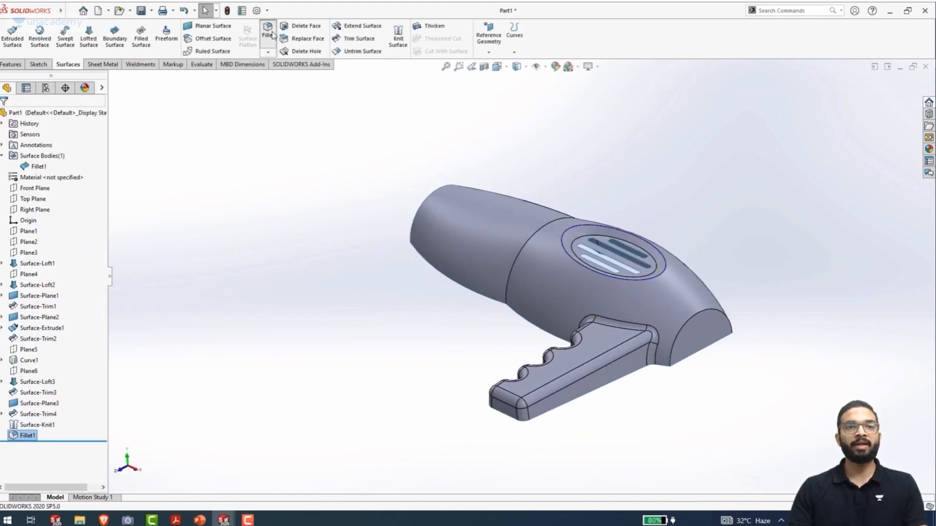
pyautogui.click(689, 318)
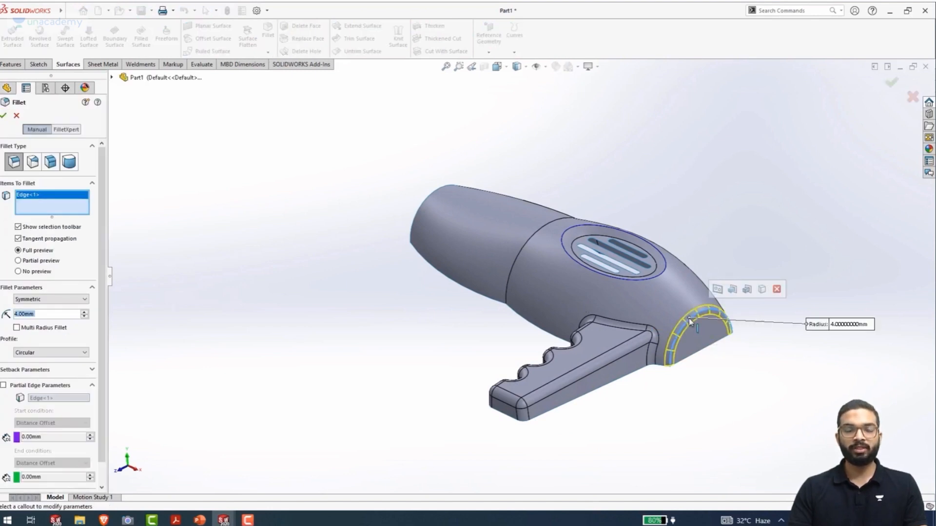
pyautogui.write('5')
pyautogui.press('Return')
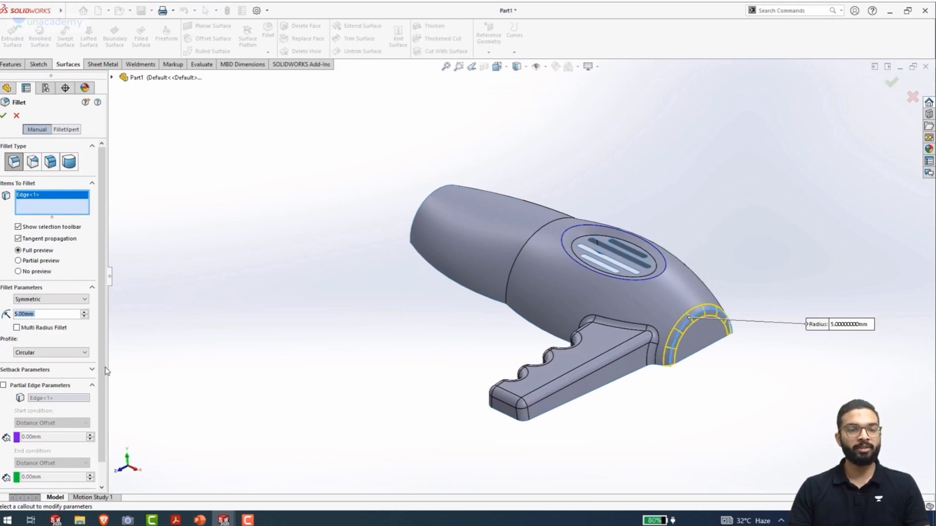
pyautogui.click(3, 115)
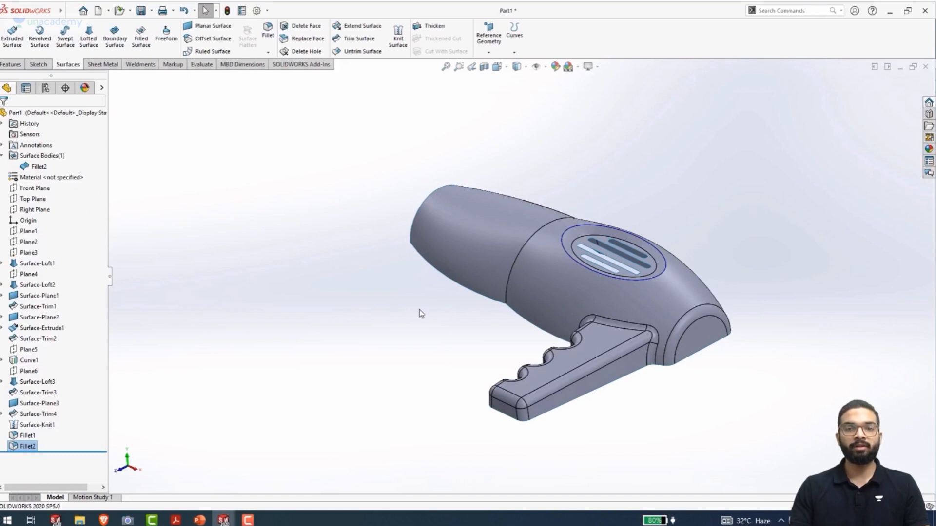
# Fillet the inner and outer oval edges of the vent recess on the main body with a 2 mm symmetric radius
pyautogui.scroll(-6, 679, 278)
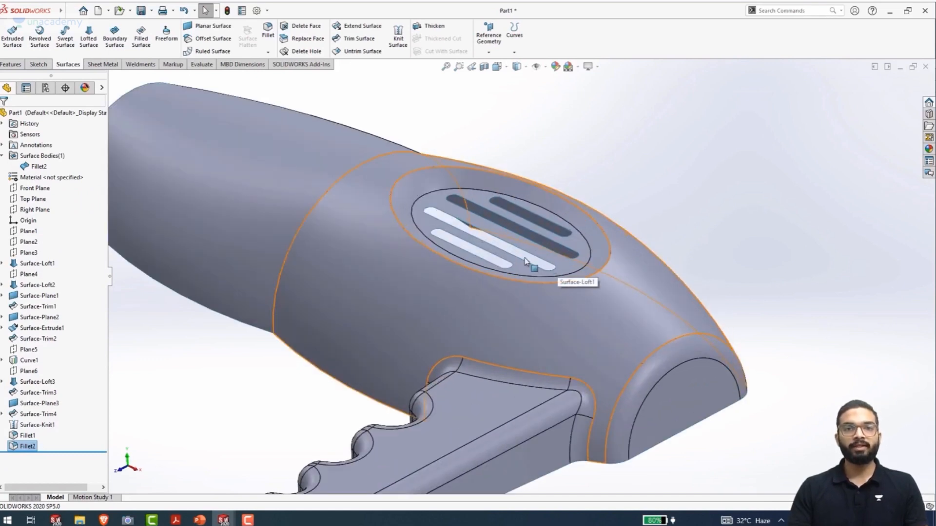
pyautogui.keyDown('ctrl'); pyautogui.moveTo(499, 269); pyautogui.dragTo(480, 278, button='middle'); pyautogui.keyUp('ctrl')
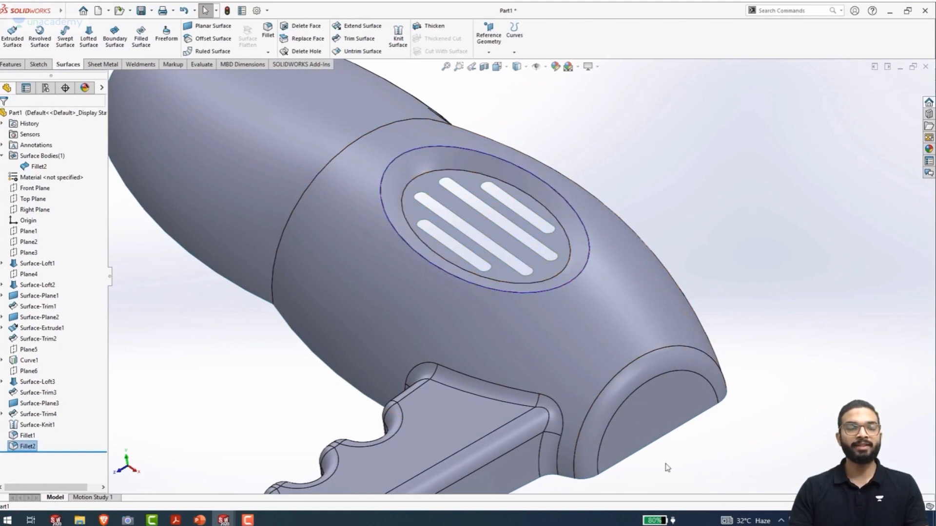
pyautogui.click(273, 39)
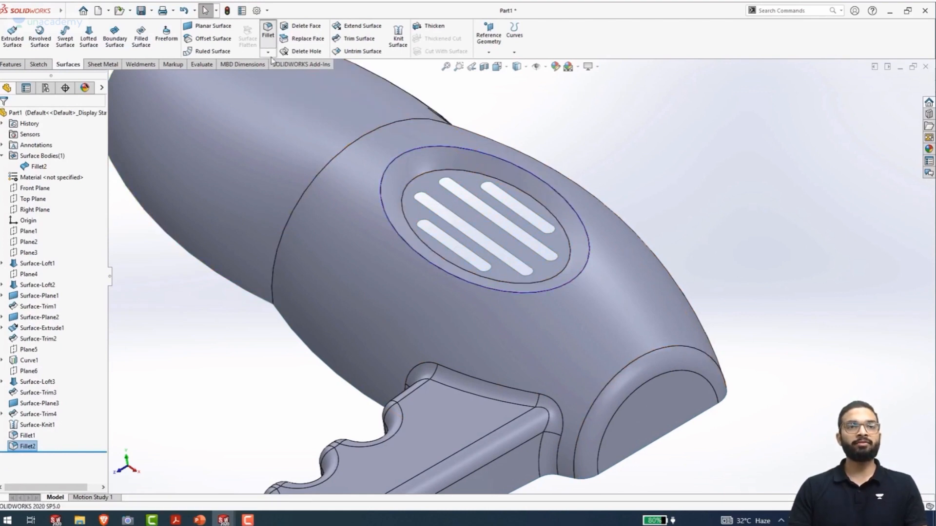
pyautogui.click(404, 215)
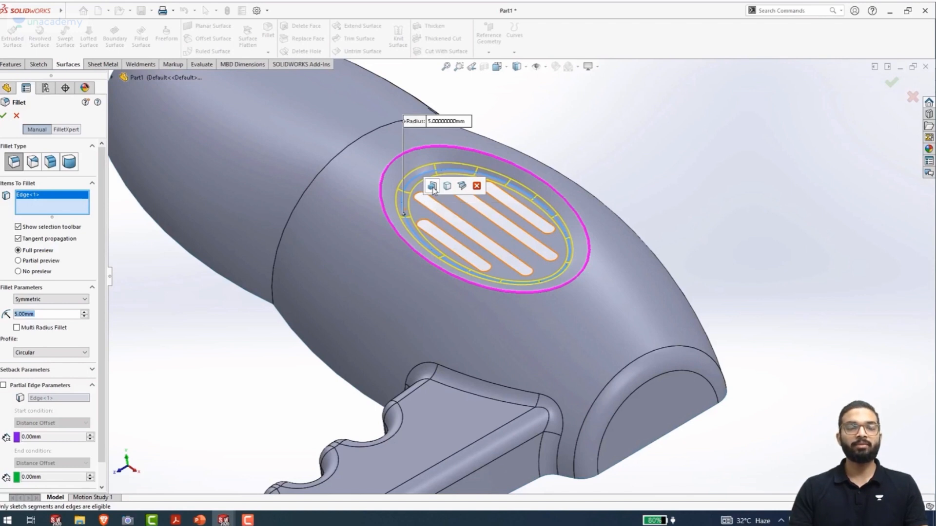
pyautogui.click(432, 187)
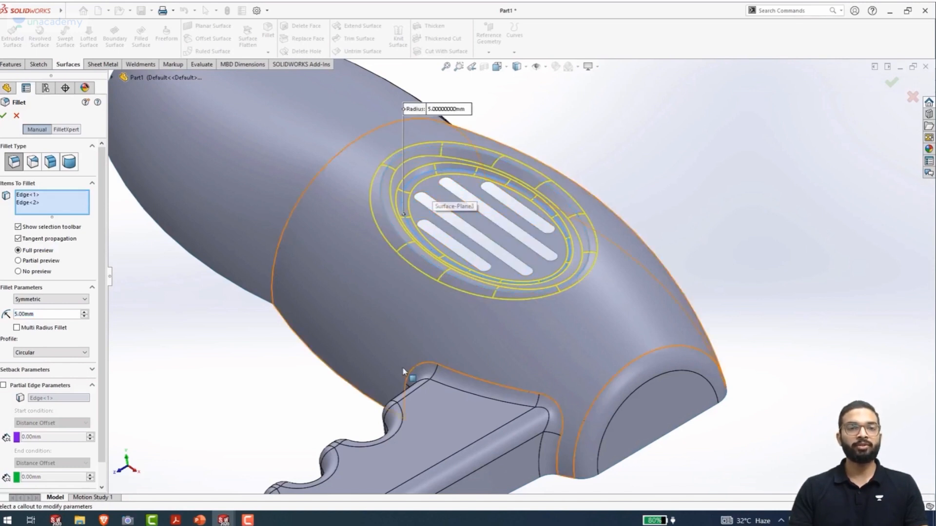
pyautogui.doubleClick(53, 314)
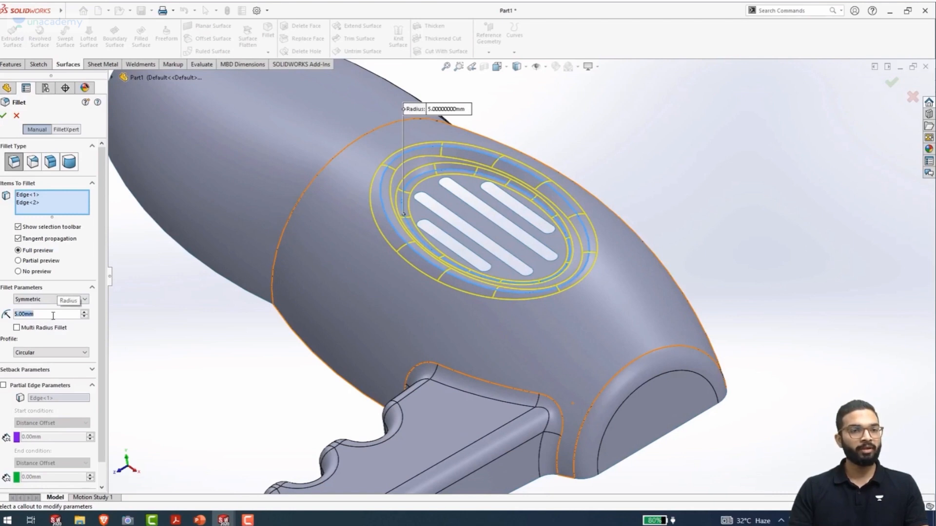
pyautogui.write('2')
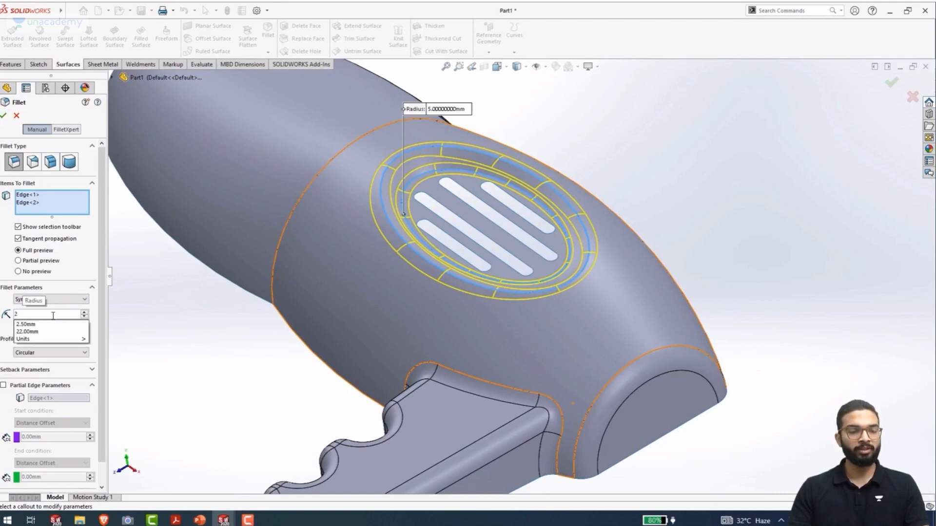
pyautogui.press('Return')
pyautogui.click(5, 116)
pyautogui.moveTo(389, 288)
pyautogui.mouseDown(button='middle')
pyautogui.moveTo(354, 278)
pyautogui.moveTo(343, 299)
pyautogui.moveTo(376, 293)
pyautogui.moveTo(396, 268)
pyautogui.moveTo(398, 289)
pyautogui.mouseUp(button='middle')
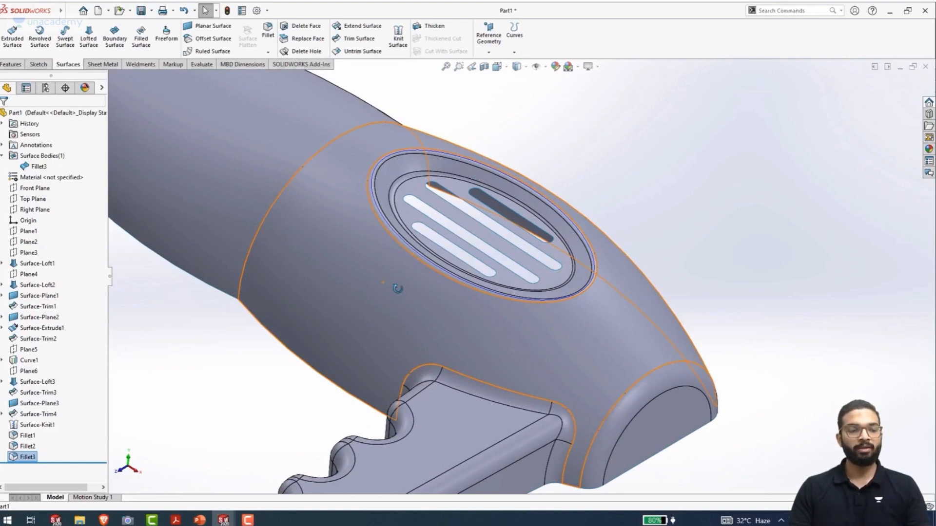
pyautogui.hotkey('ctrl', '7')
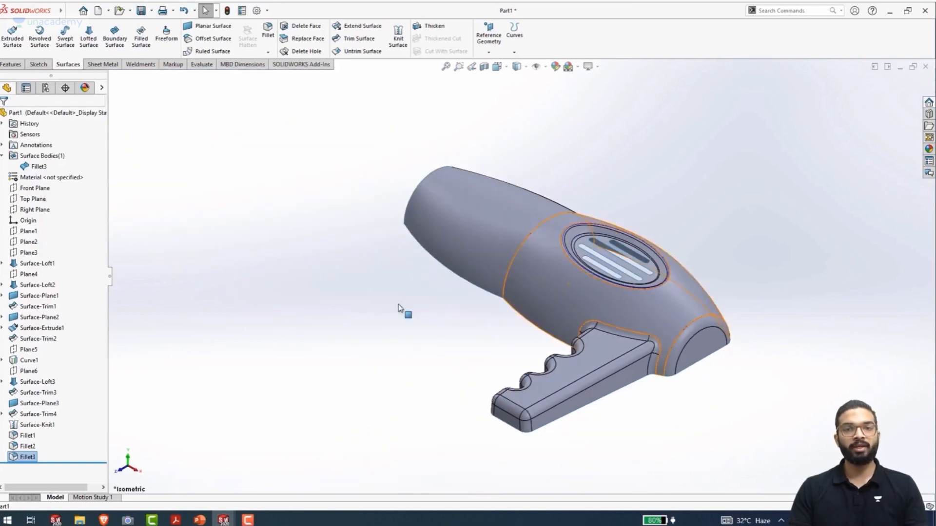
pyautogui.keyDown('ctrl'); pyautogui.moveTo(416, 346); pyautogui.dragTo(309, 317, button='middle'); pyautogui.keyUp('ctrl')
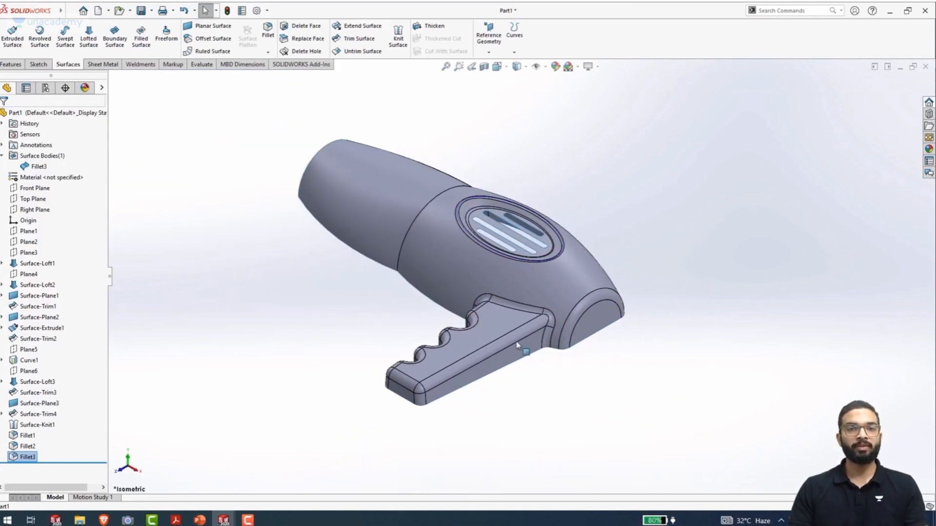
# Thicken the whole knitted and filleted surface body on one side into a solid with a thickness of 1 mm
pyautogui.click(292, 341)
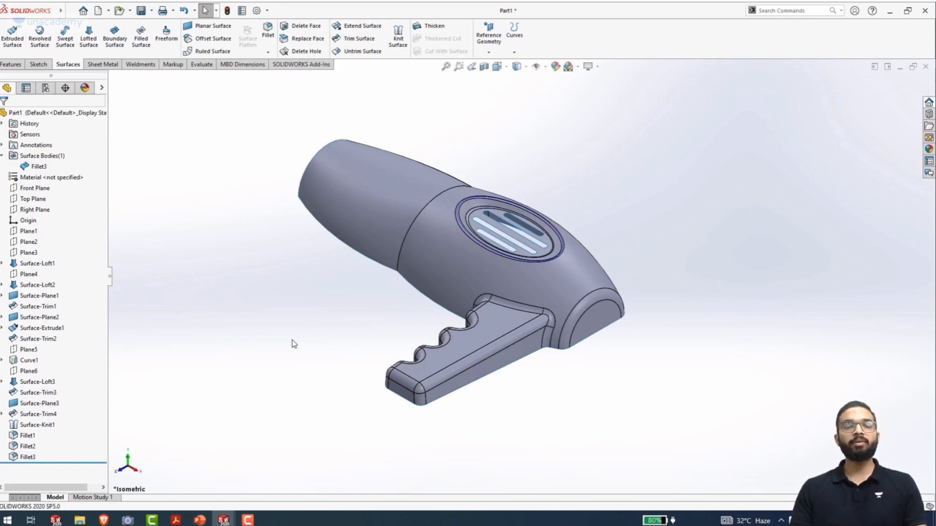
pyautogui.click(438, 28)
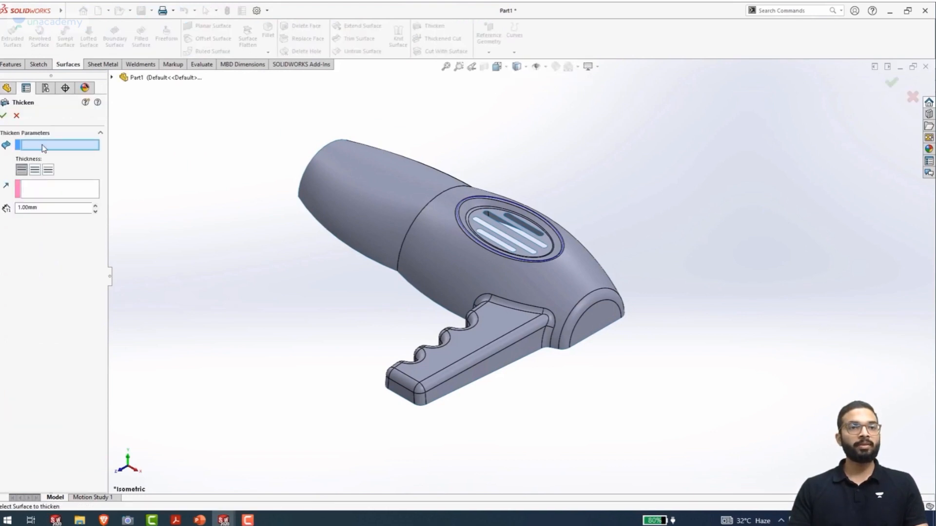
pyautogui.click(464, 253)
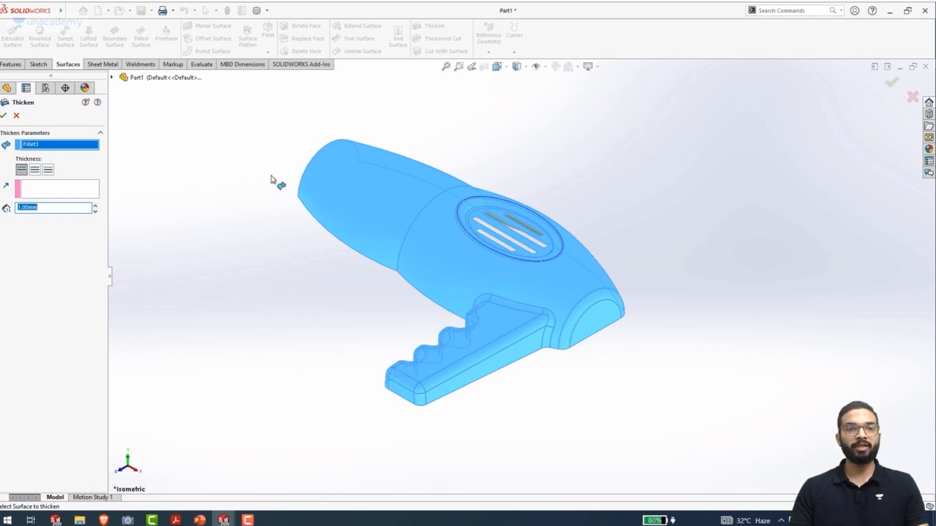
pyautogui.moveTo(367, 414); pyautogui.dragTo(396, 286, button='middle')
pyautogui.doubleClick(74, 210)
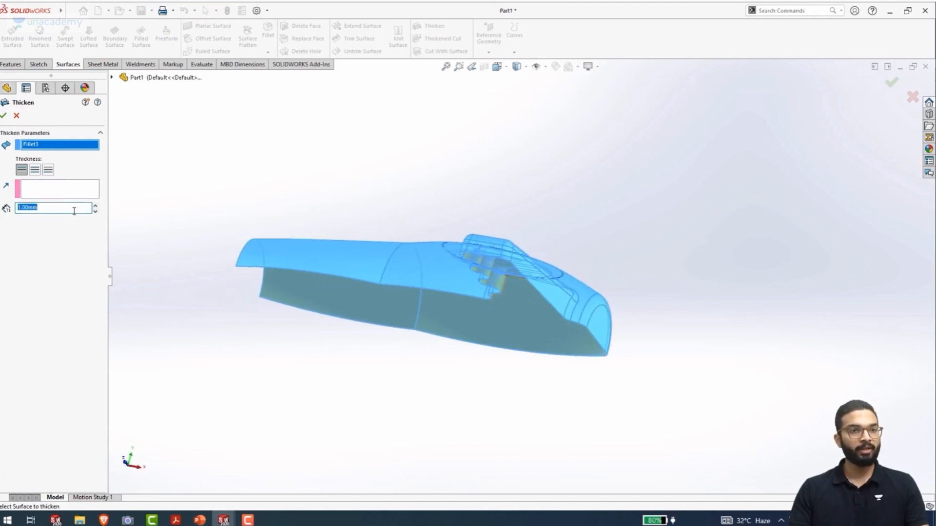
pyautogui.write('1')
pyautogui.press('Return')
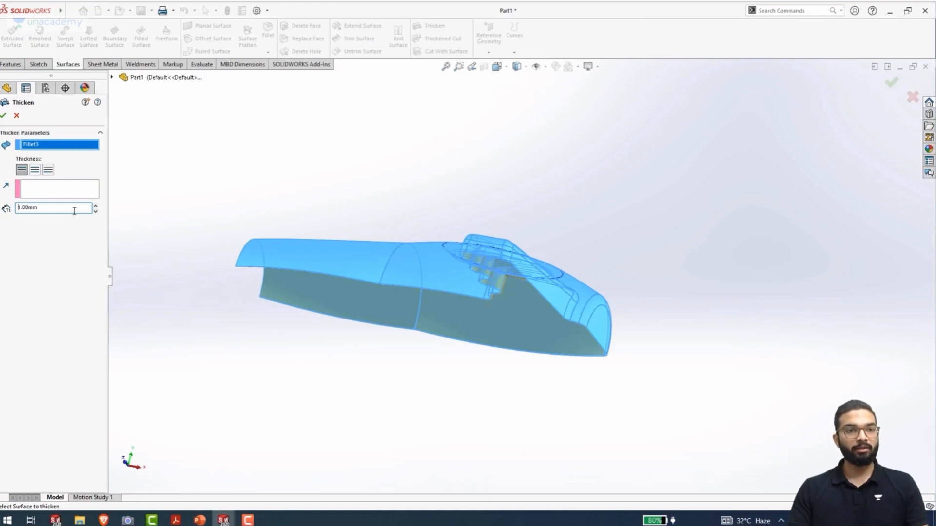
pyautogui.moveTo(490, 293)
pyautogui.mouseDown(button='middle')
pyautogui.moveTo(498, 331)
pyautogui.moveTo(497, 242)
pyautogui.moveTo(484, 306)
pyautogui.mouseUp(button='middle')
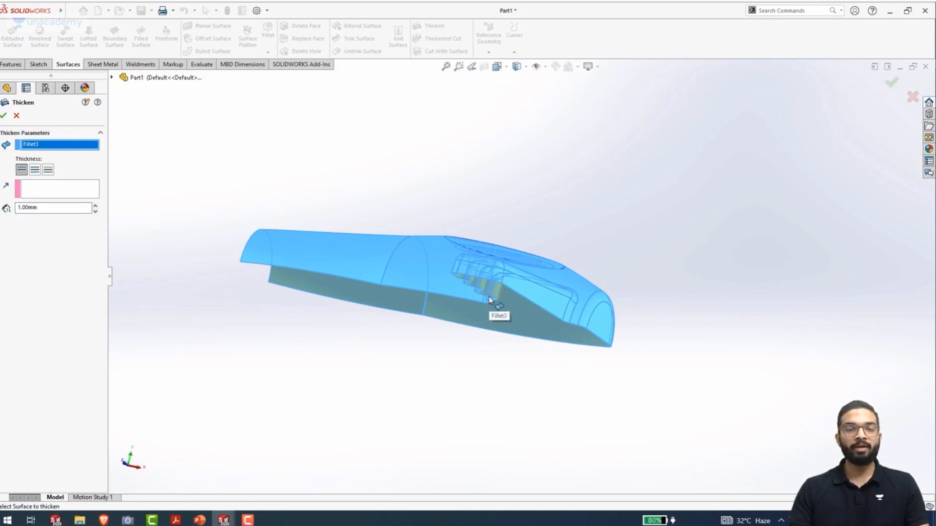
pyautogui.moveTo(394, 312); pyautogui.dragTo(412, 253, button='middle')
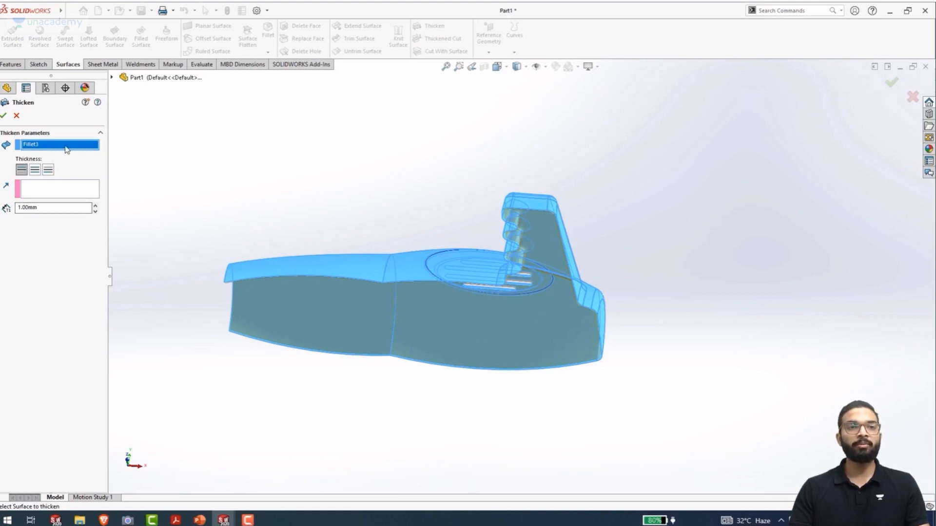
pyautogui.click(4, 117)
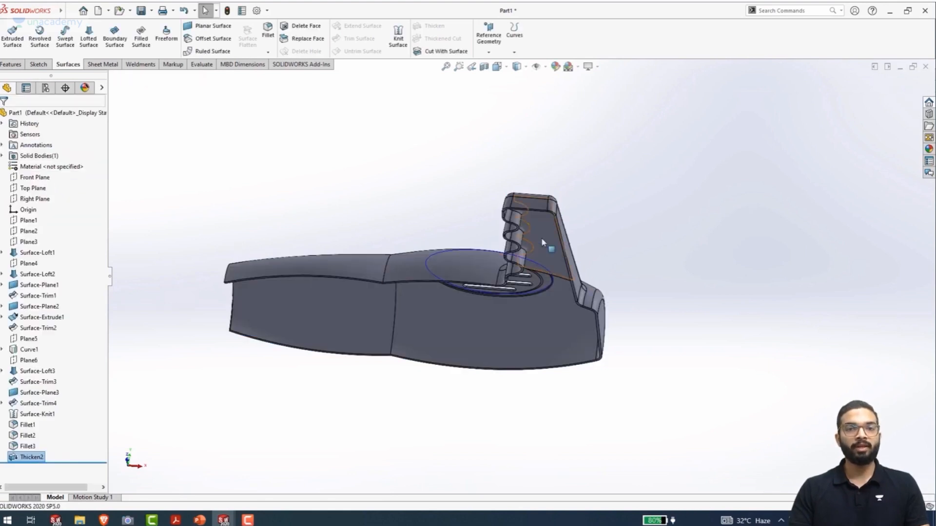
# Measure the wall thickness on the cut rim of the arm's finger grooves, then view the whole body in isometric
pyautogui.scroll(-3, 542, 241)
pyautogui.scroll(-3, 532, 234)
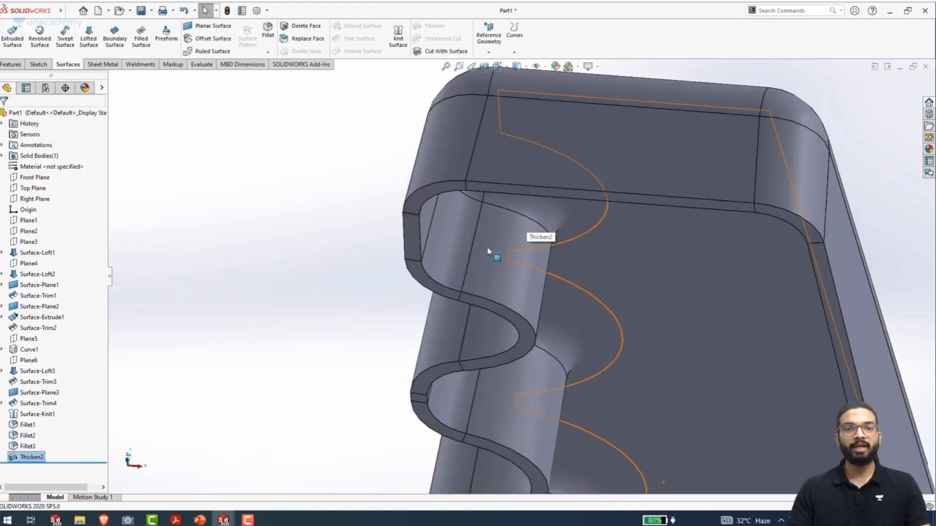
pyautogui.click(460, 298)
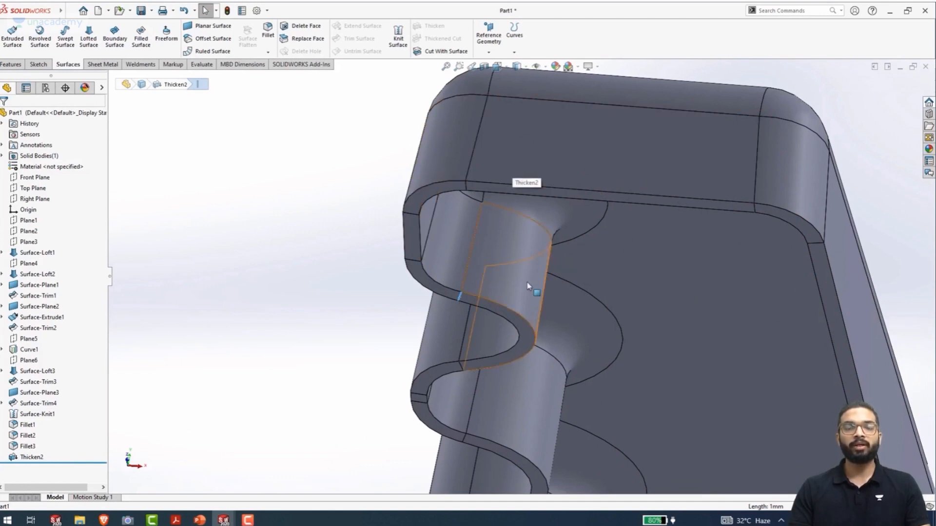
pyautogui.scroll(6, 527, 286)
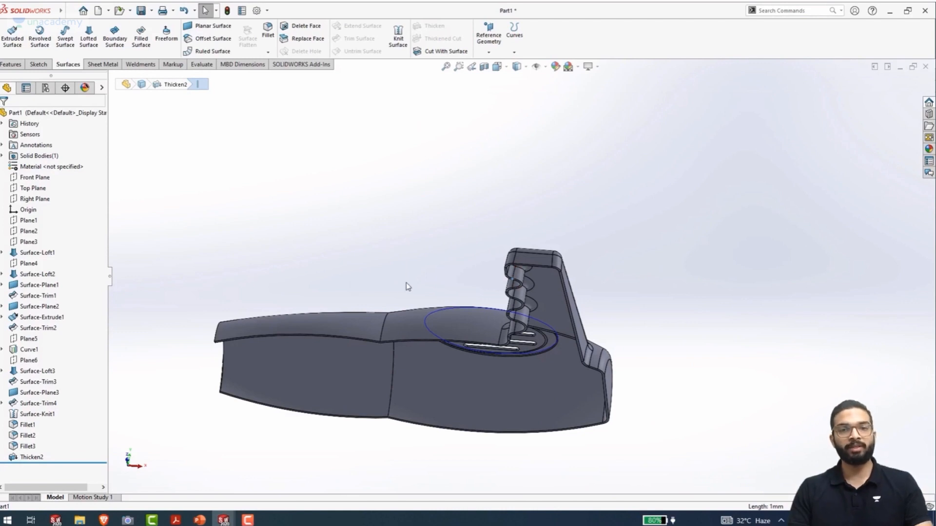
pyautogui.hotkey('ctrl', '7')
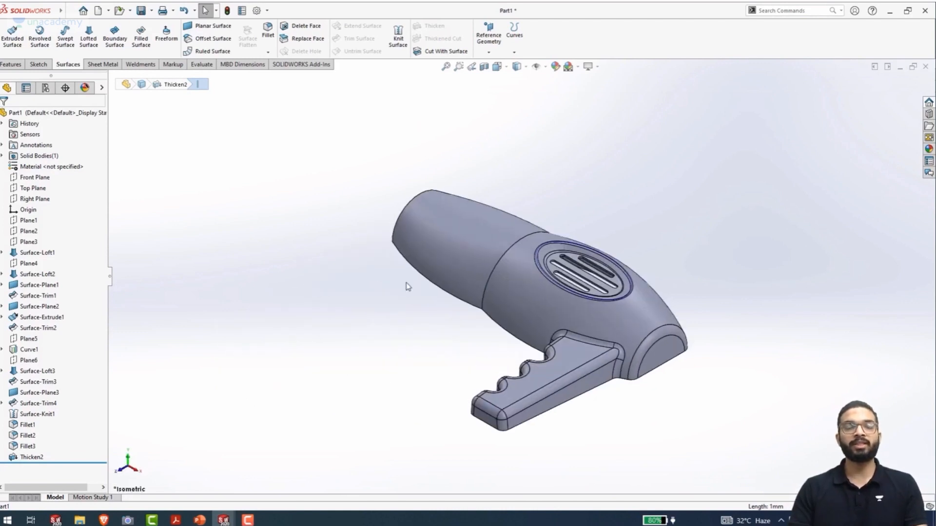